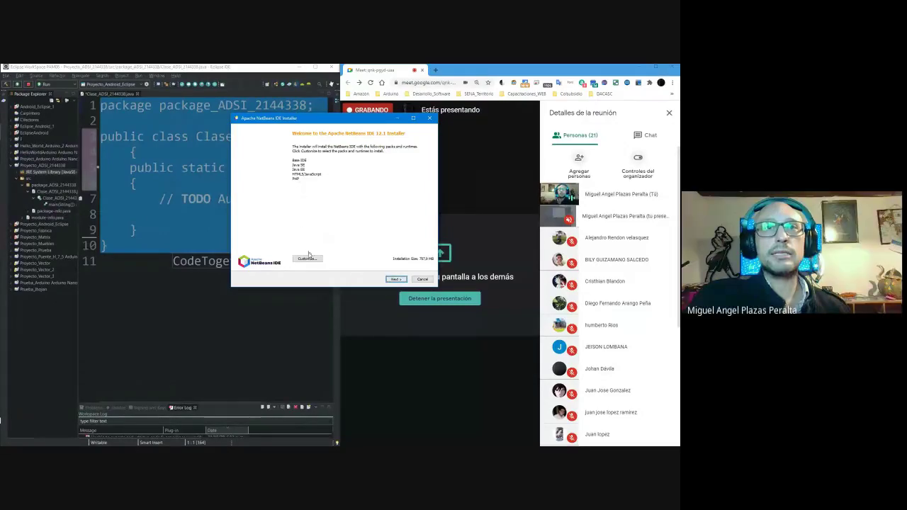
Review the PHP pack under Customize and confirm the pack selection with PHP left unchecked
{"action": "left_click", "coordinate": [308, 259]}
{"action": "left_click", "coordinate": [279, 203]}
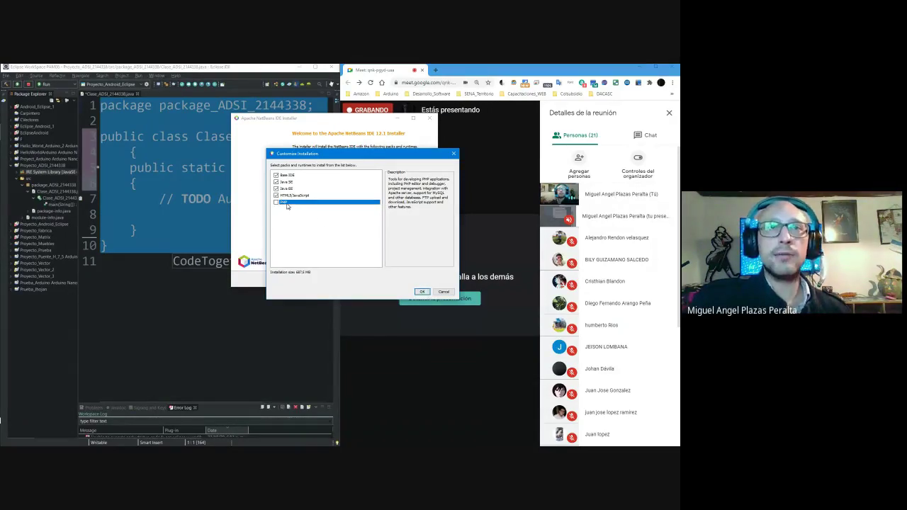
{"action": "left_click", "coordinate": [421, 293]}
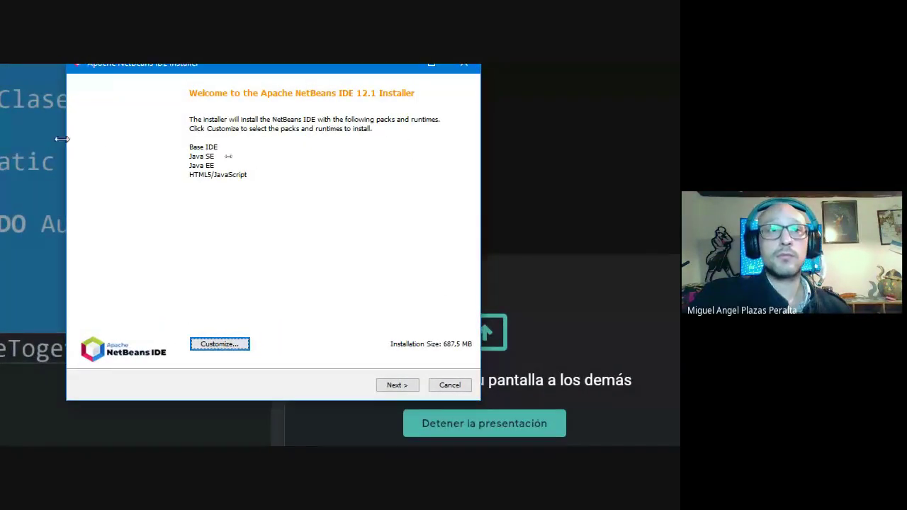
{"action": "left_click", "coordinate": [240, 343]}
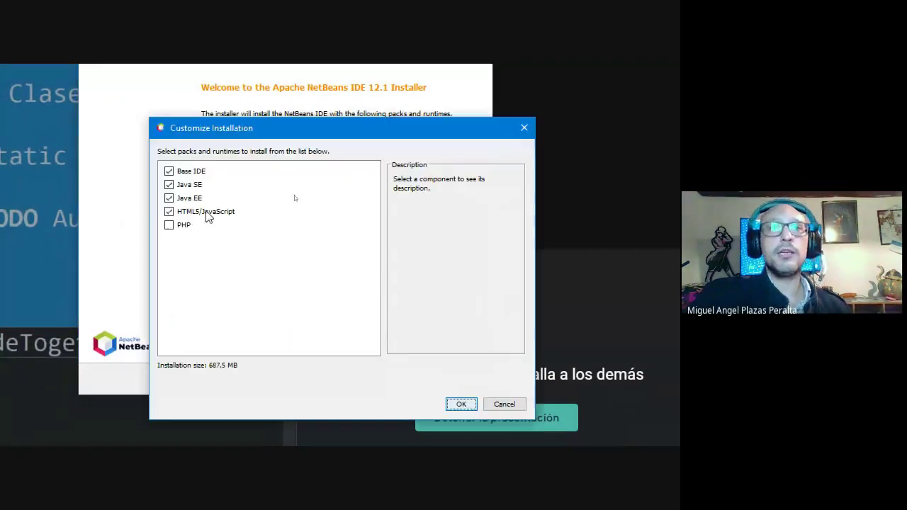
{"action": "left_click", "coordinate": [173, 227]}
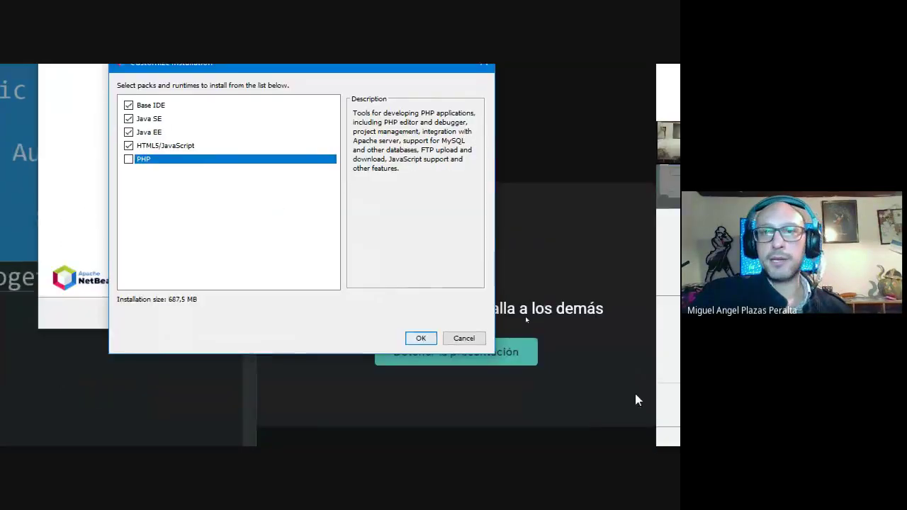
{"action": "left_click", "coordinate": [420, 338]}
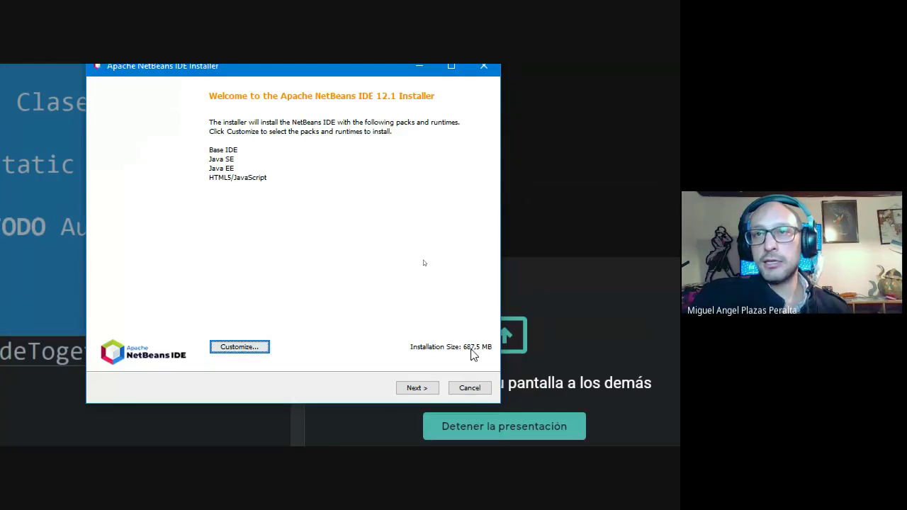
Advance from the welcome page to the License Agreement page
{"action": "left_click", "coordinate": [474, 354]}
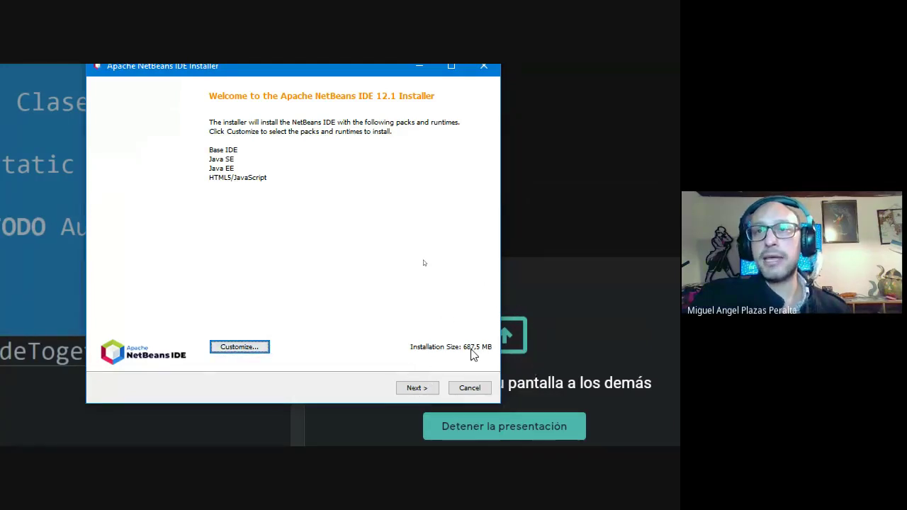
{"action": "left_click", "coordinate": [473, 354]}
{"action": "left_click", "coordinate": [474, 354]}
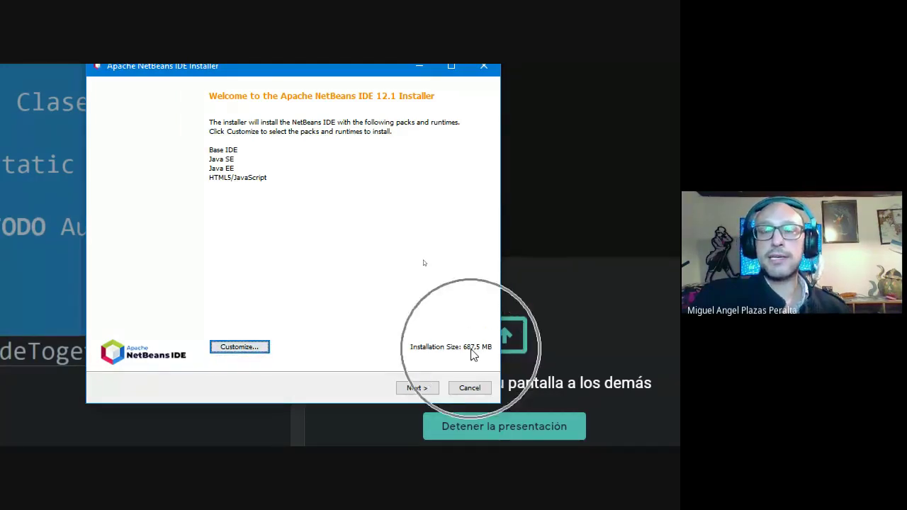
{"action": "left_click", "coordinate": [475, 353]}
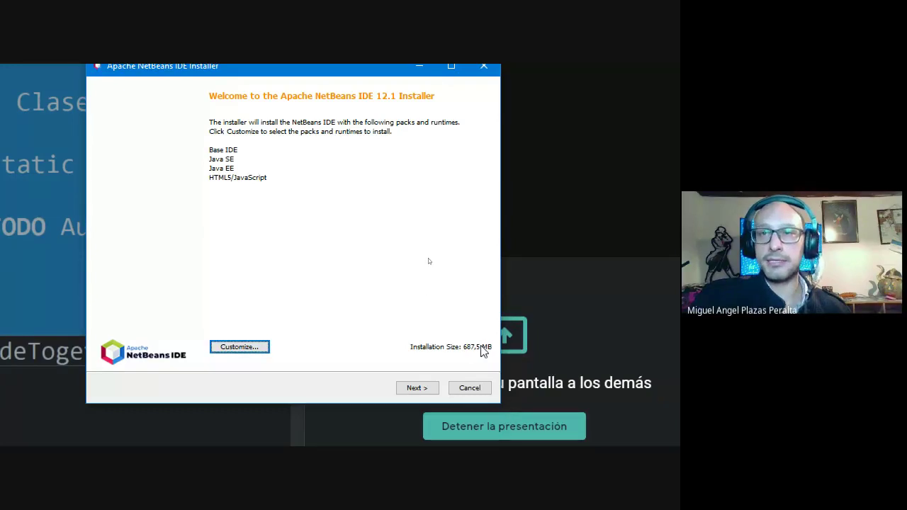
{"action": "left_click", "coordinate": [410, 388]}
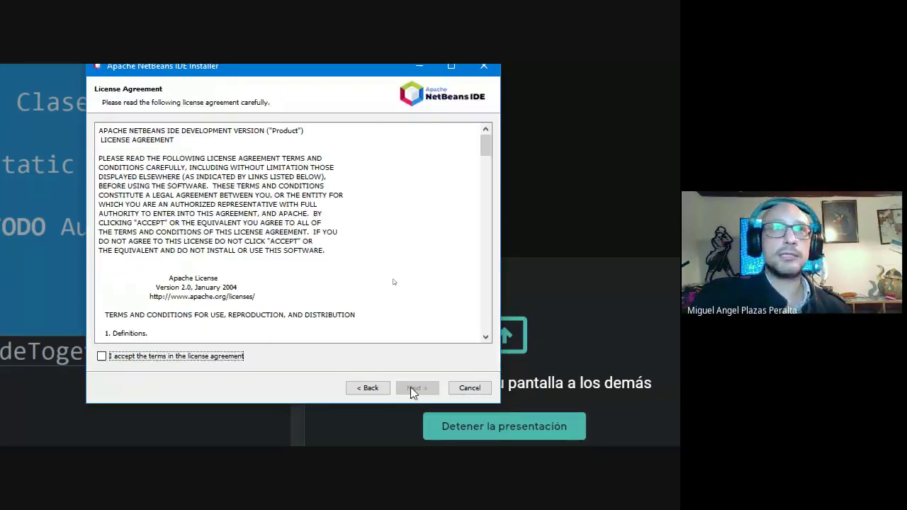
Scroll through the license, accept its terms, and advance to the install folder and JDK settings
{"action": "scroll", "coordinate": [383, 209], "scroll_direction": "down", "scroll_amount": 15}
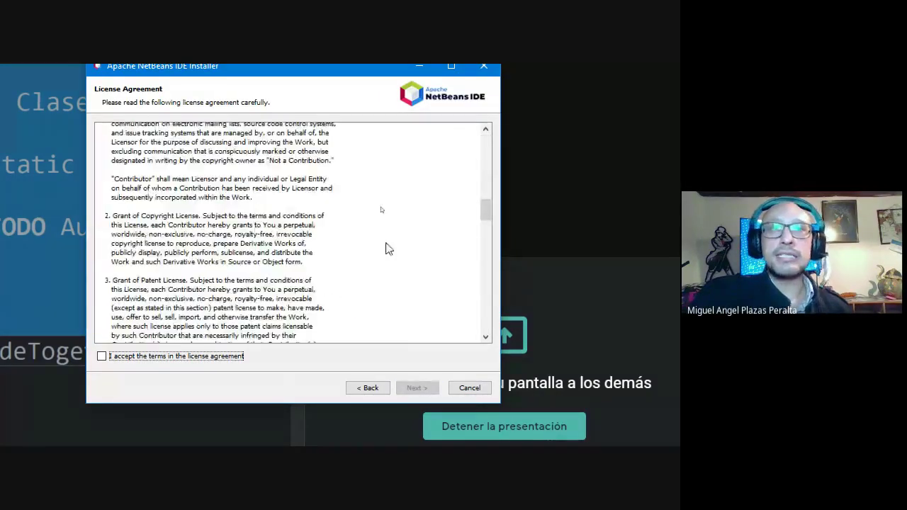
{"action": "scroll", "coordinate": [418, 300], "scroll_direction": "up", "scroll_amount": 10}
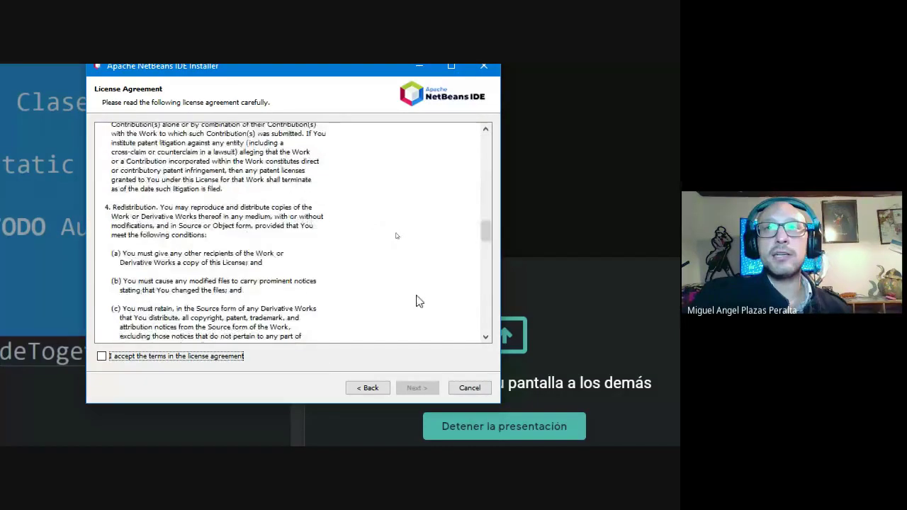
{"action": "left_click", "coordinate": [102, 356]}
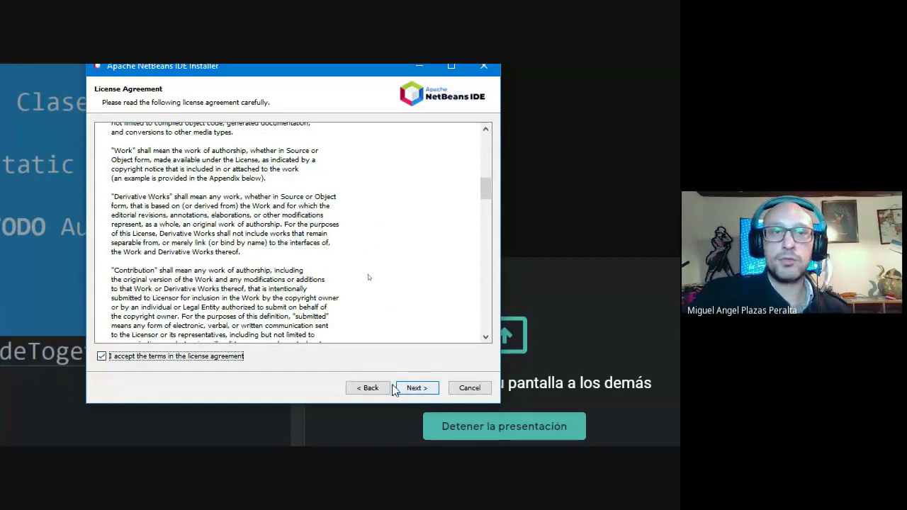
{"action": "left_click", "coordinate": [420, 389]}
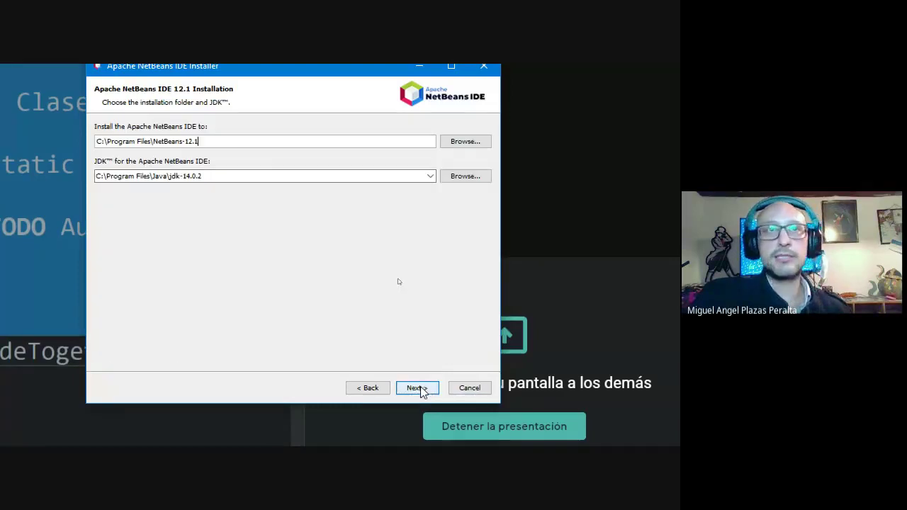
Select the C:\Program Files\NetBeans-12.1 install path and open its Browse folder picker
{"action": "left_click", "coordinate": [199, 141]}
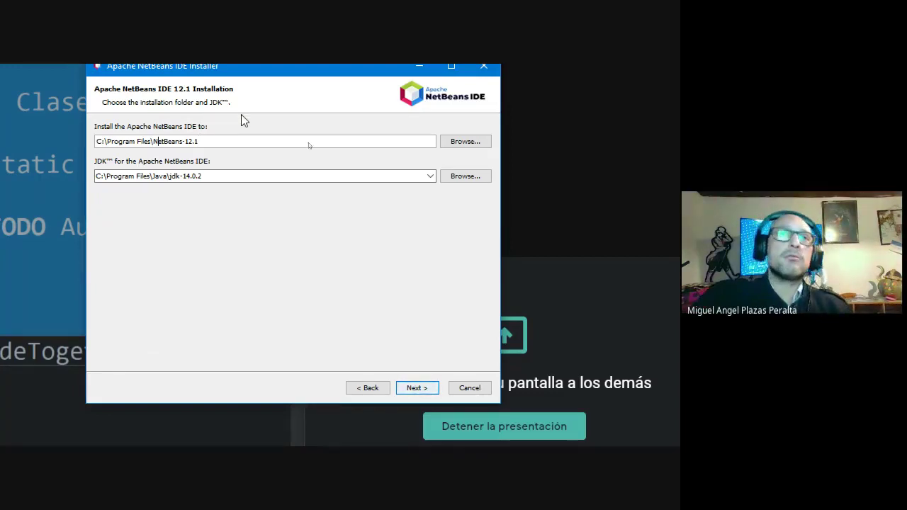
{"action": "triple_click", "coordinate": [236, 138]}
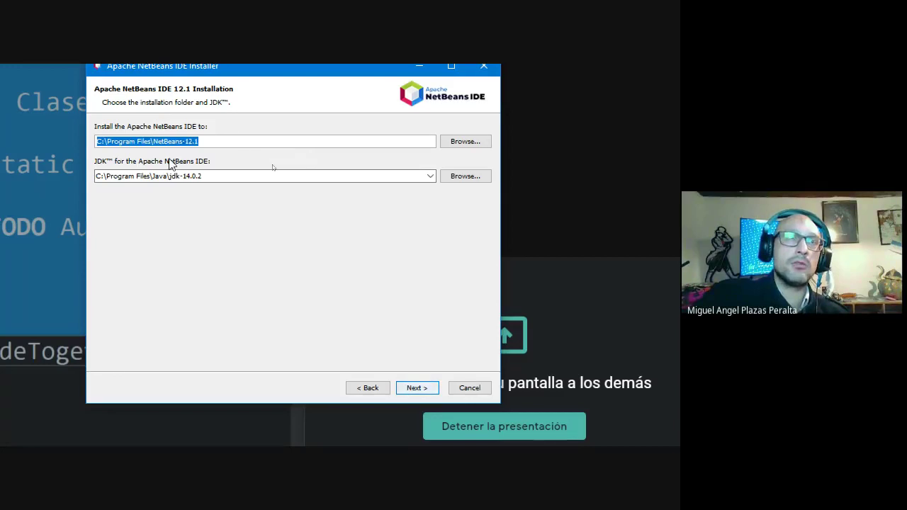
{"action": "left_click", "coordinate": [205, 144]}
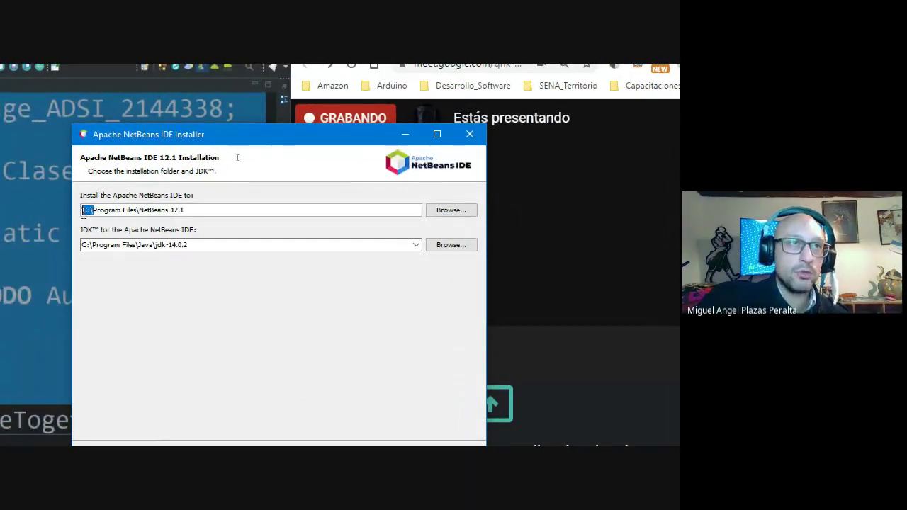
{"action": "left_click_drag", "start_coordinate": [202, 215], "coordinate": [186, 213]}
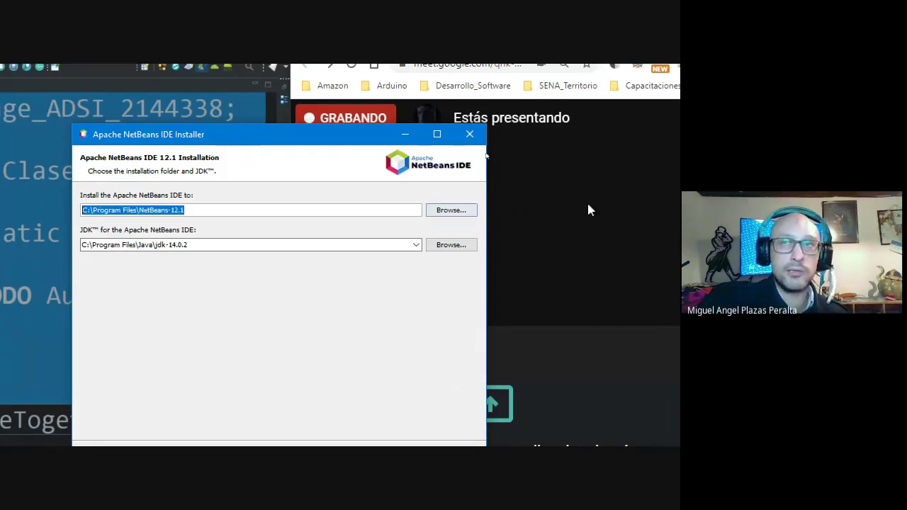
{"action": "left_click", "coordinate": [458, 212]}
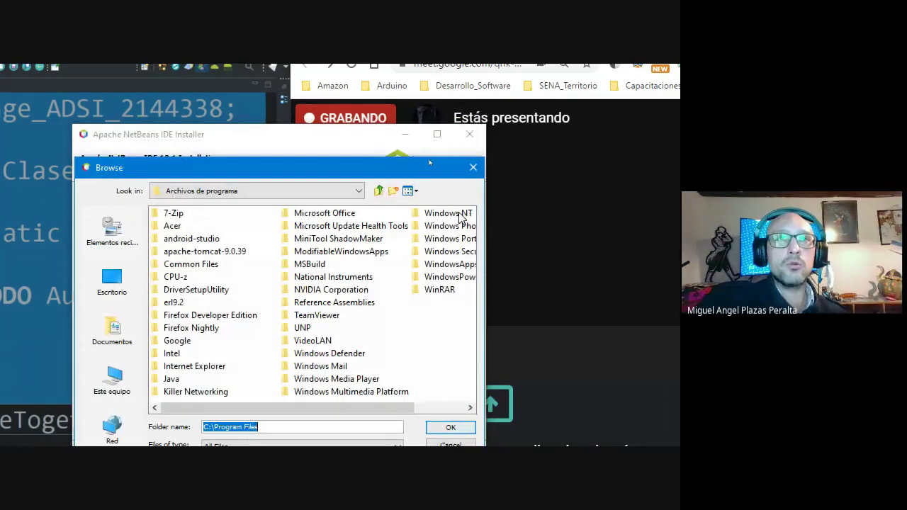
Navigate the folder picker to the DatosAcer (Z:) drive and select Archivos Programa PAM06
{"action": "left_click_drag", "start_coordinate": [126, 167], "coordinate": [145, 130]}
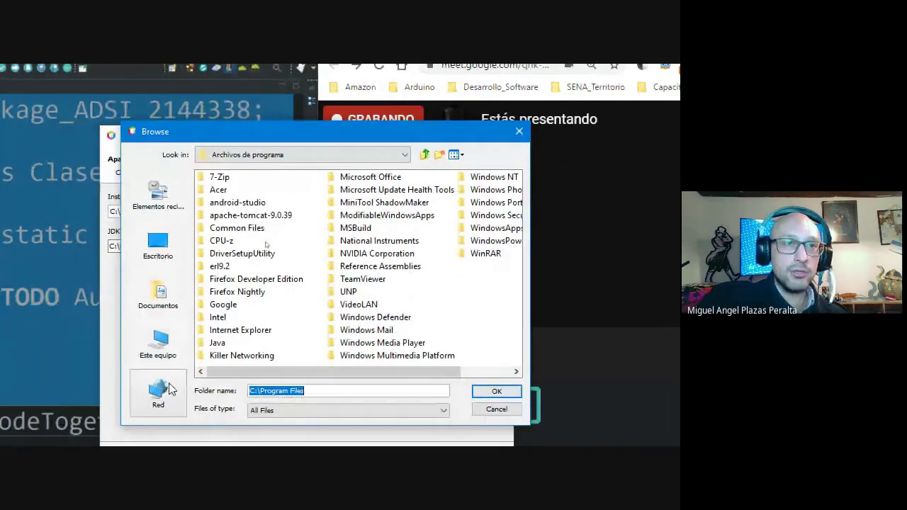
{"action": "left_click", "coordinate": [160, 349]}
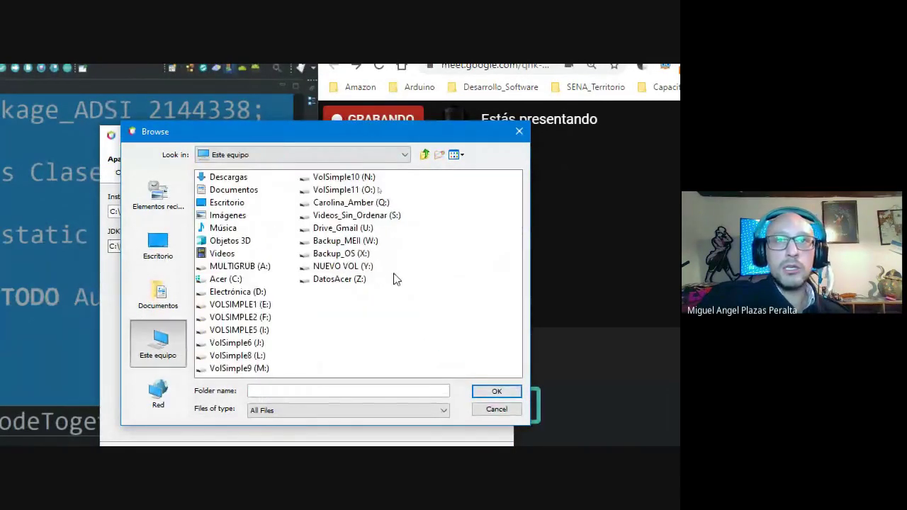
{"action": "double_click", "coordinate": [352, 282]}
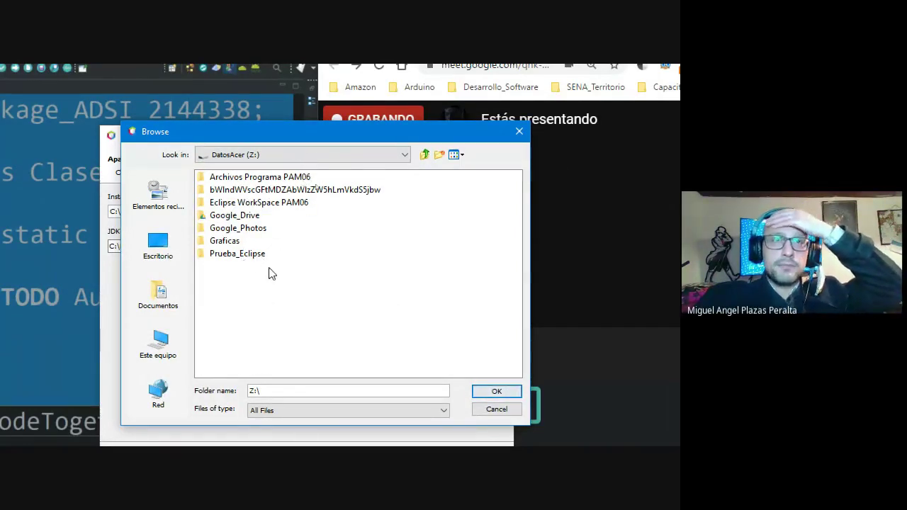
{"action": "left_click", "coordinate": [240, 180]}
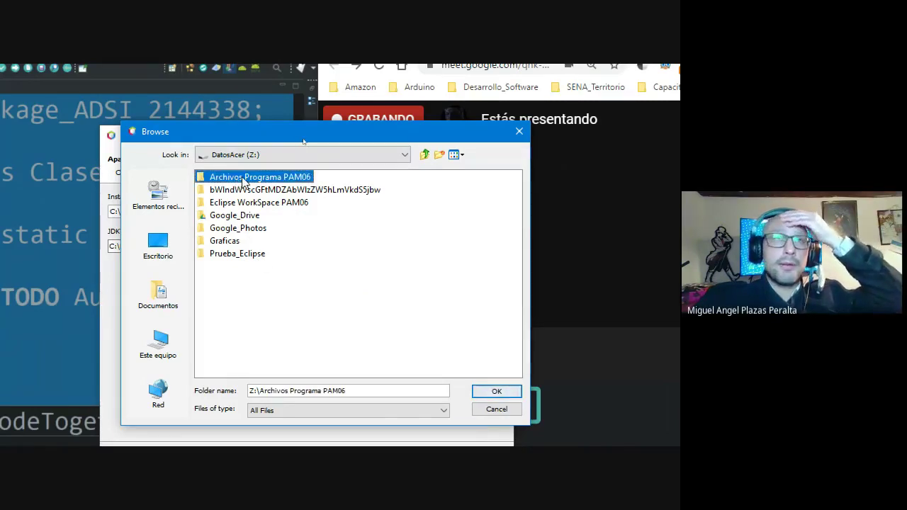
{"action": "left_click", "coordinate": [253, 178]}
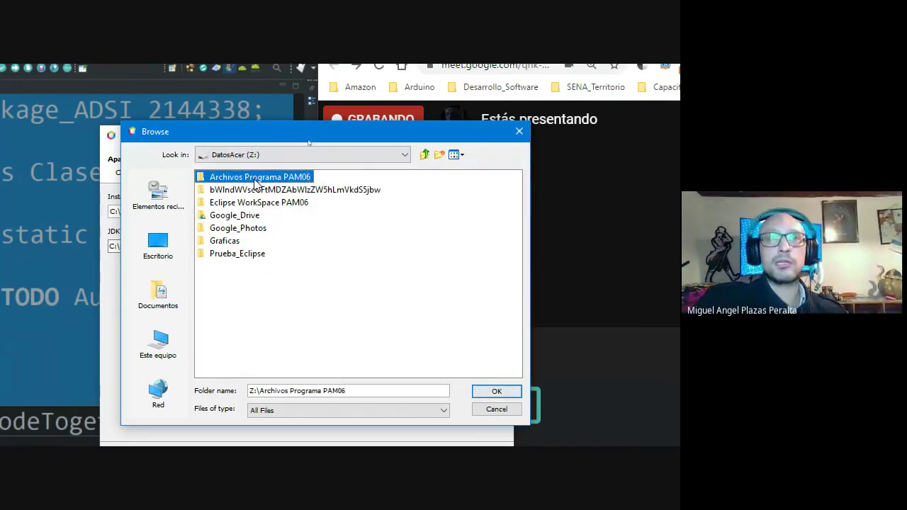
{"action": "left_click", "coordinate": [272, 178]}
{"action": "left_click", "coordinate": [295, 179]}
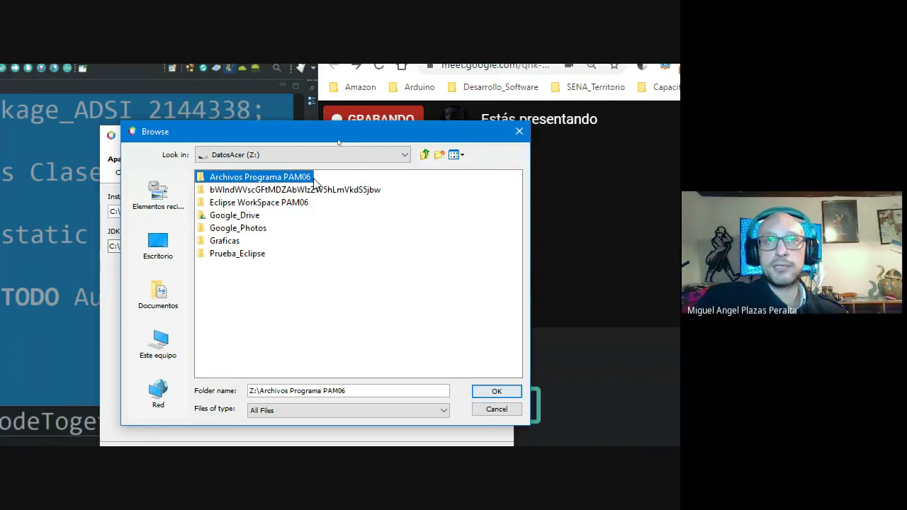
{"action": "left_click", "coordinate": [312, 181]}
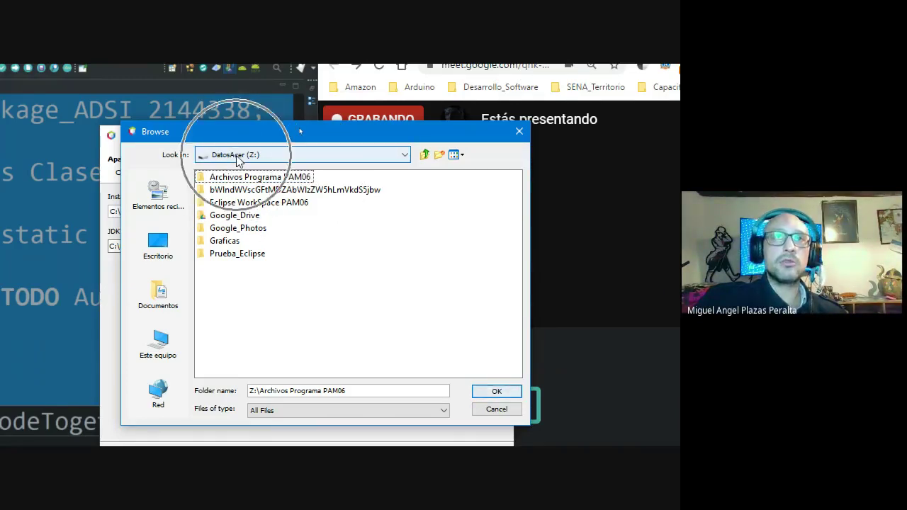
Reselect Archivos Programa PAM06 and accept it, making the path Z:\Archivos Programa PAM06\NetBeans-12.1
{"action": "left_click", "coordinate": [304, 176]}
{"action": "double_click", "coordinate": [304, 177]}
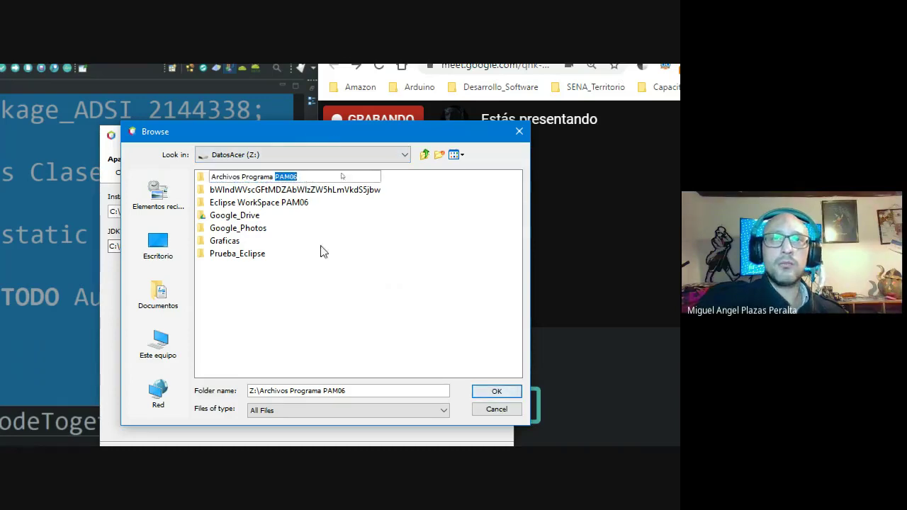
{"action": "double_click", "coordinate": [257, 176]}
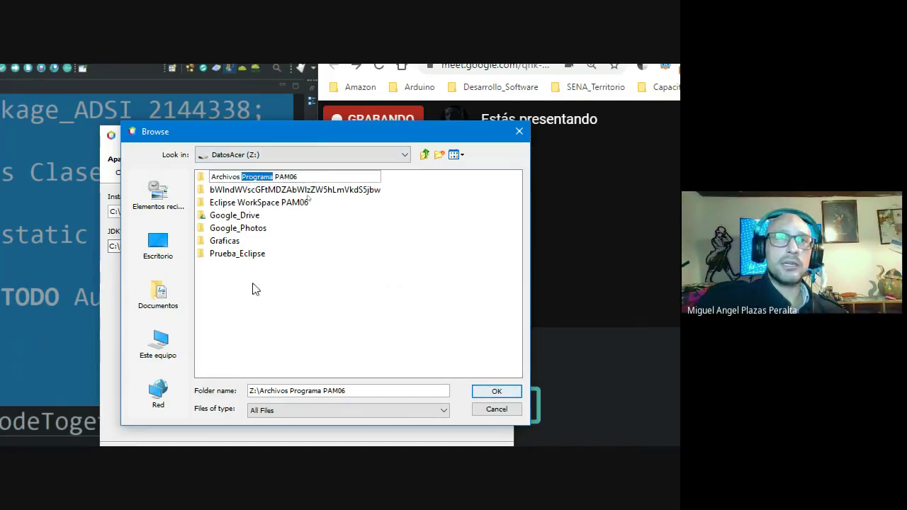
{"action": "left_click", "coordinate": [255, 289]}
{"action": "double_click", "coordinate": [256, 177]}
{"action": "left_click", "coordinate": [267, 215]}
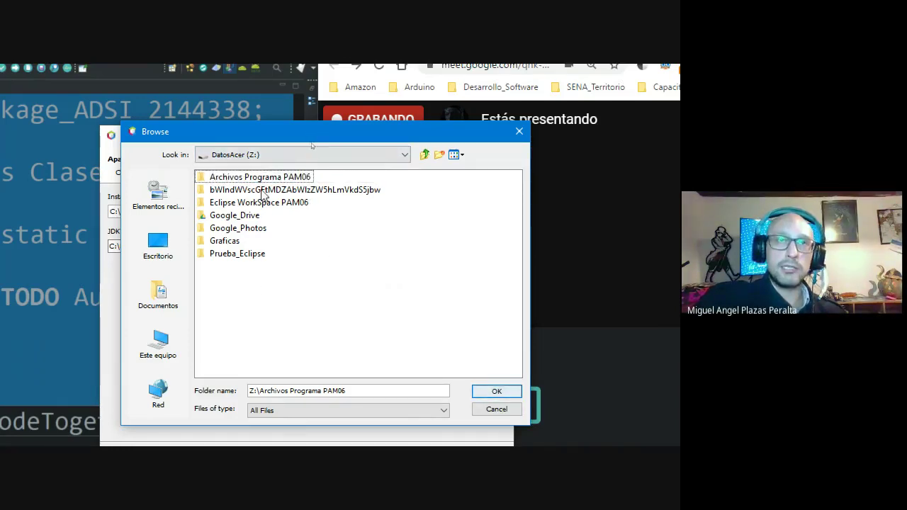
{"action": "double_click", "coordinate": [257, 177]}
{"action": "key", "text": "Escape"}
{"action": "left_click", "coordinate": [266, 179]}
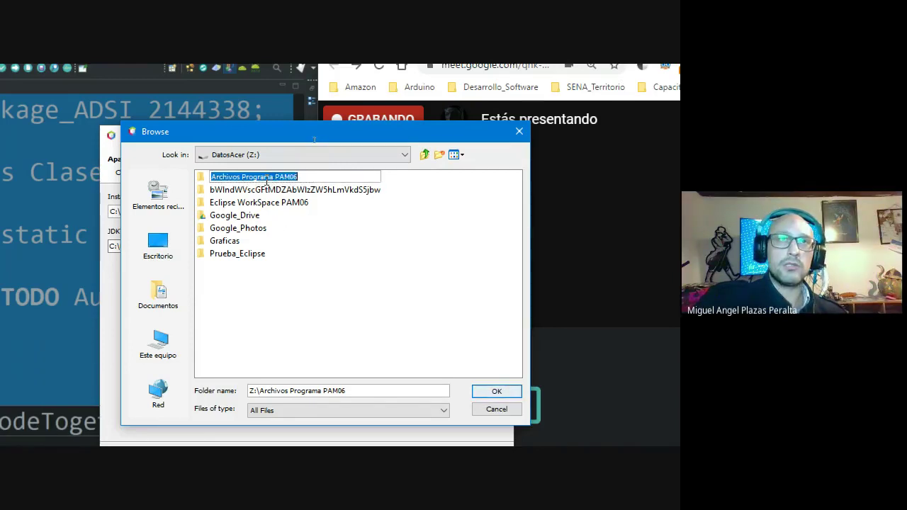
{"action": "left_click", "coordinate": [266, 202]}
{"action": "left_click", "coordinate": [259, 179]}
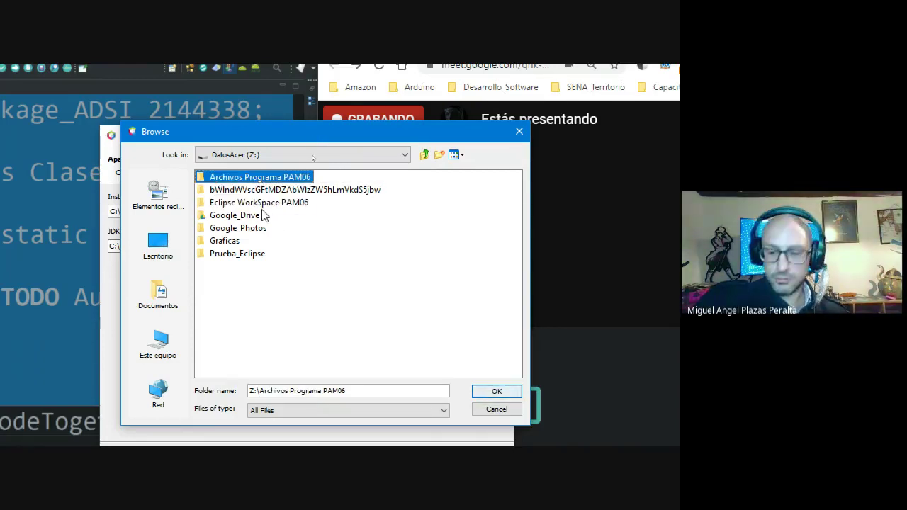
{"action": "key", "text": "Return"}
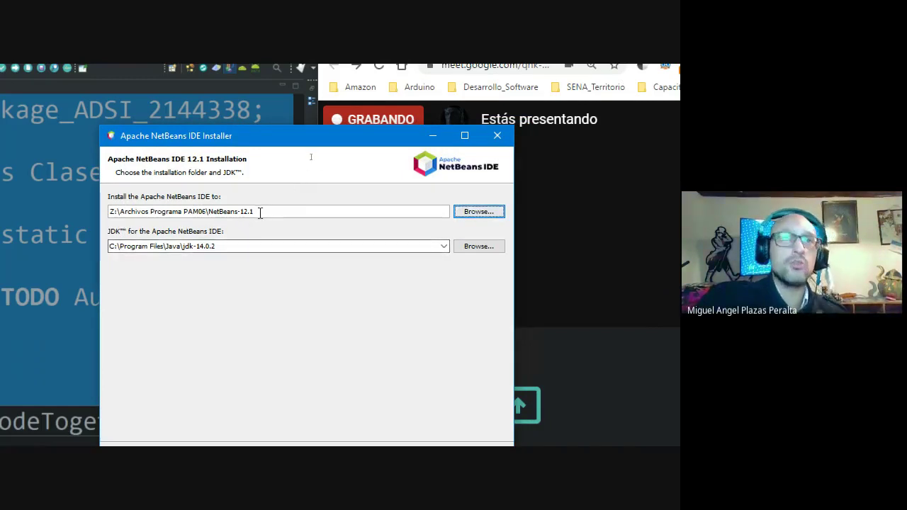
{"action": "left_click_drag", "start_coordinate": [349, 132], "coordinate": [356, 86]}
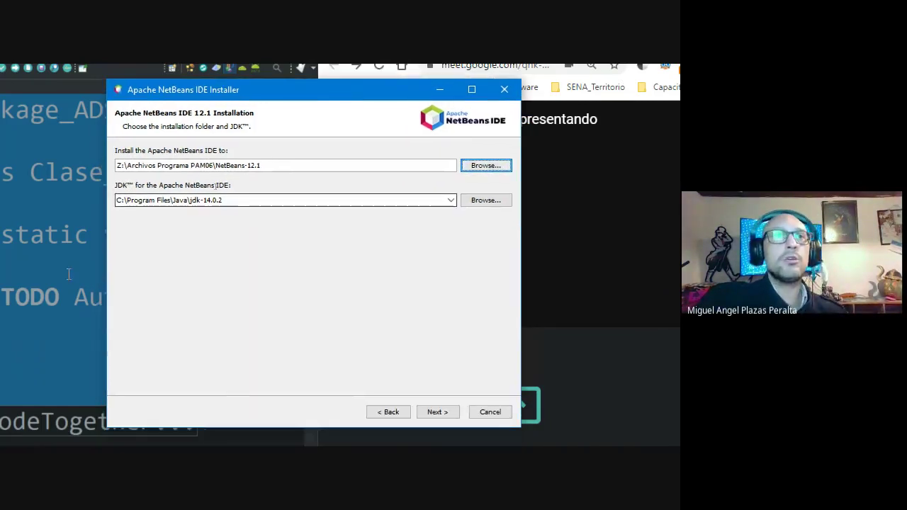
{"action": "left_click", "coordinate": [401, 415]}
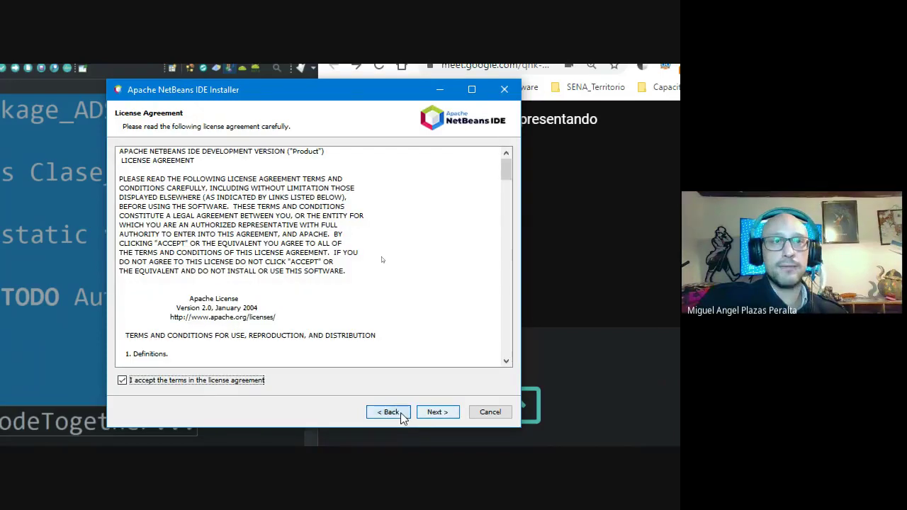
{"action": "left_click", "coordinate": [424, 418]}
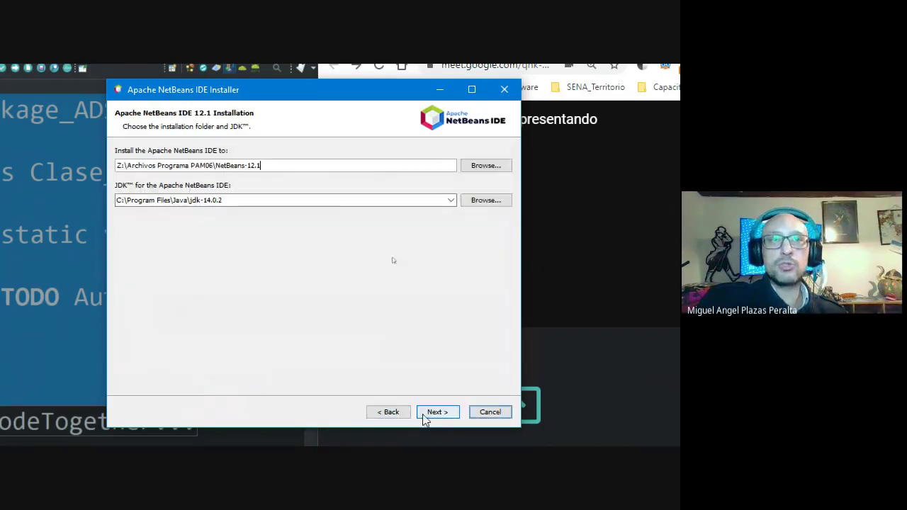
{"action": "left_click", "coordinate": [486, 167]}
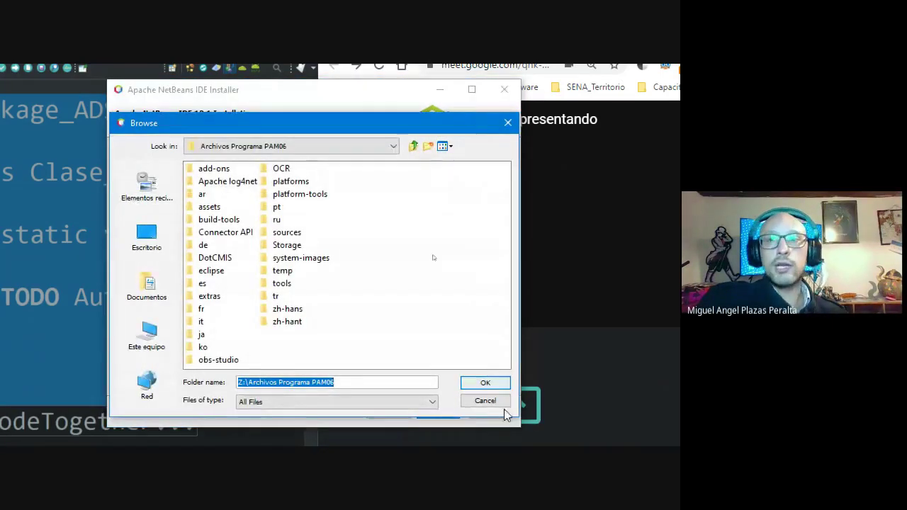
{"action": "left_click", "coordinate": [146, 233]}
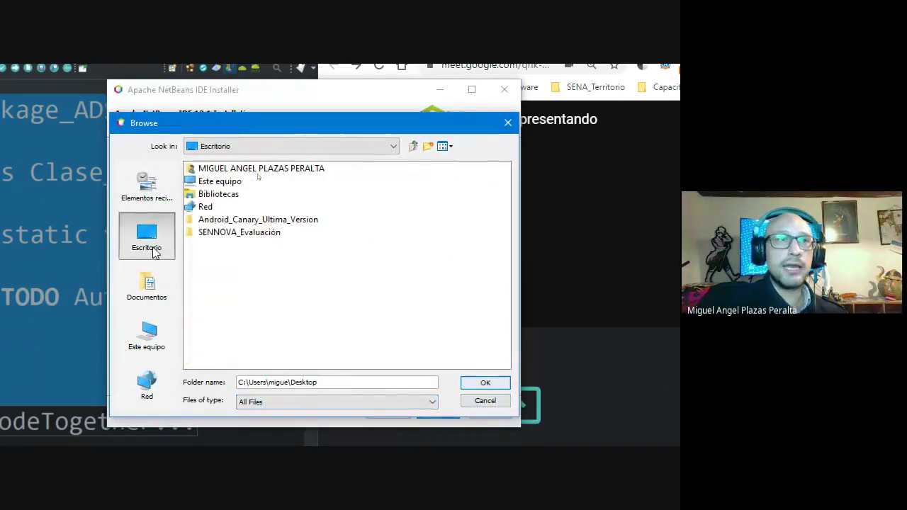
{"action": "left_click", "coordinate": [142, 356]}
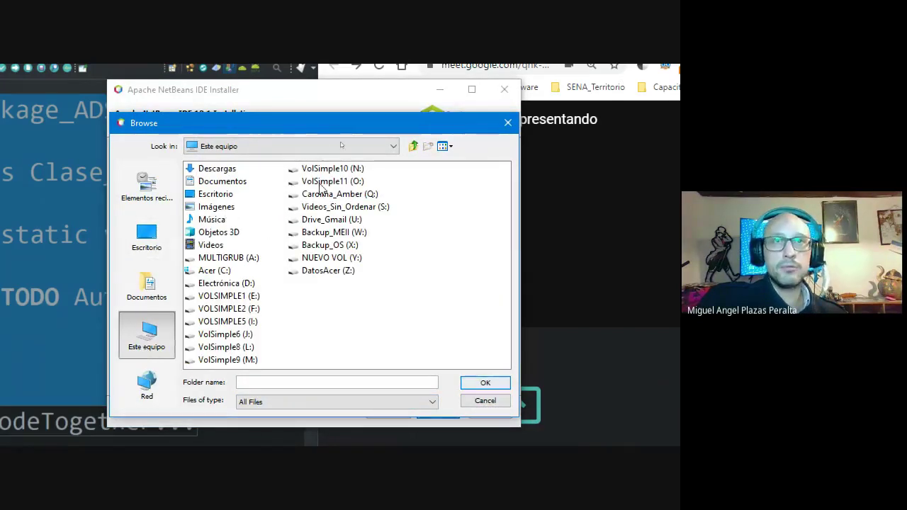
{"action": "double_click", "coordinate": [217, 271]}
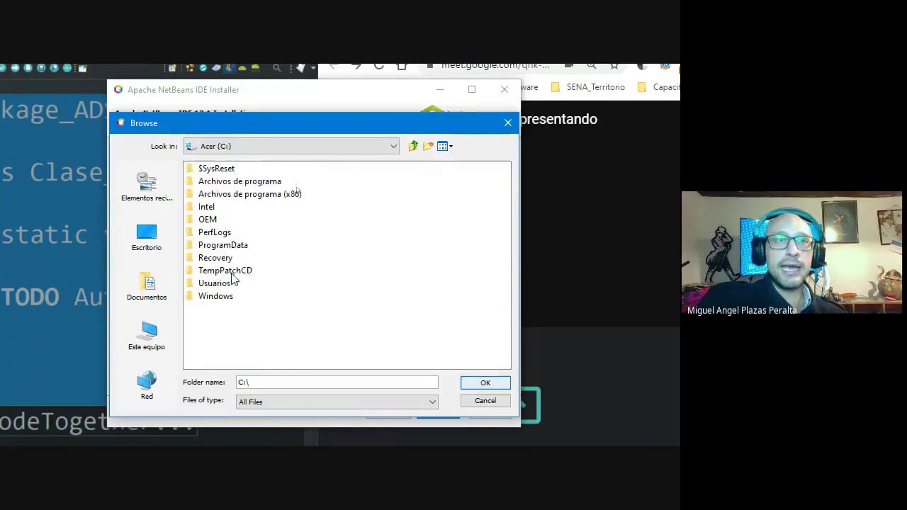
{"action": "double_click", "coordinate": [238, 182]}
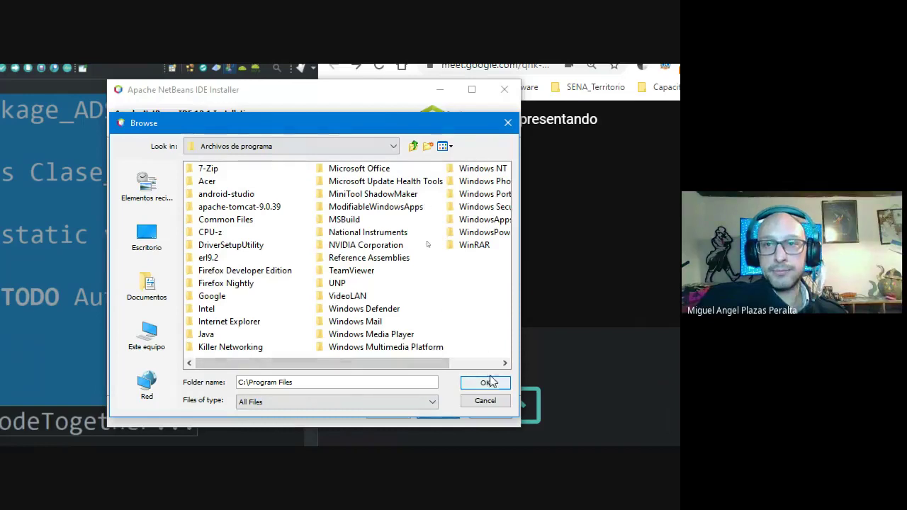
{"action": "left_click", "coordinate": [486, 400]}
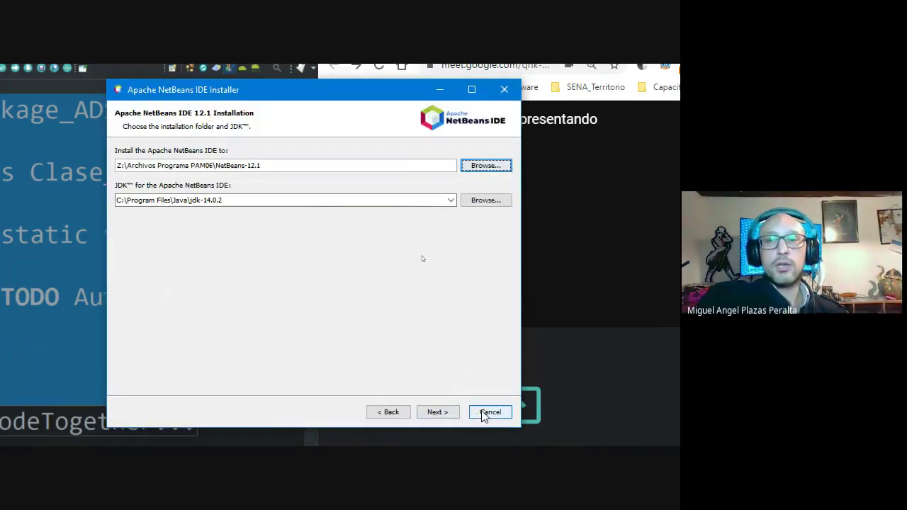
{"action": "left_click", "coordinate": [277, 166]}
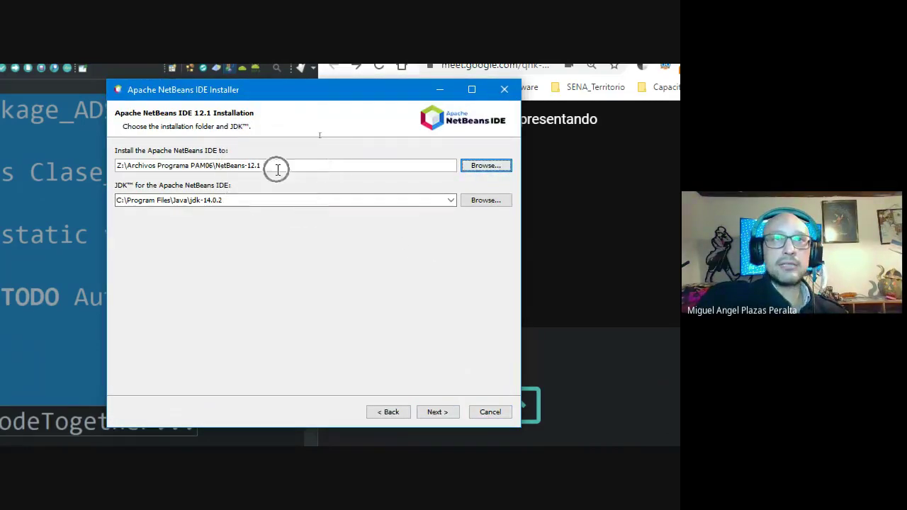
{"action": "key", "text": "ctrl+a"}
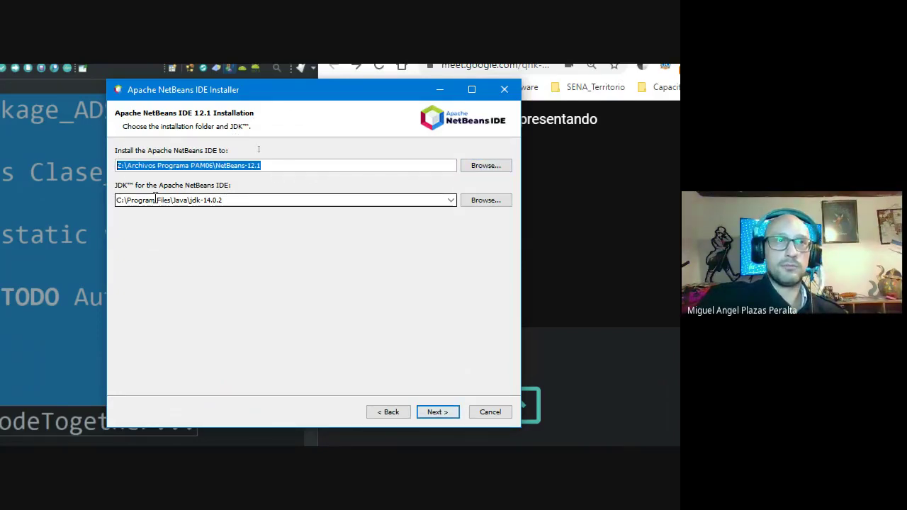
{"action": "left_click", "coordinate": [232, 165]}
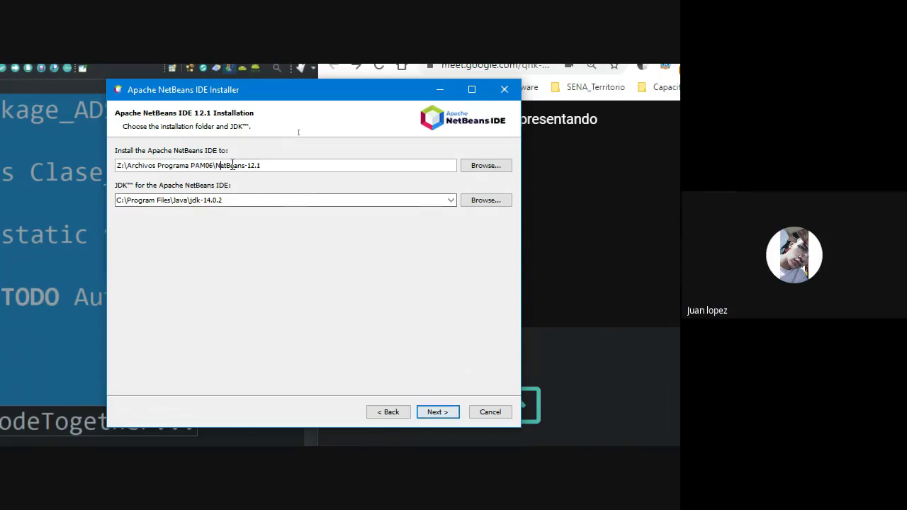
{"action": "left_click", "coordinate": [470, 168]}
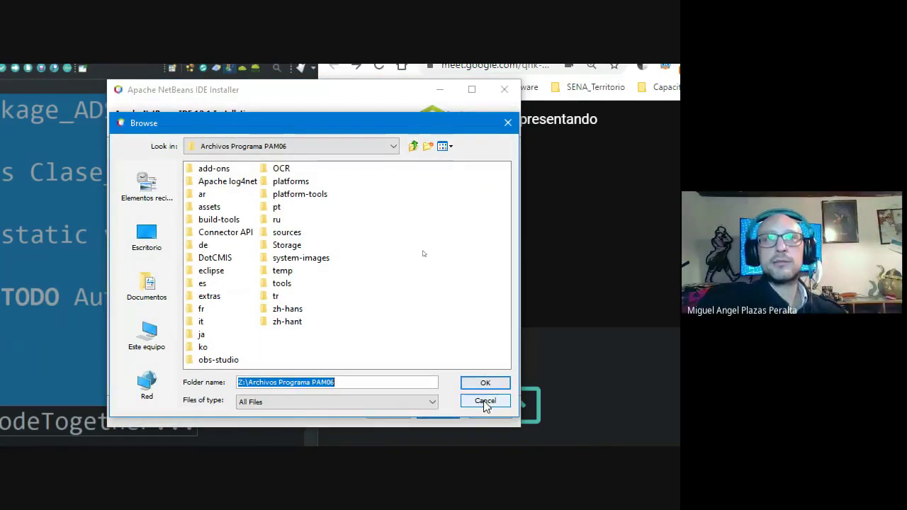
{"action": "left_click", "coordinate": [485, 403]}
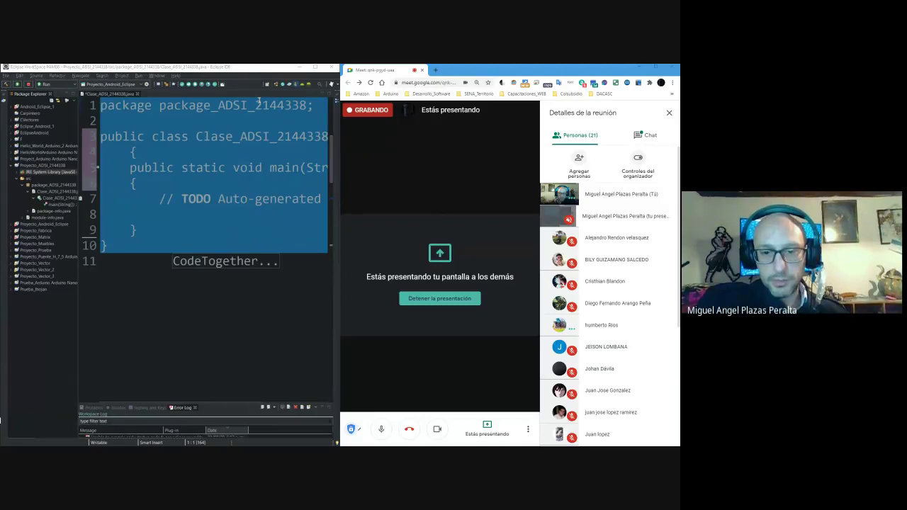
Run the NetBeans installer from the Descargas folder as administrator
{"action": "key", "text": "alt+Tab"}
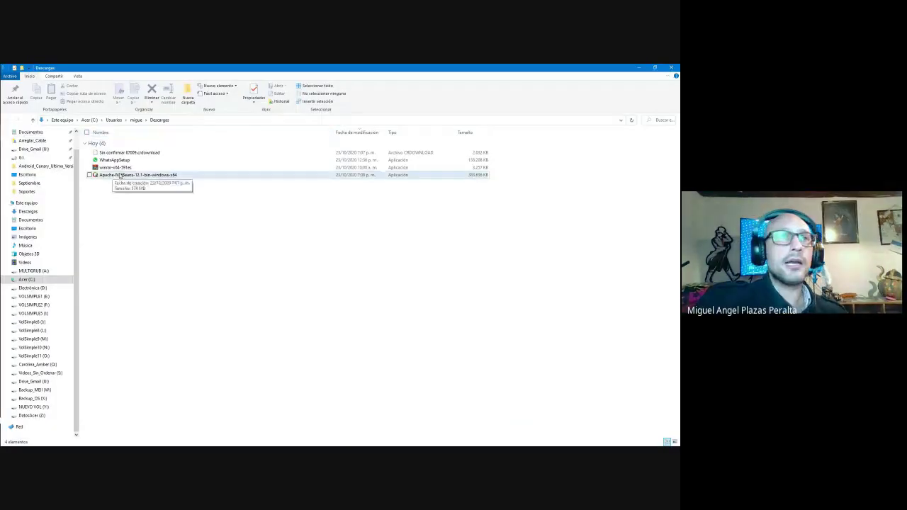
{"action": "right_click", "coordinate": [117, 175]}
{"action": "left_click", "coordinate": [156, 186]}
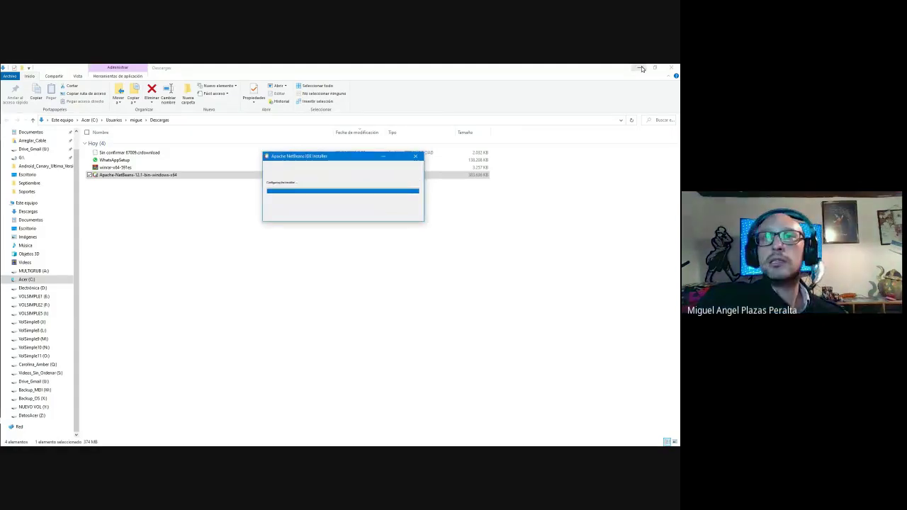
Minimize Explorer and Eclipse and bring the installer's welcome page to the front
{"action": "left_click", "coordinate": [640, 68]}
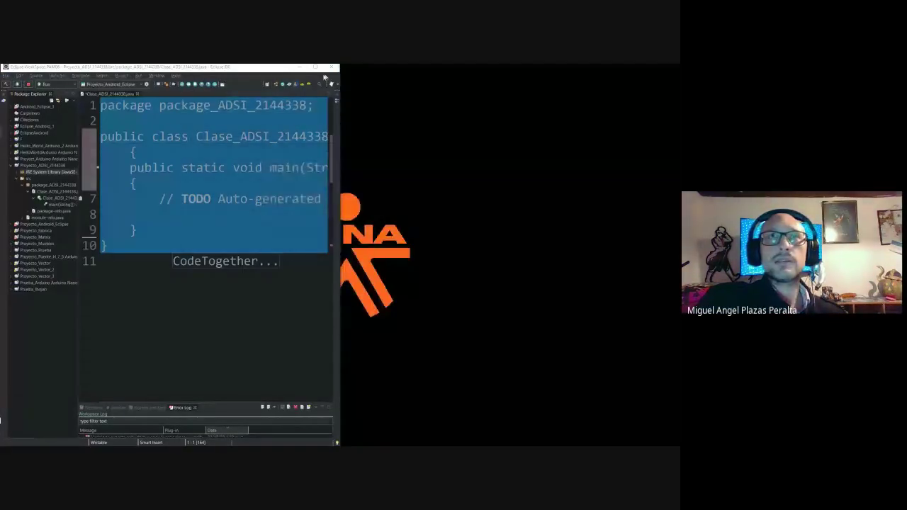
{"action": "left_click", "coordinate": [300, 68]}
{"action": "left_click", "coordinate": [374, 439]}
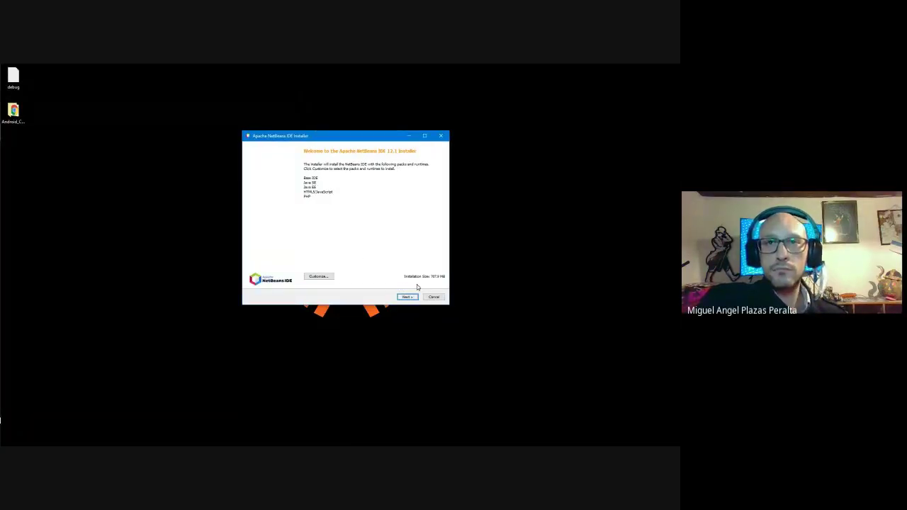
Uncheck the PHP pack in Customize and confirm the pack selection
{"action": "left_click", "coordinate": [318, 276]}
{"action": "left_click", "coordinate": [293, 221]}
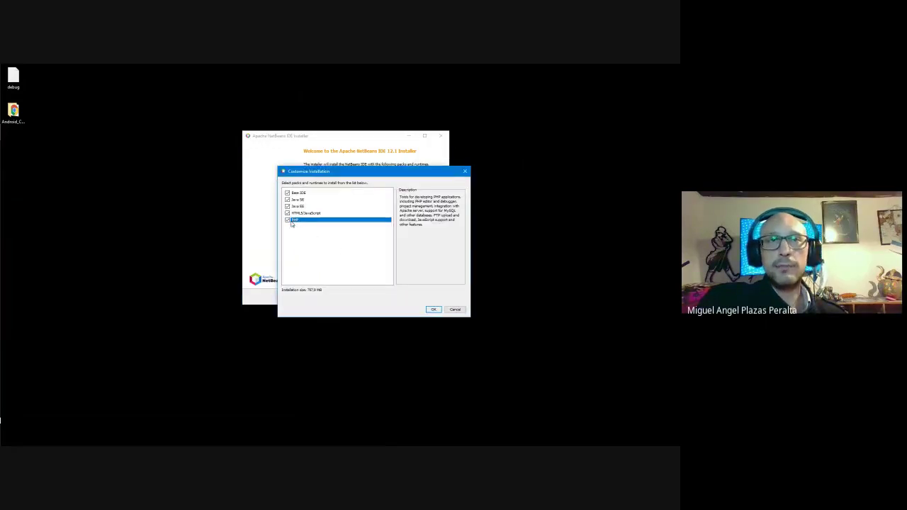
{"action": "left_click", "coordinate": [431, 310]}
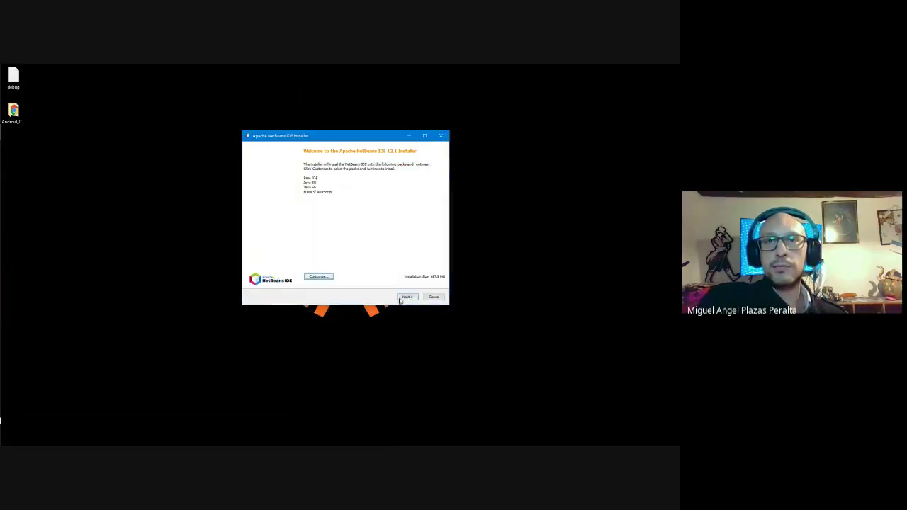
Accept the license terms and reach the install folder page, selecting the default path
{"action": "left_click", "coordinate": [401, 298]}
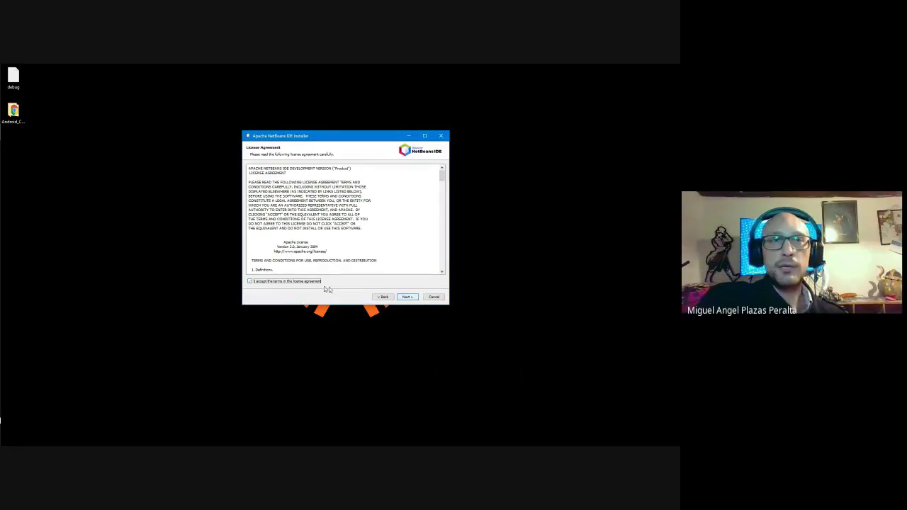
{"action": "left_click", "coordinate": [318, 281]}
{"action": "left_click", "coordinate": [408, 297]}
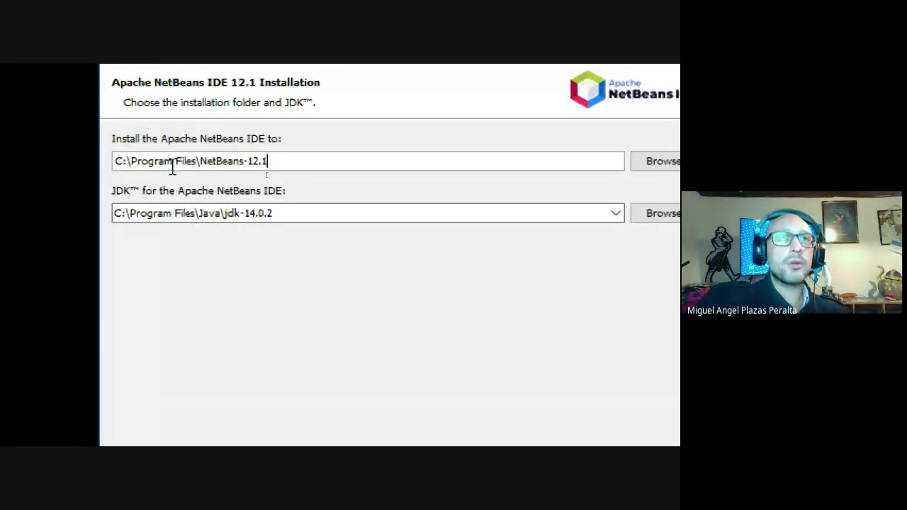
{"action": "left_click_drag", "start_coordinate": [279, 160], "coordinate": [45, 158]}
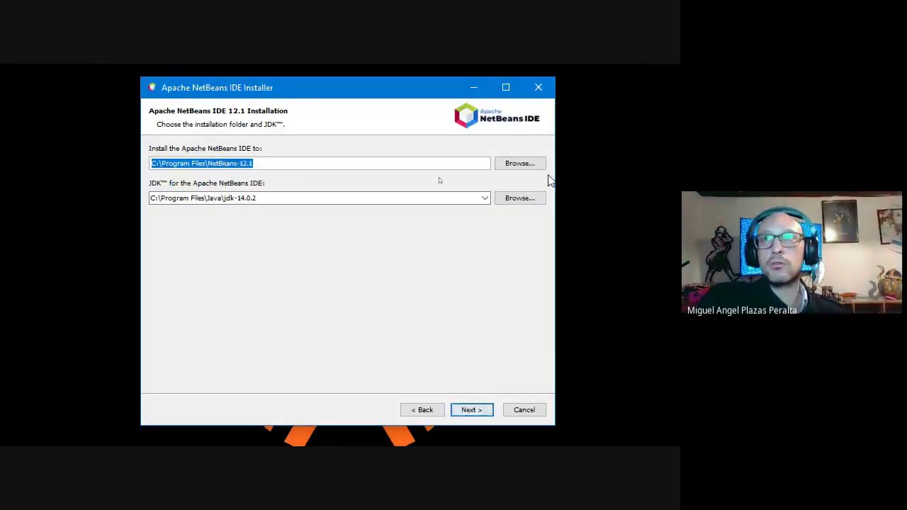
Set the install location to Archivos Programa PAM06 on the DatosAcer (Z:) drive
{"action": "left_click", "coordinate": [521, 164]}
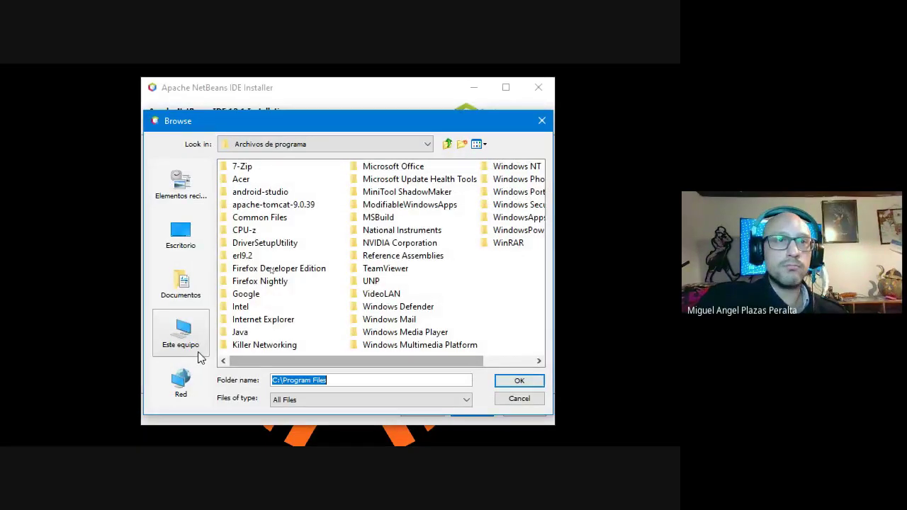
{"action": "left_click", "coordinate": [197, 350]}
{"action": "left_click", "coordinate": [379, 272]}
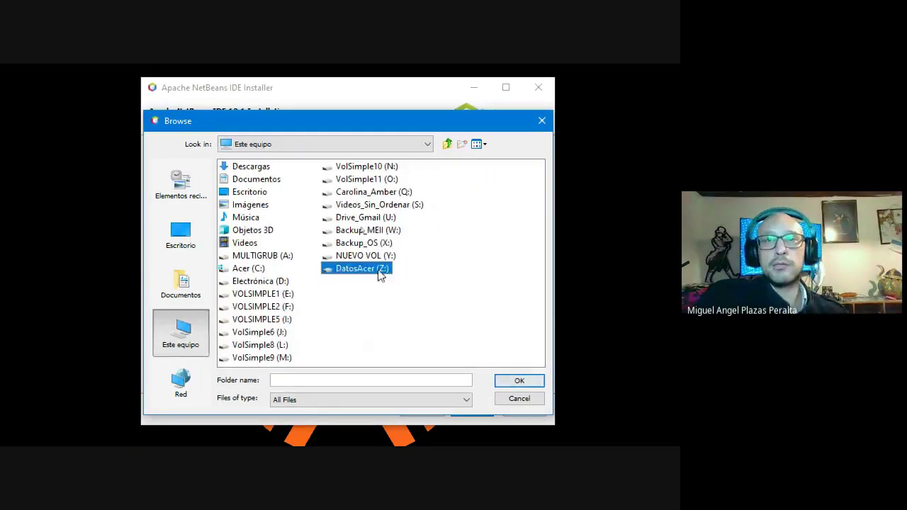
{"action": "double_click", "coordinate": [365, 274]}
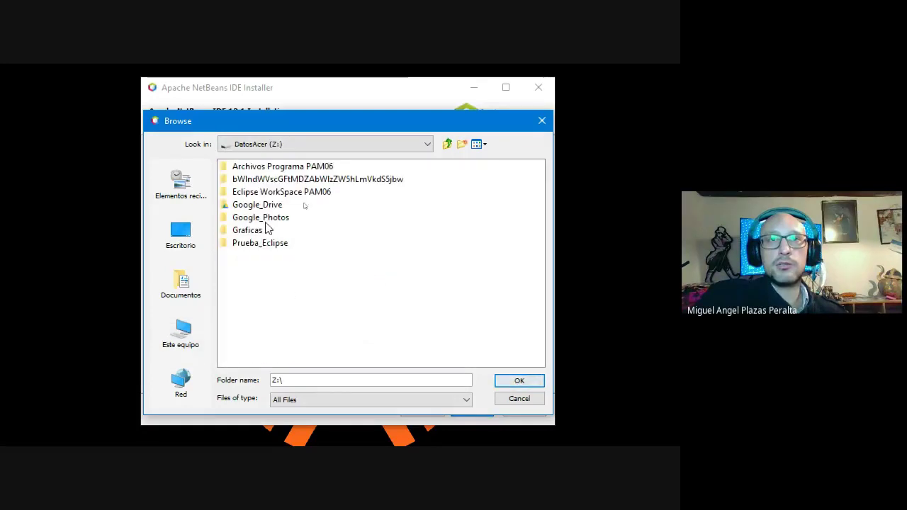
{"action": "double_click", "coordinate": [266, 168]}
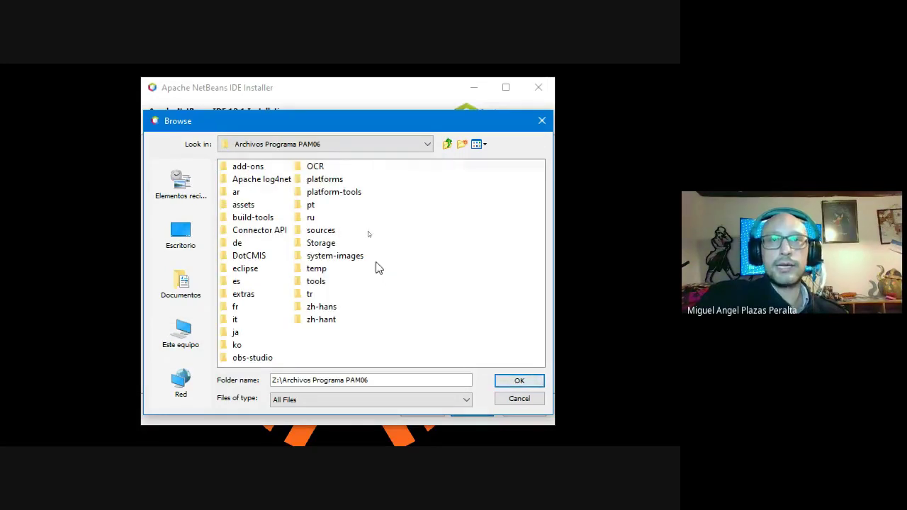
{"action": "left_click", "coordinate": [519, 382]}
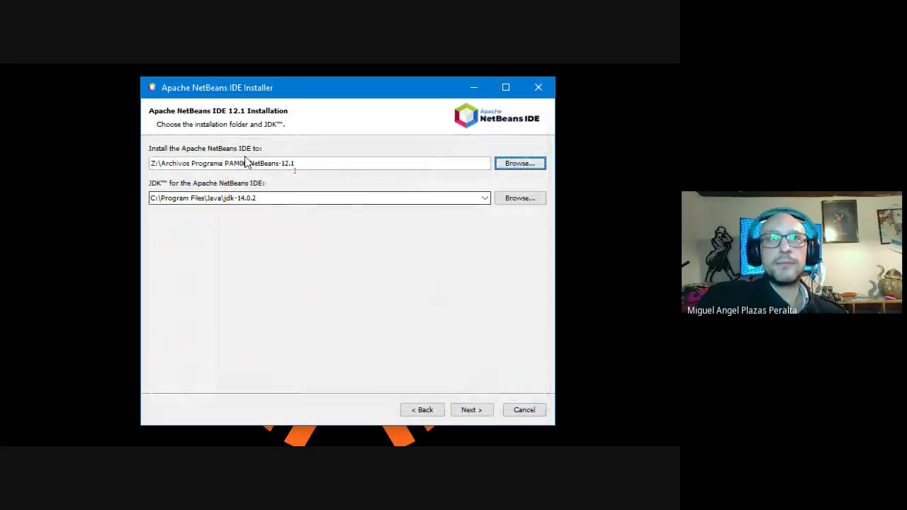
Check the JDK folder C:\Program Files\Java\jdk-14.0.2, keep it unchanged, and continue to the Summary
{"action": "left_click", "coordinate": [298, 195]}
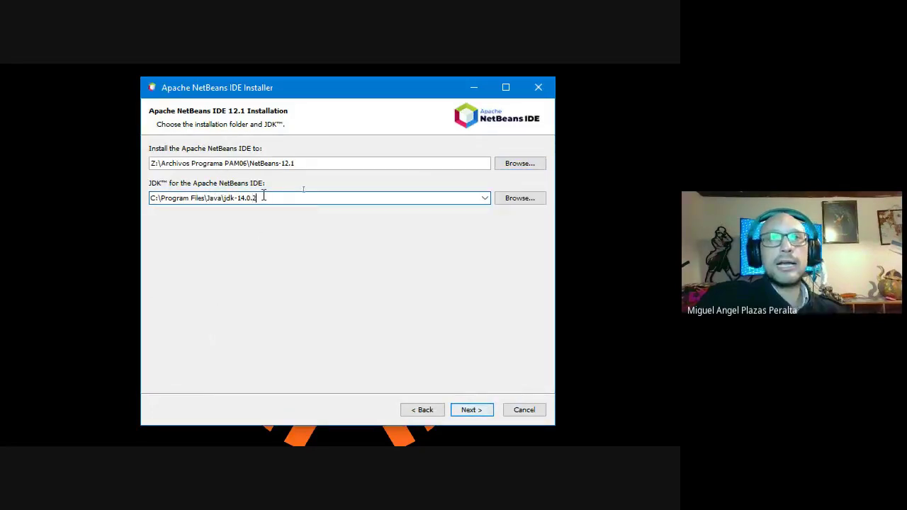
{"action": "left_click_drag", "start_coordinate": [256, 197], "coordinate": [147, 191]}
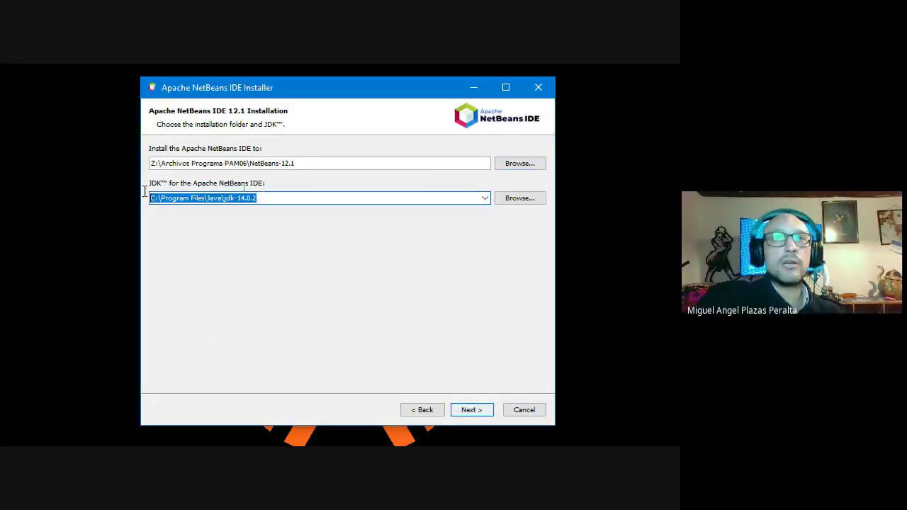
{"action": "left_click", "coordinate": [537, 203]}
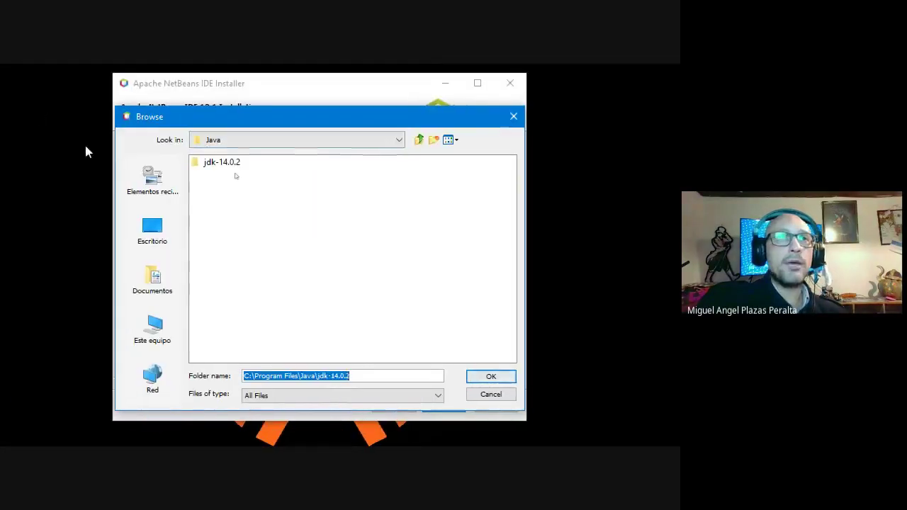
{"action": "left_click", "coordinate": [174, 341]}
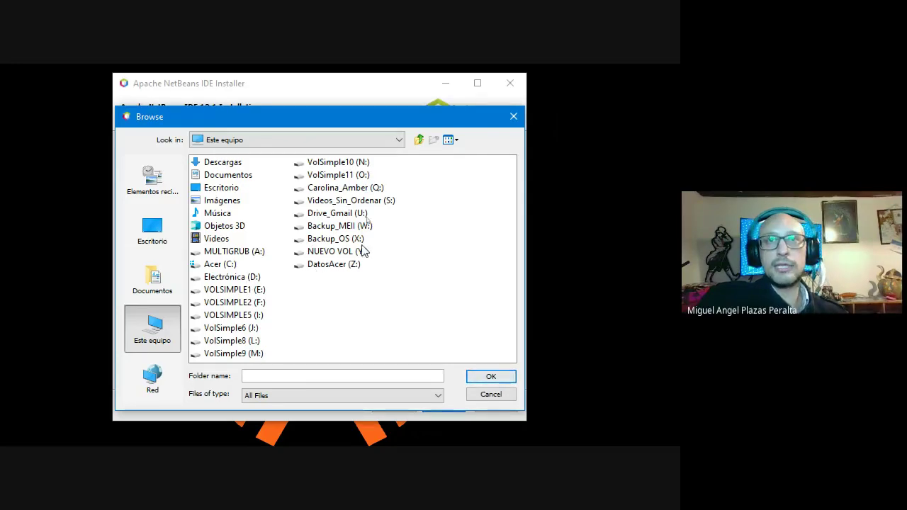
{"action": "double_click", "coordinate": [225, 264]}
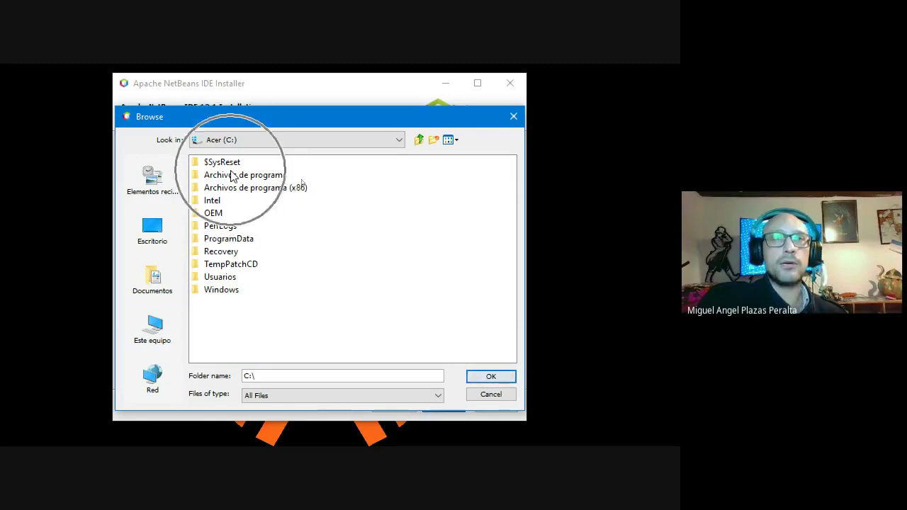
{"action": "left_click", "coordinate": [232, 175]}
{"action": "double_click", "coordinate": [233, 175]}
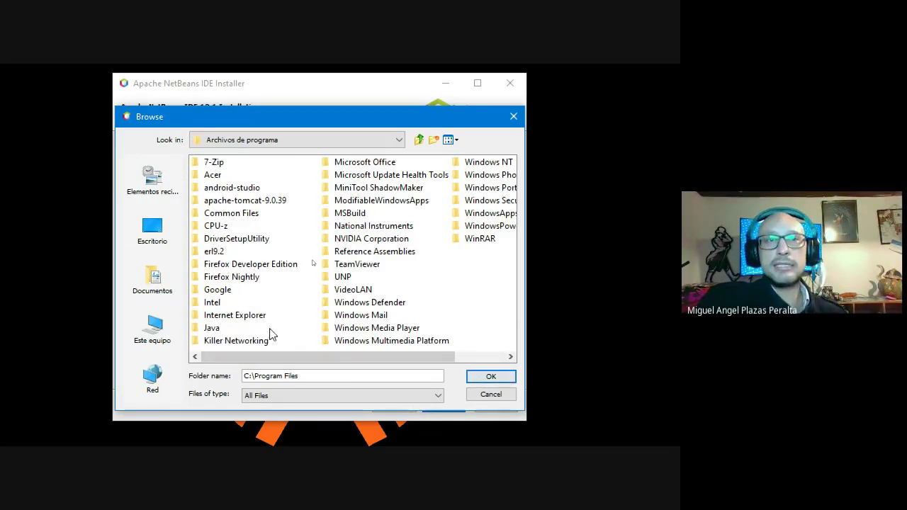
{"action": "left_click", "coordinate": [216, 328]}
{"action": "double_click", "coordinate": [216, 329]}
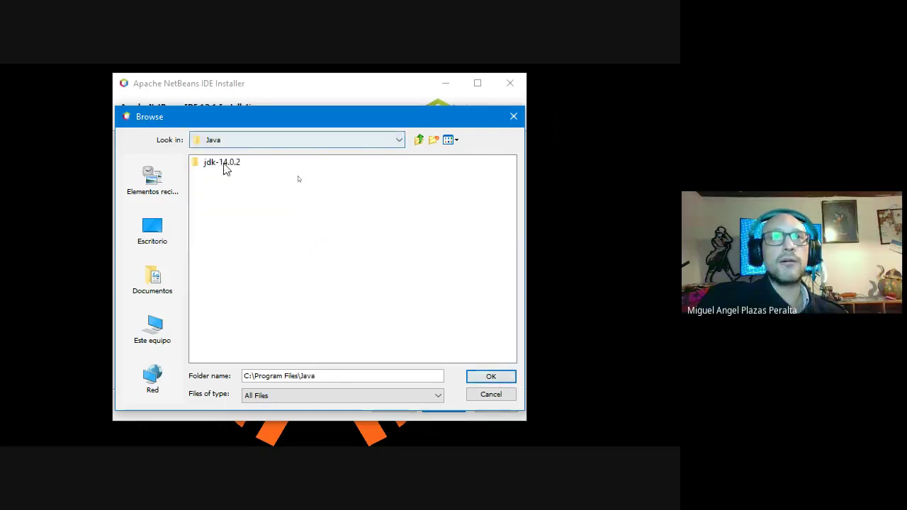
{"action": "left_click", "coordinate": [223, 165]}
{"action": "left_click", "coordinate": [223, 165]}
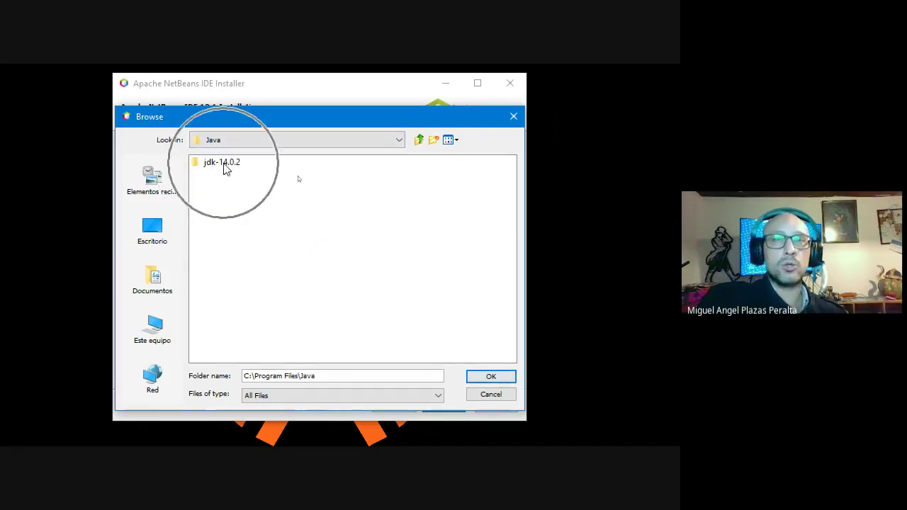
{"action": "left_click", "coordinate": [514, 398]}
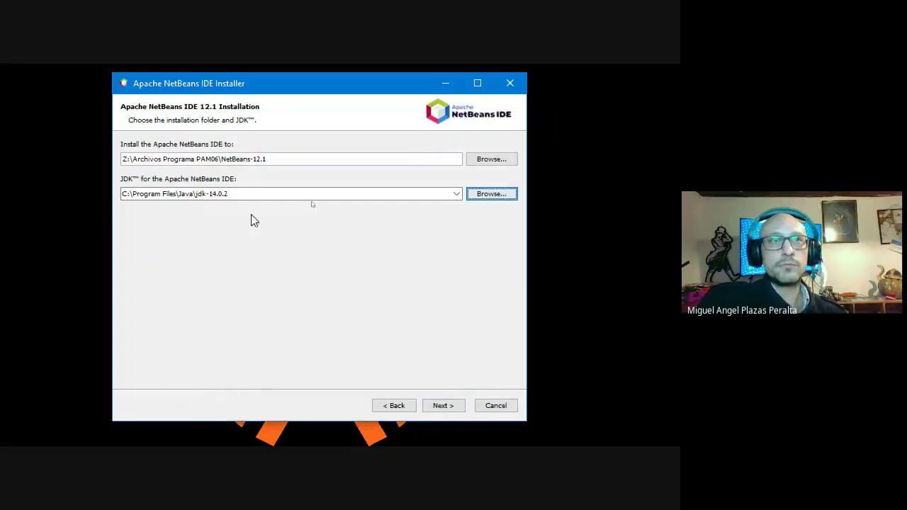
{"action": "left_click_drag", "start_coordinate": [229, 196], "coordinate": [142, 187]}
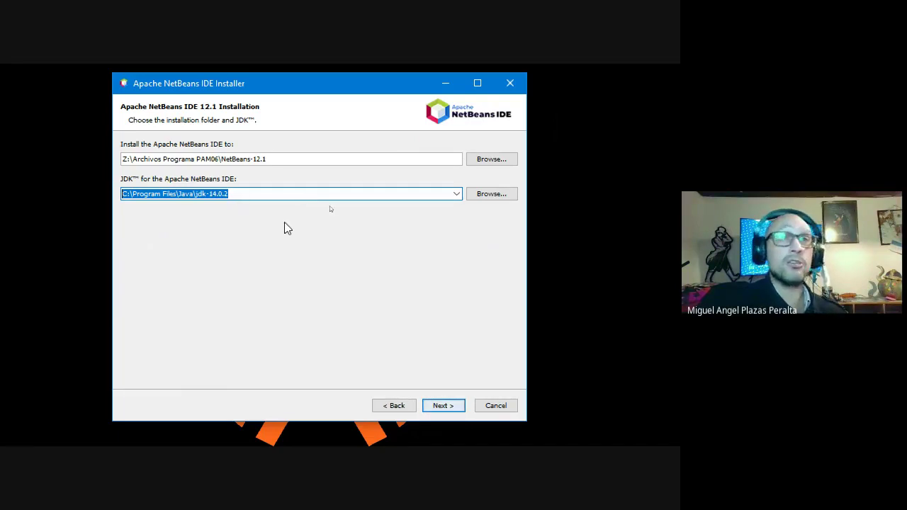
{"action": "left_click", "coordinate": [445, 408]}
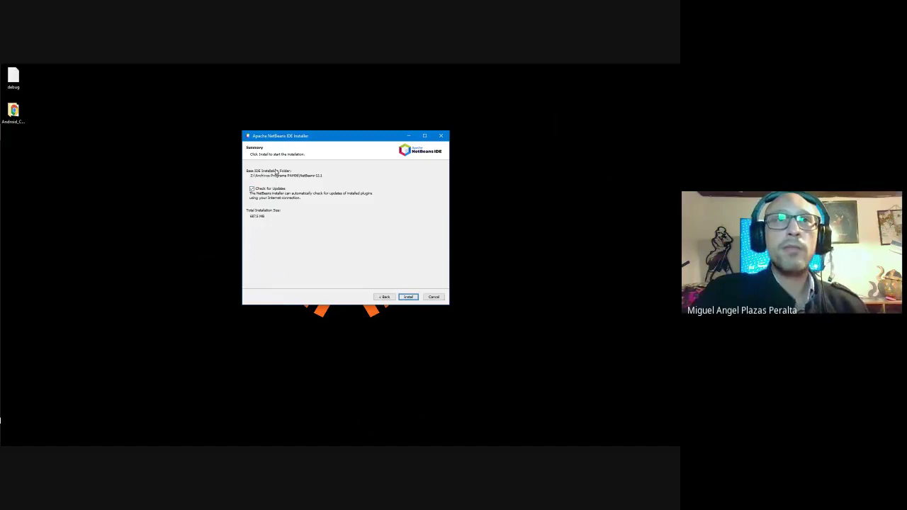
Install NetBeans into Z:\Archivos Programa PAM06\NetBeans-12.1 and move the installer window to the upper right
{"action": "left_click", "coordinate": [403, 297]}
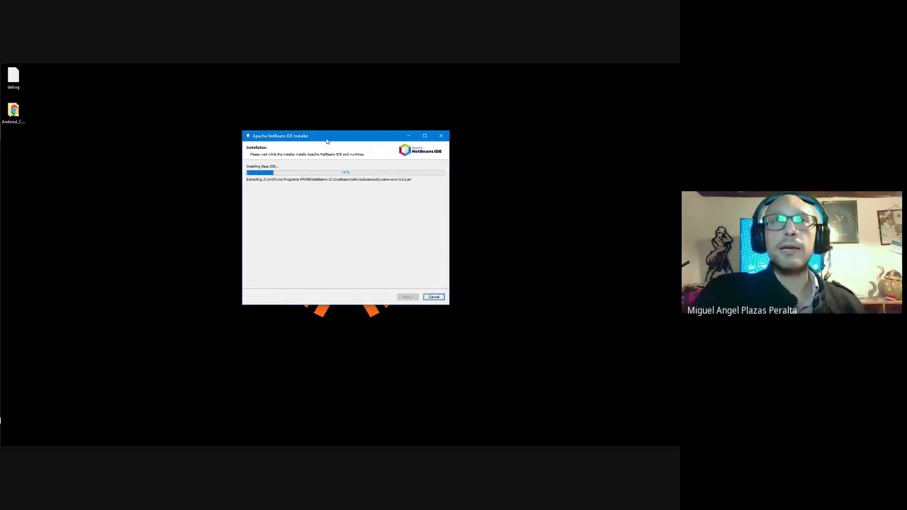
{"action": "left_click_drag", "start_coordinate": [326, 140], "coordinate": [534, 81]}
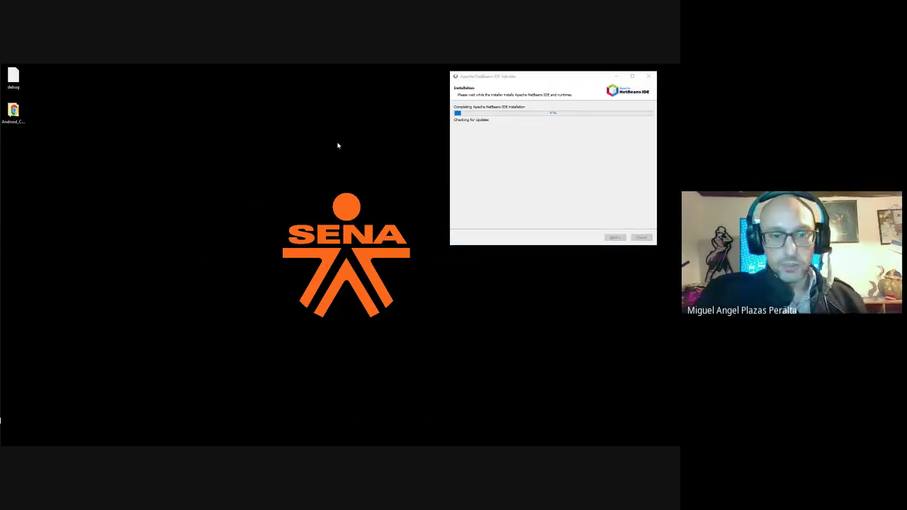
Switch to Chrome, maximize it, and search DuckDuckGo for java in a new tab
{"action": "key", "text": "alt+Tab"}
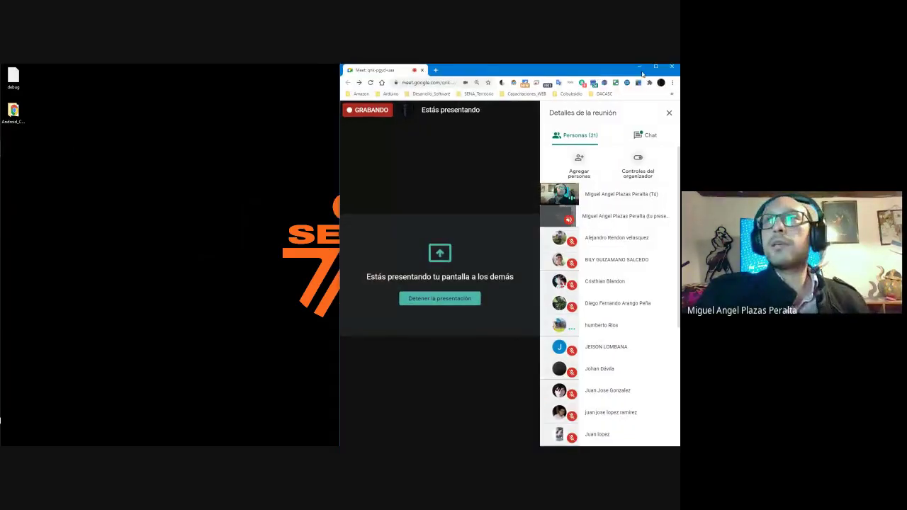
{"action": "left_click", "coordinate": [654, 68]}
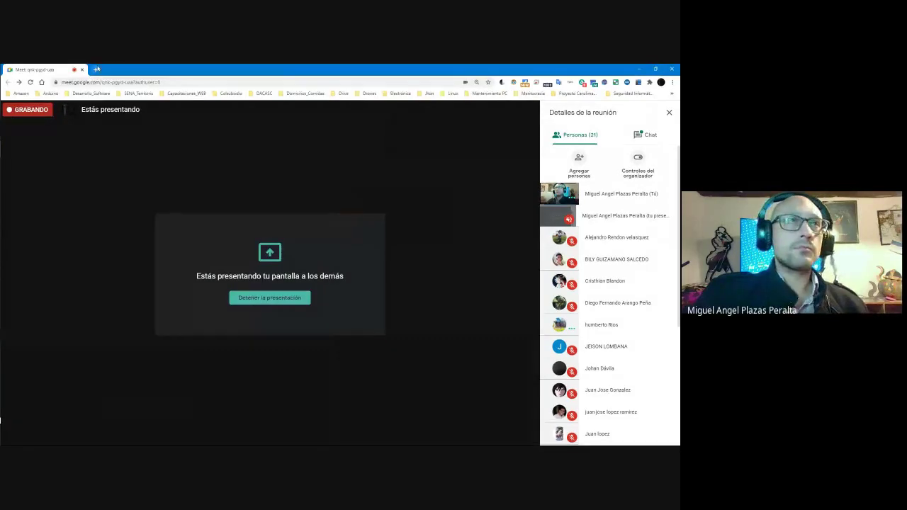
{"action": "left_click", "coordinate": [93, 69]}
{"action": "type", "text": "java"}
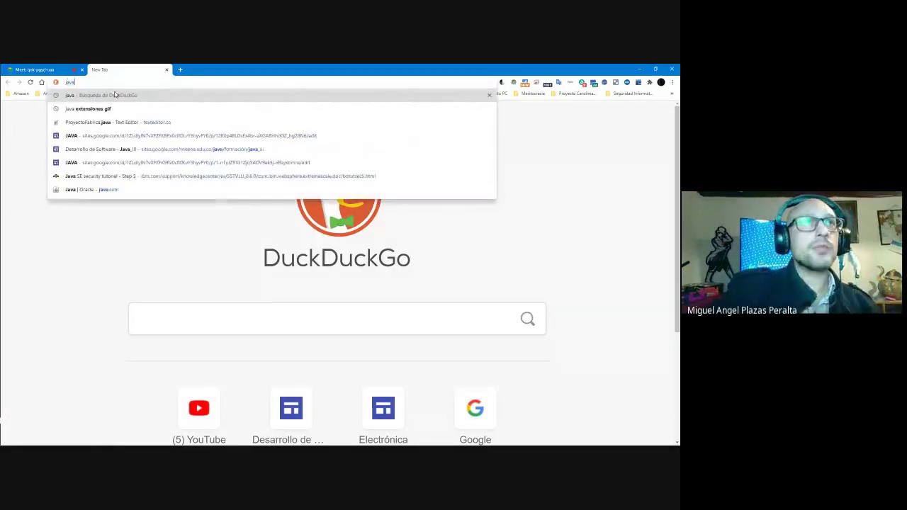
{"action": "key", "text": "Return"}
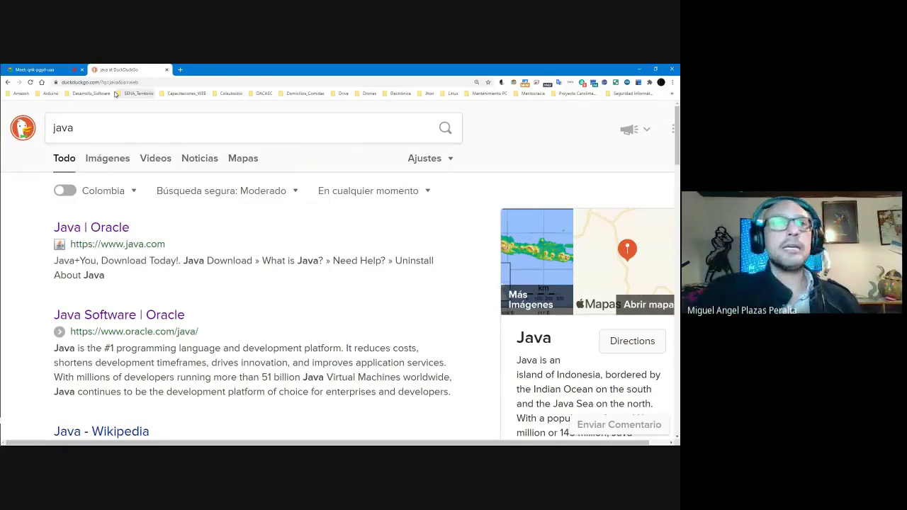
Refine the search query to arquitectura java
{"action": "left_click", "coordinate": [115, 130]}
{"action": "key", "text": "BackSpace"}
{"action": "key", "text": "BackSpace"}
{"action": "key", "text": "BackSpace"}
{"action": "key", "text": "BackSpace"}
{"action": "type", "text": "arquitectur"}
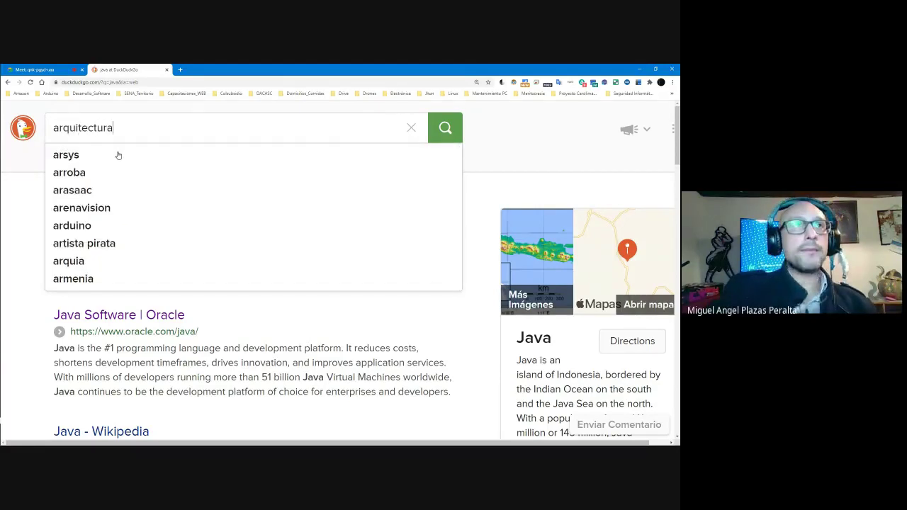
{"action": "key", "text": "Return"}
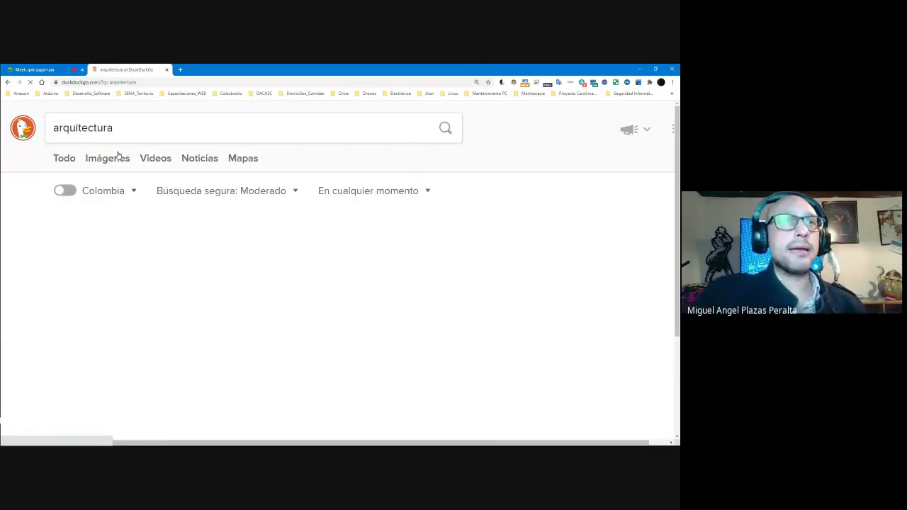
{"action": "left_click", "coordinate": [136, 137]}
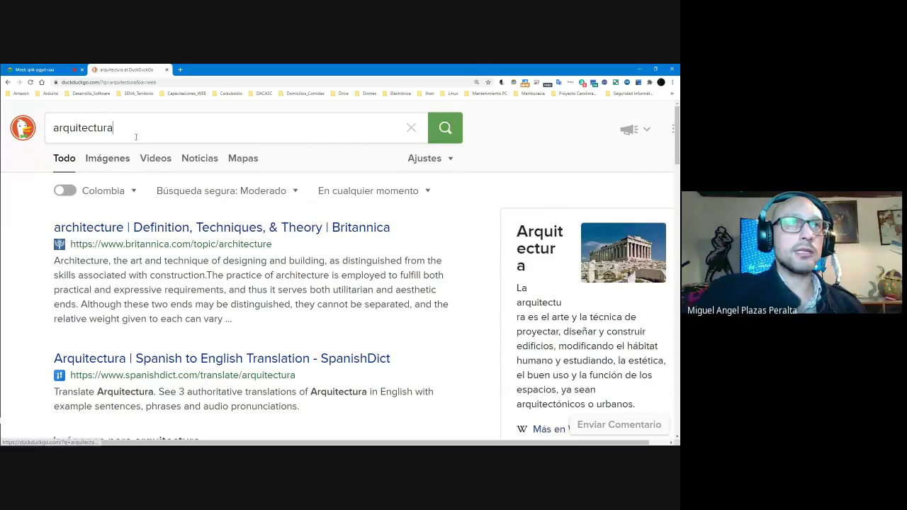
{"action": "type", "text": "java"}
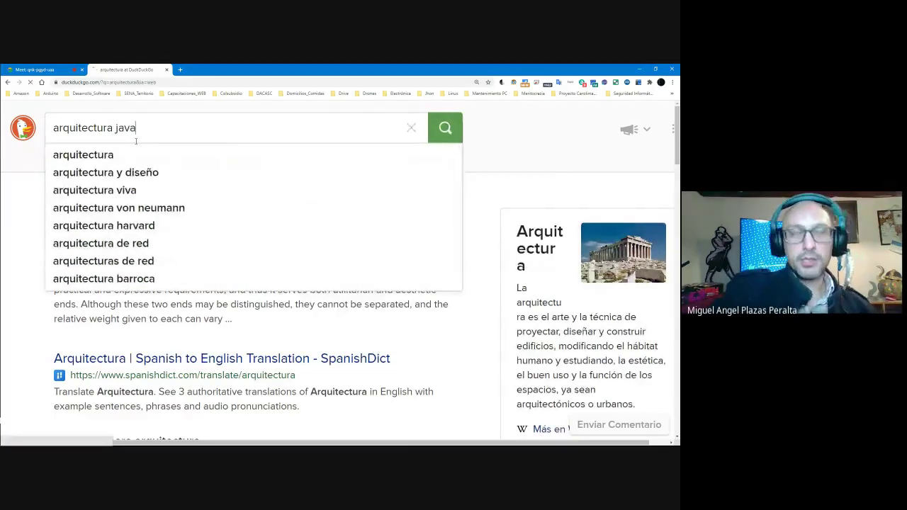
{"action": "key", "text": "Return"}
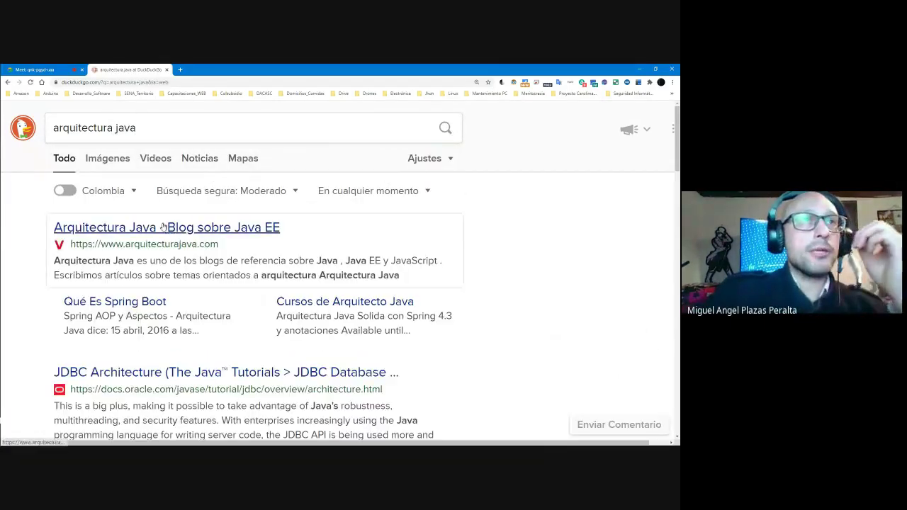
Switch to Imágenes results and enlarge the 'Tutorial de Java - Características de Java' diagram
{"action": "left_click", "coordinate": [117, 163]}
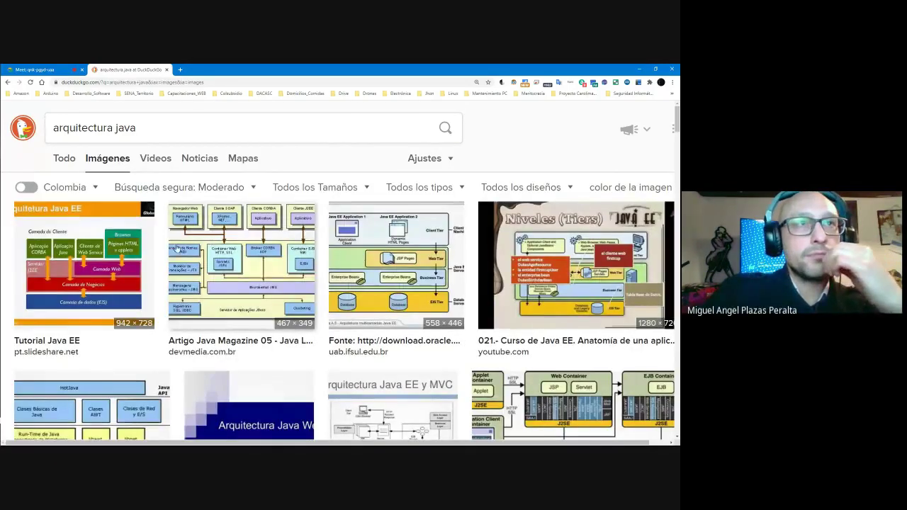
{"action": "left_click", "coordinate": [217, 257]}
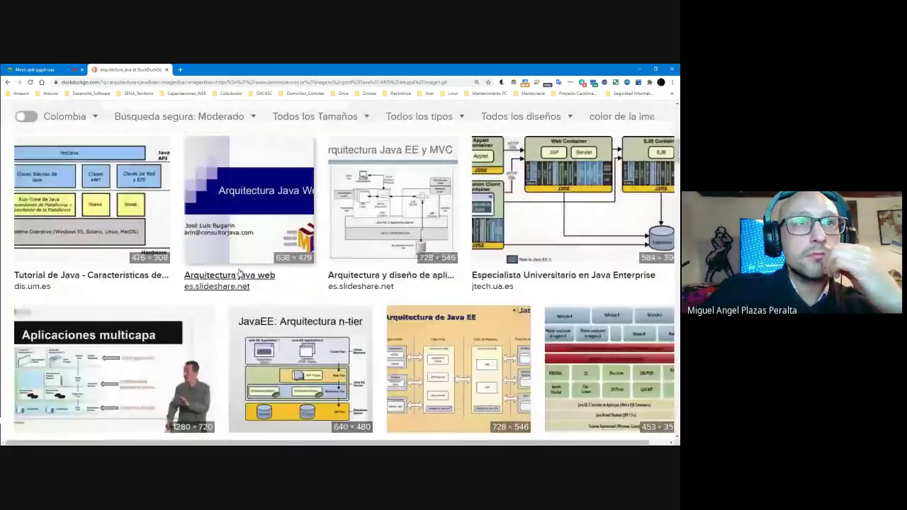
{"action": "scroll", "coordinate": [239, 271], "scroll_direction": "up", "scroll_amount": 3}
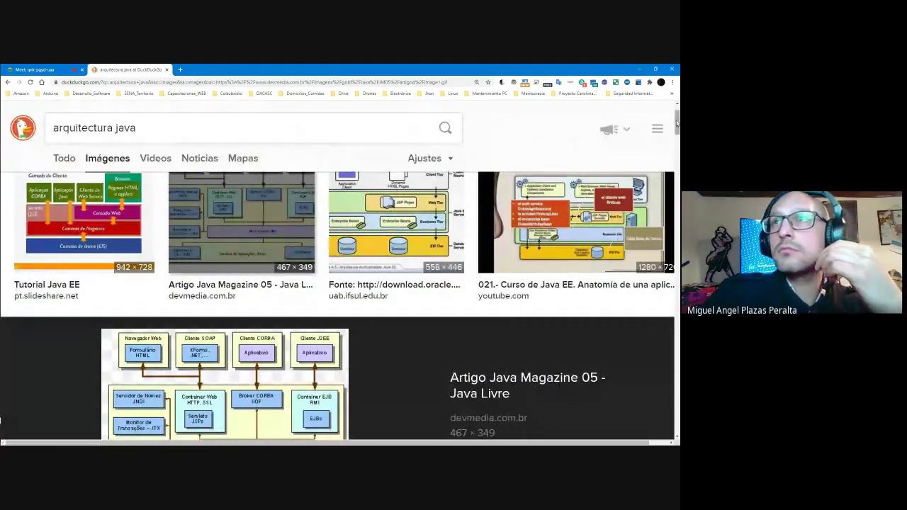
{"action": "scroll", "coordinate": [677, 138], "scroll_direction": "down", "scroll_amount": 3}
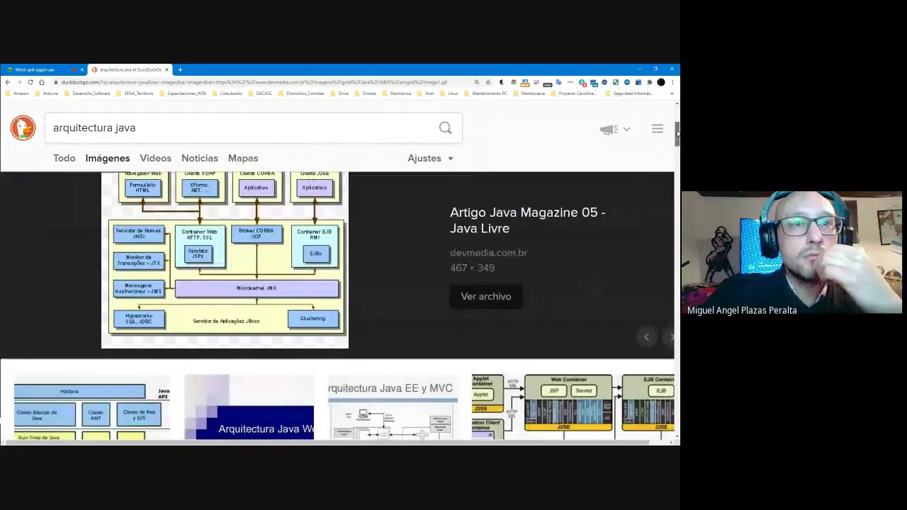
{"action": "scroll", "coordinate": [676, 138], "scroll_direction": "down", "scroll_amount": 2}
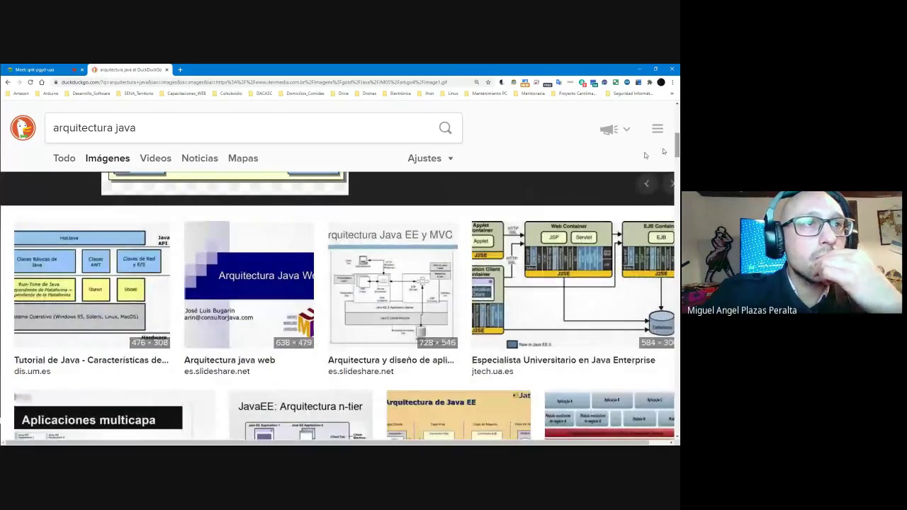
{"action": "left_click", "coordinate": [80, 288]}
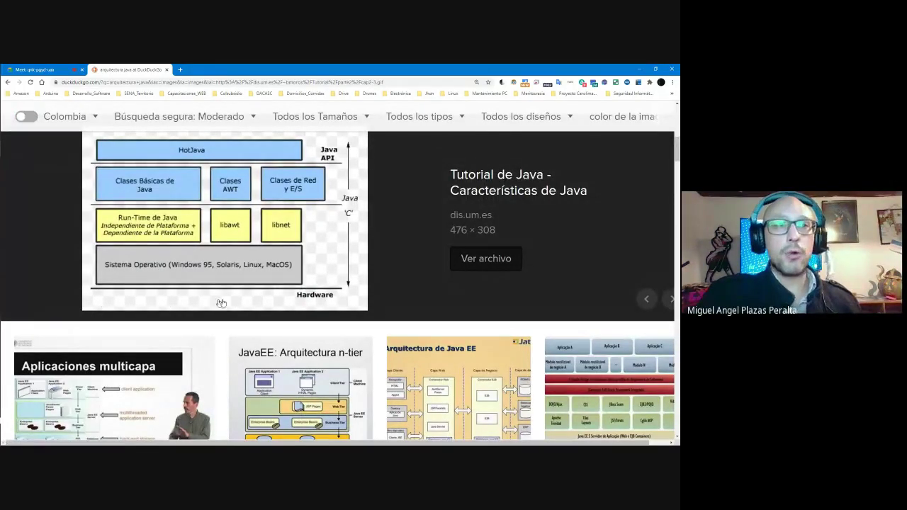
{"action": "left_click", "coordinate": [324, 304]}
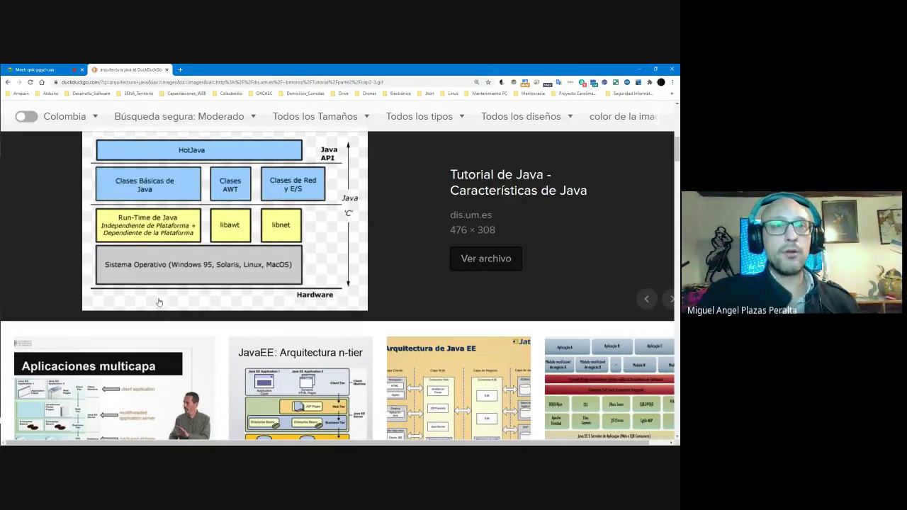
{"action": "left_click", "coordinate": [128, 303]}
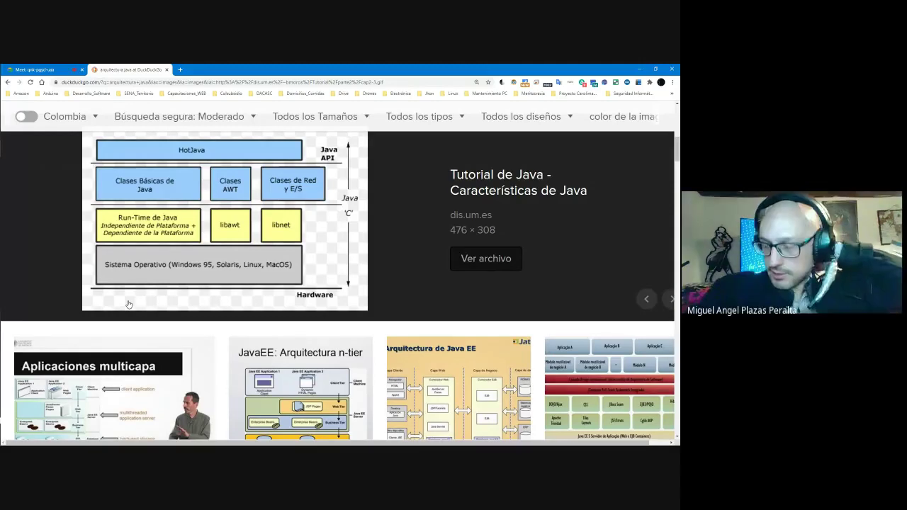
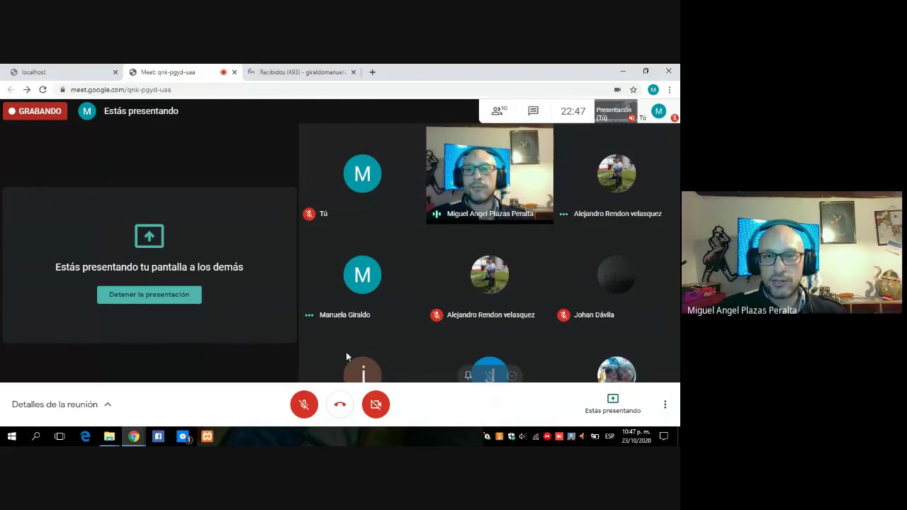
Switch Chrome to the localhost tab and bring up the Apache Tomcat tray icon's menu
{"action": "key", "text": "ctrl+shift+Tab"}
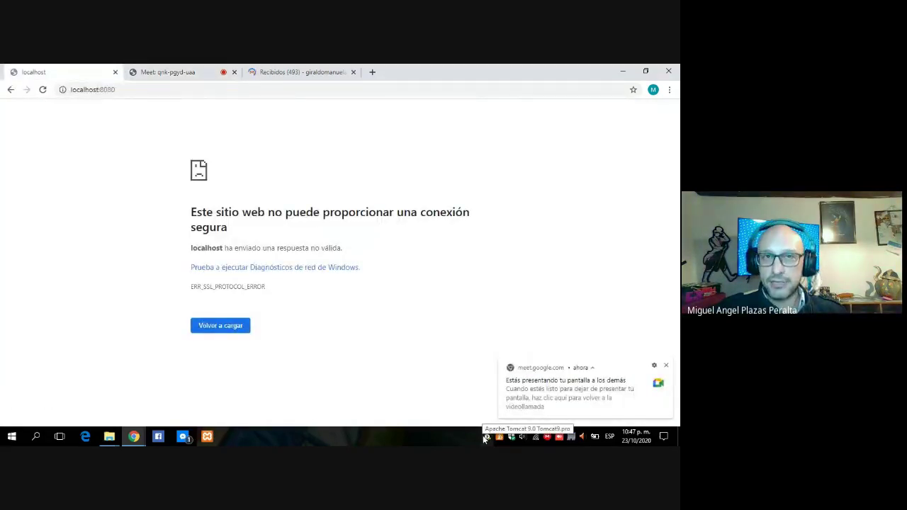
{"action": "right_click", "coordinate": [486, 438]}
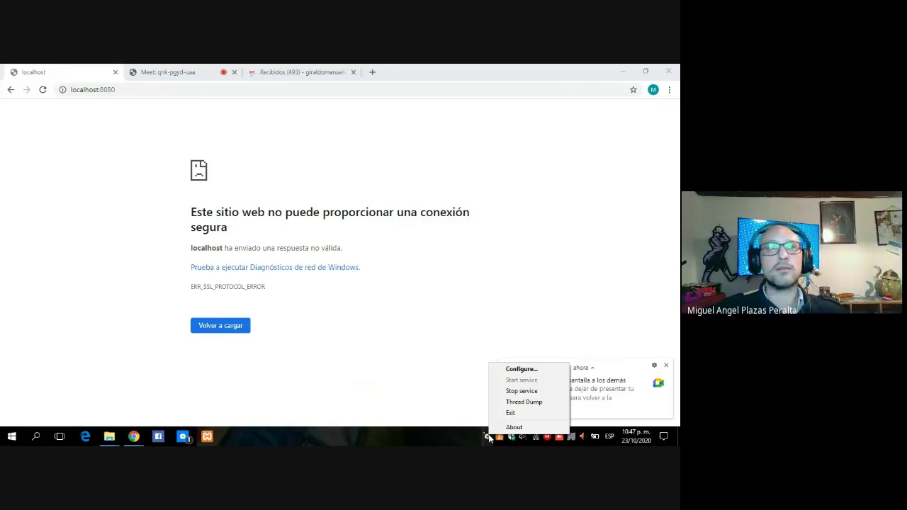
Open the Tomcat9.pro service configuration and mute the system sound
{"action": "left_click", "coordinate": [521, 369]}
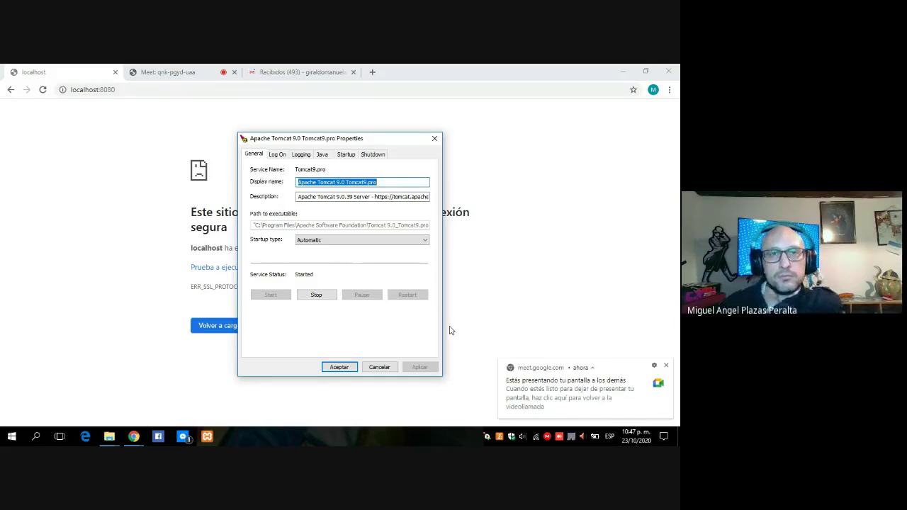
{"action": "key", "text": "XF86AudioLowerVolume"}
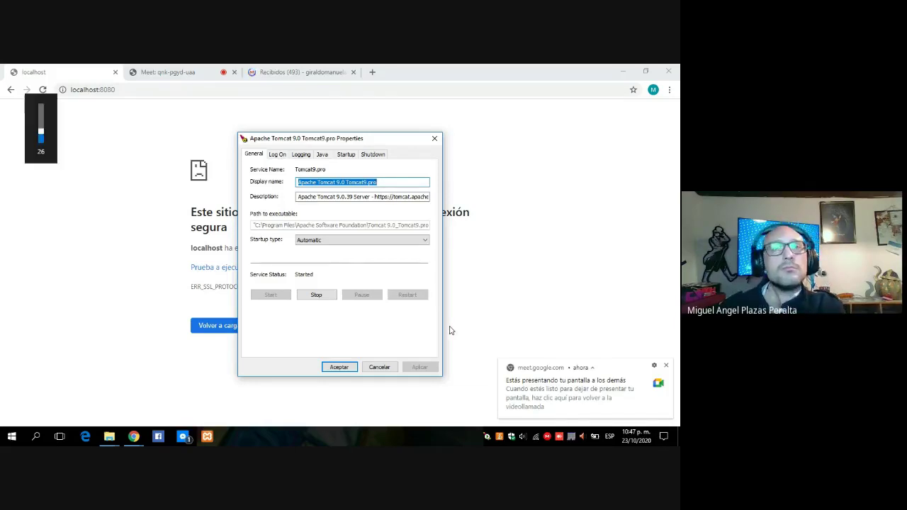
{"action": "key", "text": "XF86AudioMute"}
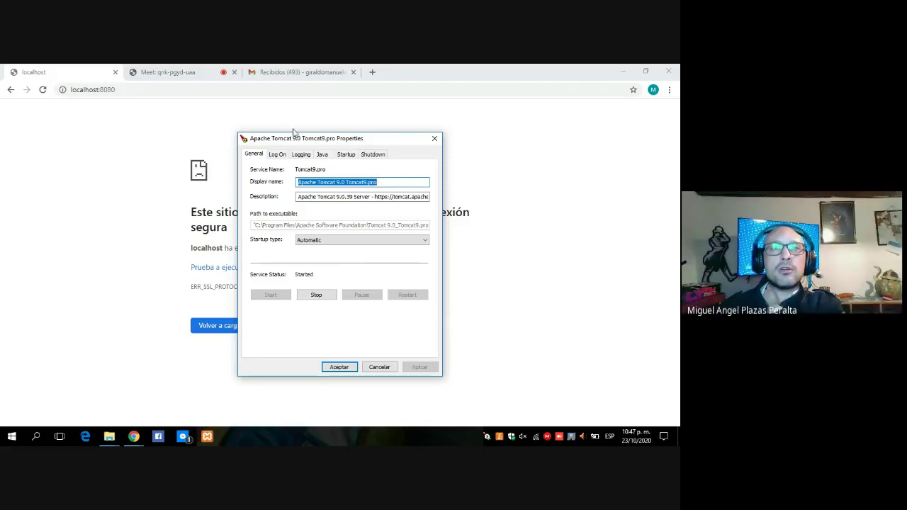
Review the Log On, Logging, Java, Startup and Shutdown tabs, then close with Aceptar
{"action": "left_click", "coordinate": [302, 155]}
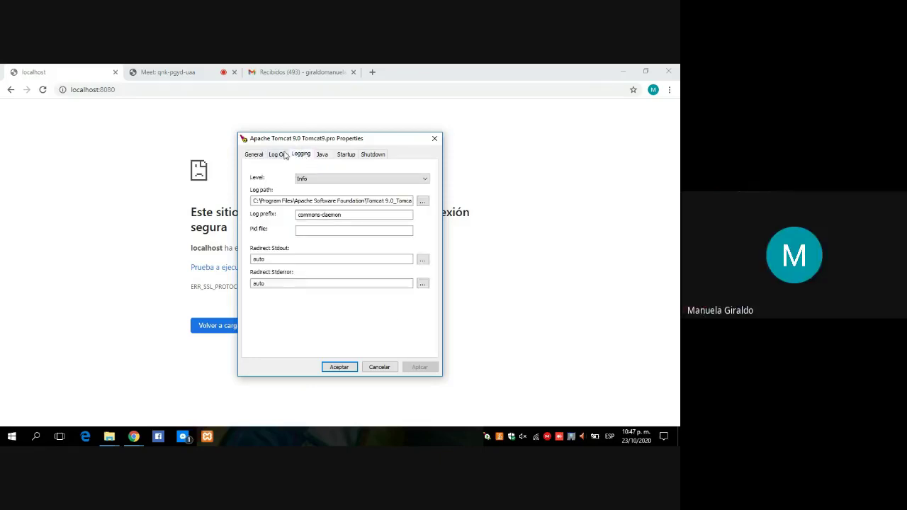
{"action": "left_click", "coordinate": [283, 155]}
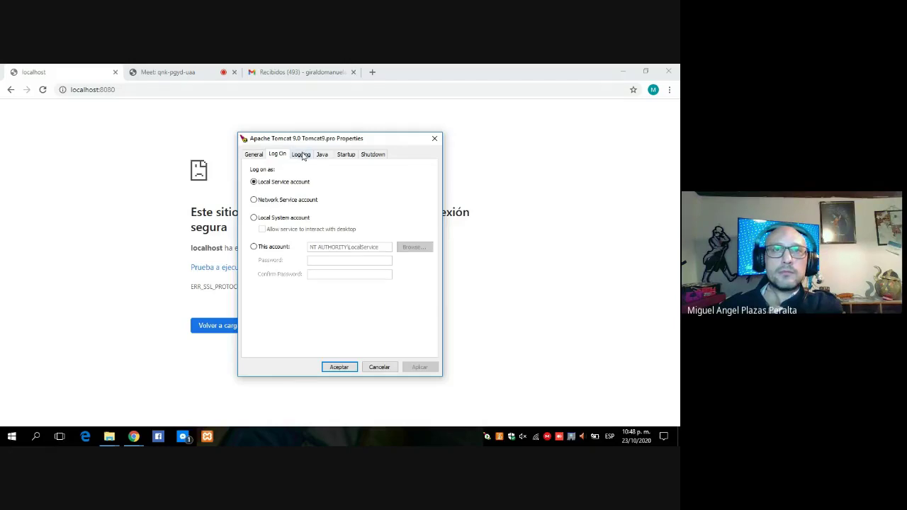
{"action": "left_click", "coordinate": [302, 155]}
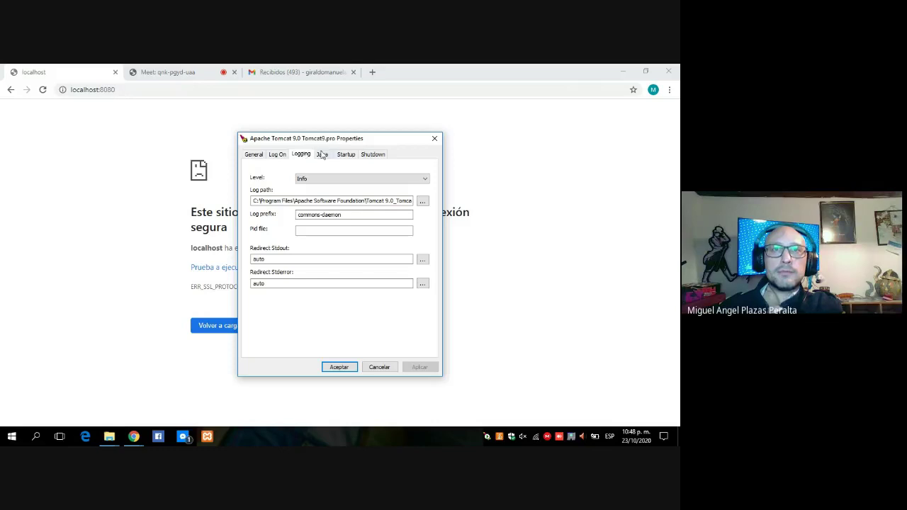
{"action": "left_click", "coordinate": [323, 155]}
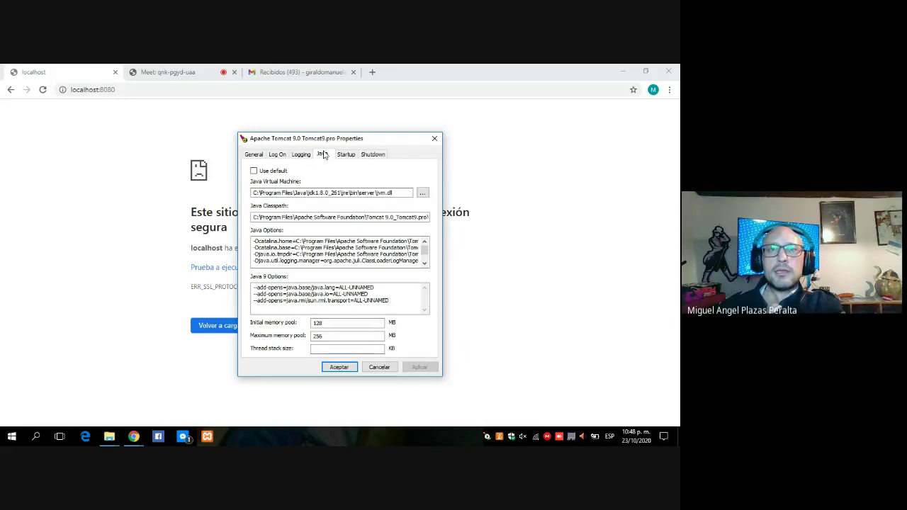
{"action": "left_click", "coordinate": [344, 158]}
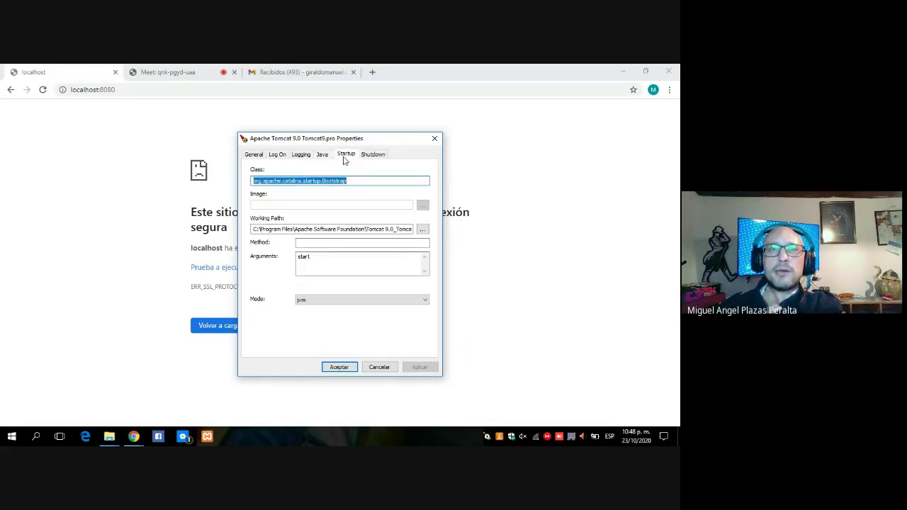
{"action": "left_click", "coordinate": [374, 154]}
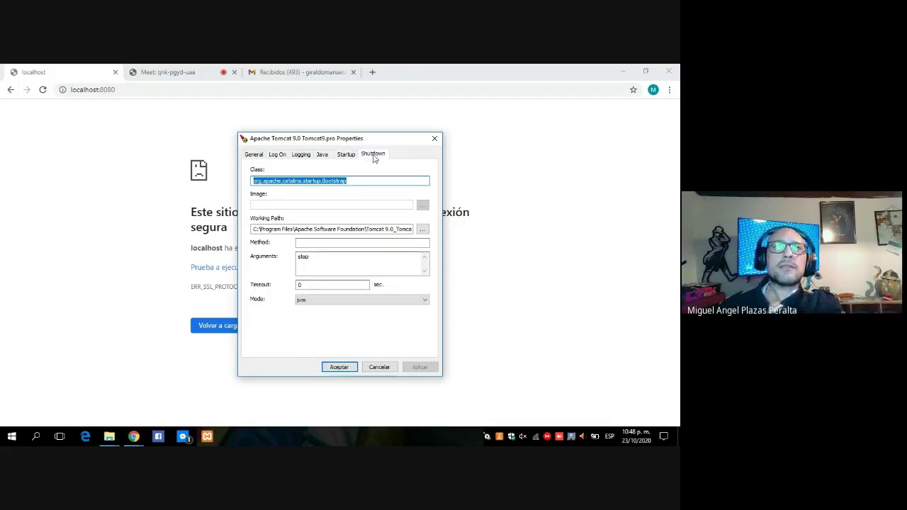
{"action": "left_click", "coordinate": [338, 367]}
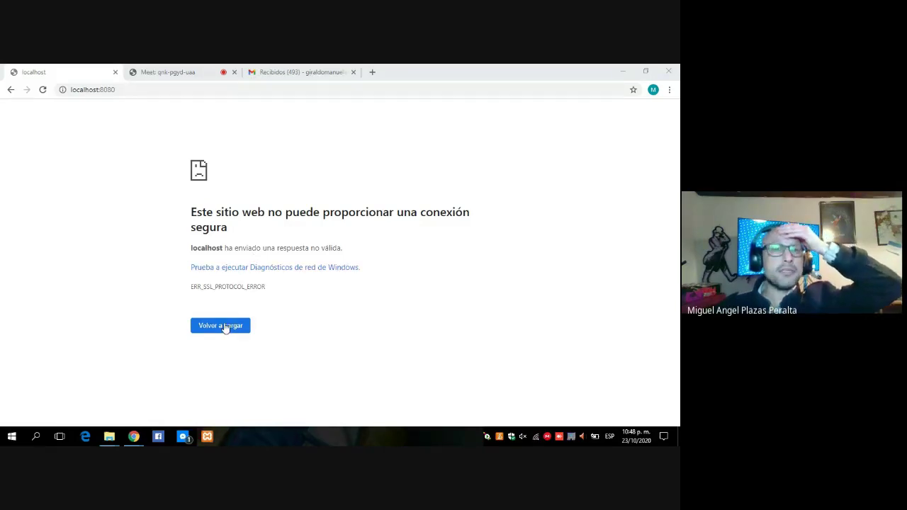
Search Windows for 'ser' and open the Servicios console
{"action": "key", "text": "super"}
{"action": "left_click", "coordinate": [118, 411]}
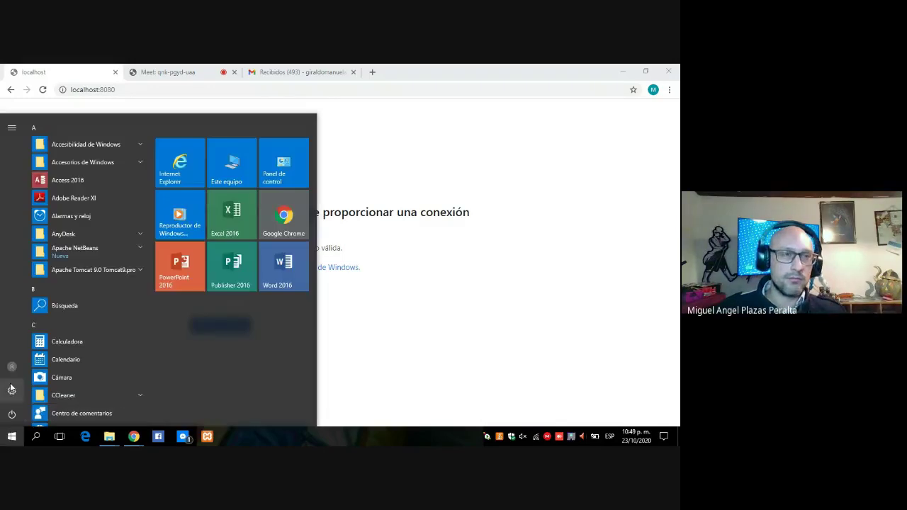
{"action": "left_click", "coordinate": [38, 436]}
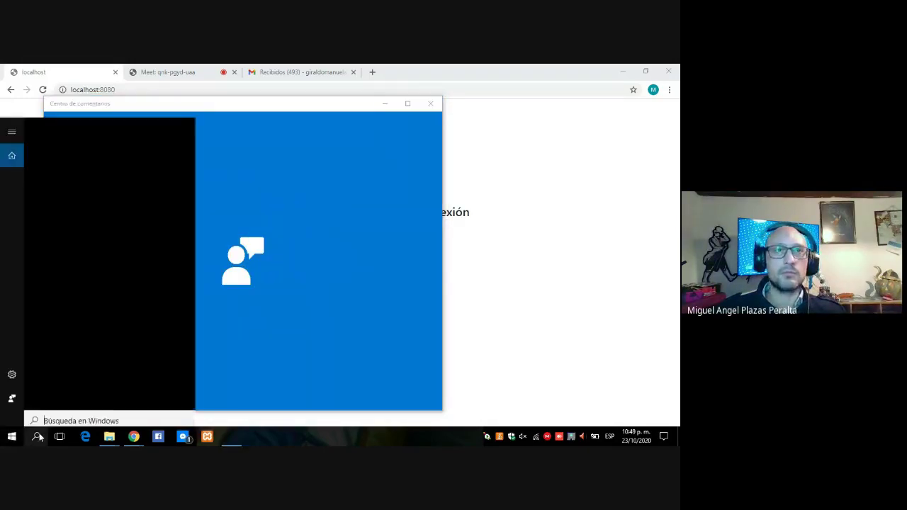
{"action": "type", "text": "ser"}
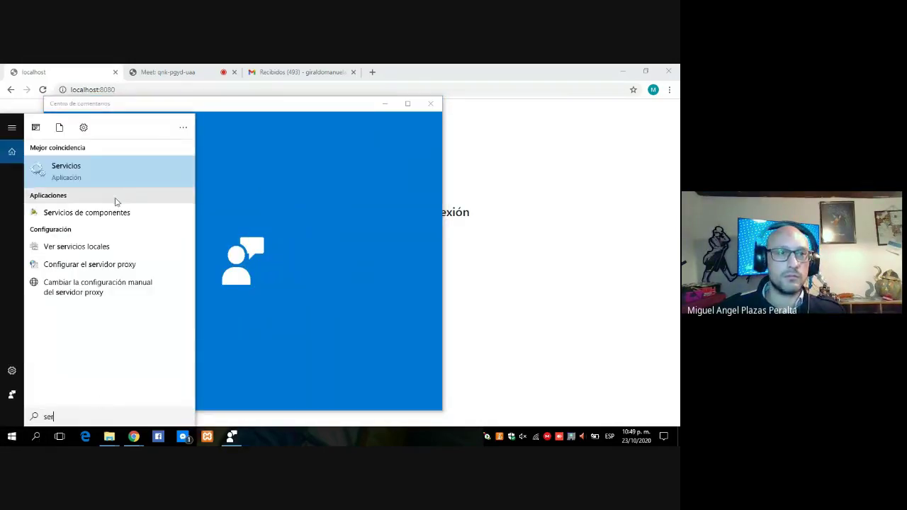
{"action": "left_click", "coordinate": [119, 186]}
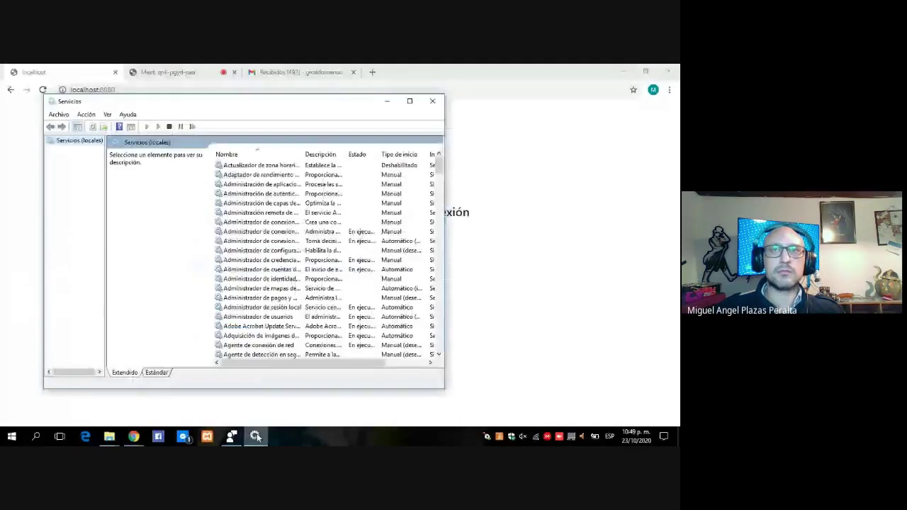
Maximize the Services window and stop the Apache Tomcat 9.0 tomcat9 service
{"action": "left_click", "coordinate": [410, 101]}
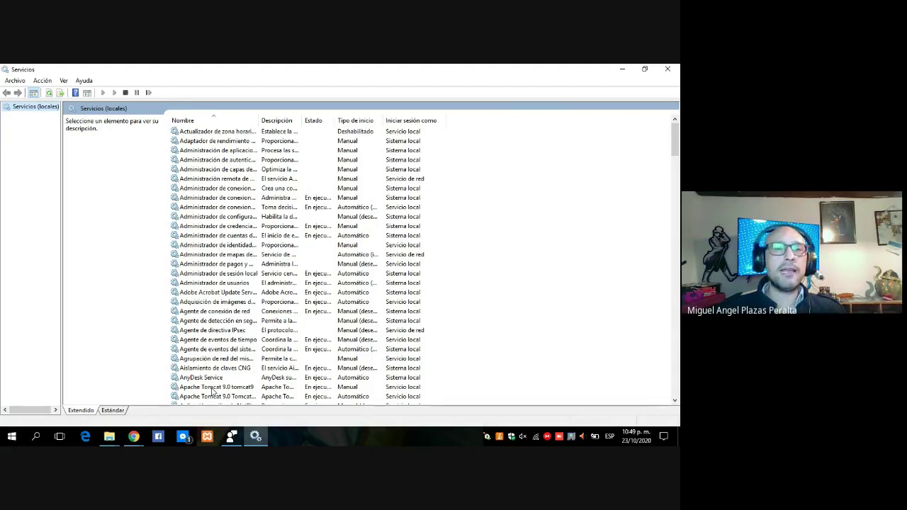
{"action": "left_click", "coordinate": [213, 390]}
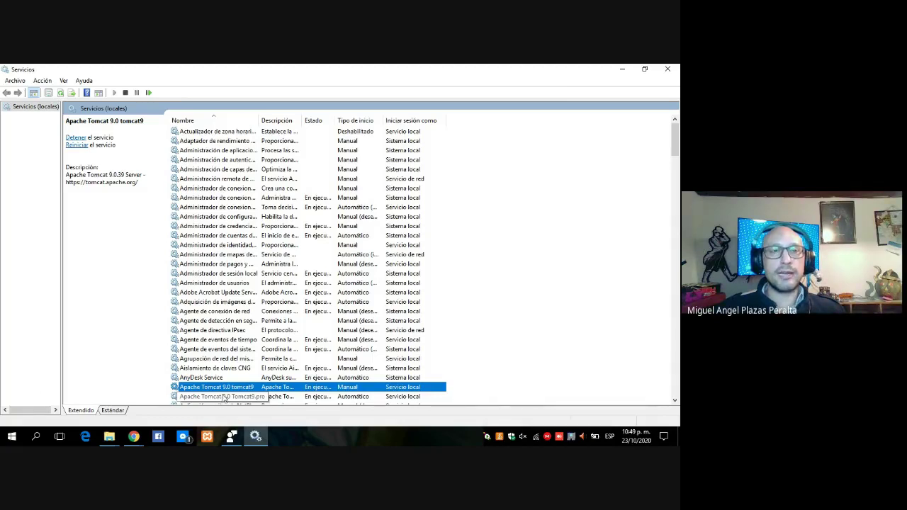
{"action": "right_click", "coordinate": [239, 387]}
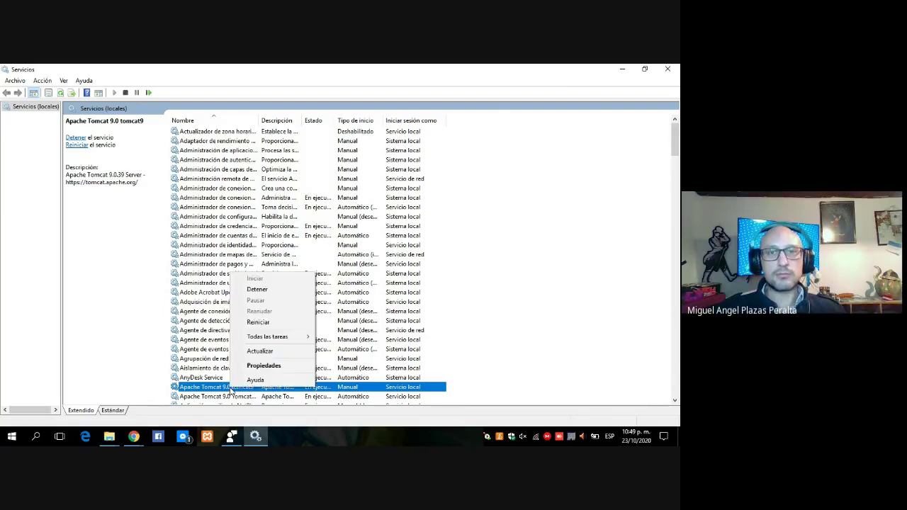
{"action": "left_click", "coordinate": [263, 293]}
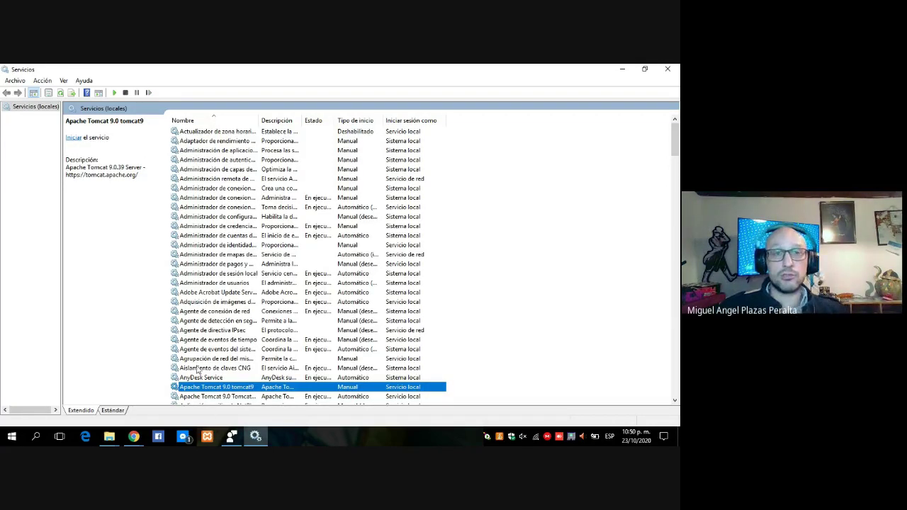
Stop the Apache Tomcat 9.0 Tomcat9.pro service as well
{"action": "right_click", "coordinate": [196, 387]}
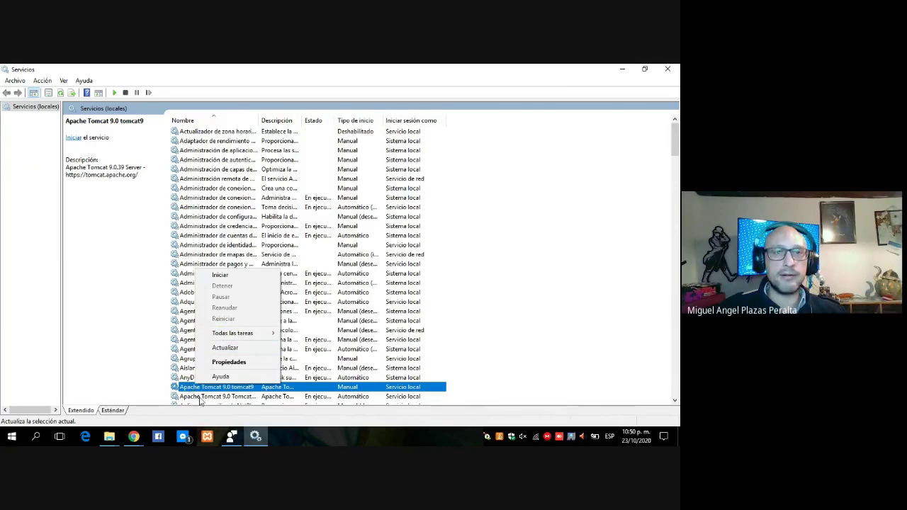
{"action": "left_click", "coordinate": [201, 400]}
{"action": "right_click", "coordinate": [200, 401]}
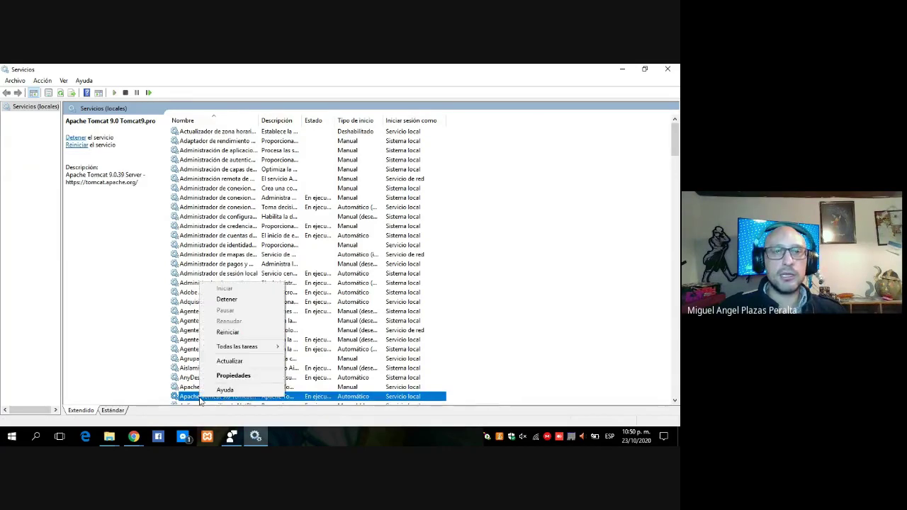
{"action": "left_click", "coordinate": [231, 300]}
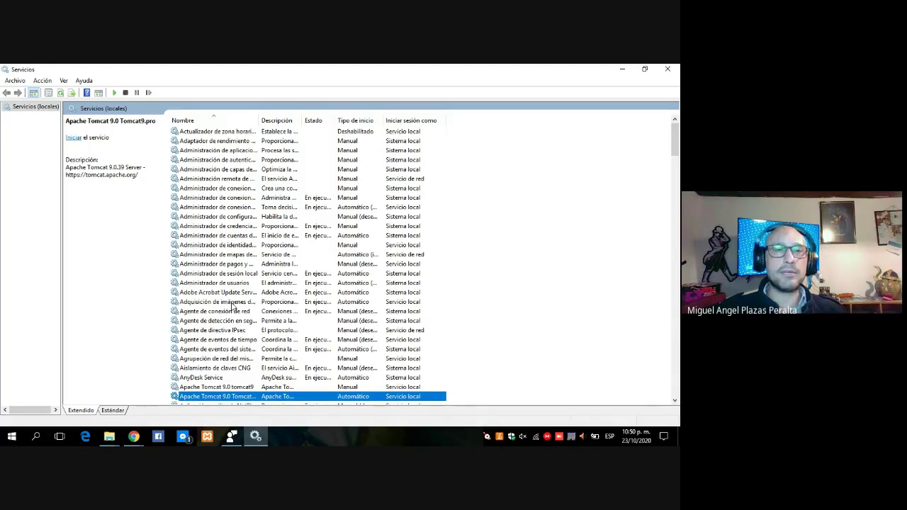
Start the Apache Tomcat 9.0 Tomcat9.pro service with Iniciar, leaving tomcat9 stopped
{"action": "left_click", "coordinate": [205, 388]}
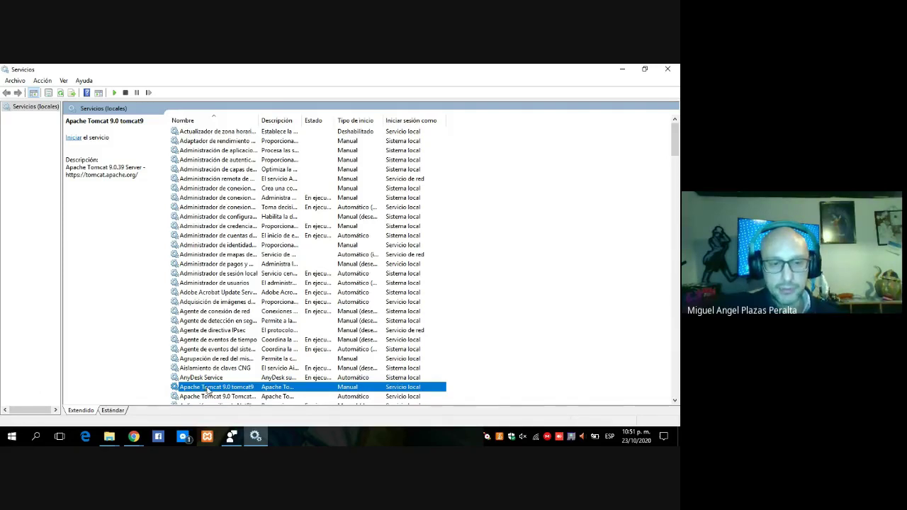
{"action": "left_click", "coordinate": [216, 398]}
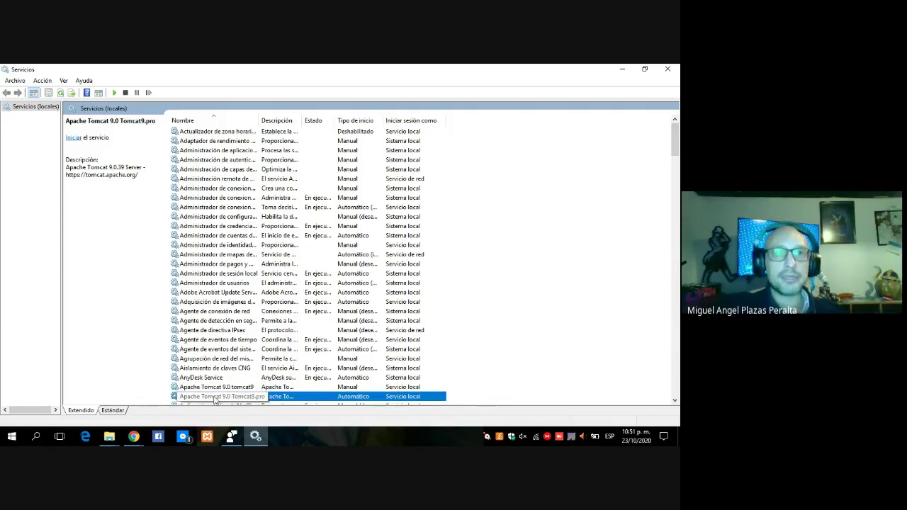
{"action": "right_click", "coordinate": [224, 397]}
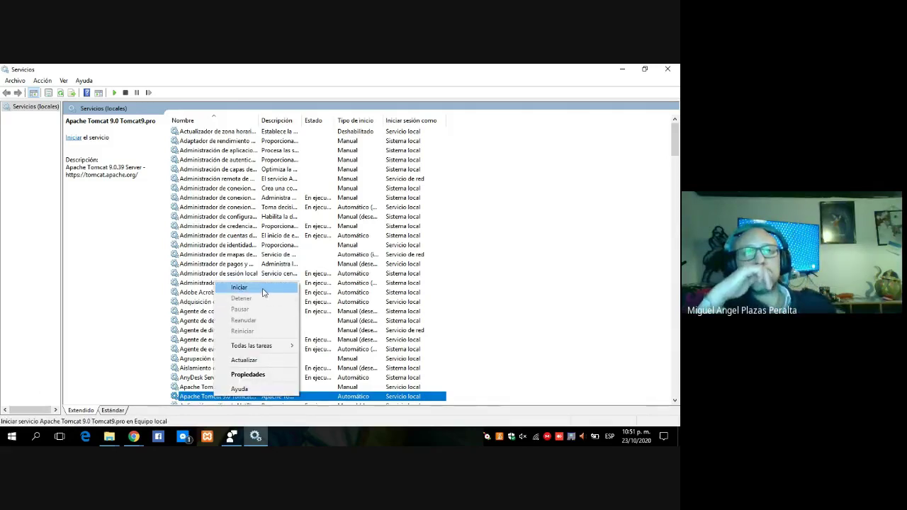
{"action": "left_click", "coordinate": [238, 287]}
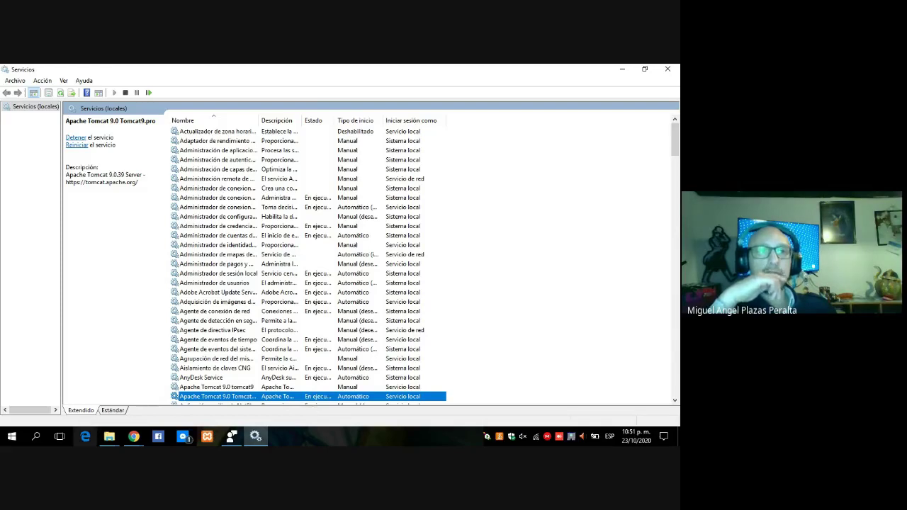
{"action": "mouse_move", "coordinate": [133, 436]}
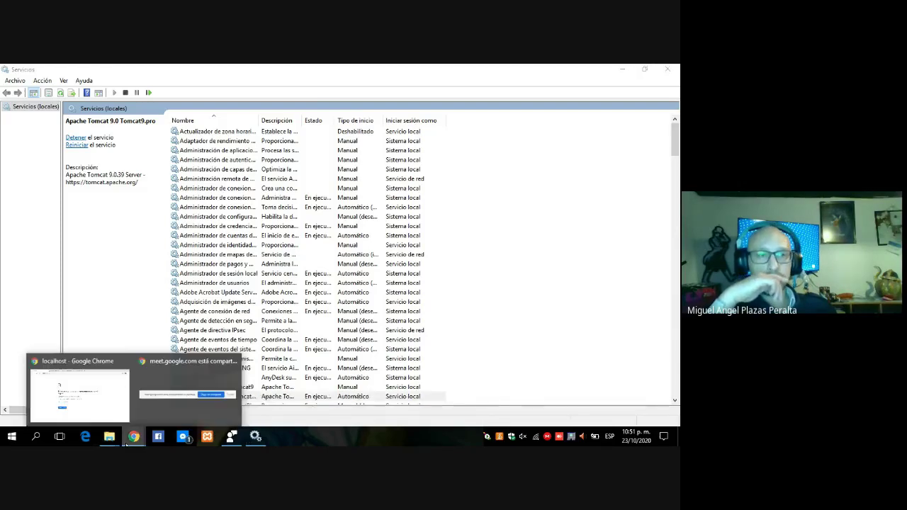
{"action": "left_click", "coordinate": [107, 411]}
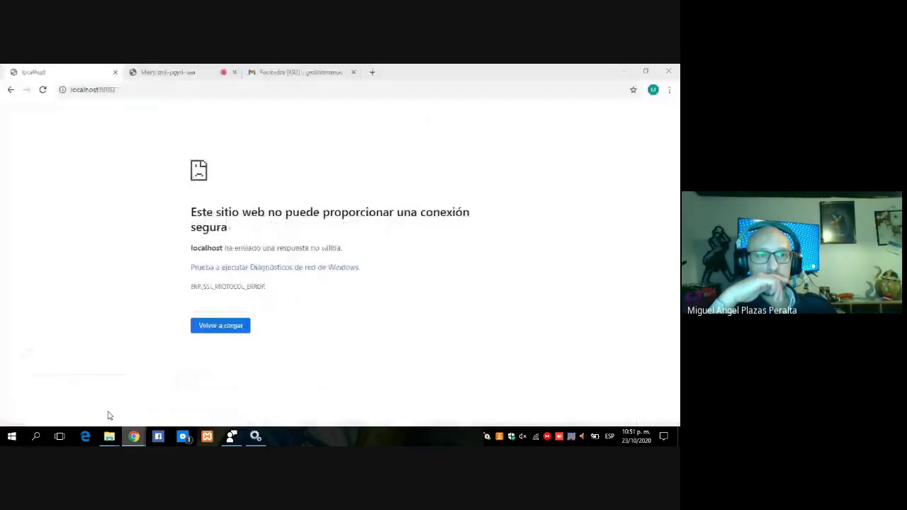
{"action": "left_click", "coordinate": [123, 90]}
{"action": "double_click", "coordinate": [124, 91]}
{"action": "left_click", "coordinate": [141, 89]}
{"action": "key", "text": "Return"}
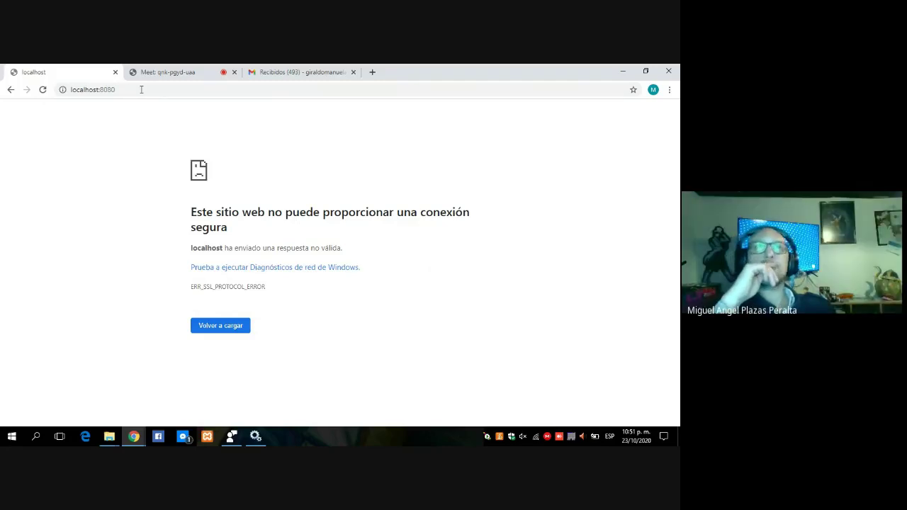
In the Services console, stop the Apache Tomcat 9.0 Tomcat9.pro service
{"action": "left_click", "coordinate": [261, 435]}
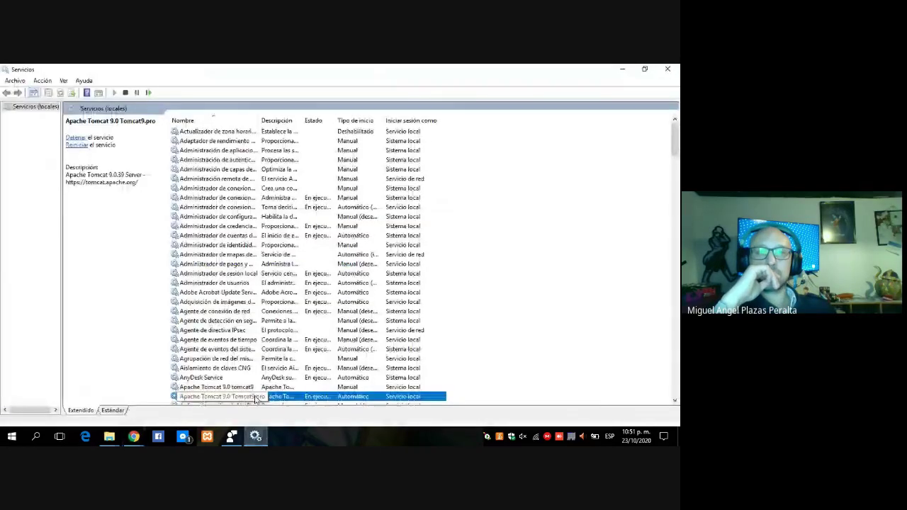
{"action": "right_click", "coordinate": [256, 397]}
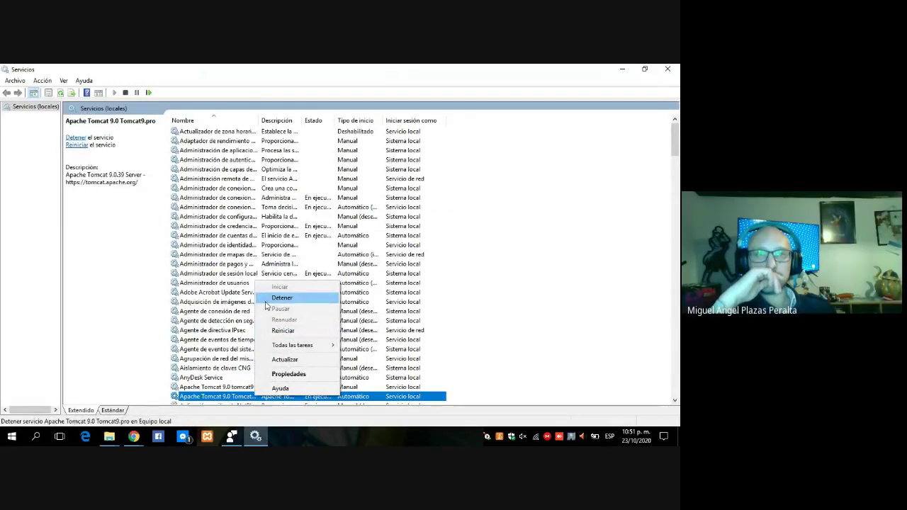
{"action": "left_click", "coordinate": [268, 300]}
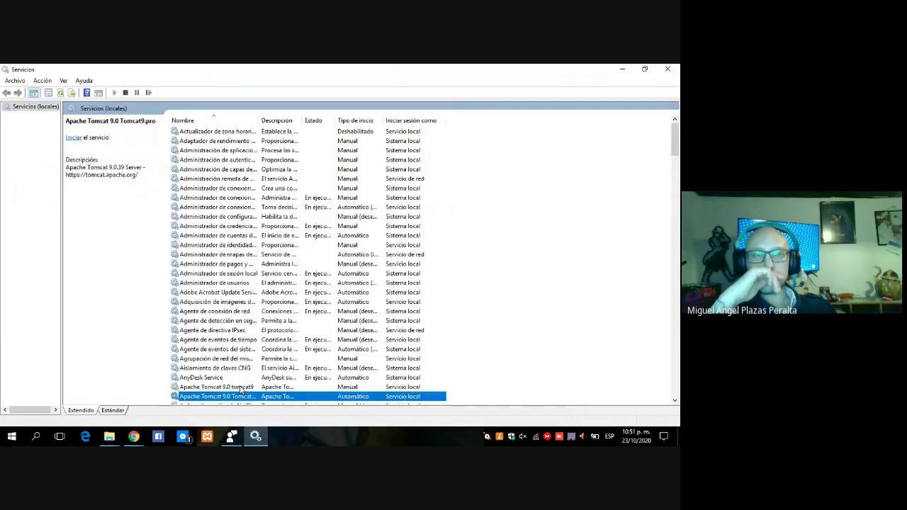
Start the Apache Tomcat 9.0 tomcat9 service with Iniciar
{"action": "right_click", "coordinate": [241, 388]}
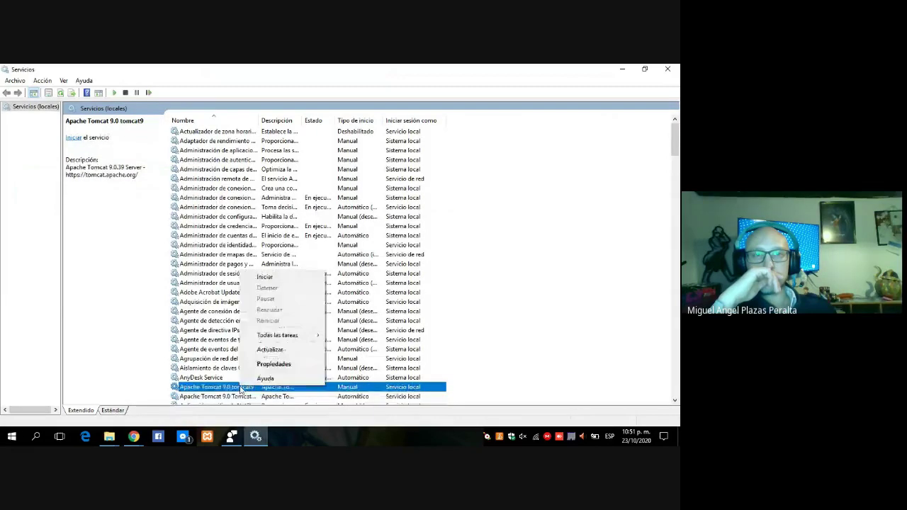
{"action": "left_click", "coordinate": [264, 276]}
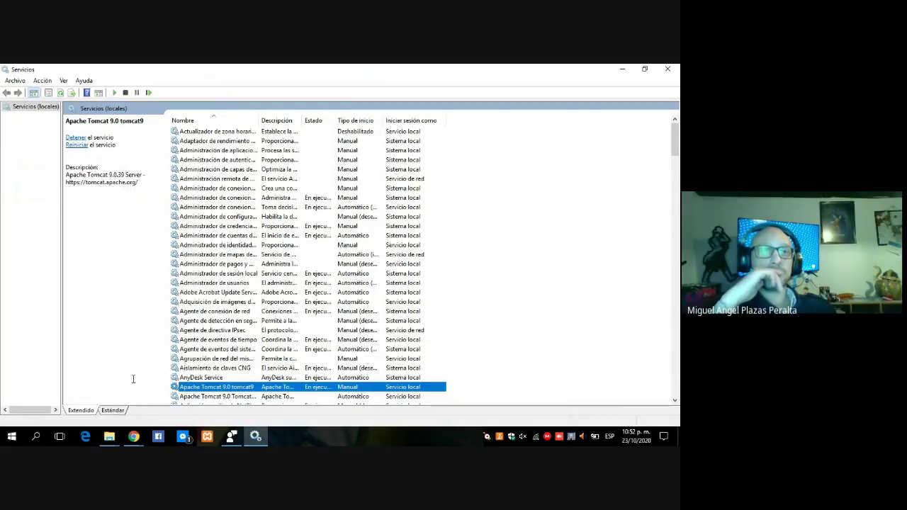
{"action": "left_click", "coordinate": [133, 436]}
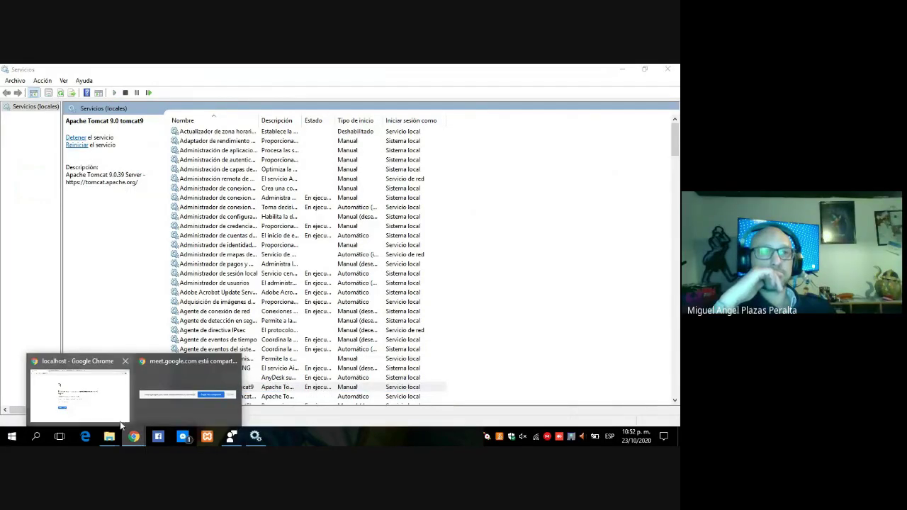
Switch back to Chrome and reload localhost:8080
{"action": "left_click", "coordinate": [80, 391]}
{"action": "left_click", "coordinate": [218, 90]}
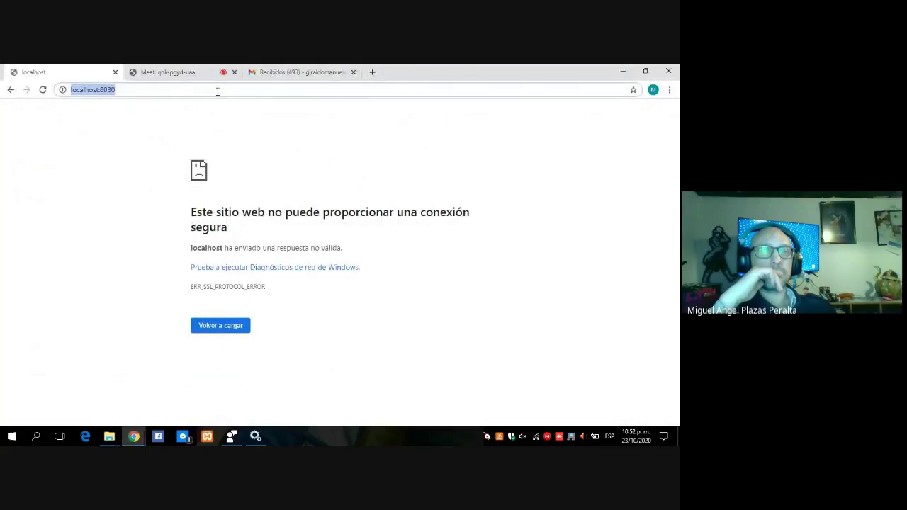
{"action": "left_click", "coordinate": [217, 90]}
{"action": "key", "text": "Return"}
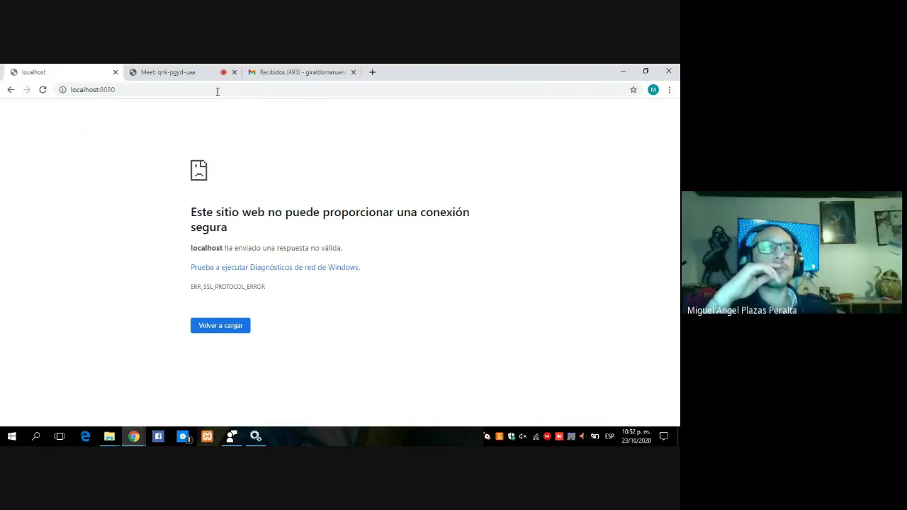
Change the URL from https to http and load localhost:8080, getting HTTP 500
{"action": "double_click", "coordinate": [217, 90]}
{"action": "left_click", "coordinate": [90, 89]}
{"action": "key", "text": "BackSpace"}
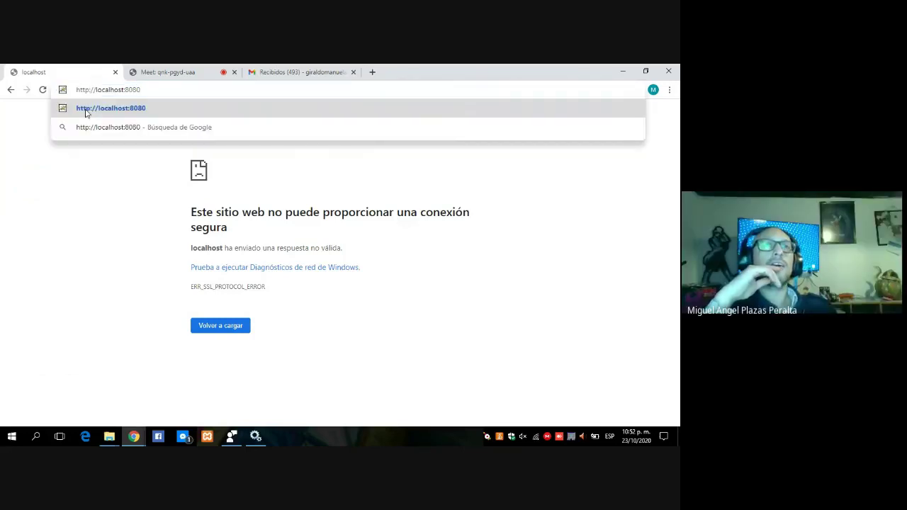
{"action": "key", "text": "Return"}
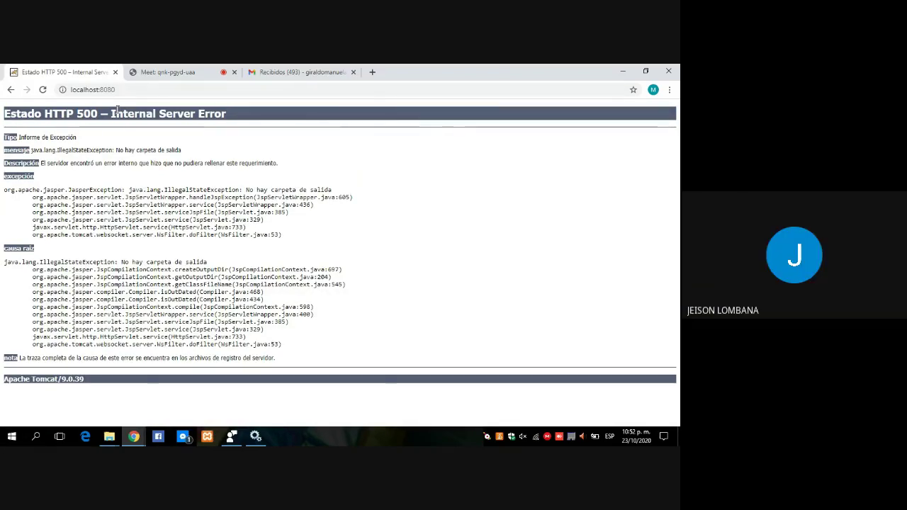
{"action": "left_click", "coordinate": [254, 437]}
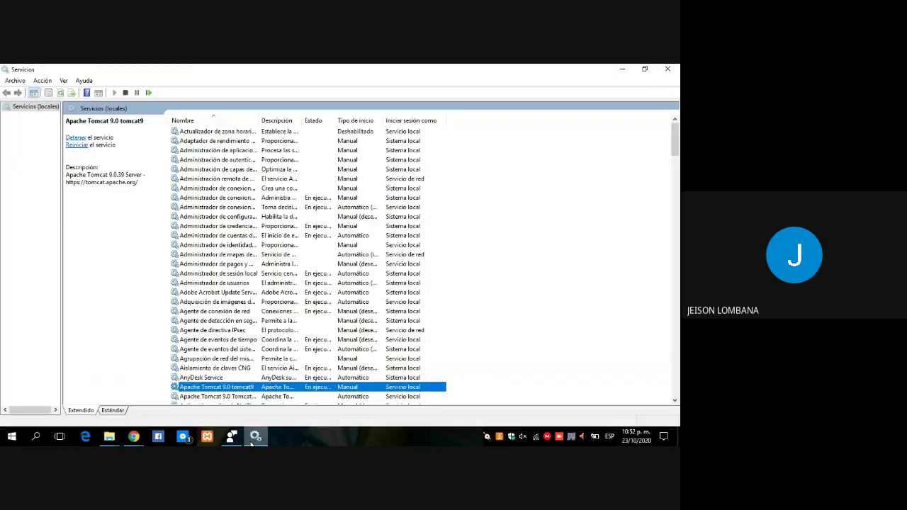
Stop Apache Tomcat 9.0 tomcat9 with Detener, then start Tomcat9.pro with Iniciar
{"action": "right_click", "coordinate": [238, 390]}
{"action": "left_click", "coordinate": [264, 291]}
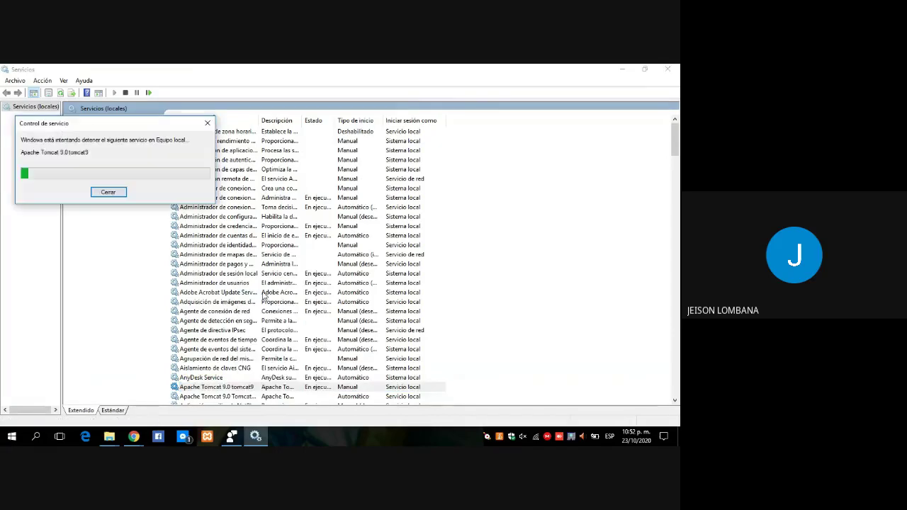
{"action": "left_click", "coordinate": [247, 396]}
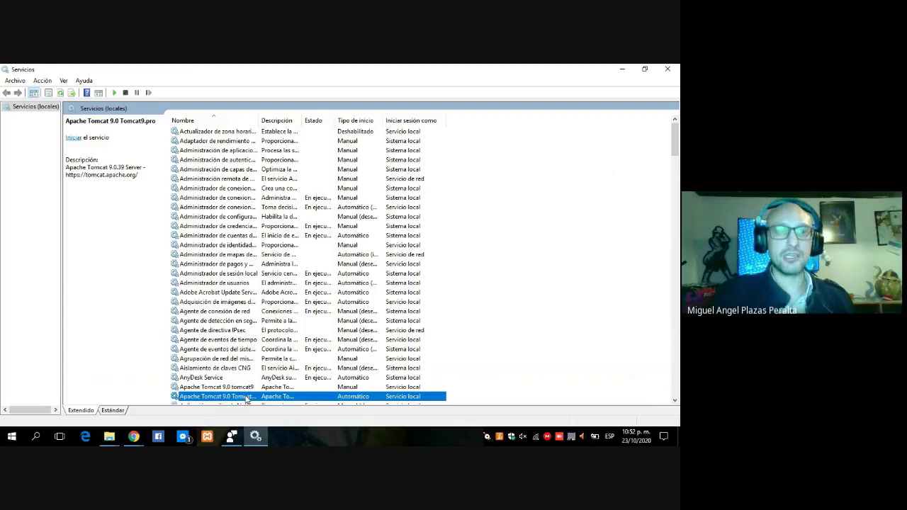
{"action": "right_click", "coordinate": [246, 398]}
{"action": "left_click", "coordinate": [273, 286]}
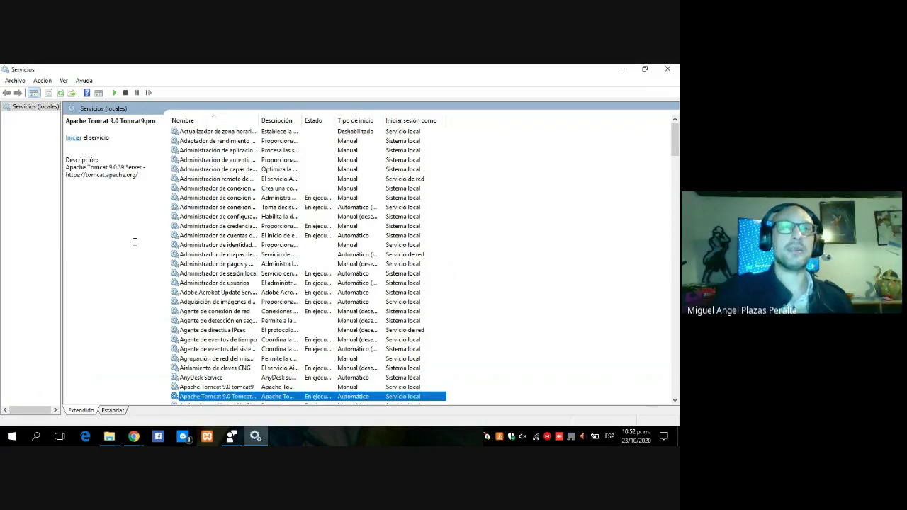
{"action": "mouse_move", "coordinate": [134, 435]}
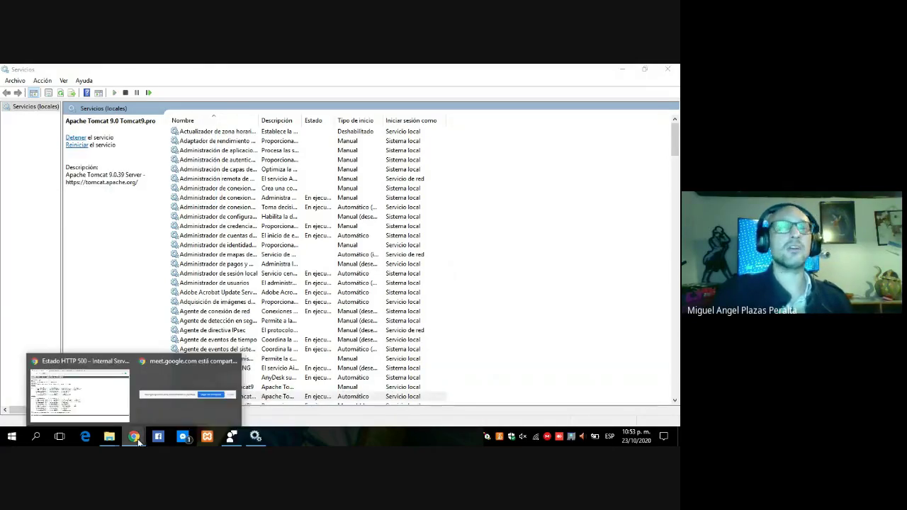
{"action": "left_click", "coordinate": [81, 383]}
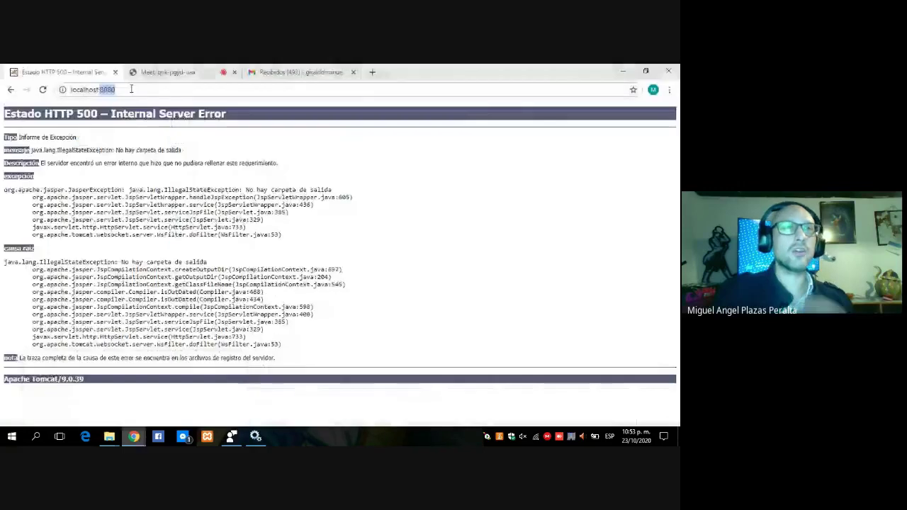
Reload localhost:8080 to the Tomcat 9.0.39 welcome page, dismiss Translate, and open Administrador de host
{"action": "triple_click", "coordinate": [131, 89]}
{"action": "key", "text": "Return"}
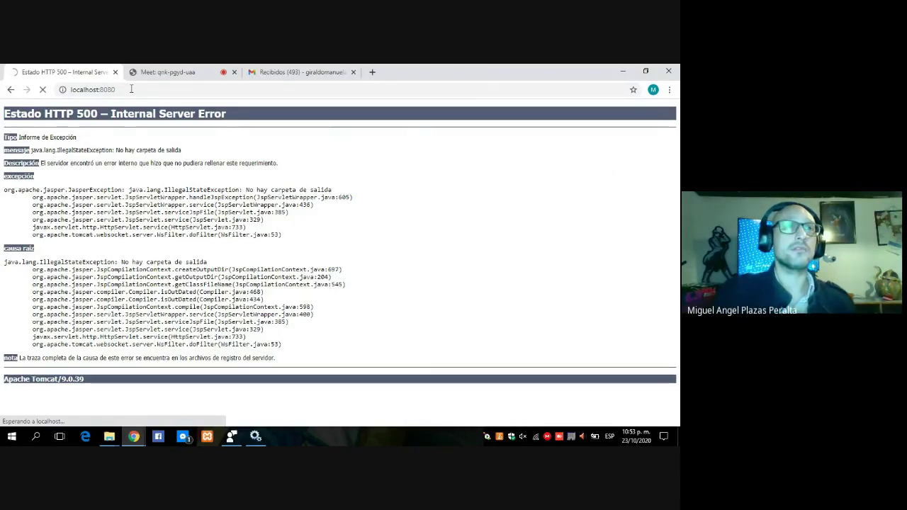
{"action": "left_click", "coordinate": [130, 90]}
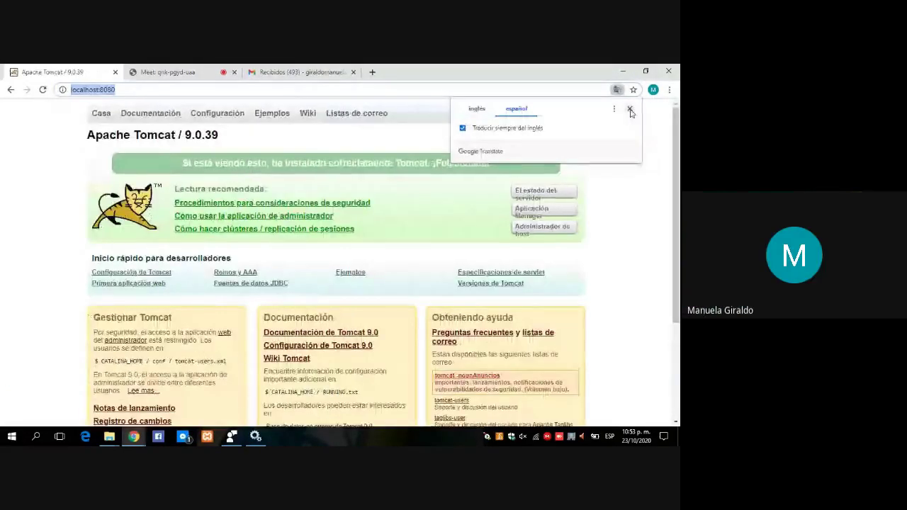
{"action": "left_click", "coordinate": [630, 111]}
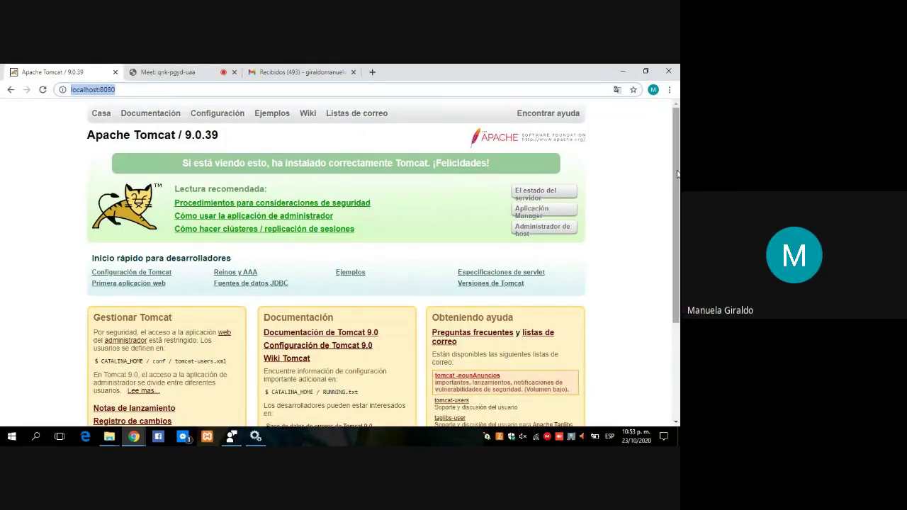
{"action": "scroll", "coordinate": [534, 227], "scroll_direction": "down", "scroll_amount": 1}
{"action": "left_click", "coordinate": [528, 222]}
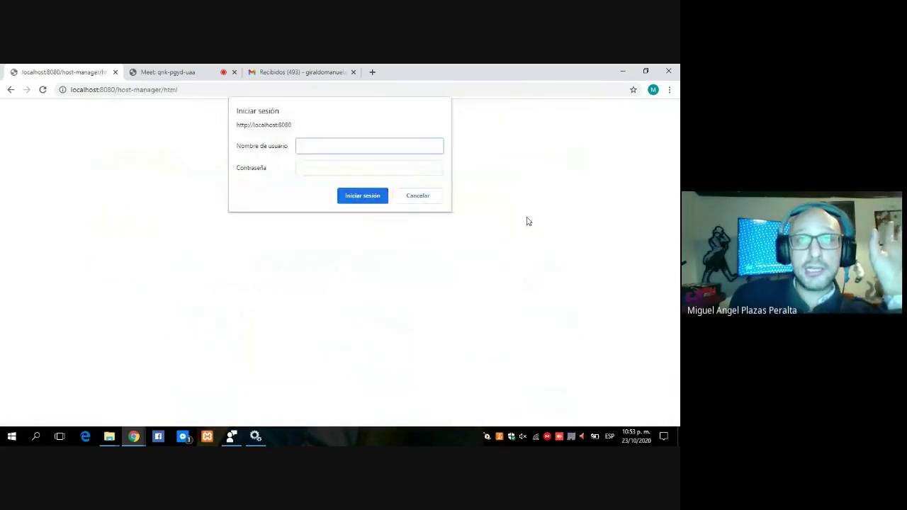
Log in to Host Manager with the admin account, dismiss the save-password prompt, and go back to the welcome page
{"action": "type", "text": "ad"}
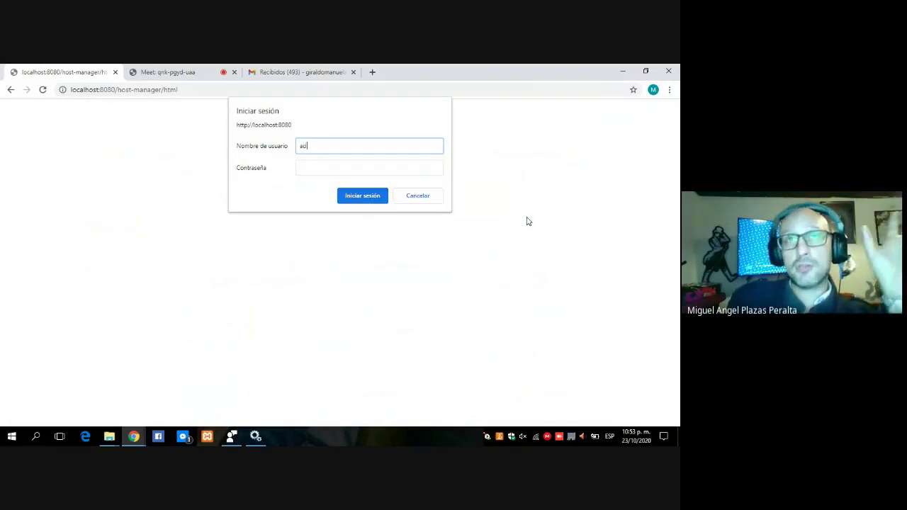
{"action": "type", "text": "min"}
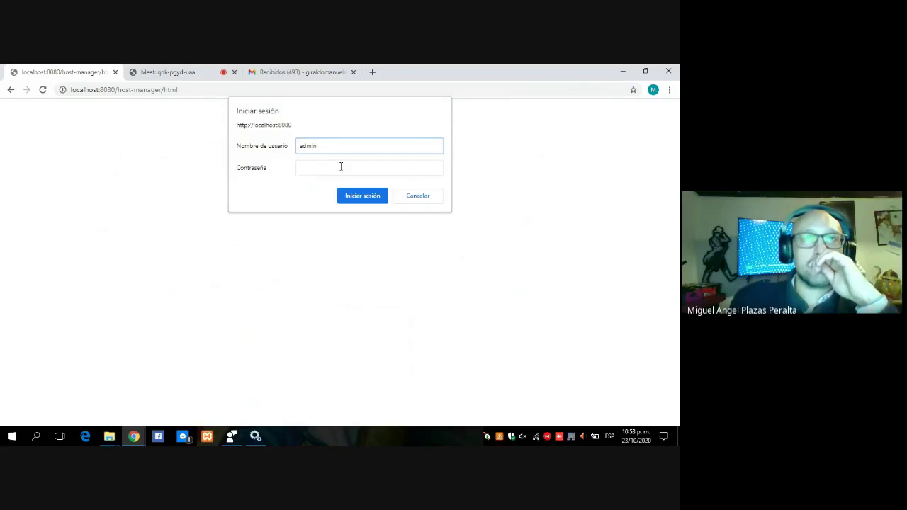
{"action": "left_click", "coordinate": [341, 167]}
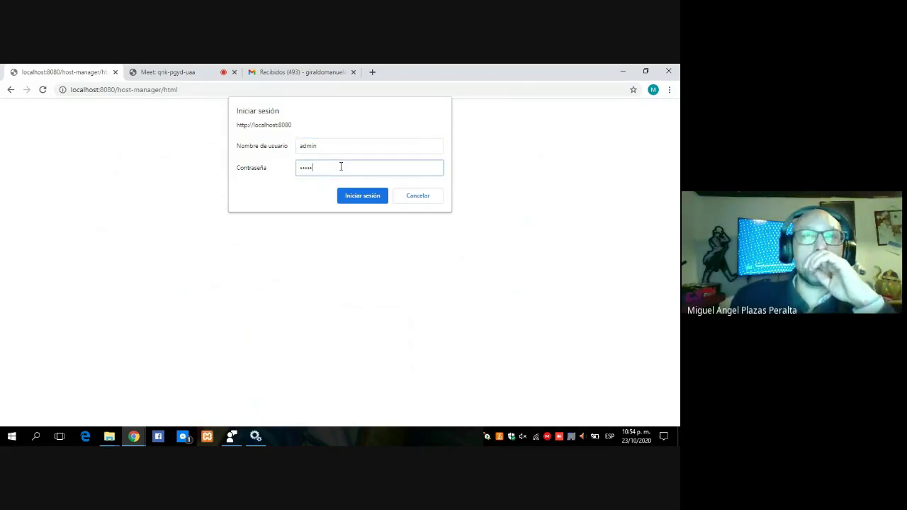
{"action": "left_click", "coordinate": [361, 200]}
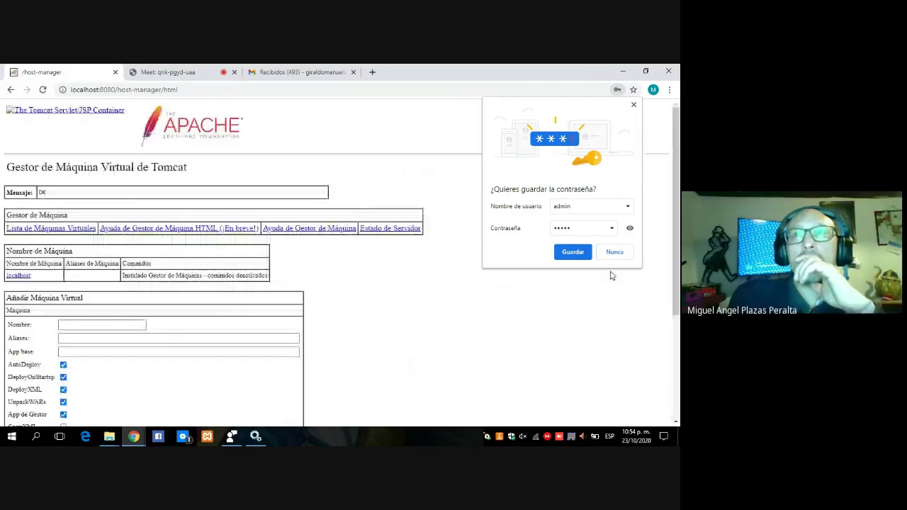
{"action": "left_click", "coordinate": [576, 254]}
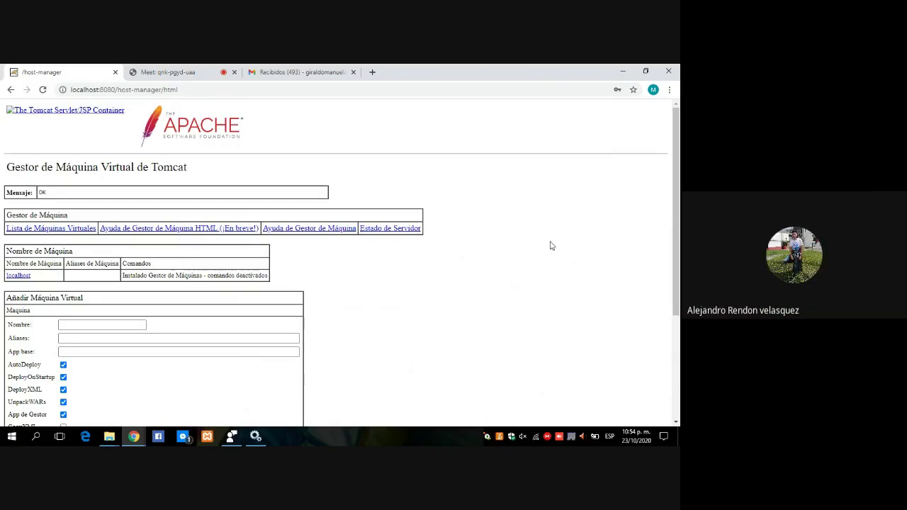
{"action": "left_click", "coordinate": [10, 91]}
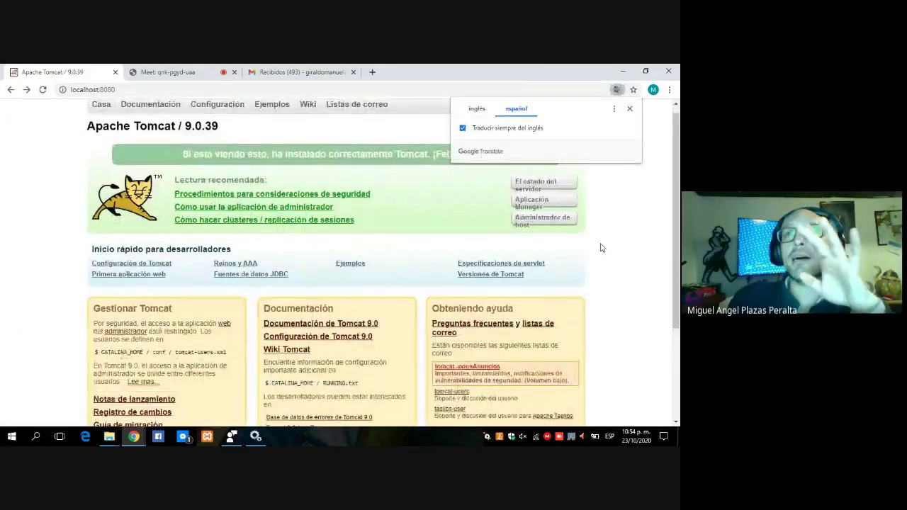
Log in to Manager App with the admin account, save the password, then return to the welcome page
{"action": "left_click", "coordinate": [534, 206]}
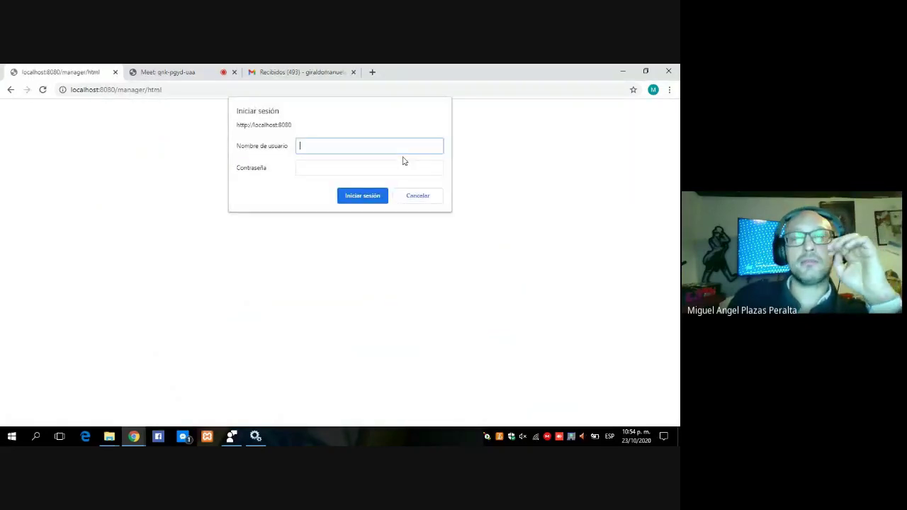
{"action": "type", "text": "admin"}
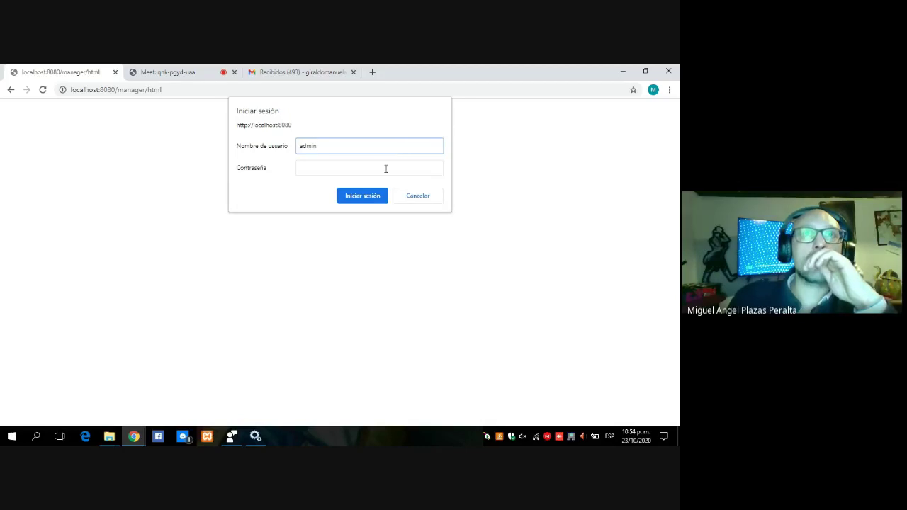
{"action": "left_click", "coordinate": [385, 169]}
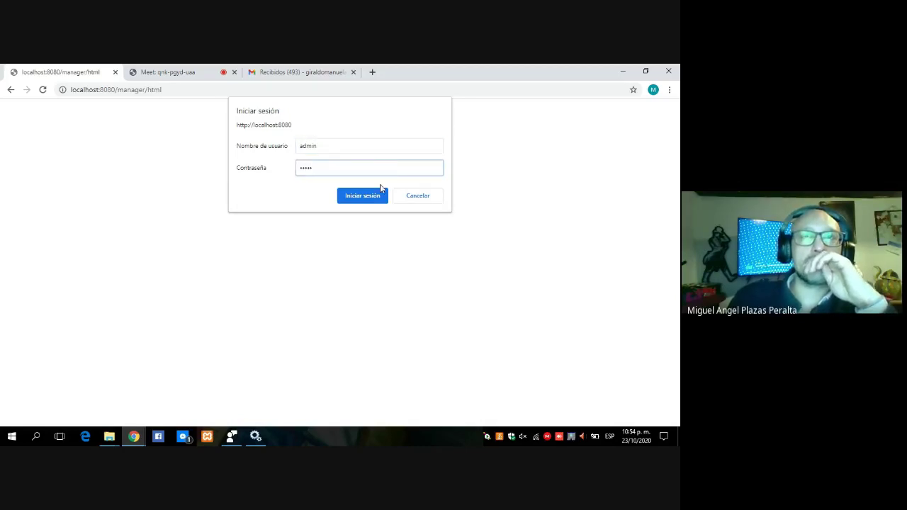
{"action": "left_click", "coordinate": [370, 196]}
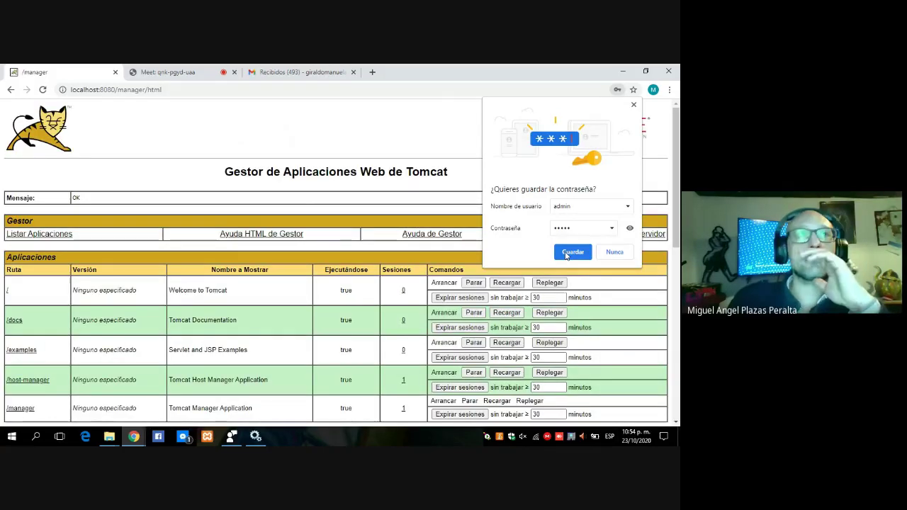
{"action": "left_click", "coordinate": [573, 252]}
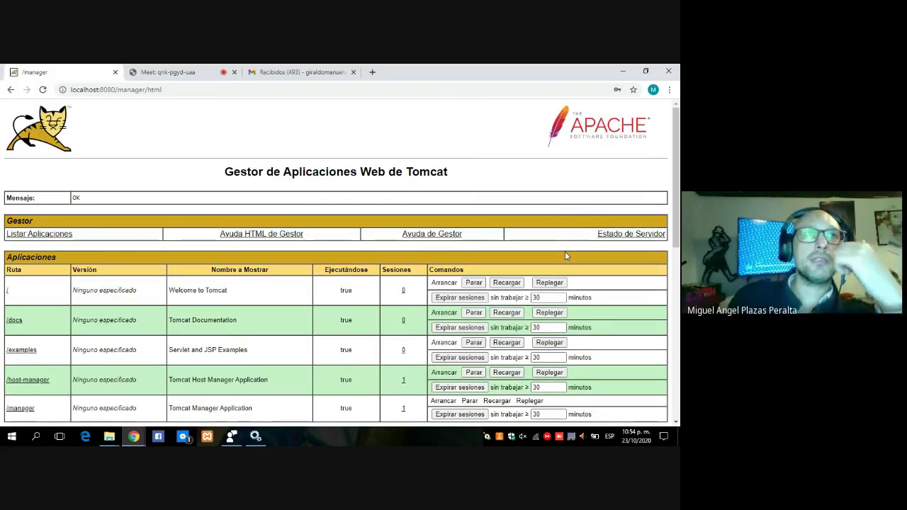
{"action": "left_click", "coordinate": [10, 90]}
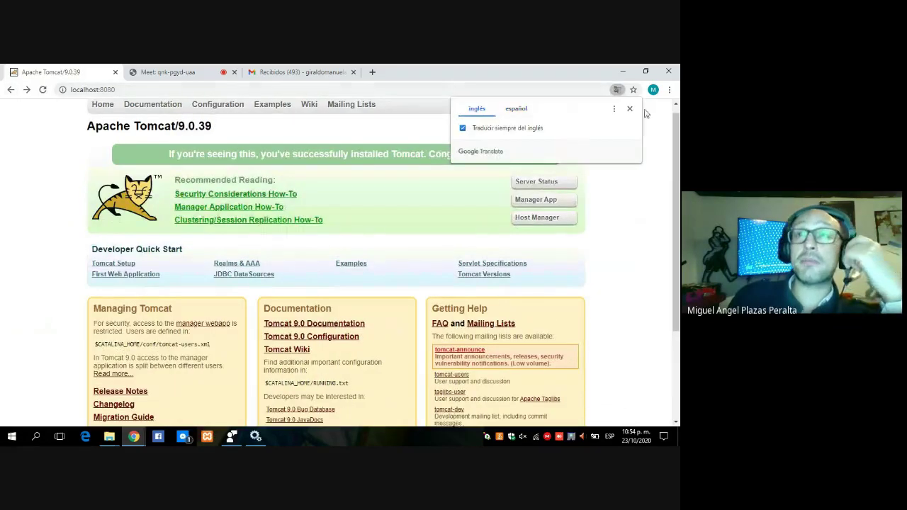
Open the Server Status page untranslated in English, go back, and switch to the Meet tab
{"action": "left_click", "coordinate": [629, 109]}
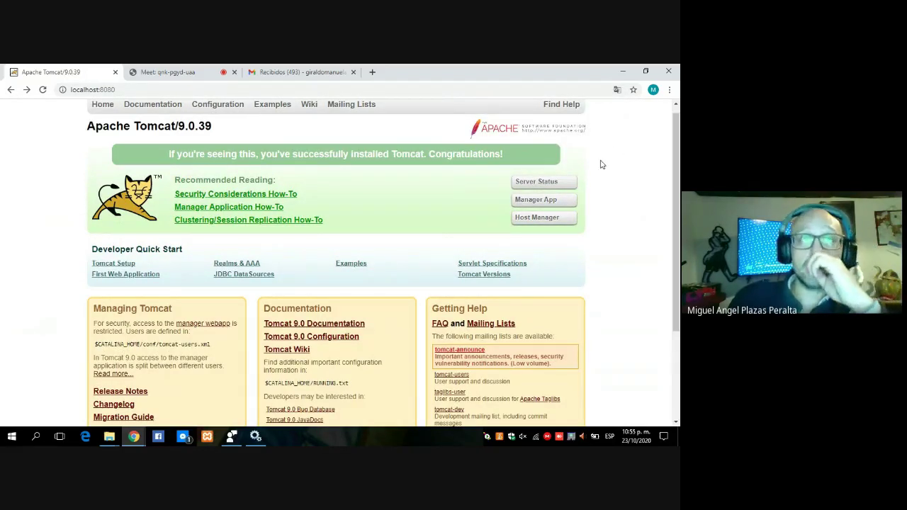
{"action": "left_click", "coordinate": [543, 184]}
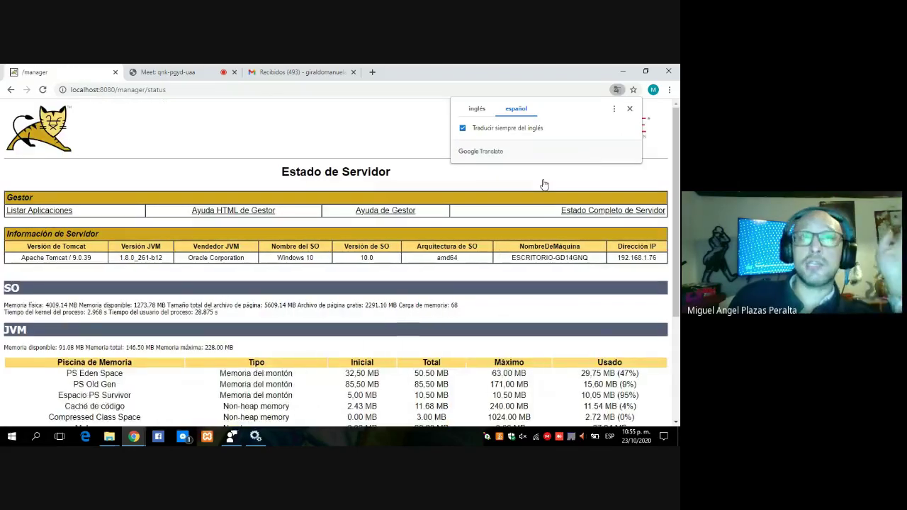
{"action": "left_click", "coordinate": [477, 110]}
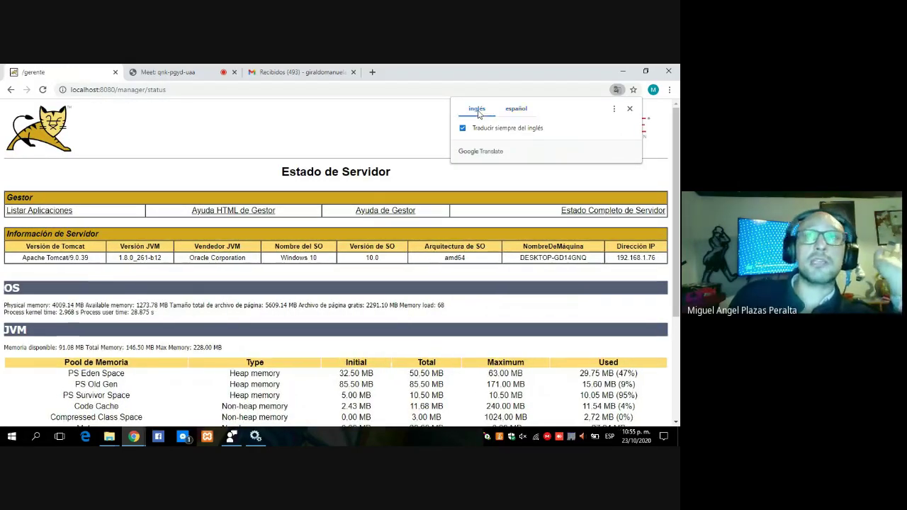
{"action": "left_click", "coordinate": [397, 116]}
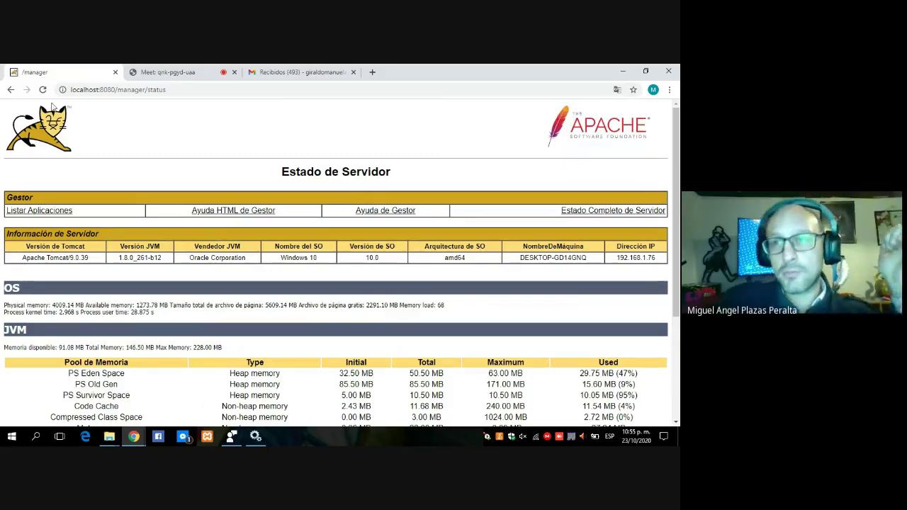
{"action": "left_click", "coordinate": [10, 91]}
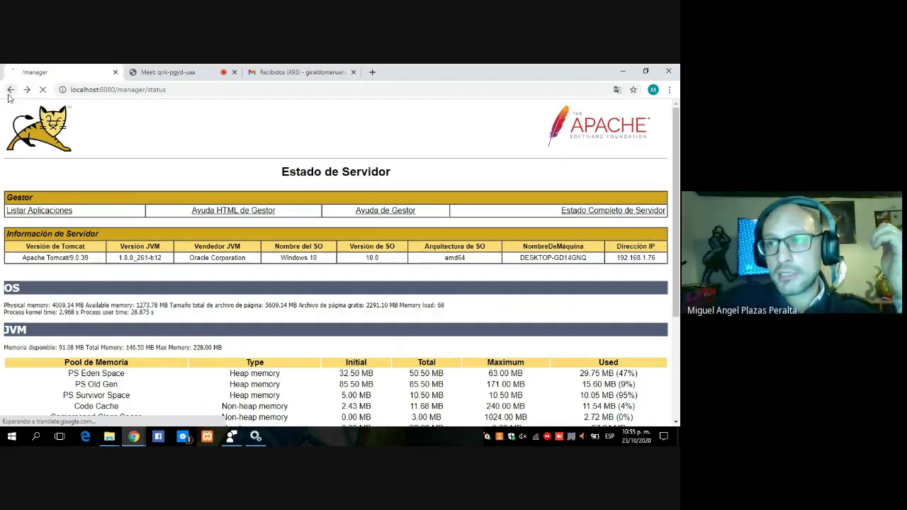
{"action": "left_click", "coordinate": [164, 72]}
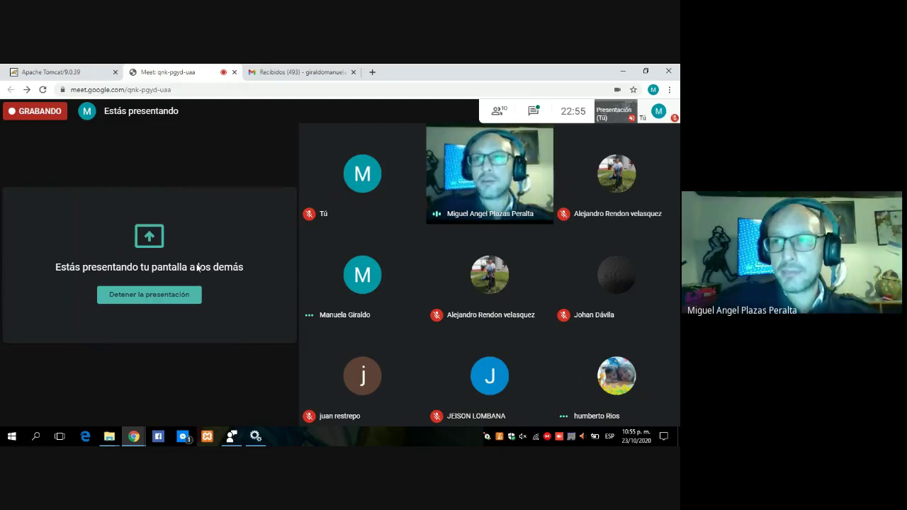
Stop presenting the screen in the Google Meet call
{"action": "left_click", "coordinate": [170, 297]}
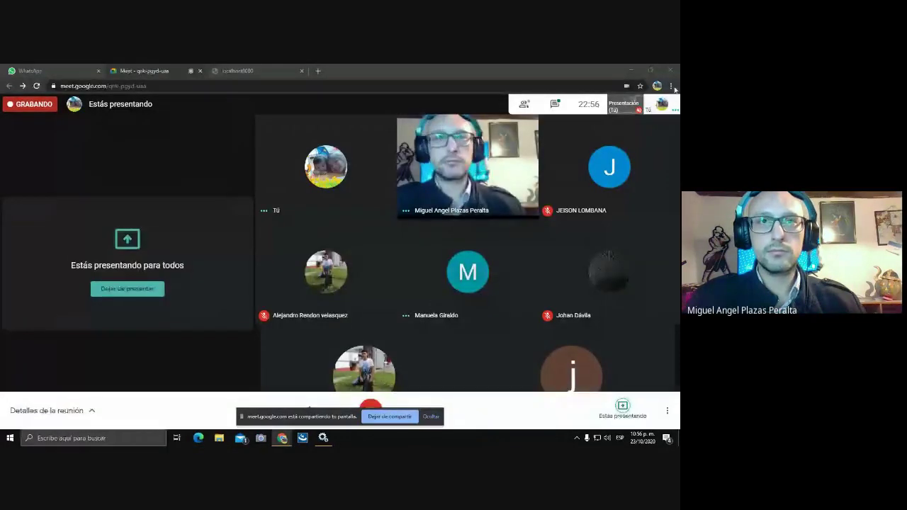
Minimize Chrome and open Environment Variables from This PC's Properties via Advanced system settings
{"action": "left_click", "coordinate": [627, 71]}
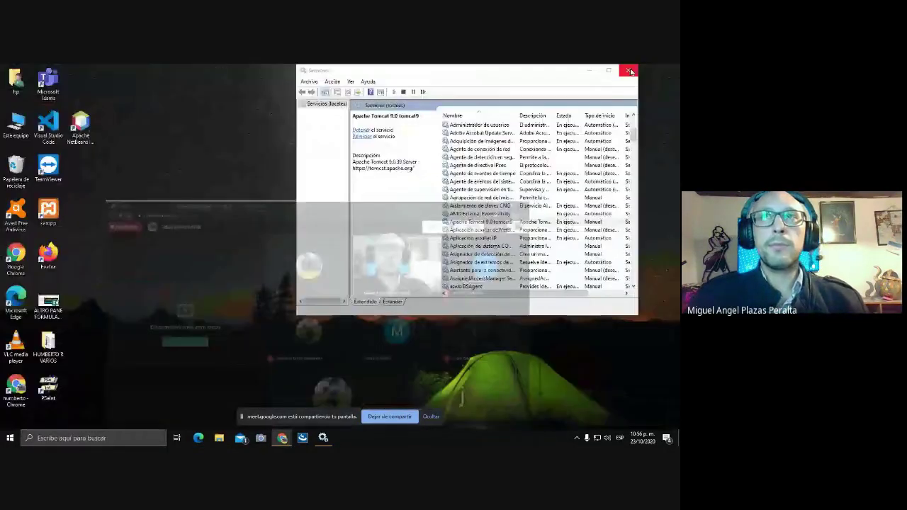
{"action": "right_click", "coordinate": [17, 121]}
{"action": "left_click", "coordinate": [49, 225]}
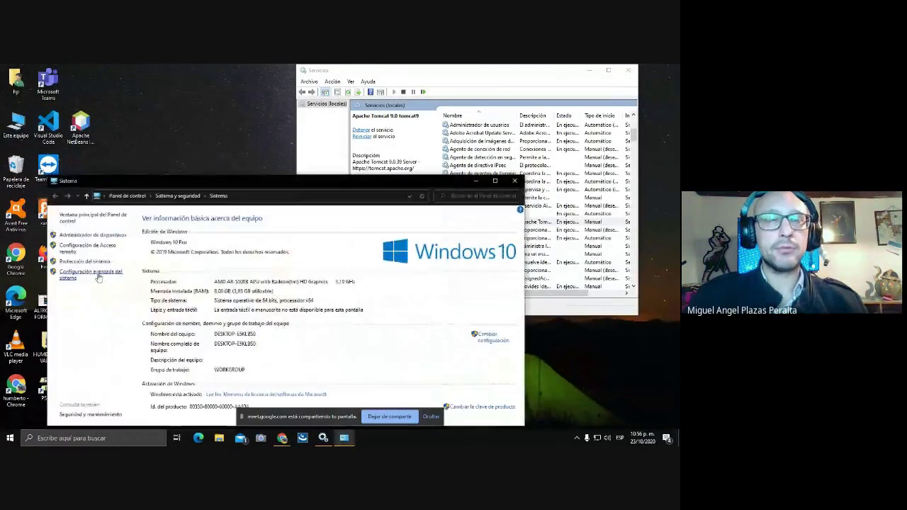
{"action": "left_click", "coordinate": [97, 276]}
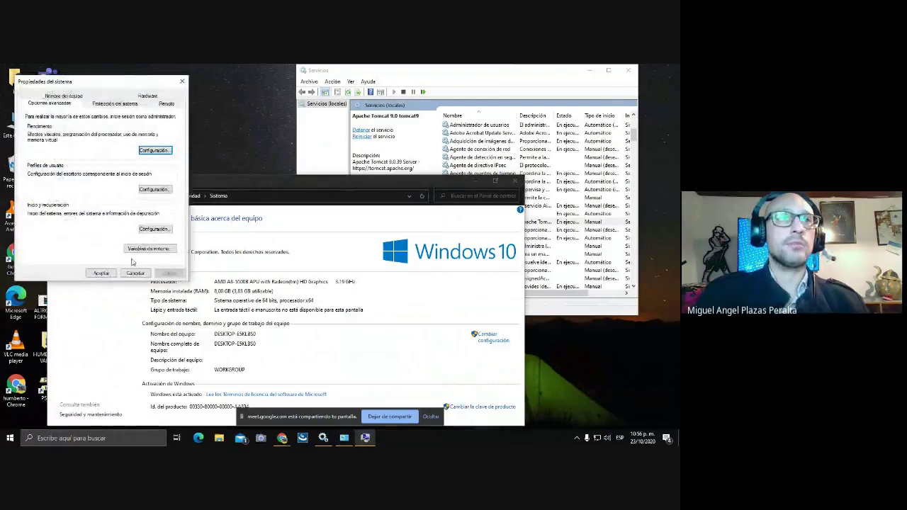
{"action": "left_click", "coordinate": [149, 248]}
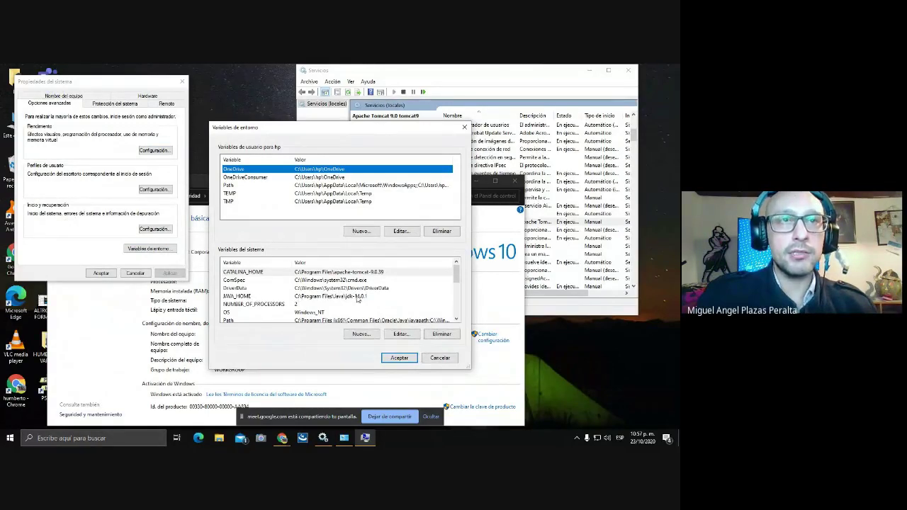
{"action": "left_click", "coordinate": [138, 437]}
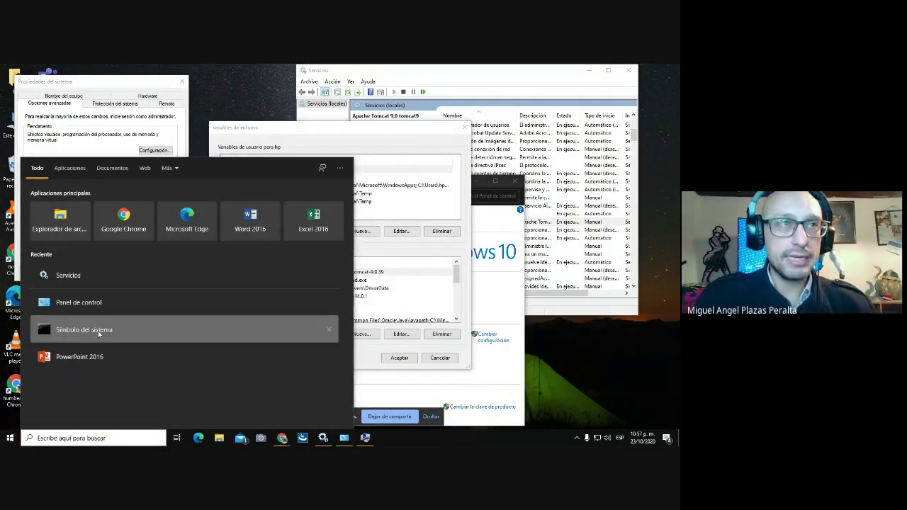
Check java -version in Command Prompt (1.8.0_261), close it, and select the system Path variable
{"action": "left_click", "coordinate": [100, 330]}
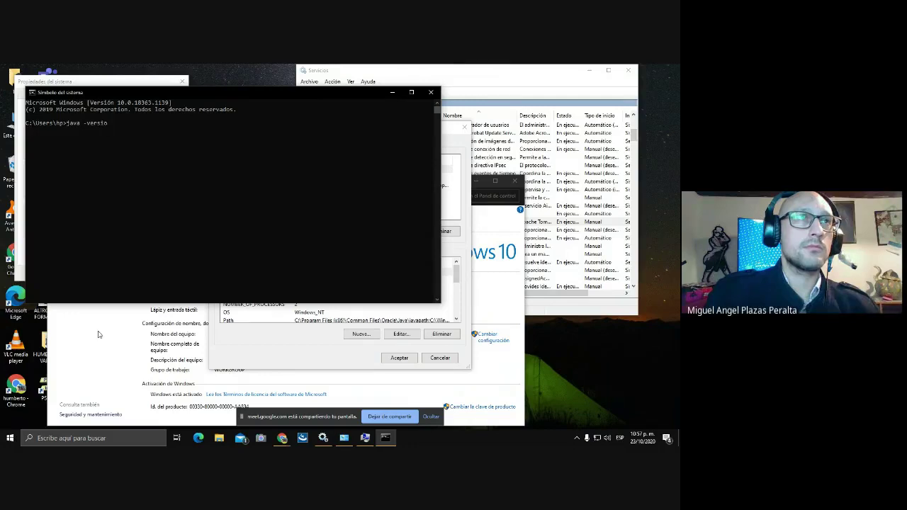
{"action": "key", "text": "Return"}
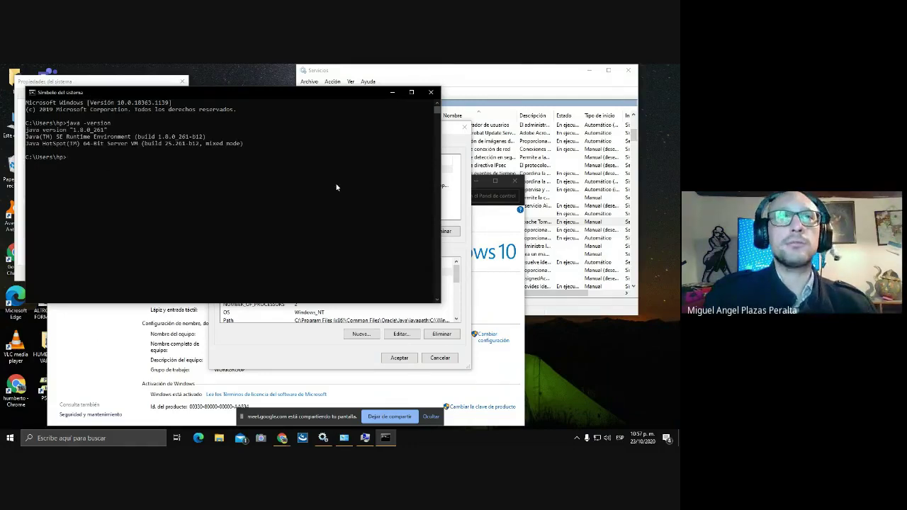
{"action": "left_click", "coordinate": [432, 93]}
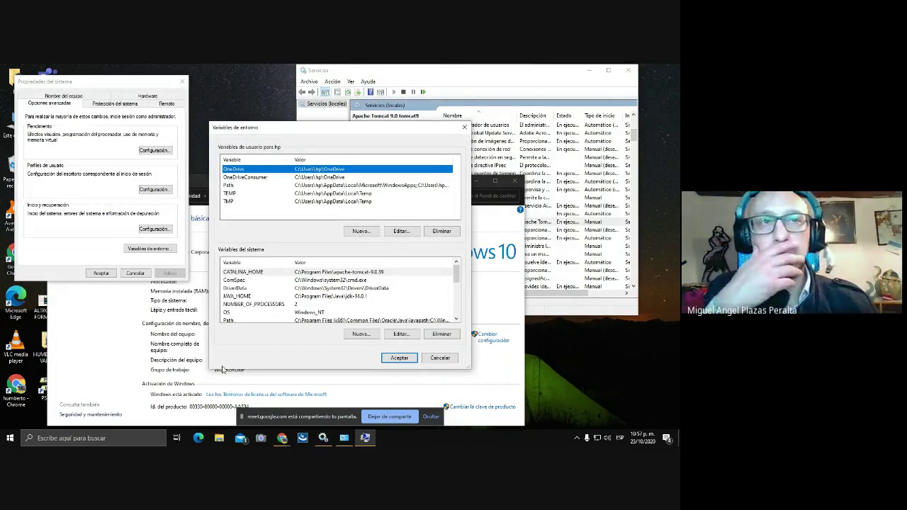
{"action": "scroll", "coordinate": [247, 320], "scroll_direction": "down", "scroll_amount": 1}
{"action": "left_click", "coordinate": [237, 297]}
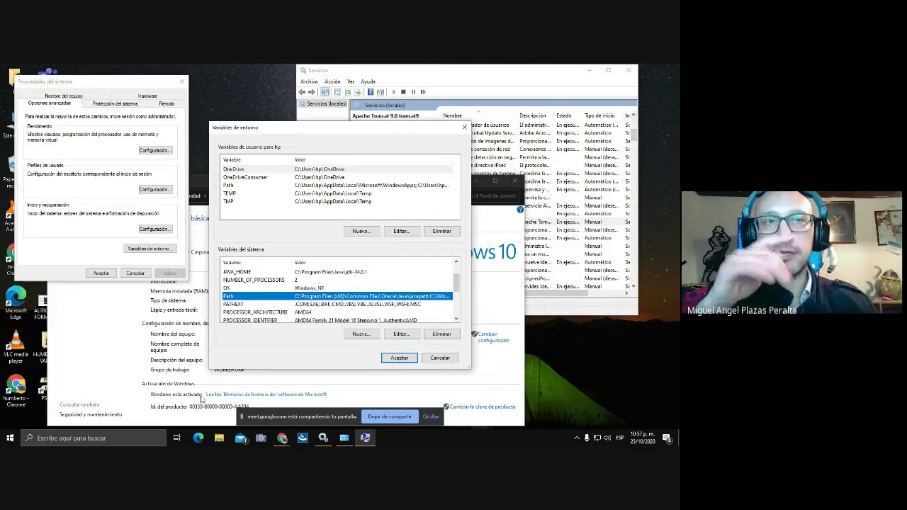
Remove the jre1.8.0_261 bin entry from the system Path variable
{"action": "left_click", "coordinate": [401, 333]}
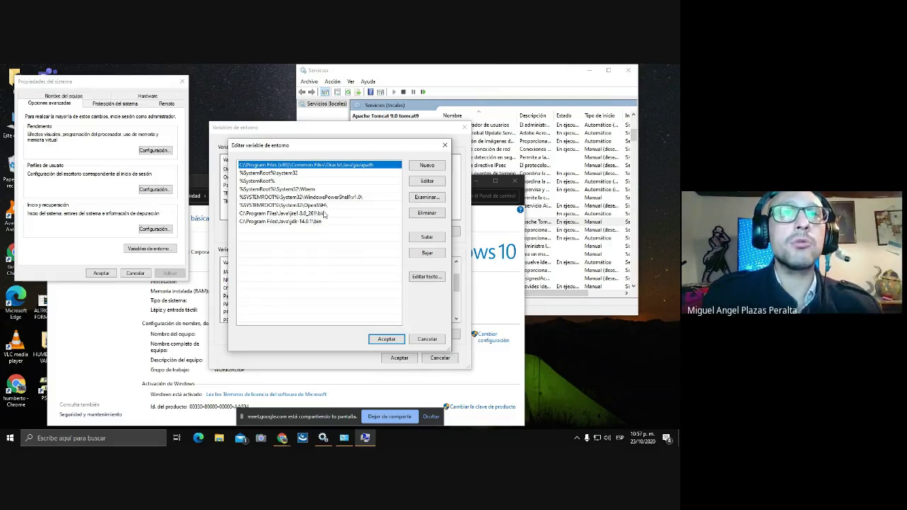
{"action": "left_click", "coordinate": [323, 214]}
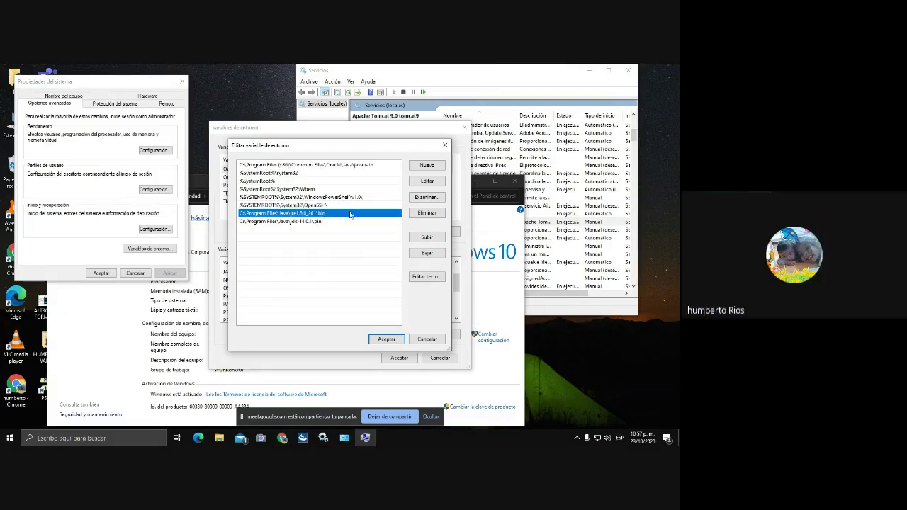
{"action": "left_click", "coordinate": [426, 213]}
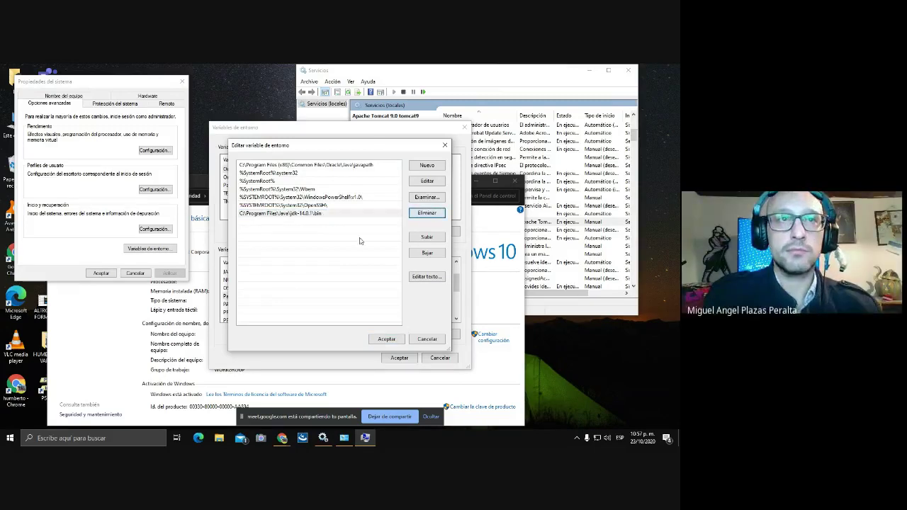
{"action": "left_click", "coordinate": [389, 339]}
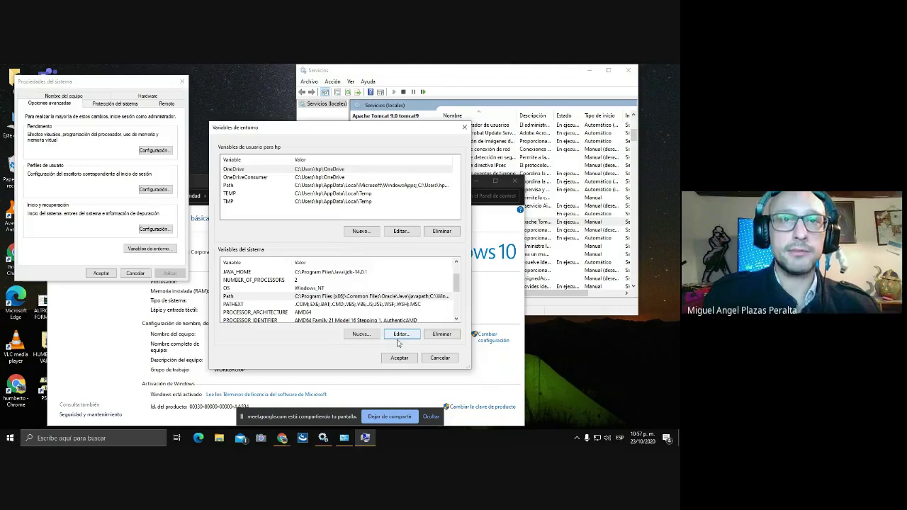
Save and close Environment Variables, System Properties and the System window
{"action": "left_click", "coordinate": [397, 358]}
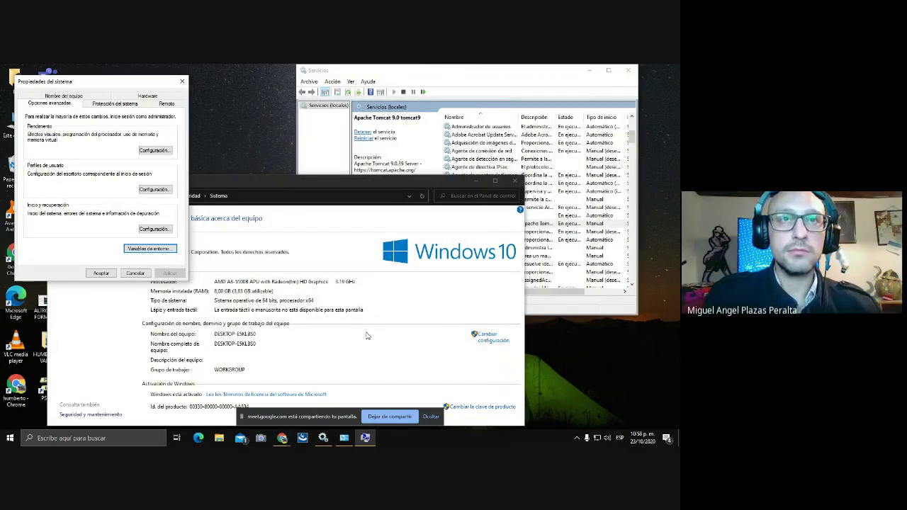
{"action": "left_click", "coordinate": [102, 273]}
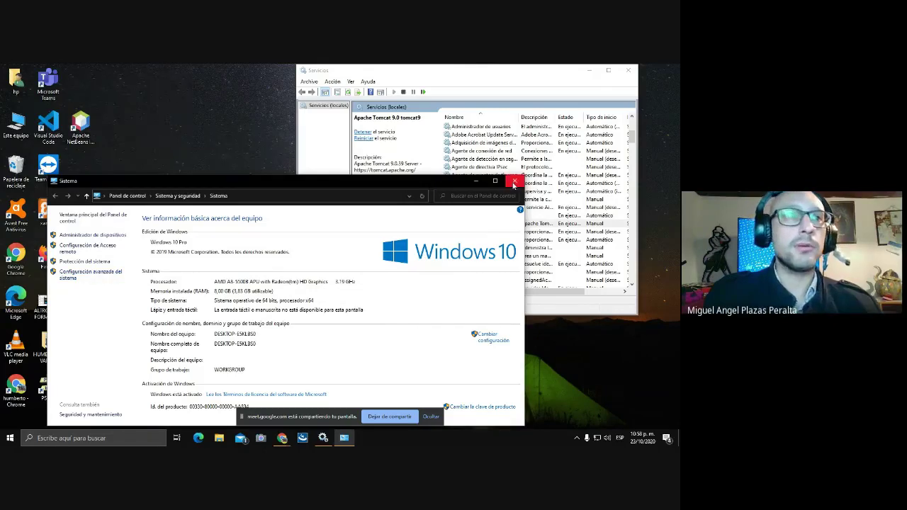
{"action": "left_click", "coordinate": [513, 182]}
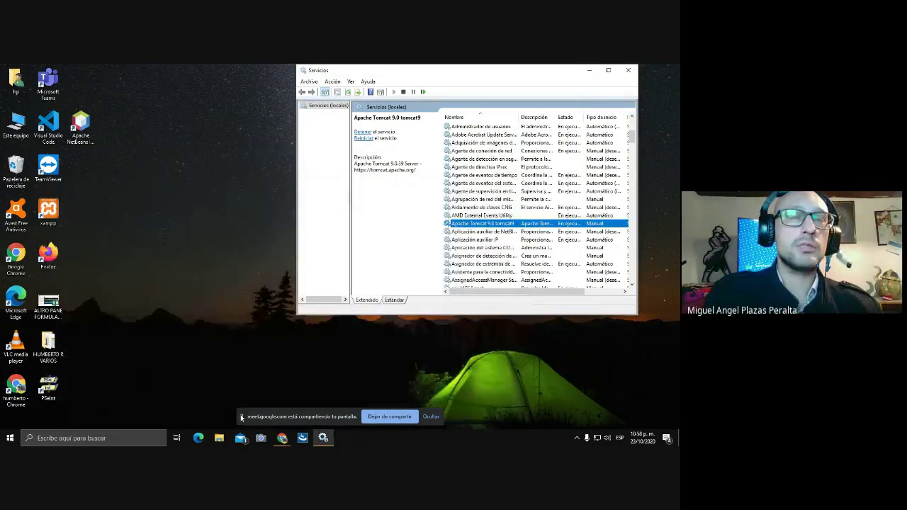
{"action": "left_click", "coordinate": [104, 438]}
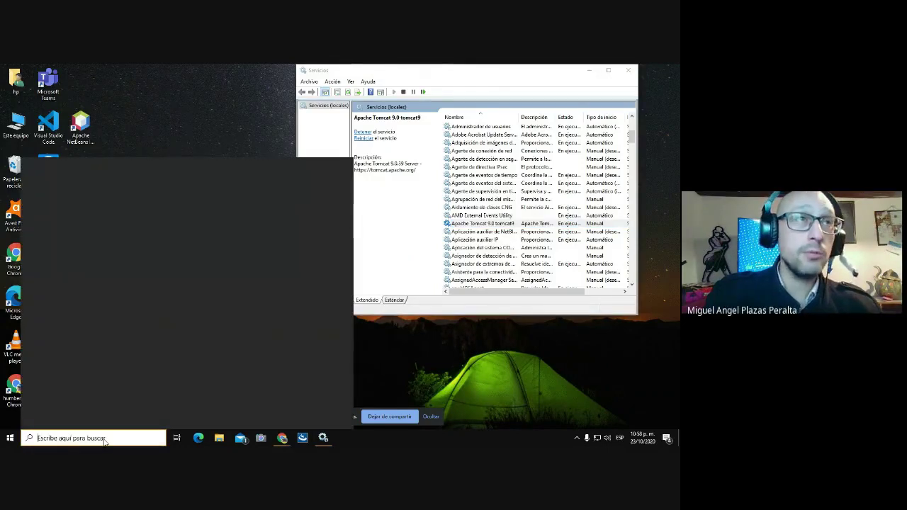
Run java -version in a new Command Prompt, see 1.8.0_261 still reported, then close it
{"action": "left_click", "coordinate": [78, 335]}
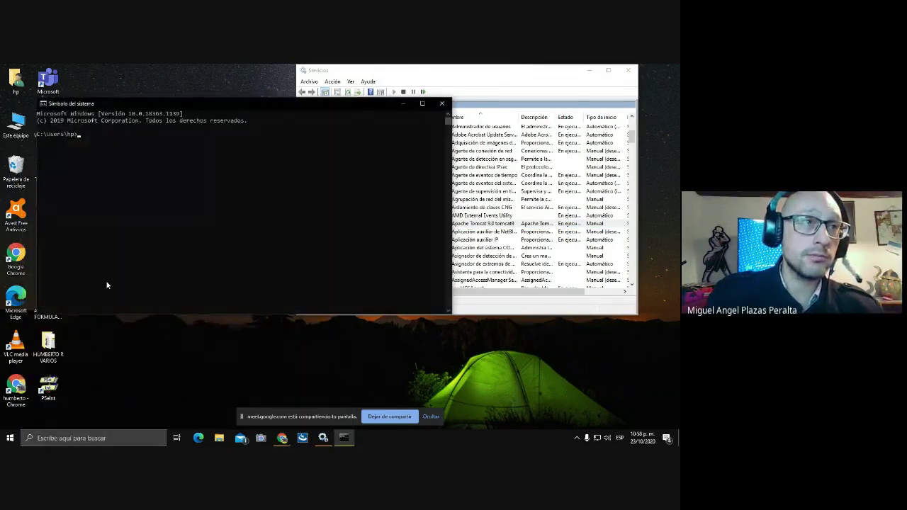
{"action": "type", "text": "java"}
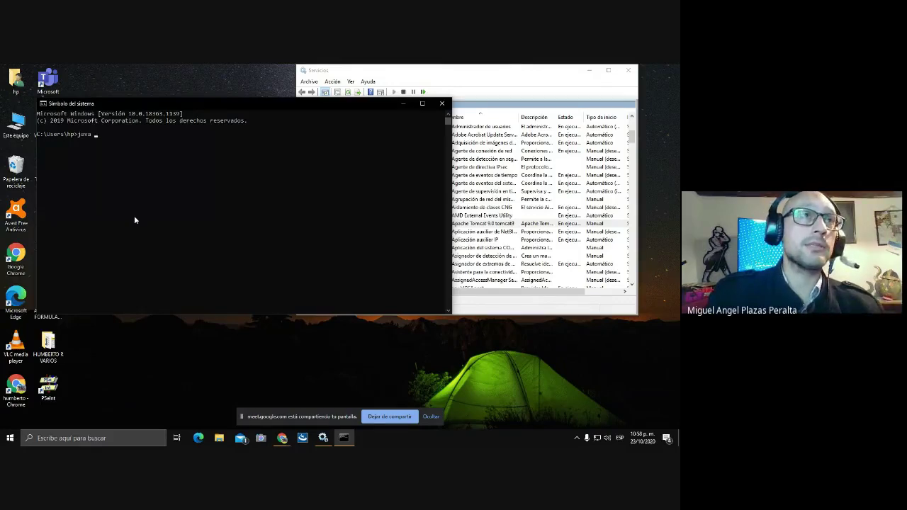
{"action": "type", "text": " -version"}
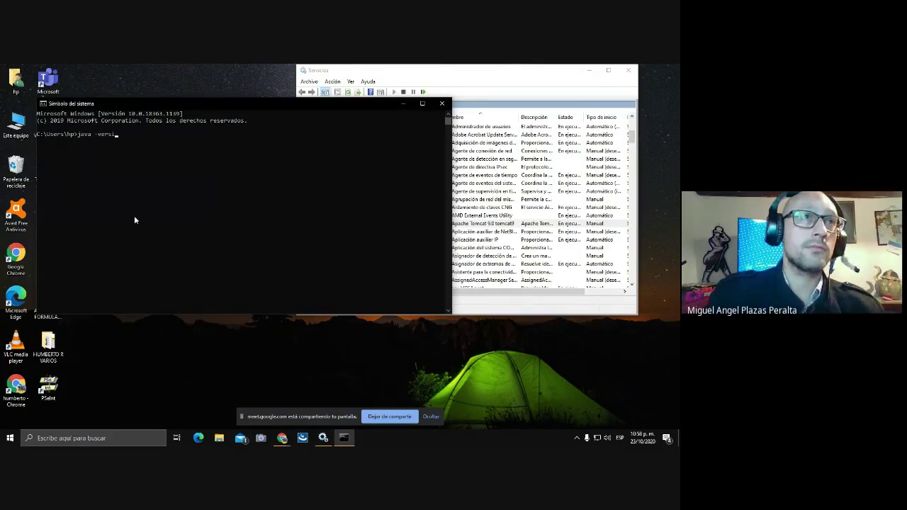
{"action": "key", "text": "Return"}
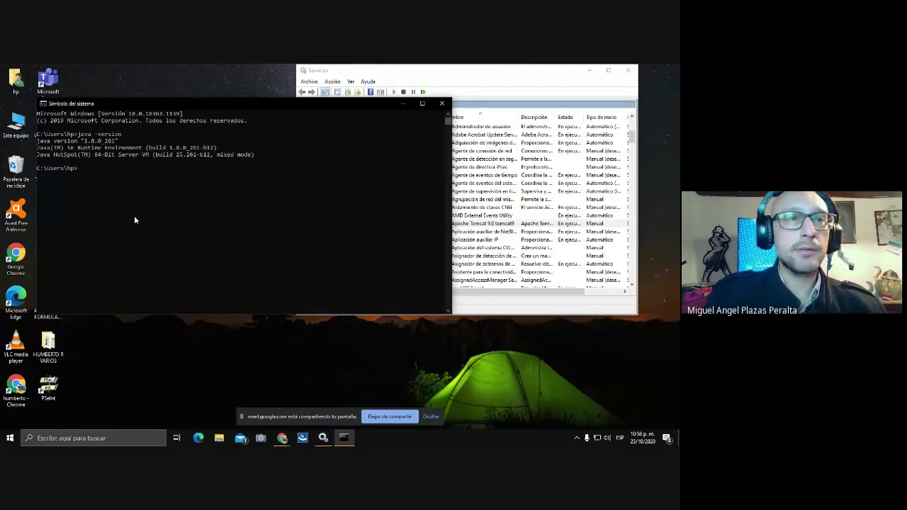
{"action": "left_click", "coordinate": [447, 104]}
Bring Chrome forward, view the failing localhost8080 tab, open a new tab, then switch to File Explorer
{"action": "mouse_move", "coordinate": [282, 438]}
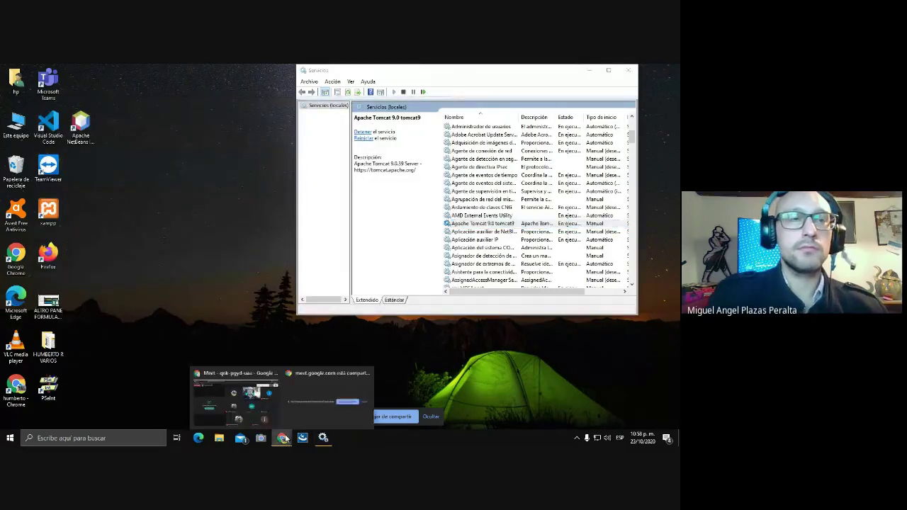
{"action": "left_click", "coordinate": [261, 393]}
{"action": "left_click", "coordinate": [266, 70]}
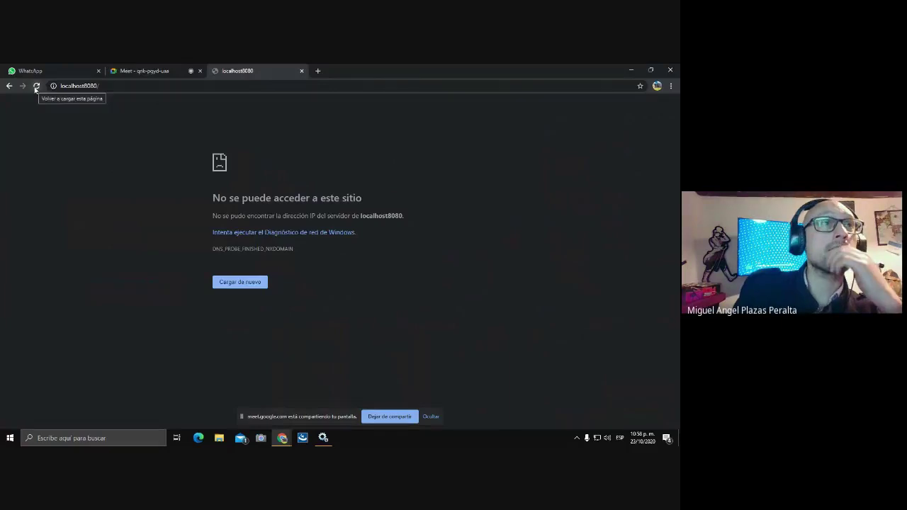
{"action": "left_click", "coordinate": [317, 71]}
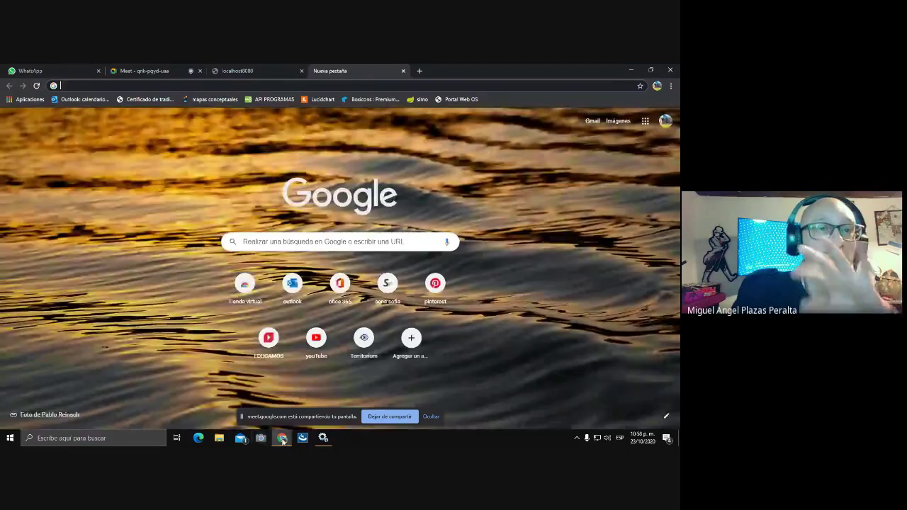
{"action": "mouse_move", "coordinate": [283, 440]}
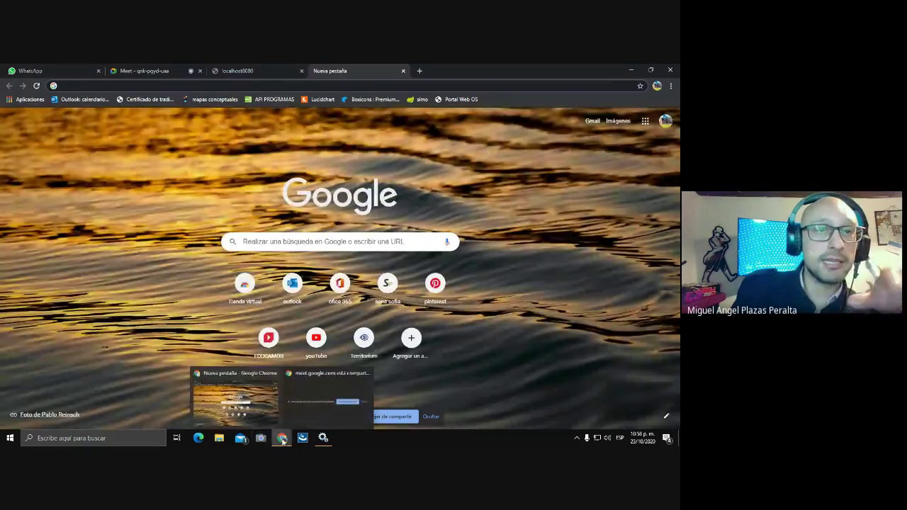
{"action": "left_click", "coordinate": [223, 441]}
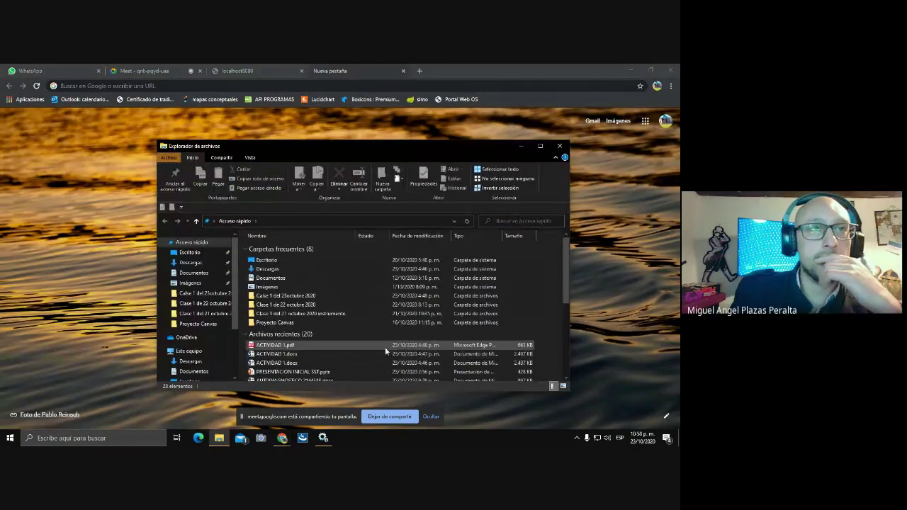
Maximize File Explorer and navigate to C:\Archivos de programa\Java
{"action": "left_click", "coordinate": [539, 147]}
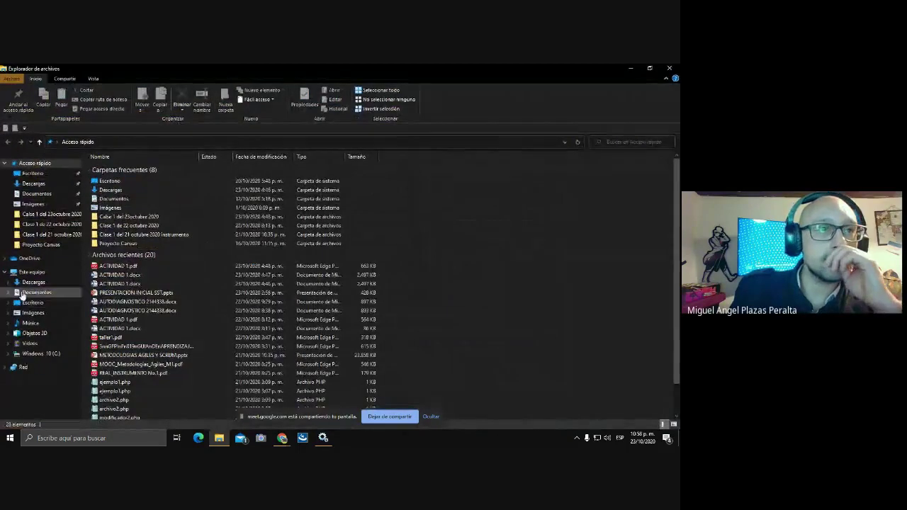
{"action": "left_click", "coordinate": [38, 355]}
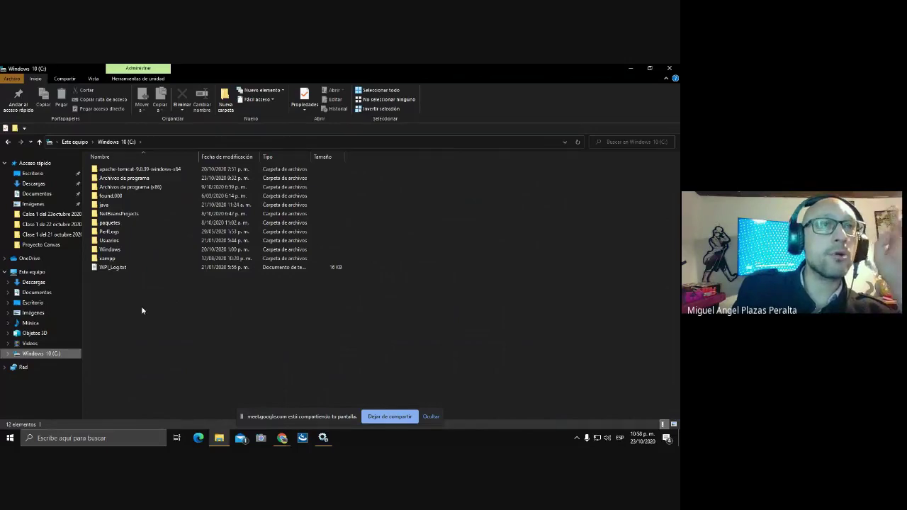
{"action": "left_click", "coordinate": [140, 190]}
{"action": "double_click", "coordinate": [139, 190]}
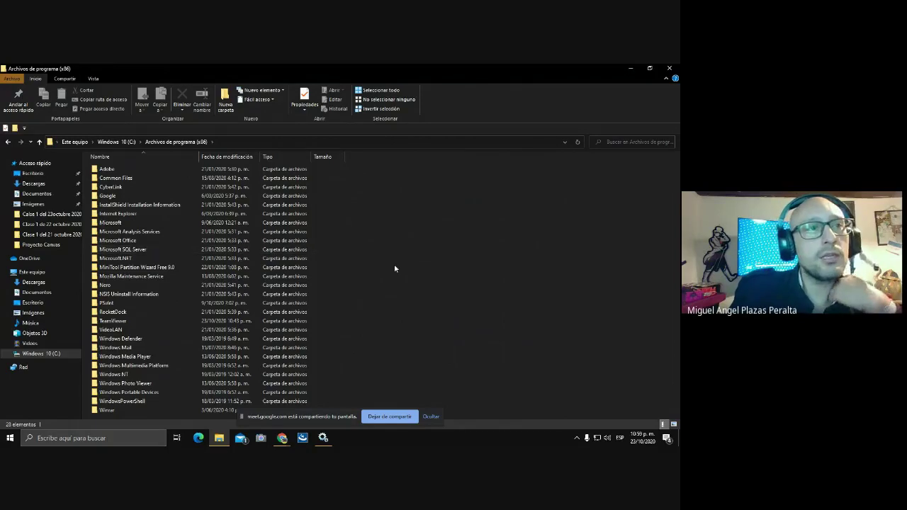
{"action": "left_click", "coordinate": [39, 141]}
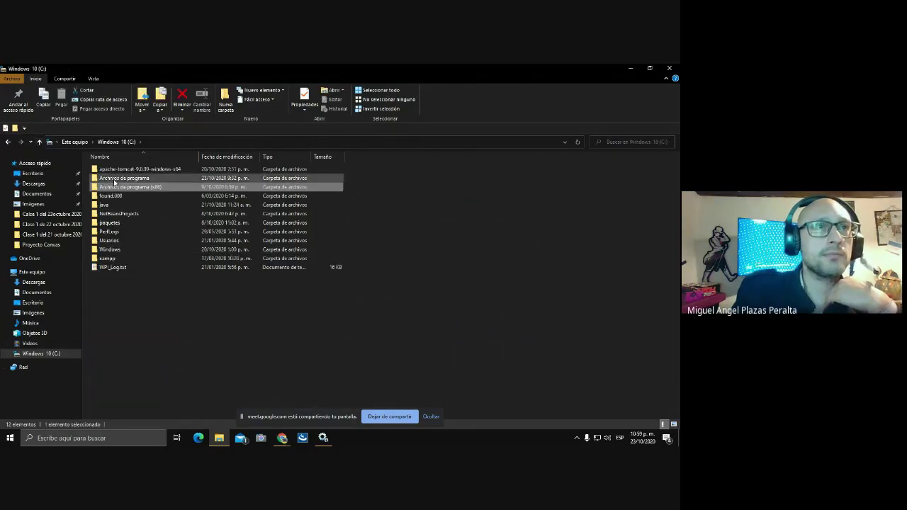
{"action": "left_click", "coordinate": [114, 180]}
{"action": "double_click", "coordinate": [114, 180]}
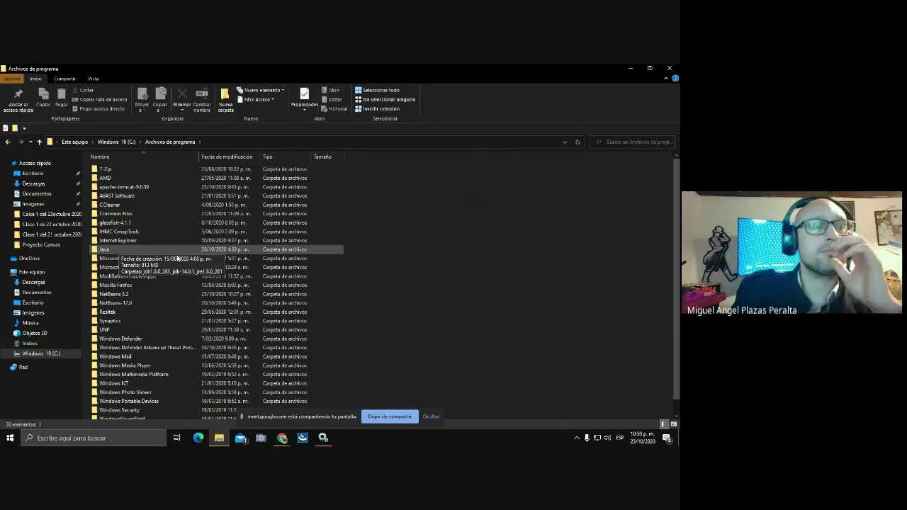
{"action": "scroll", "coordinate": [292, 249], "scroll_direction": "down", "scroll_amount": 1}
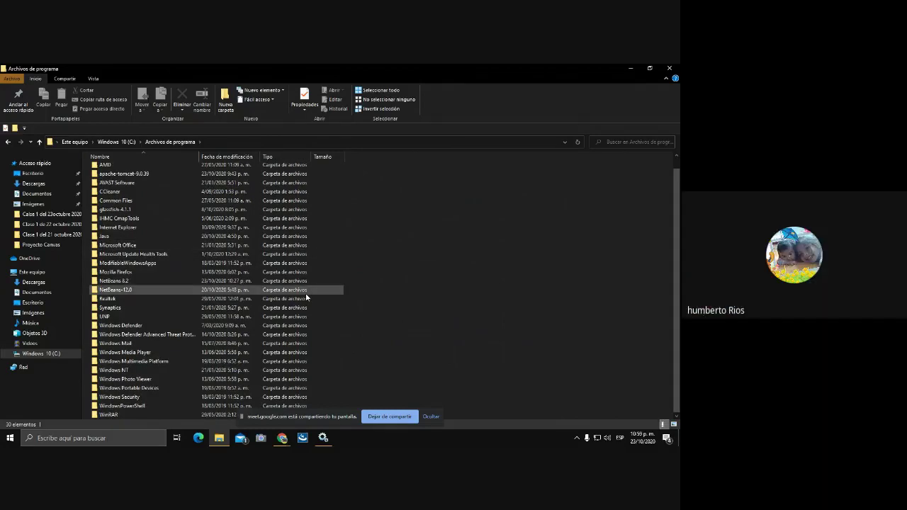
{"action": "scroll", "coordinate": [306, 297], "scroll_direction": "up", "scroll_amount": 1}
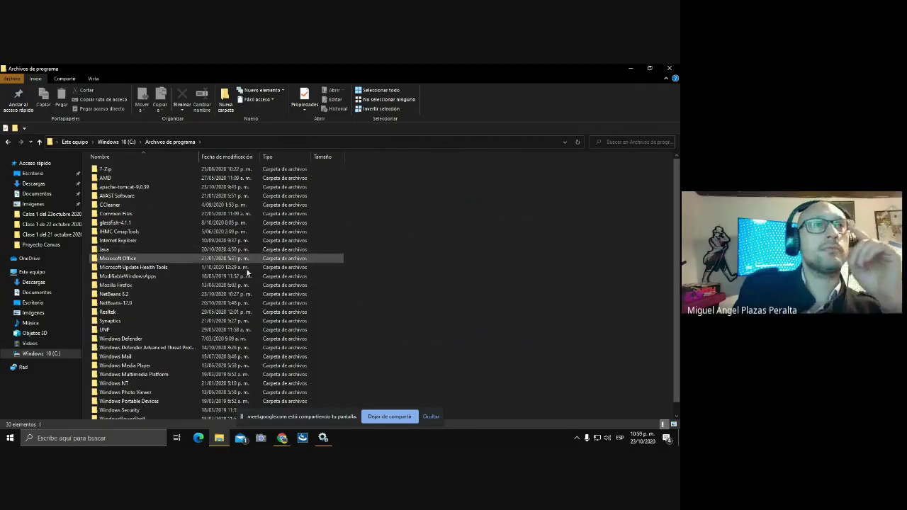
{"action": "double_click", "coordinate": [103, 250]}
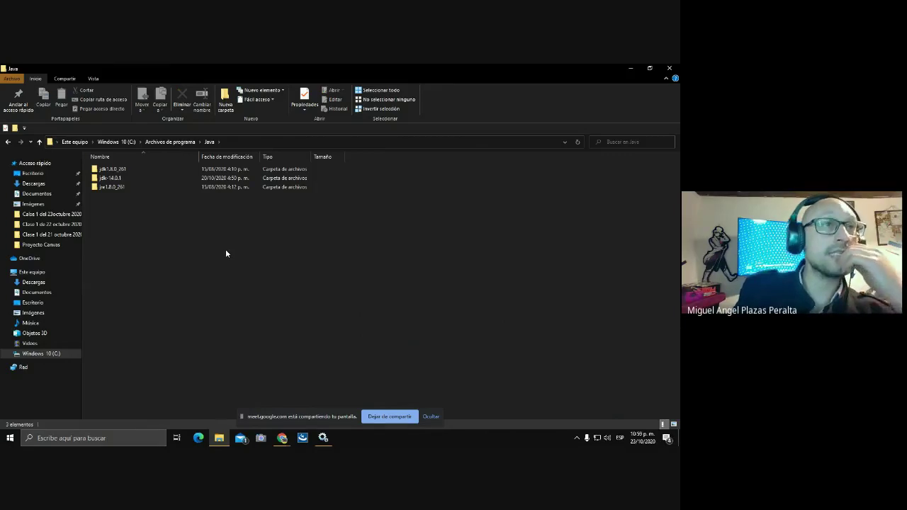
Delete the jre1.8.0_261 and jdk1.8.0_261 folders, leaving only jdk-14.0.1
{"action": "mouse_move", "coordinate": [107, 191]}
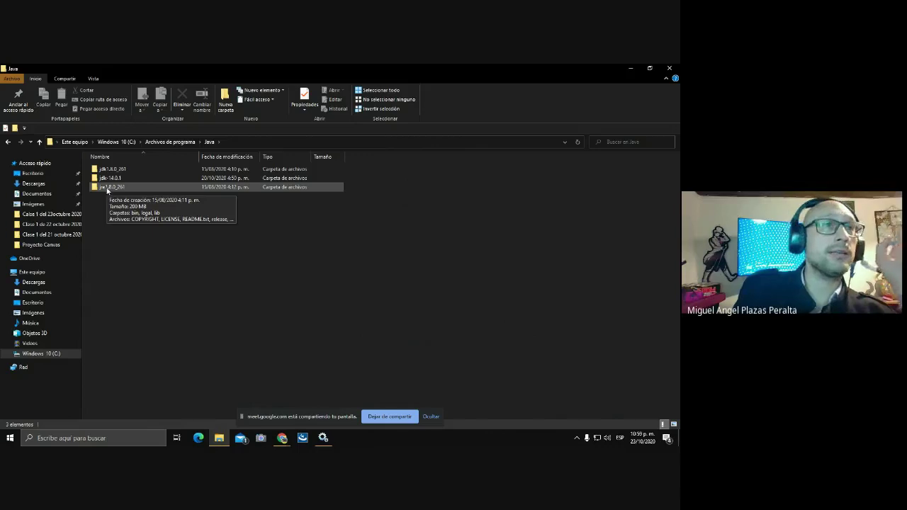
{"action": "right_click", "coordinate": [107, 189]}
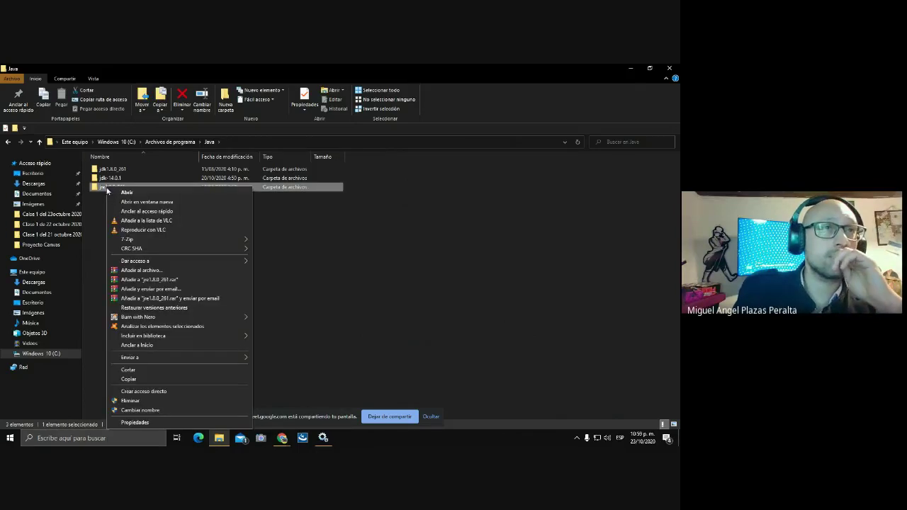
{"action": "left_click", "coordinate": [129, 401]}
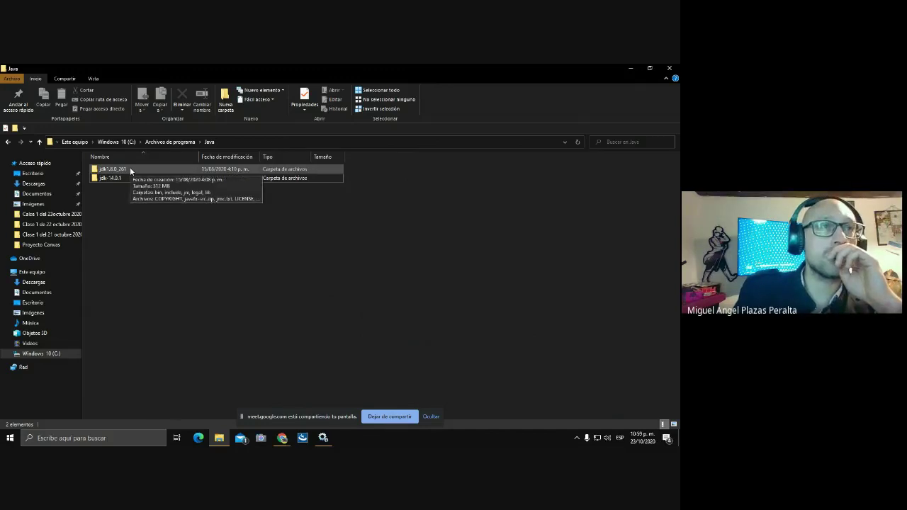
{"action": "right_click", "coordinate": [130, 168]}
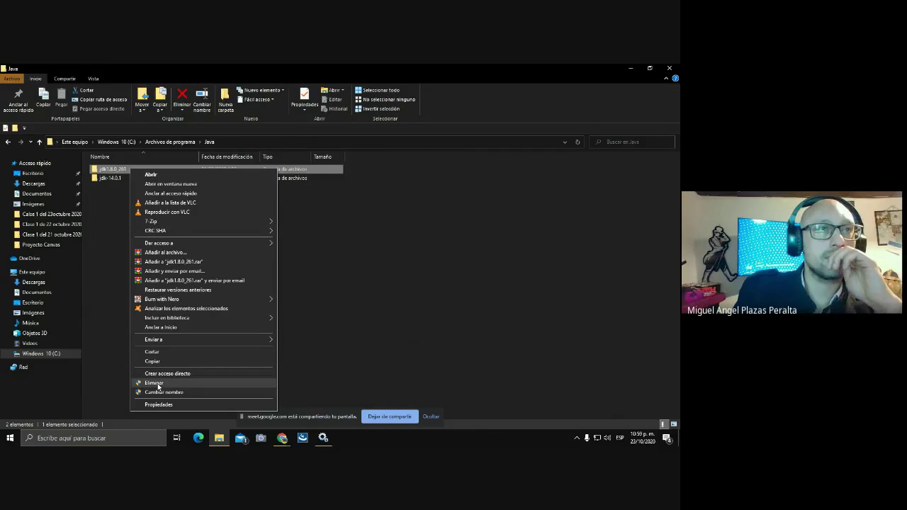
{"action": "left_click", "coordinate": [157, 383]}
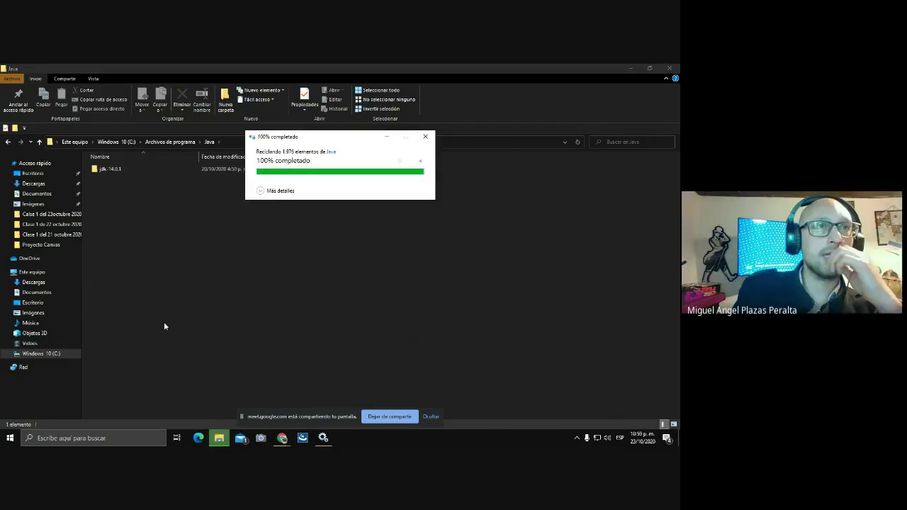
{"action": "left_click", "coordinate": [75, 439]}
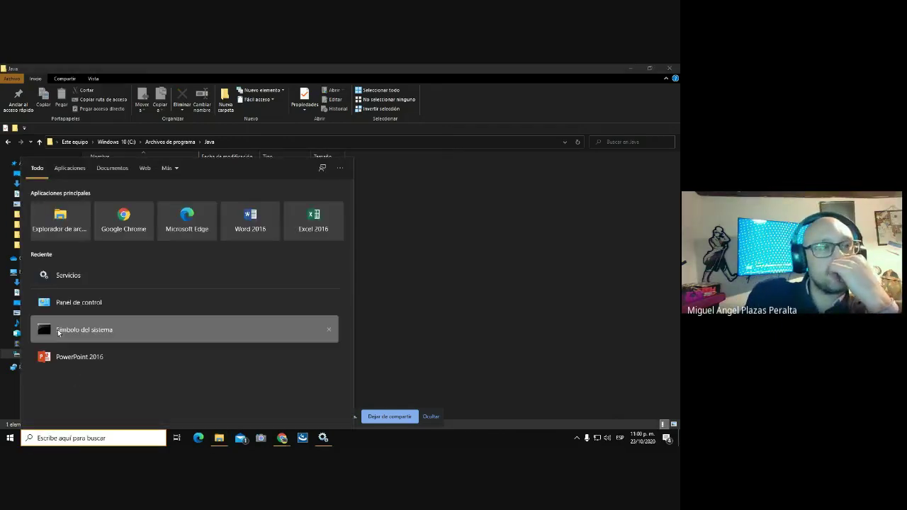
Rerun java -version in a new Command Prompt, see the jre1.8.0_261 jvm.cfg error, and close it
{"action": "left_click", "coordinate": [58, 331]}
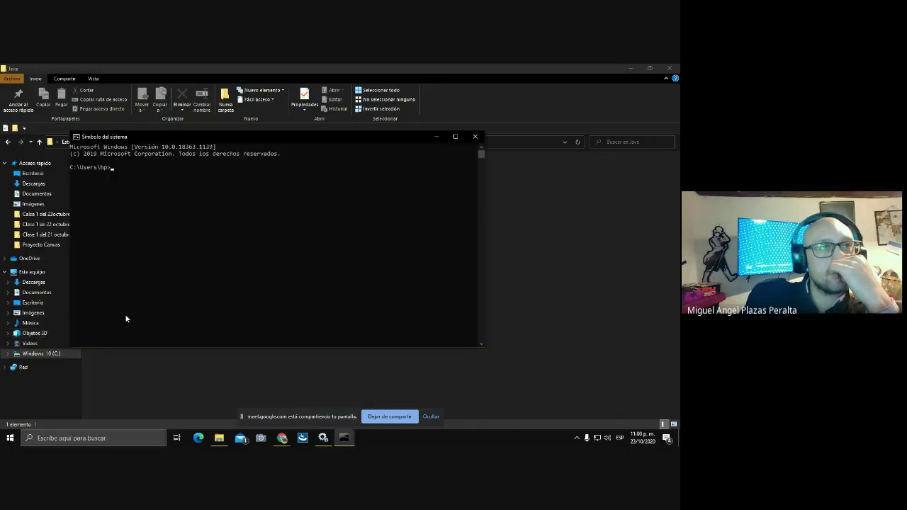
{"action": "type", "text": "java"}
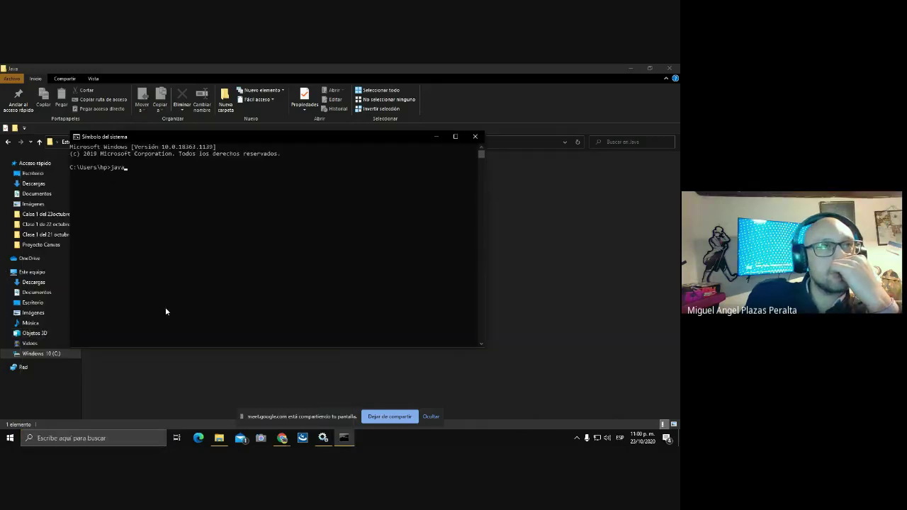
{"action": "type", "text": " -version"}
{"action": "key", "text": "Return"}
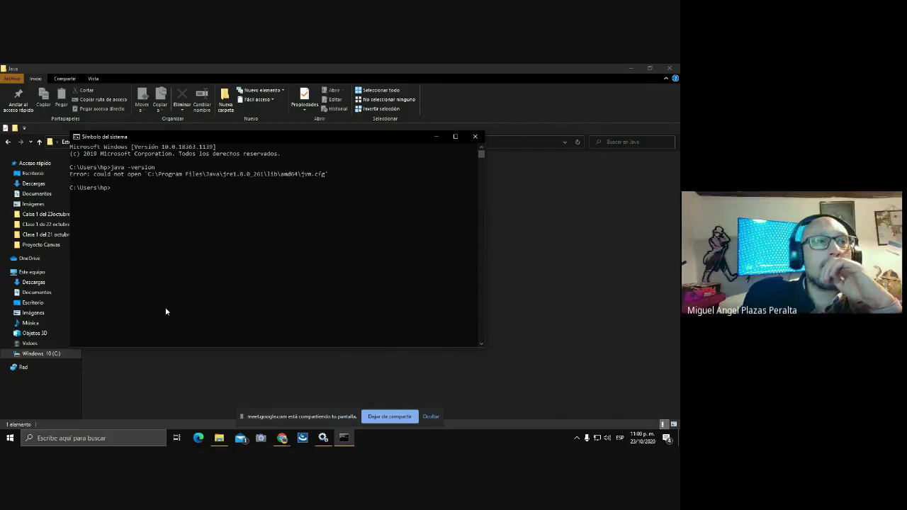
{"action": "left_click", "coordinate": [474, 138]}
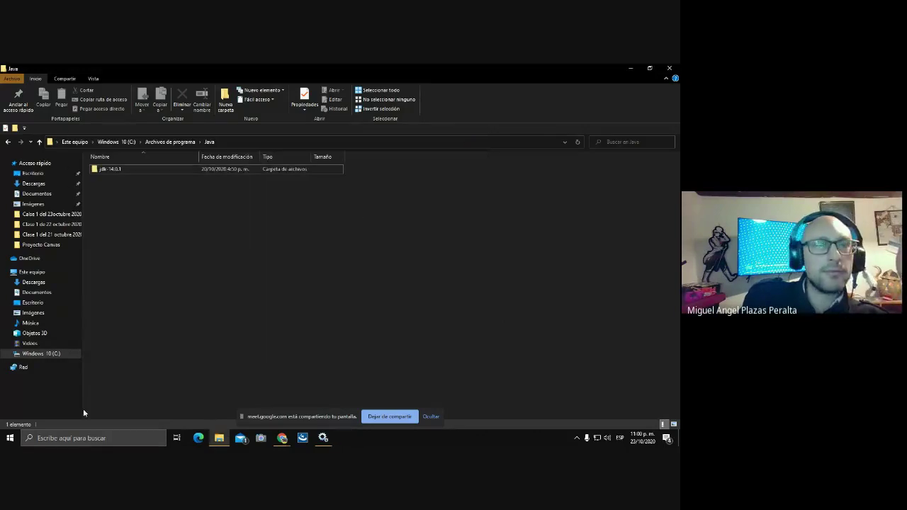
Open the installed programs list in Control Panel, maximized, and uninstall Java 8 Update 261
{"action": "left_click", "coordinate": [77, 437]}
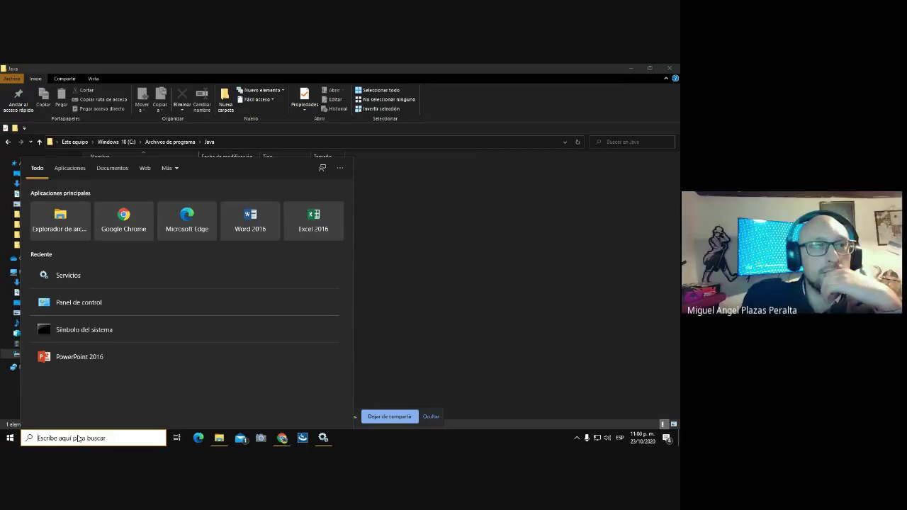
{"action": "left_click", "coordinate": [78, 309]}
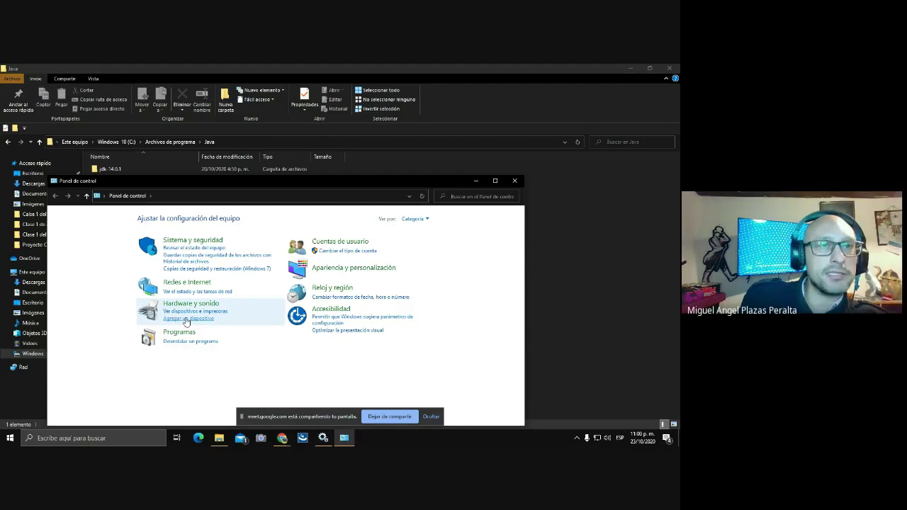
{"action": "left_click", "coordinate": [188, 341]}
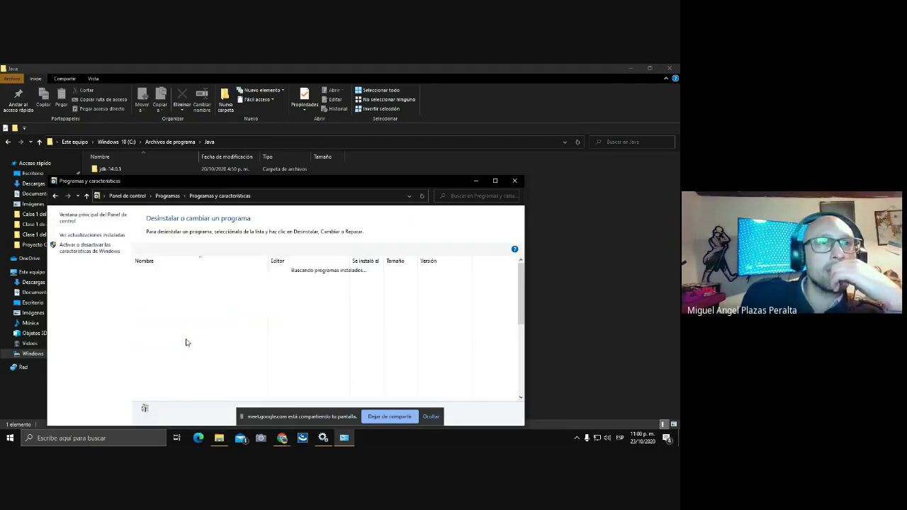
{"action": "left_click", "coordinate": [495, 180]}
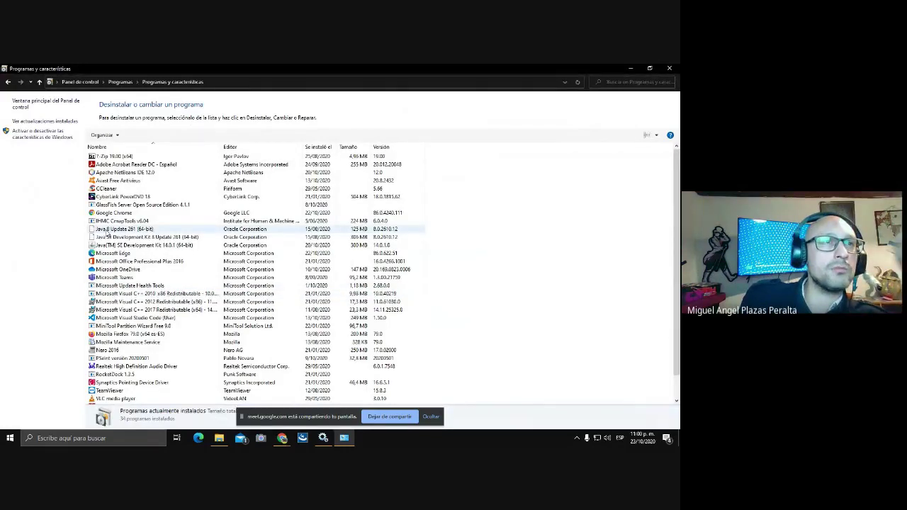
{"action": "right_click", "coordinate": [107, 234]}
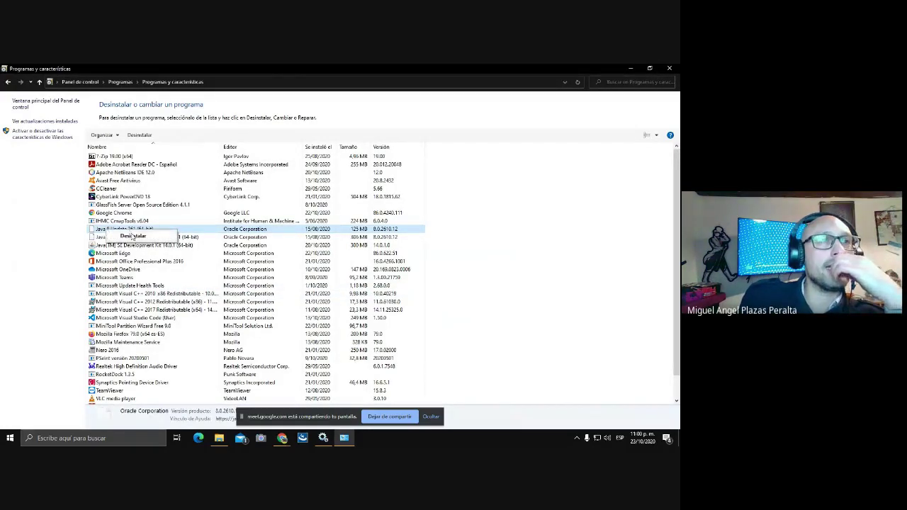
{"action": "left_click", "coordinate": [132, 236]}
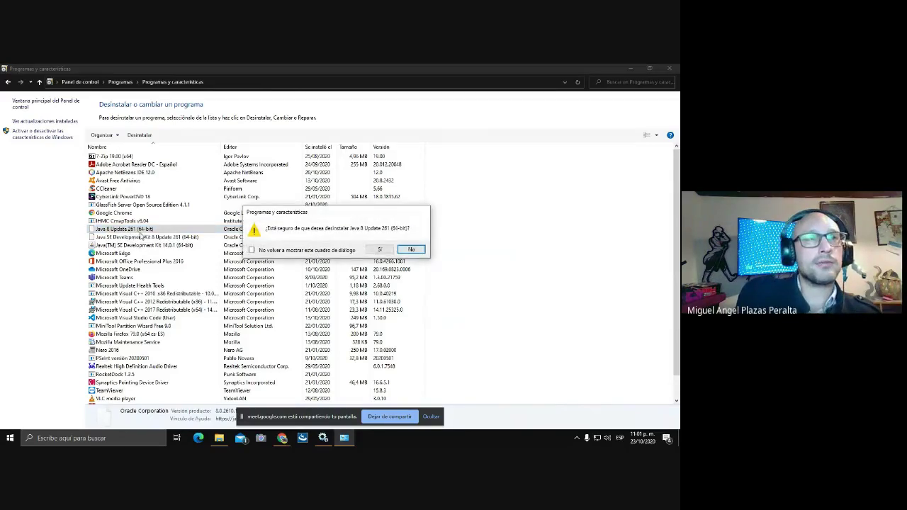
{"action": "left_click", "coordinate": [380, 250]}
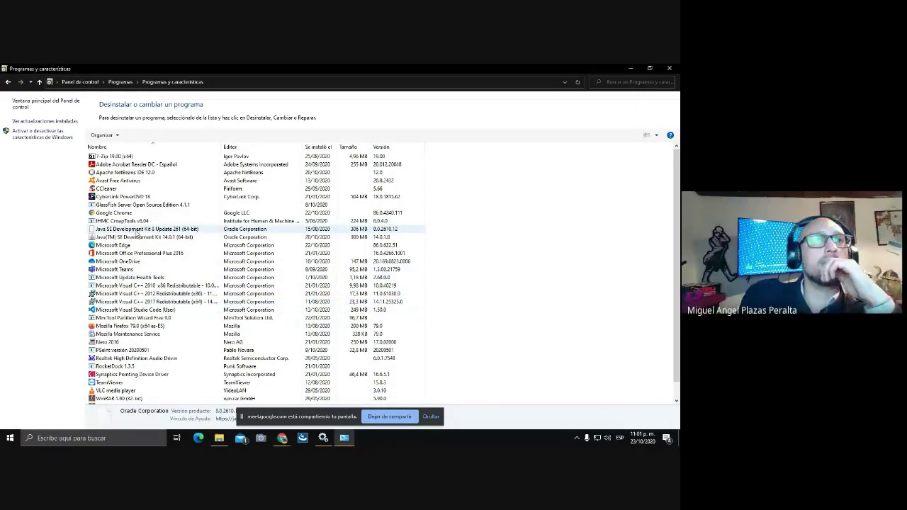
Uninstall Java SE Development Kit 8 Update 261, leaving only JDK 14.0.1 listed
{"action": "left_click", "coordinate": [139, 231]}
{"action": "right_click", "coordinate": [139, 231]}
{"action": "left_click", "coordinate": [161, 236]}
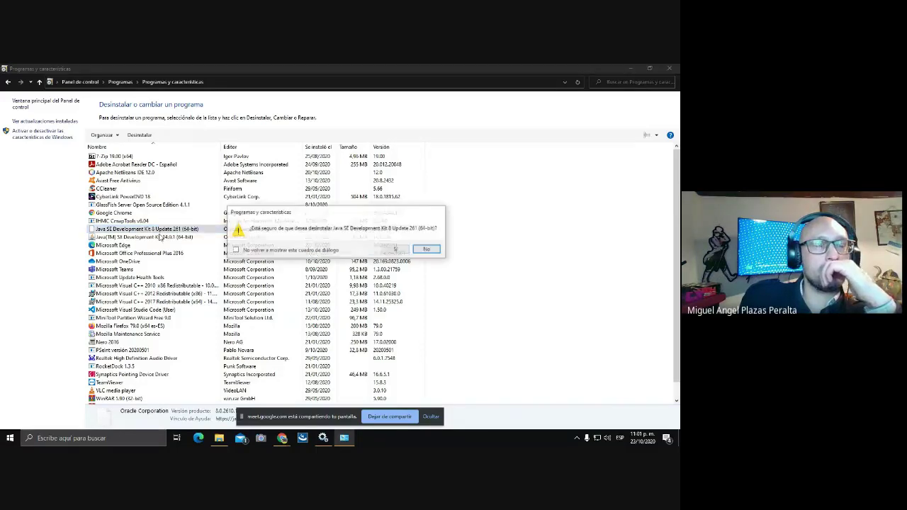
{"action": "left_click", "coordinate": [394, 250]}
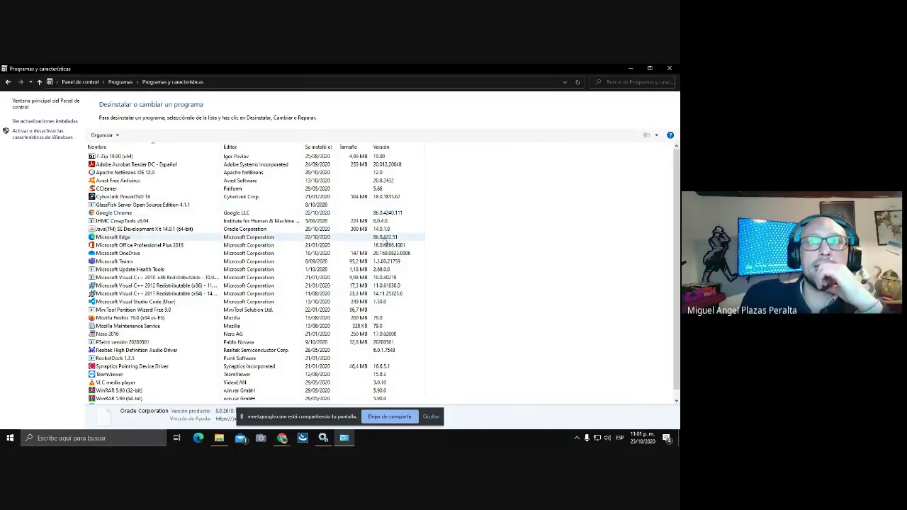
{"action": "scroll", "coordinate": [384, 242], "scroll_direction": "down", "scroll_amount": 1}
{"action": "scroll", "coordinate": [384, 242], "scroll_direction": "up", "scroll_amount": 1}
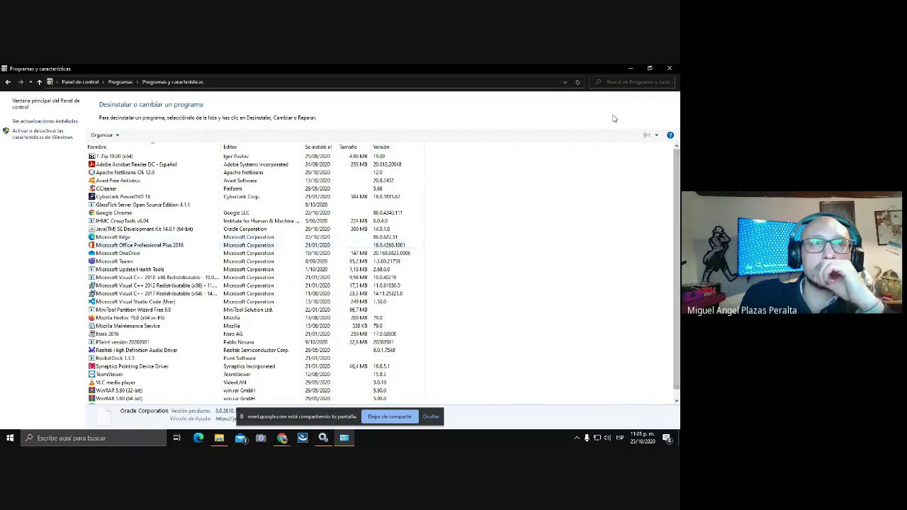
Close Programs and Features and run java -version, which reports 14.0.1. Then close the console and the Java folder
{"action": "left_click", "coordinate": [664, 70]}
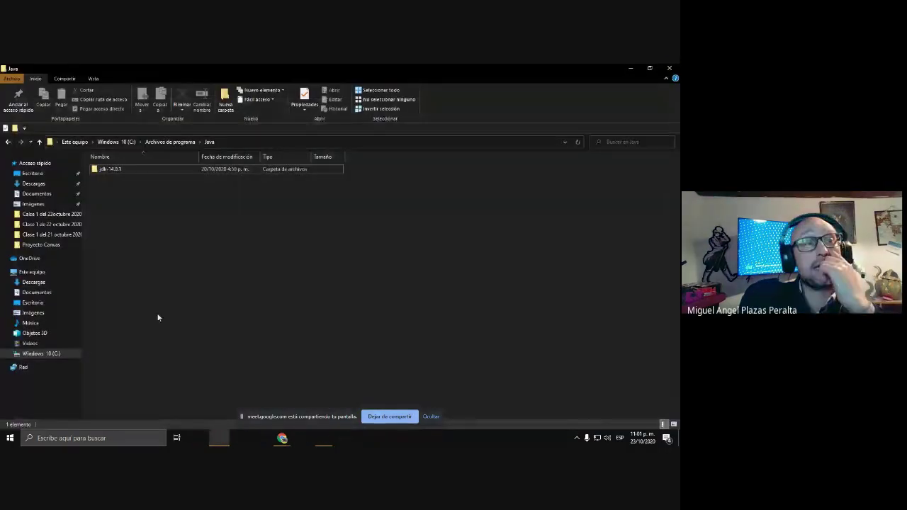
{"action": "left_click", "coordinate": [83, 437]}
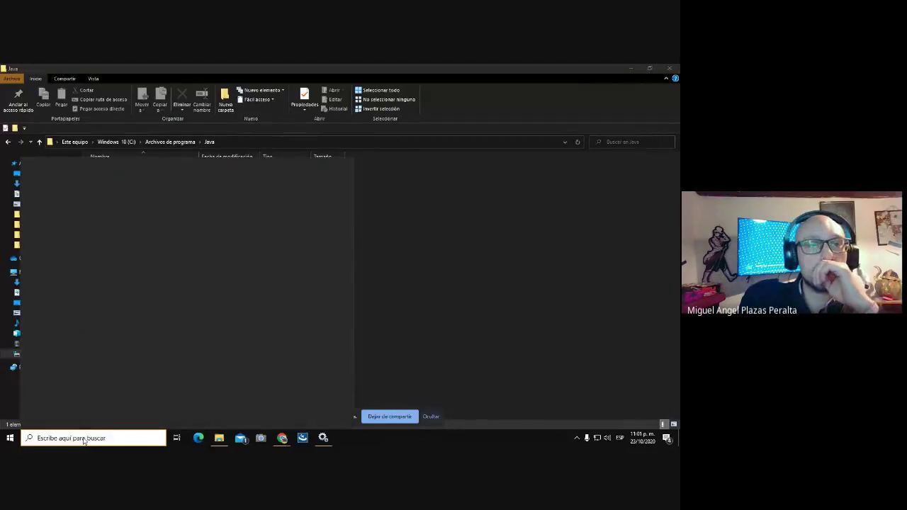
{"action": "left_click", "coordinate": [90, 336]}
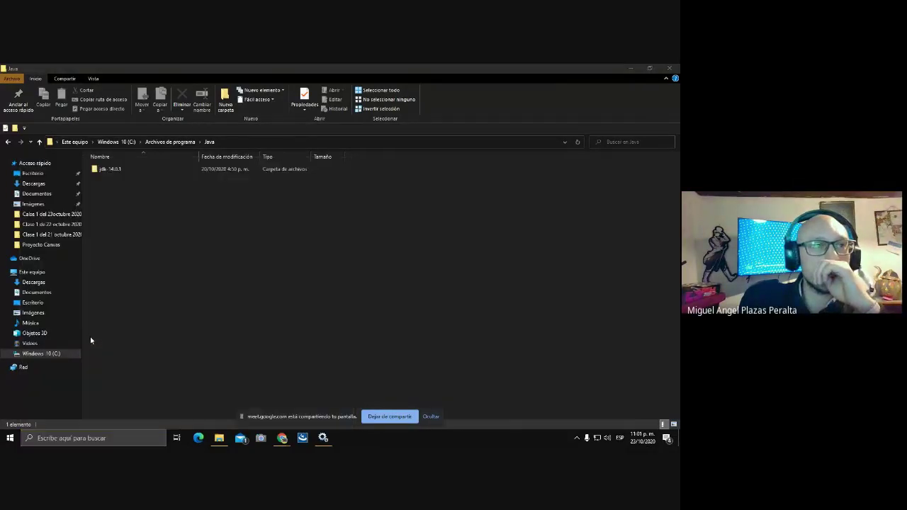
{"action": "type", "text": "java"}
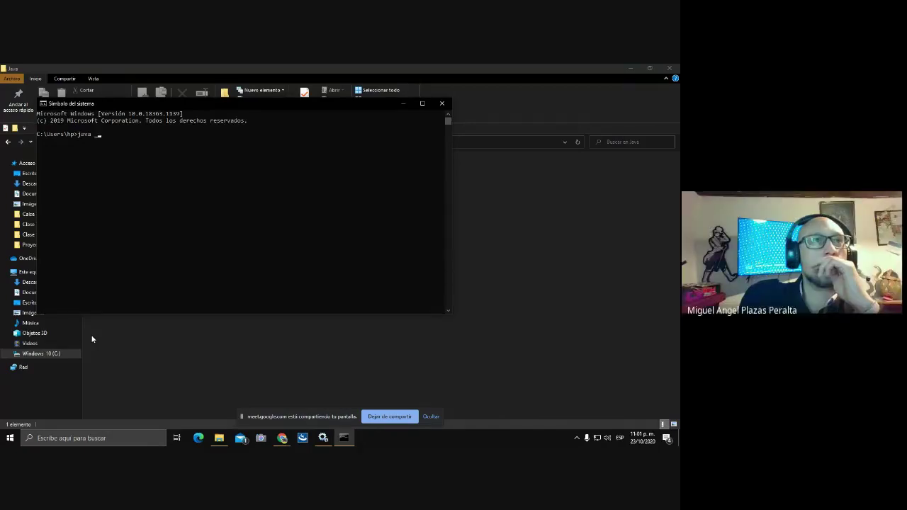
{"action": "type", "text": " -version"}
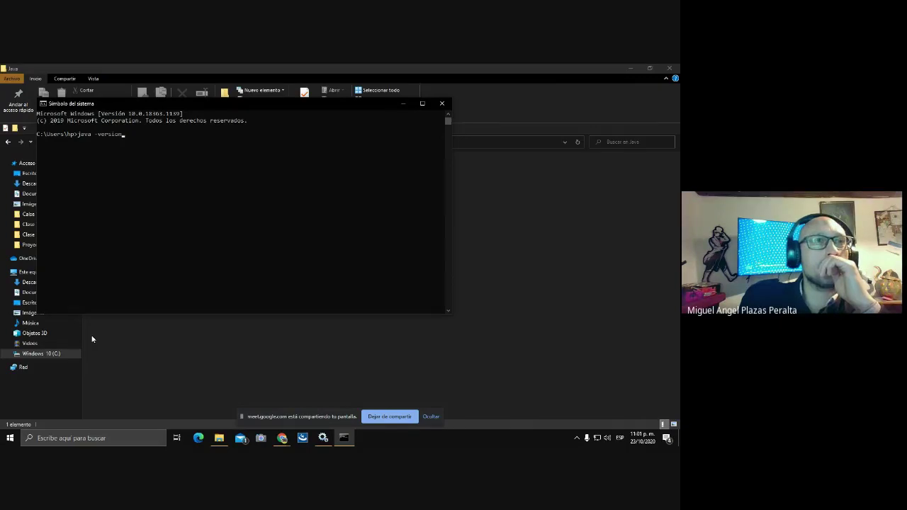
{"action": "key", "text": "Return"}
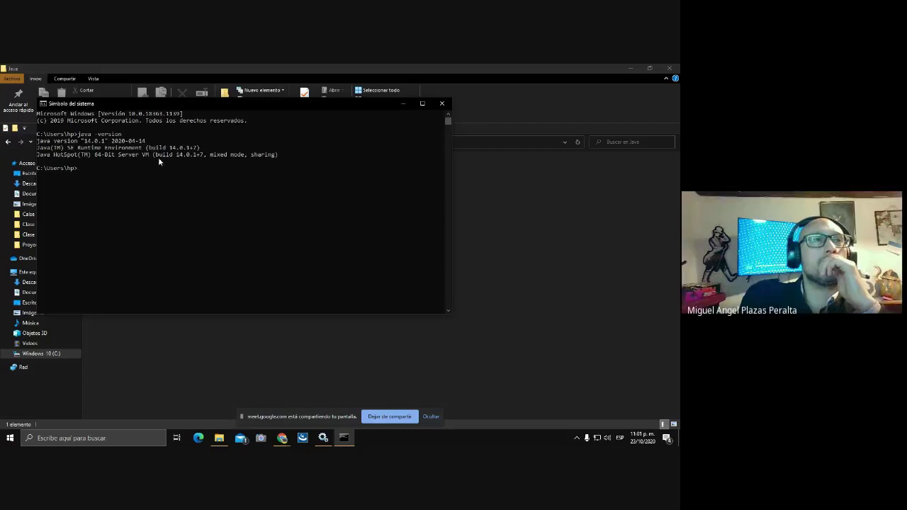
{"action": "left_click", "coordinate": [441, 103]}
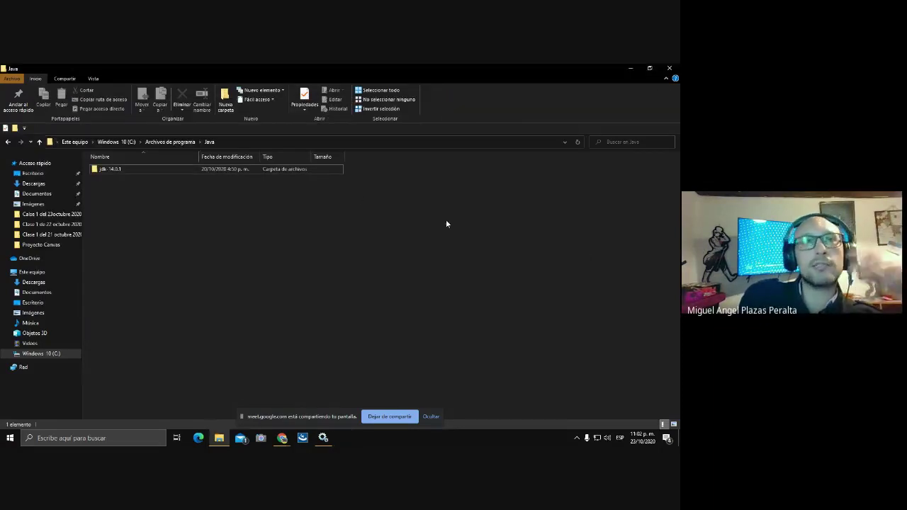
{"action": "left_click", "coordinate": [667, 68]}
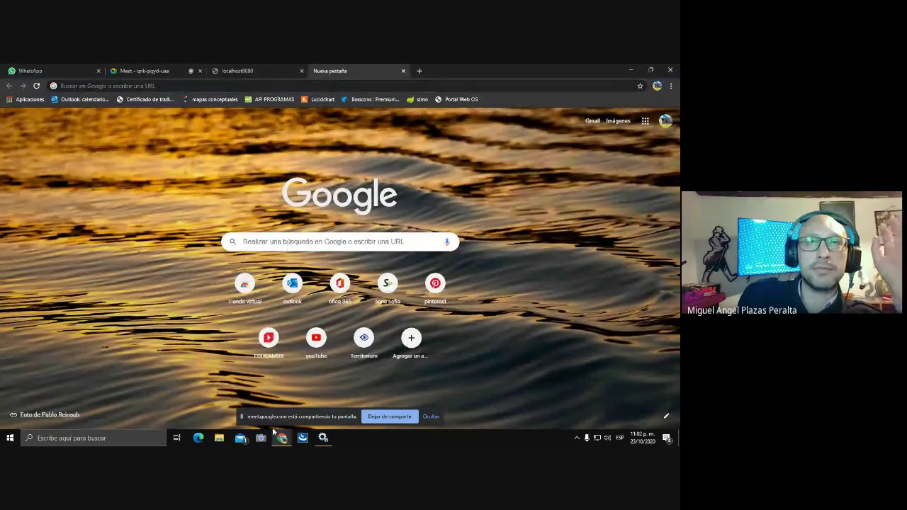
{"action": "left_click", "coordinate": [323, 438]}
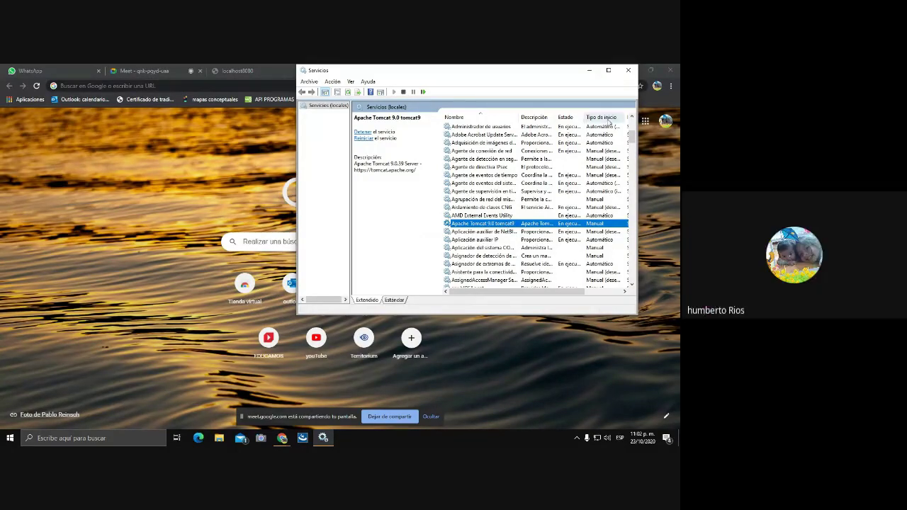
{"action": "left_click", "coordinate": [607, 70]}
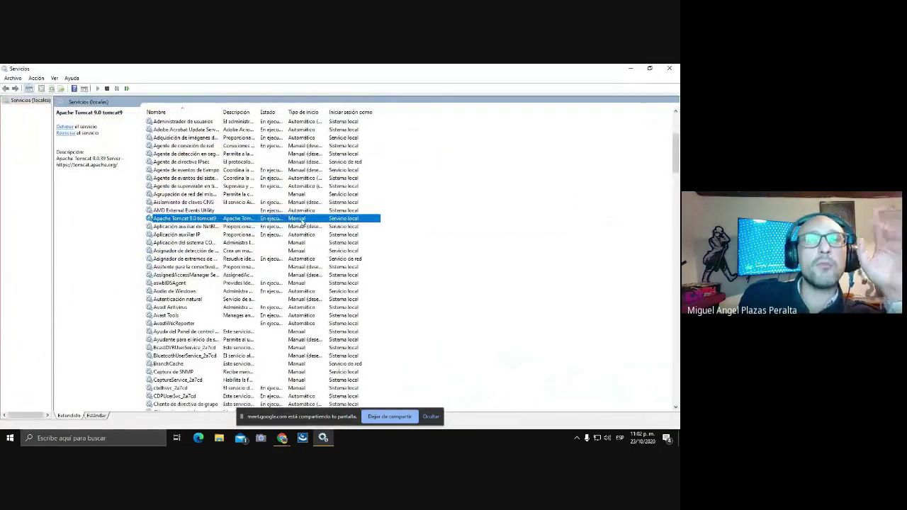
{"action": "left_click", "coordinate": [626, 69]}
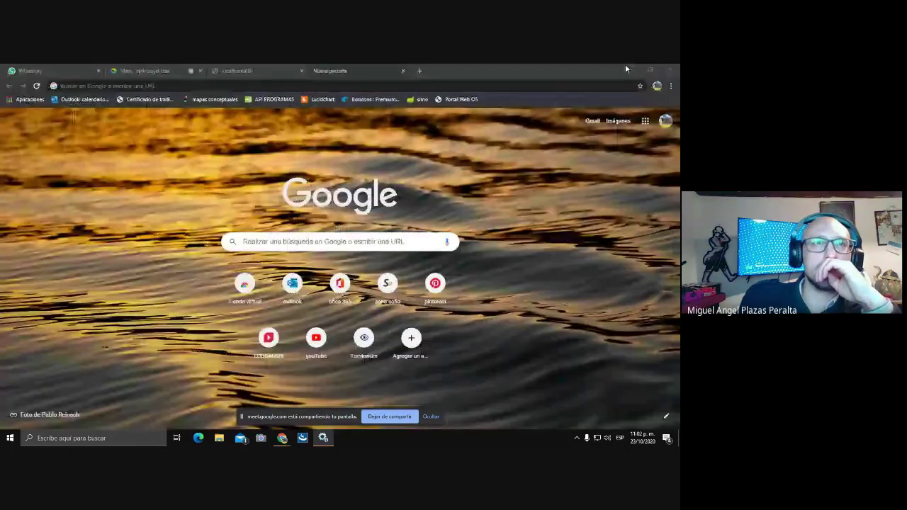
In the localhost:8080 tab, remove the trailing slash from the address and resubmit it
{"action": "left_click", "coordinate": [244, 71]}
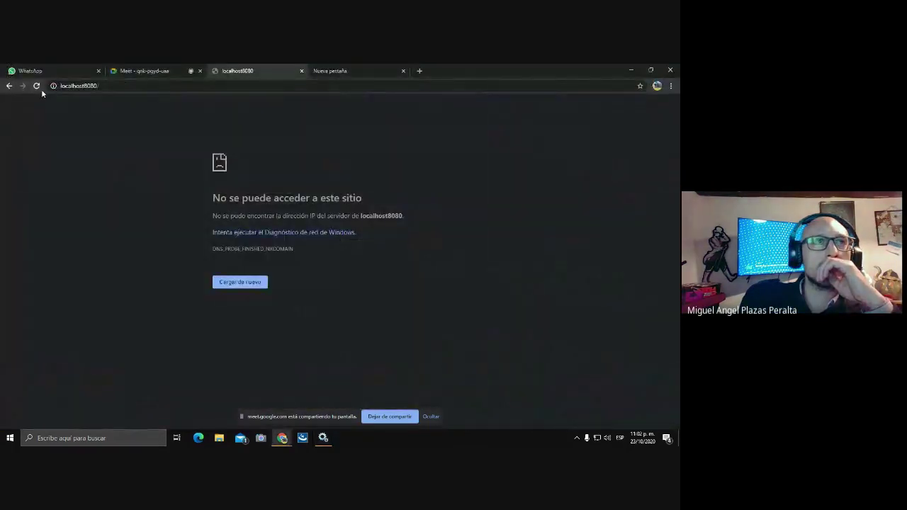
{"action": "left_click", "coordinate": [103, 88]}
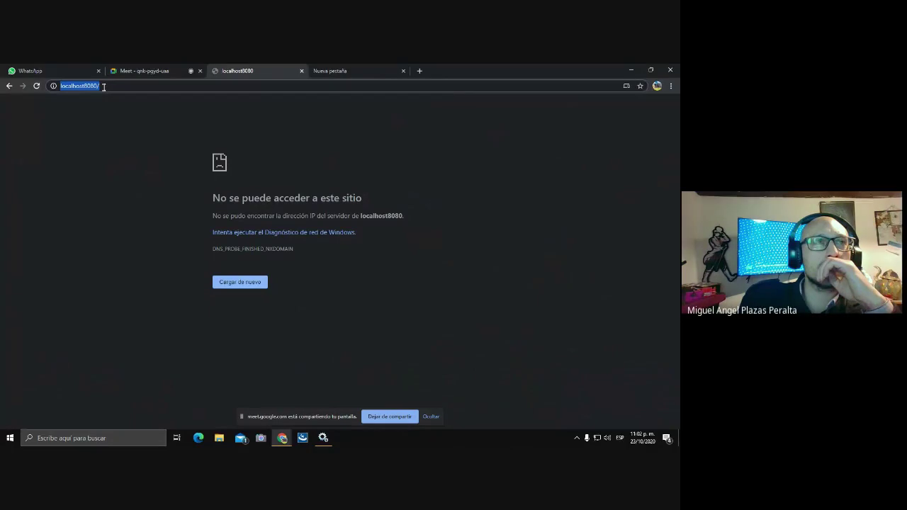
{"action": "left_click", "coordinate": [103, 87]}
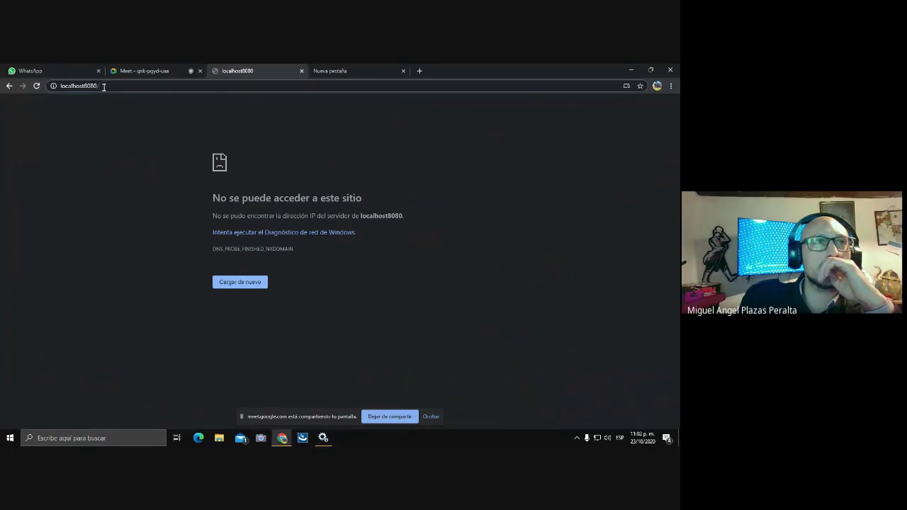
{"action": "key", "text": "BackSpace"}
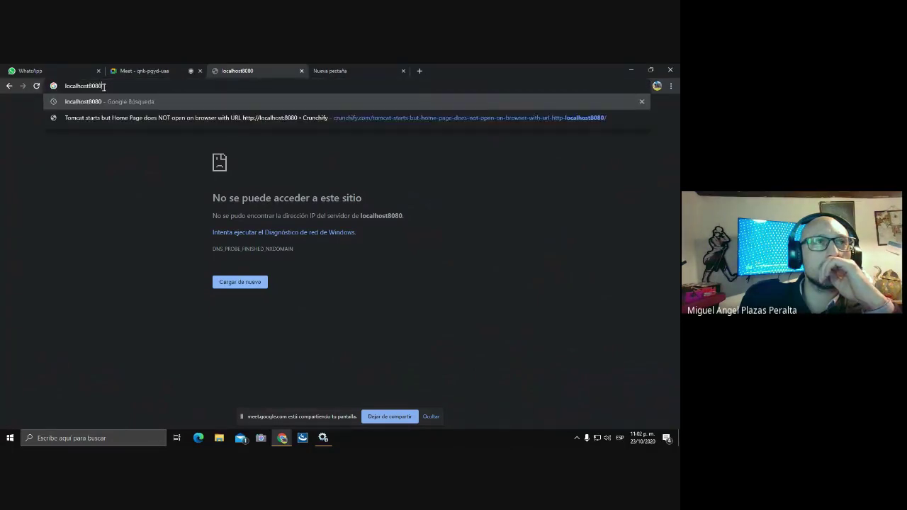
{"action": "key", "text": "Return"}
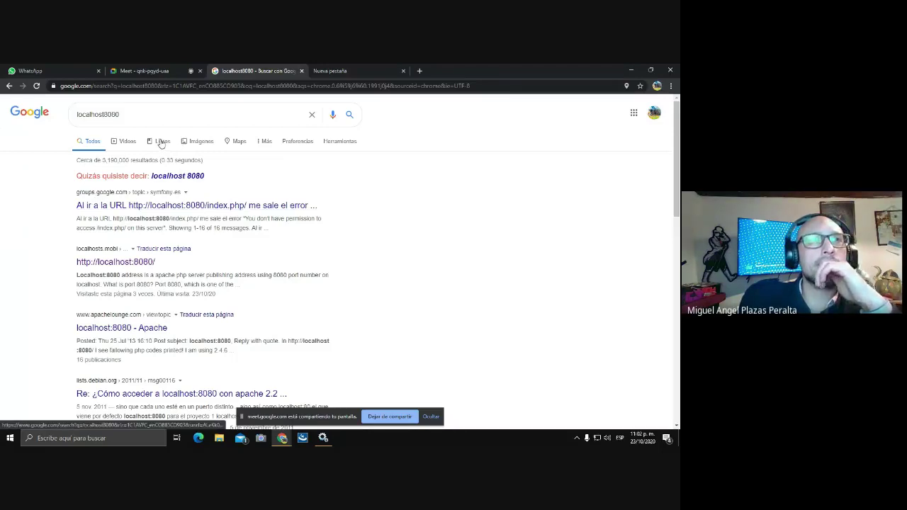
{"action": "left_click", "coordinate": [366, 71]}
{"action": "left_click", "coordinate": [153, 86]}
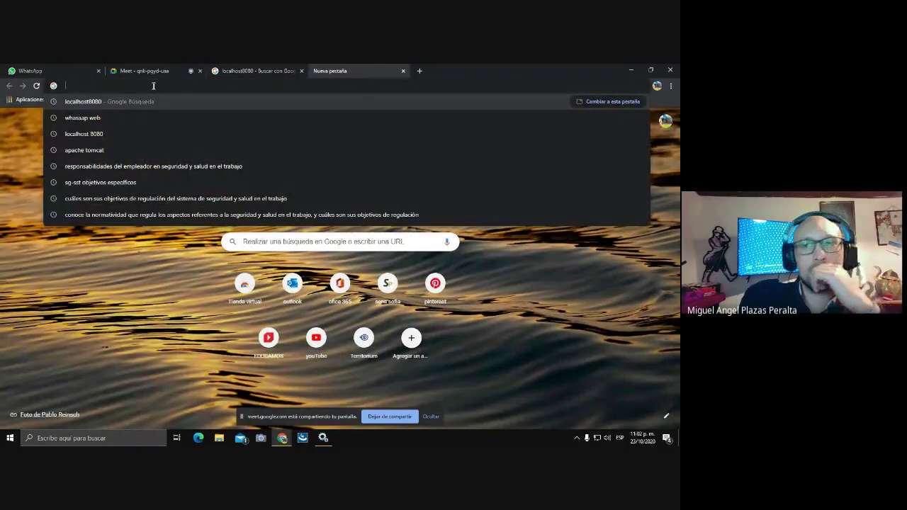
{"action": "type", "text": "htt"}
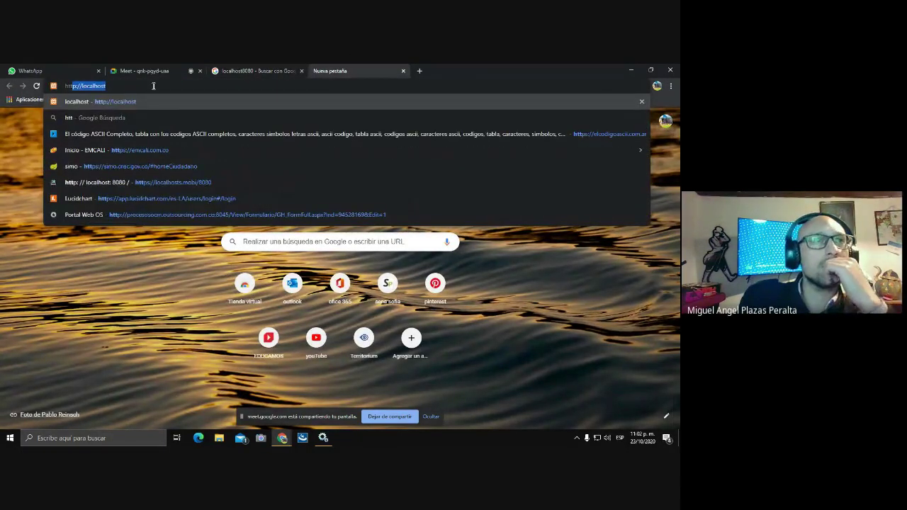
{"action": "type", "text": "p:"}
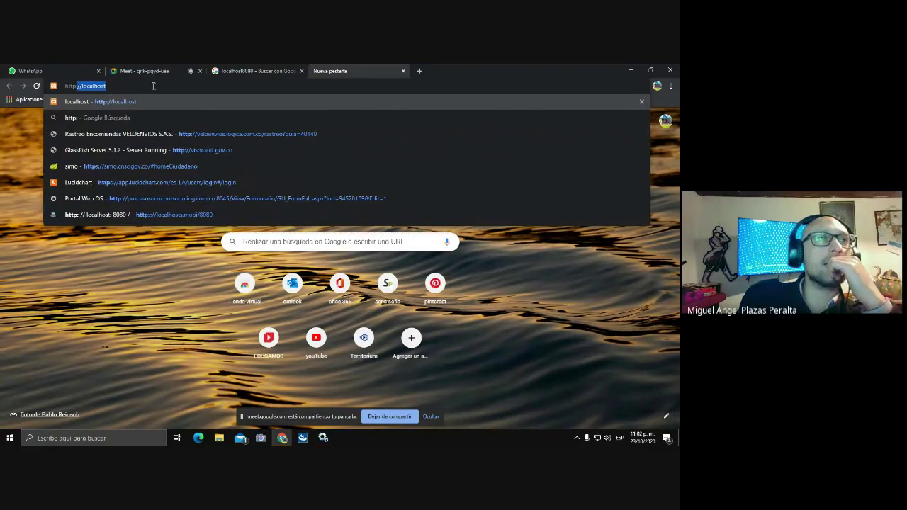
{"action": "type", "text": "//loca"}
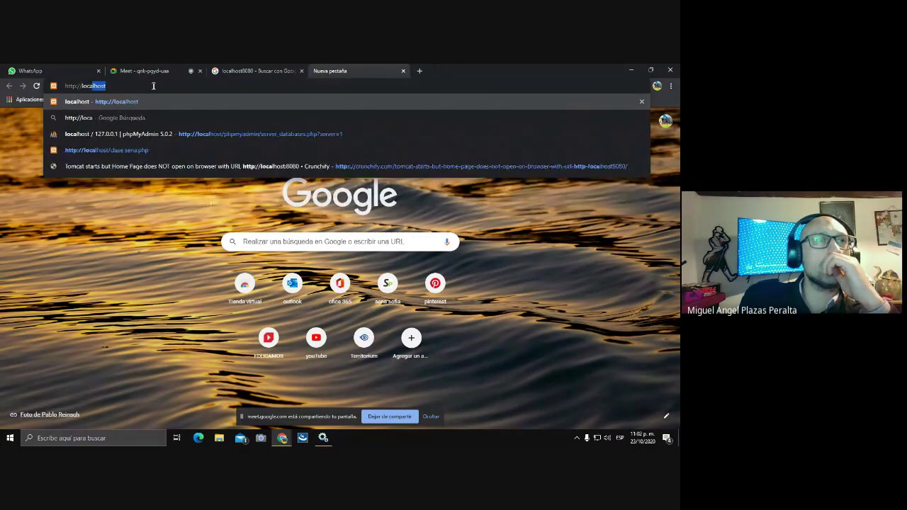
{"action": "type", "text": "lhost"}
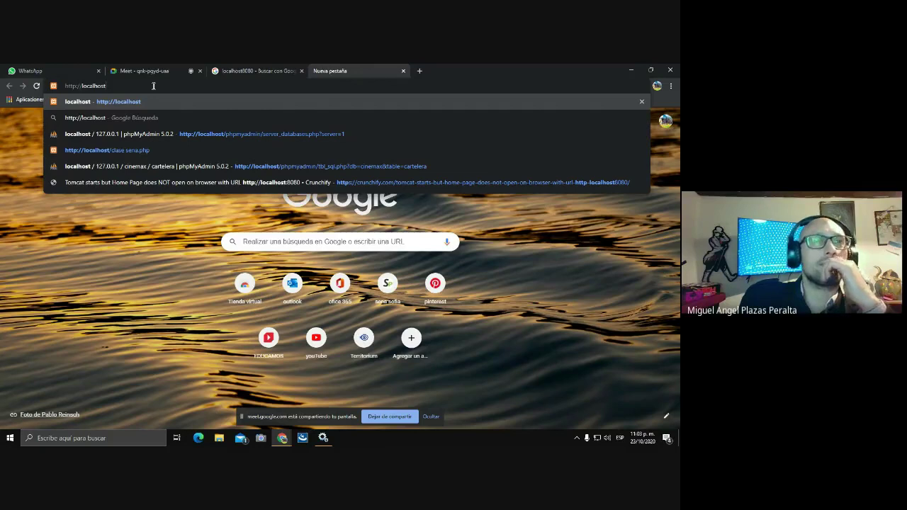
{"action": "type", "text": ":"}
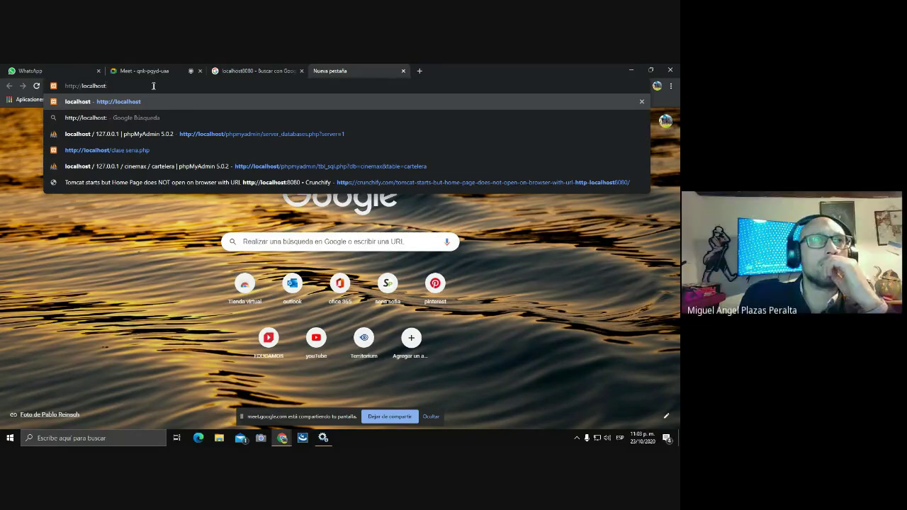
{"action": "type", "text": "8080"}
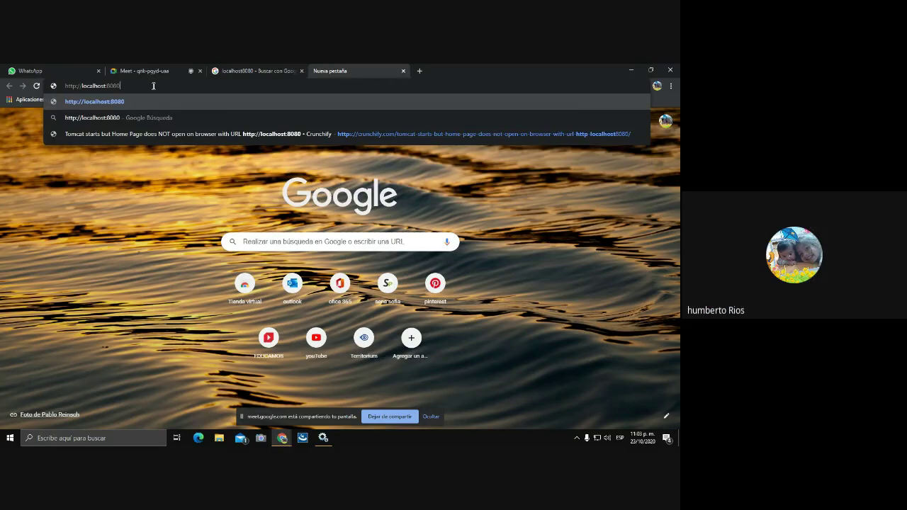
{"action": "key", "text": "Return"}
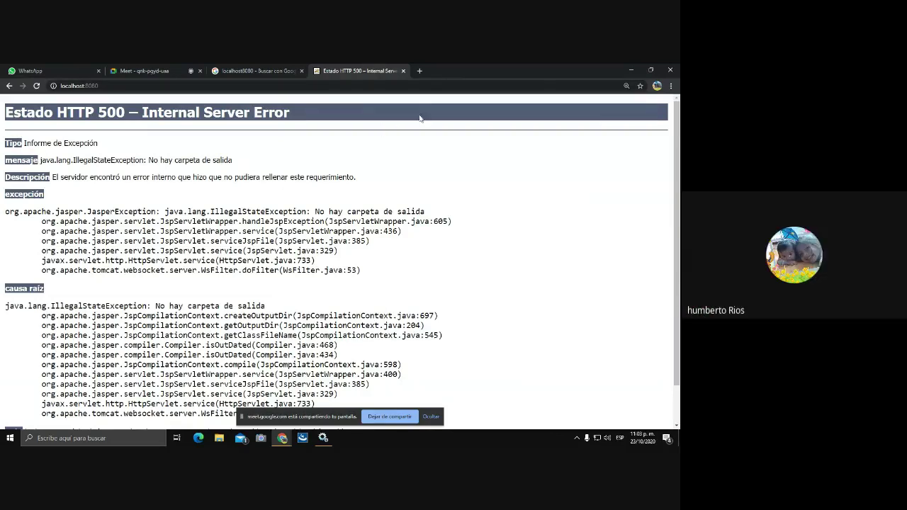
Close the HTTP 500 error tab and the localhost8080 search results tab
{"action": "left_click", "coordinate": [403, 71]}
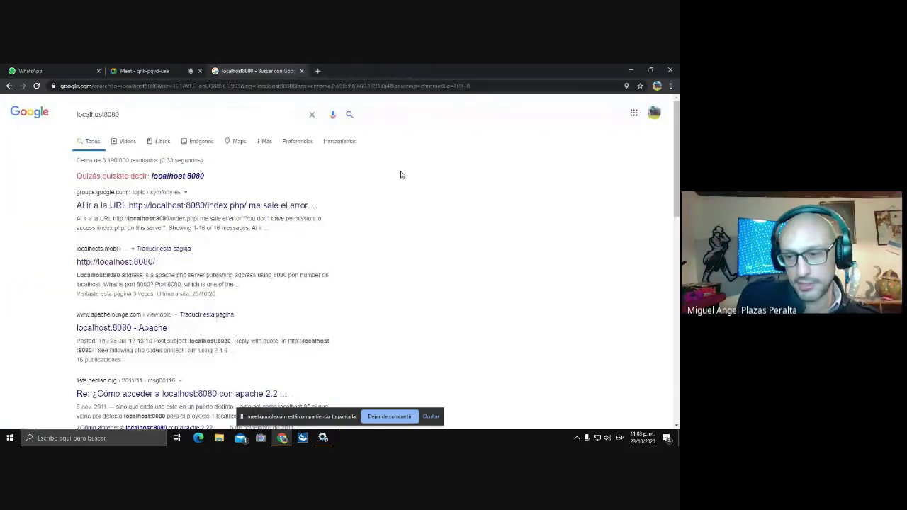
{"action": "left_click", "coordinate": [302, 71]}
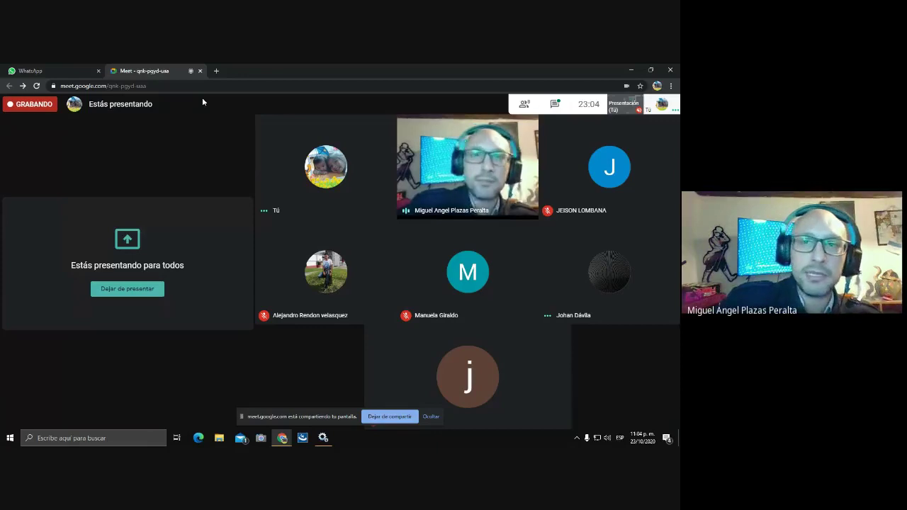
{"action": "mouse_move", "coordinate": [609, 376]}
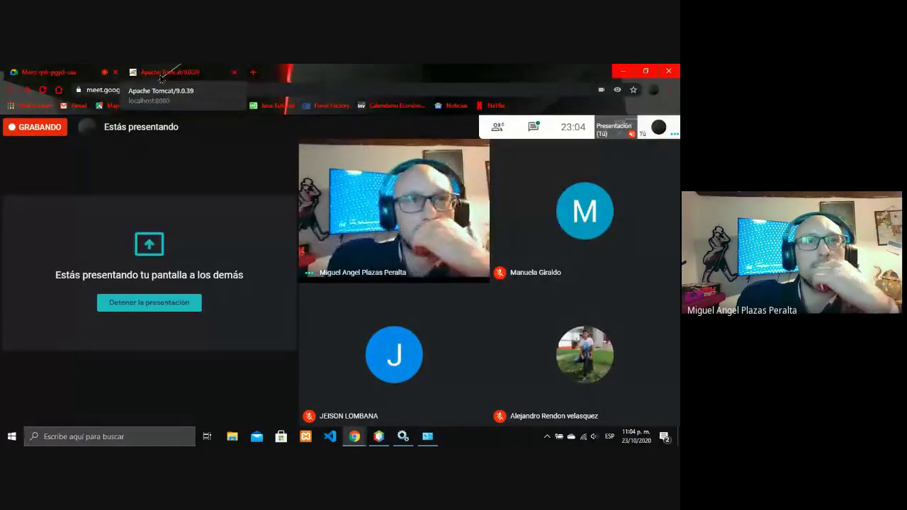
Open Host Manager from the Tomcat page and try the default admin credentials, which are rejected
{"action": "left_click", "coordinate": [161, 77]}
{"action": "left_click", "coordinate": [617, 257]}
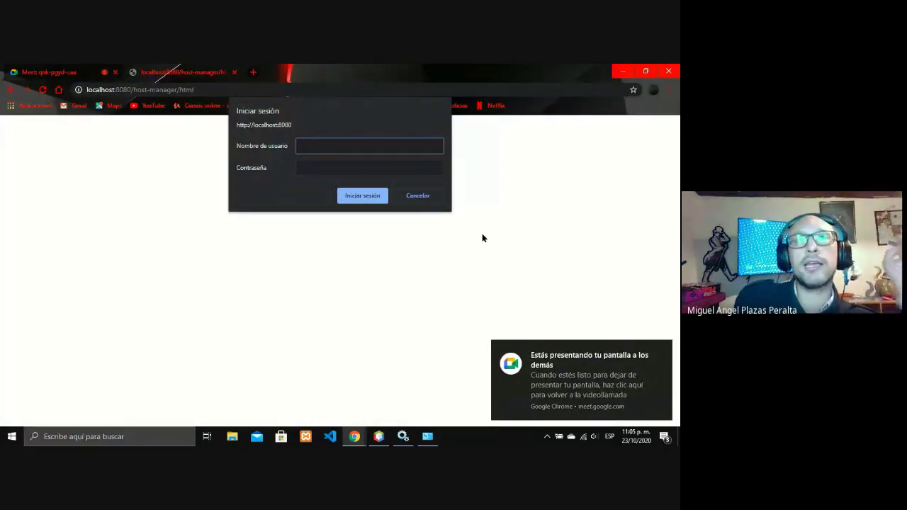
{"action": "type", "text": "admin"}
{"action": "key", "text": "Tab"}
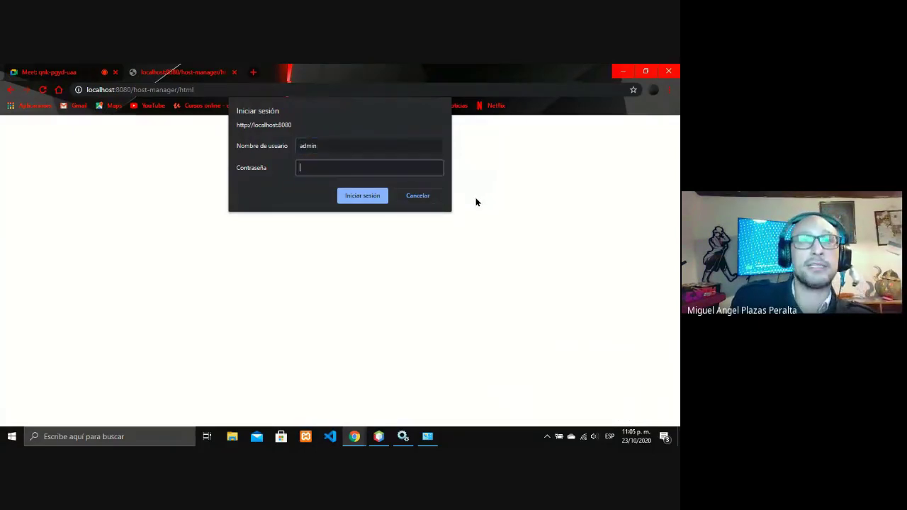
{"action": "type", "text": "admi"}
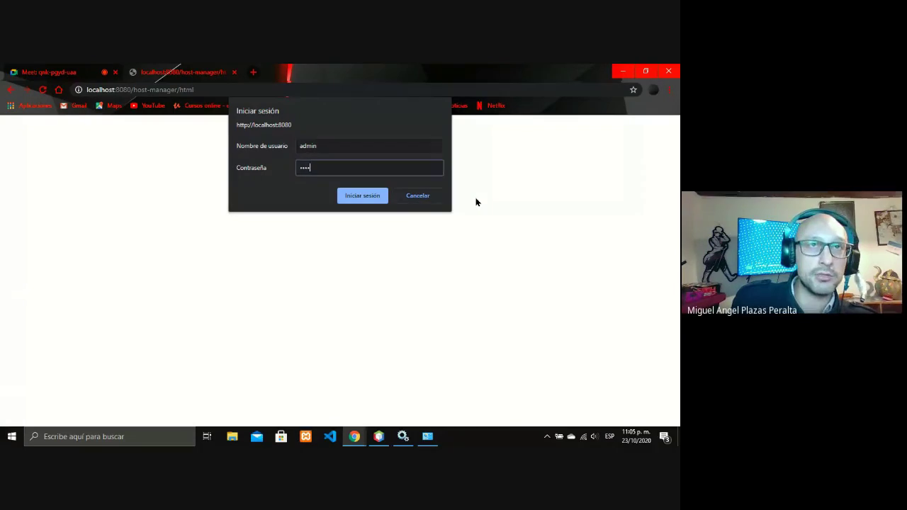
{"action": "type", "text": "n"}
{"action": "key", "text": "Return"}
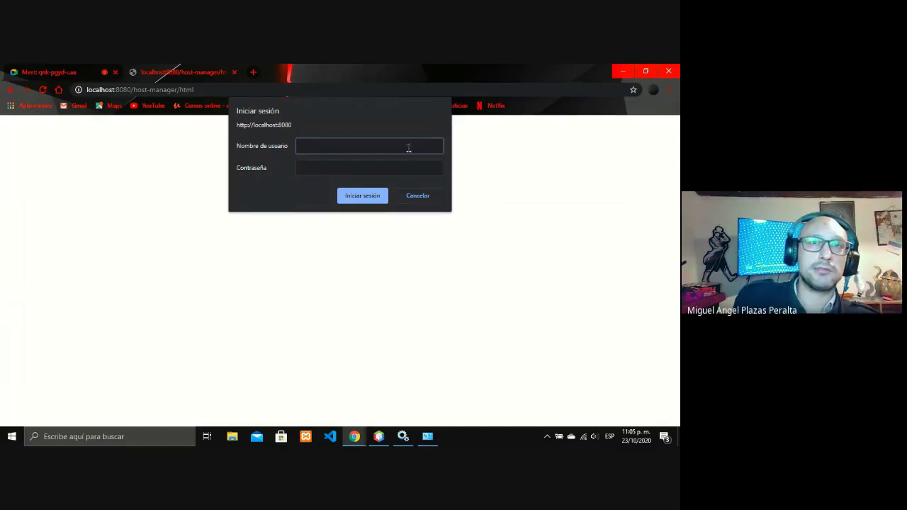
{"action": "left_click", "coordinate": [372, 201]}
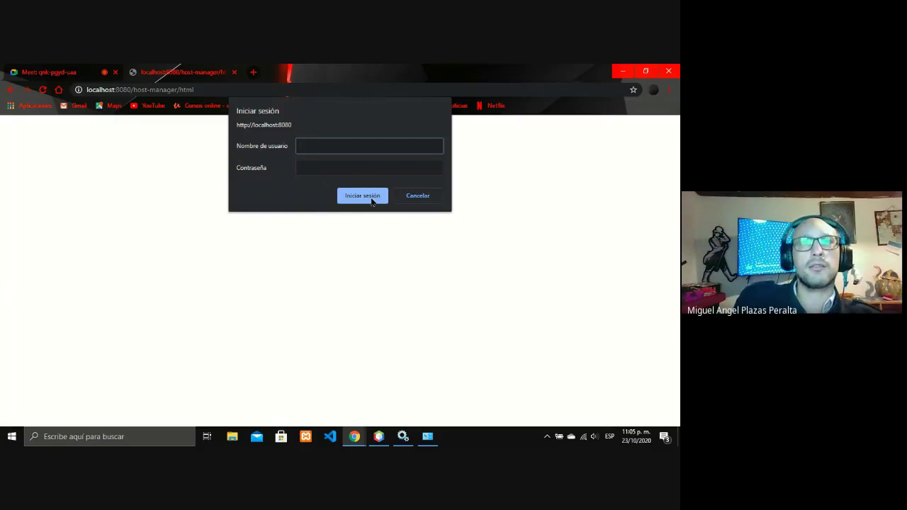
Try a second username and password pair, then bring the Services window back to the front
{"action": "type", "text": "oot"}
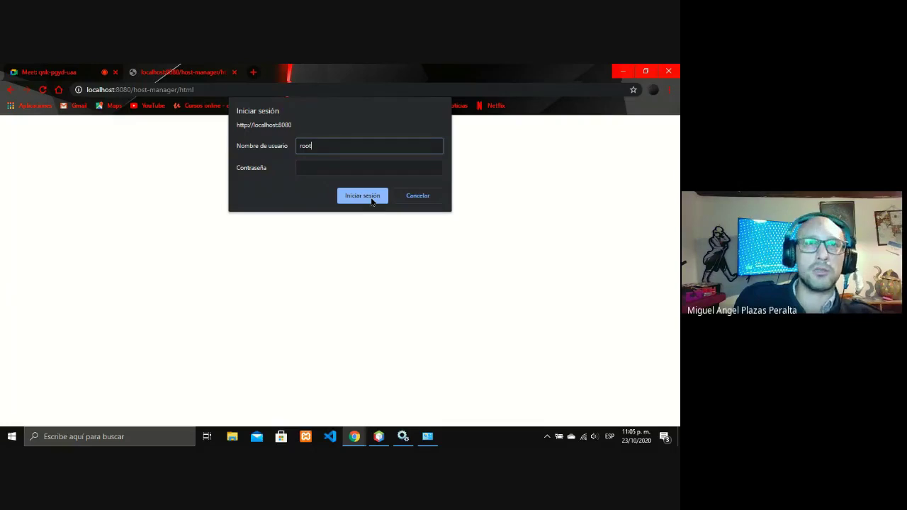
{"action": "left_click", "coordinate": [365, 170]}
{"action": "type", "text": "root"}
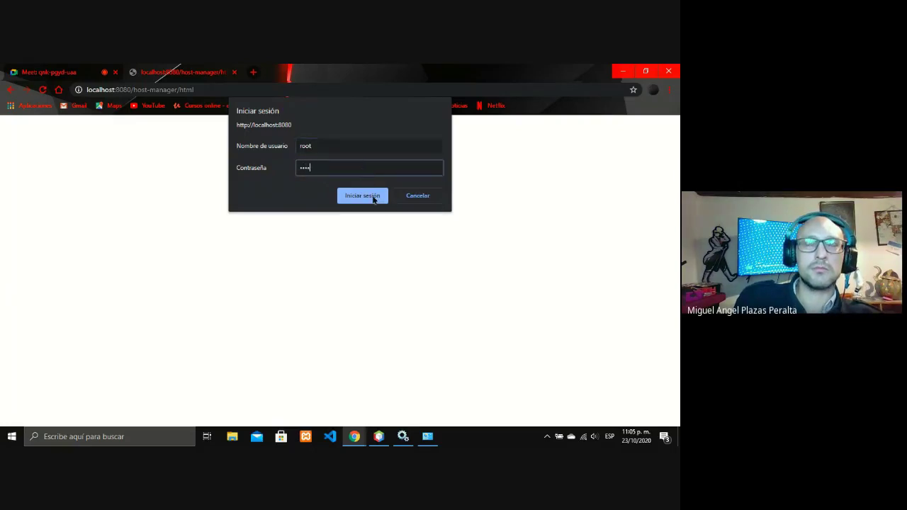
{"action": "left_click", "coordinate": [373, 197]}
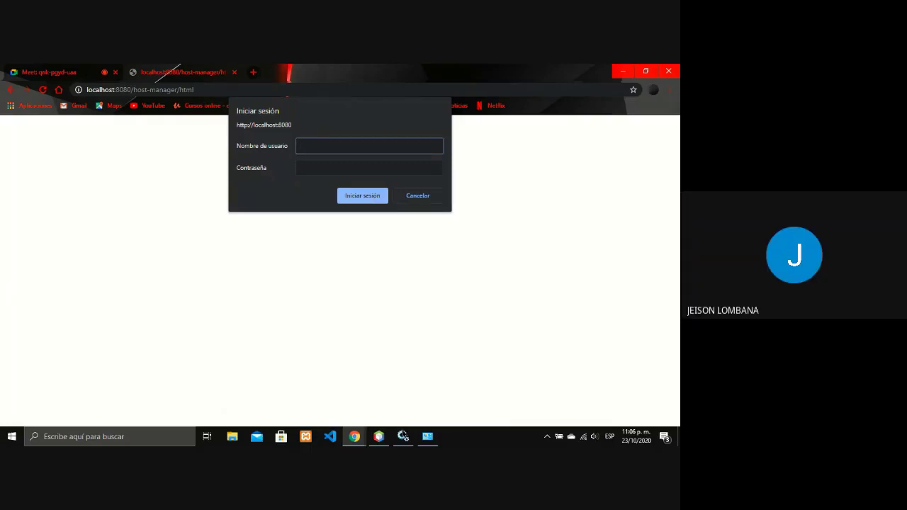
{"action": "left_click", "coordinate": [402, 436]}
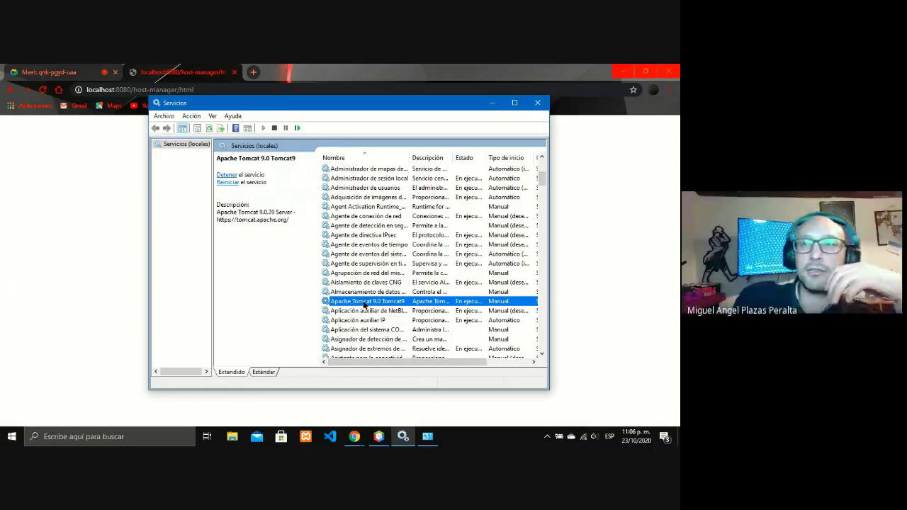
{"action": "left_click", "coordinate": [142, 429]}
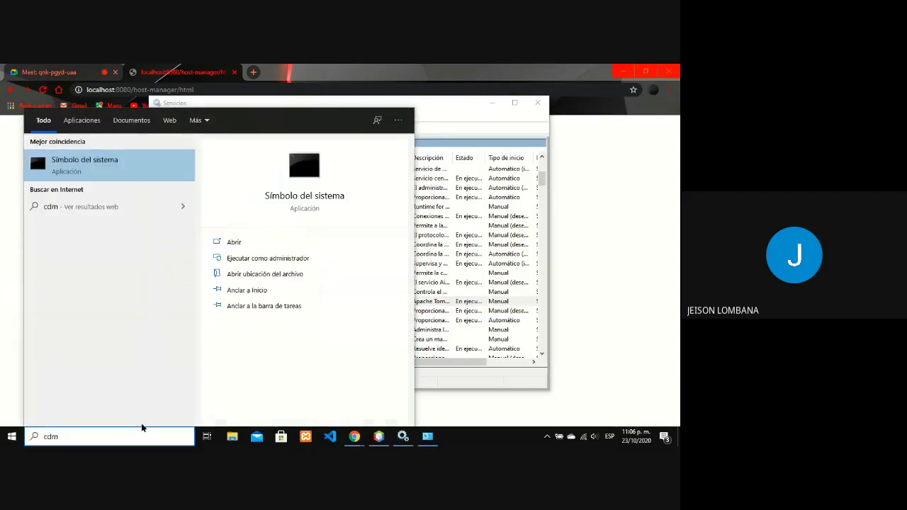
{"action": "key", "text": "Escape"}
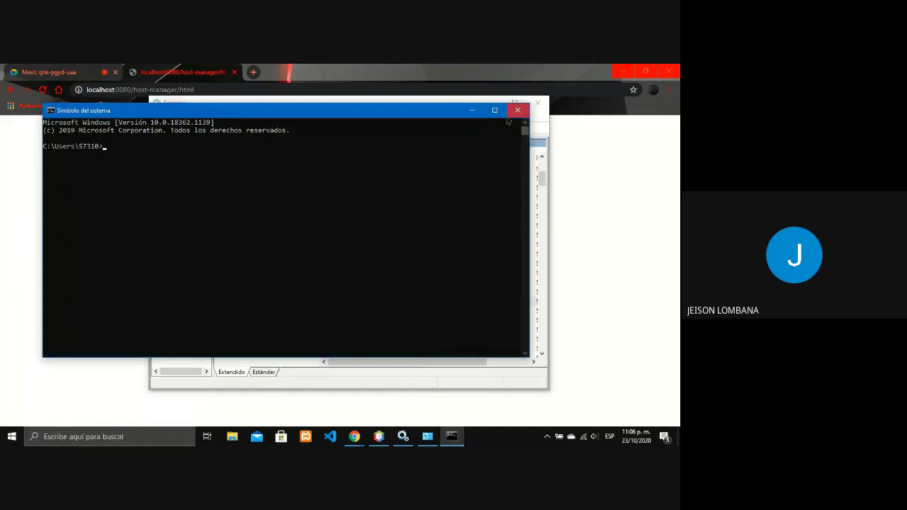
{"action": "left_click", "coordinate": [517, 109]}
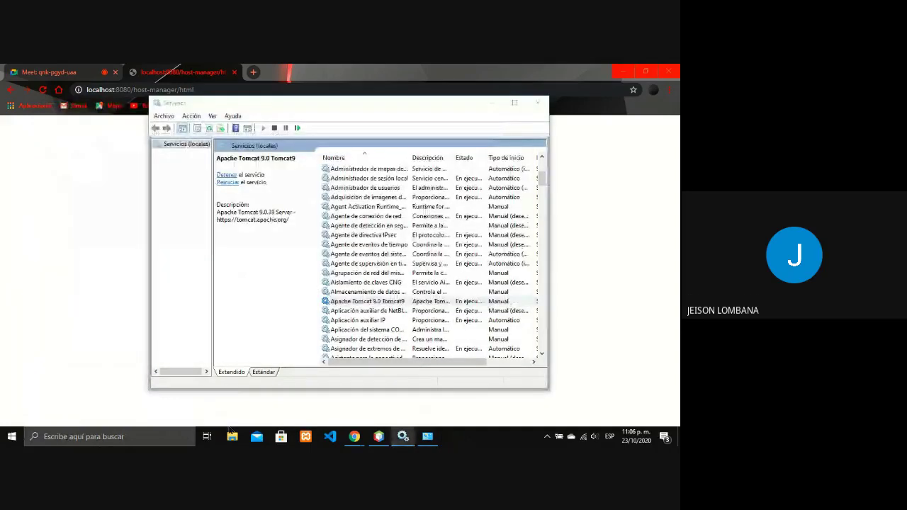
Browse to C:\Program Files\Apache Software Foundation\Tomcat 9.0 and grant access to the folder
{"action": "left_click", "coordinate": [231, 433]}
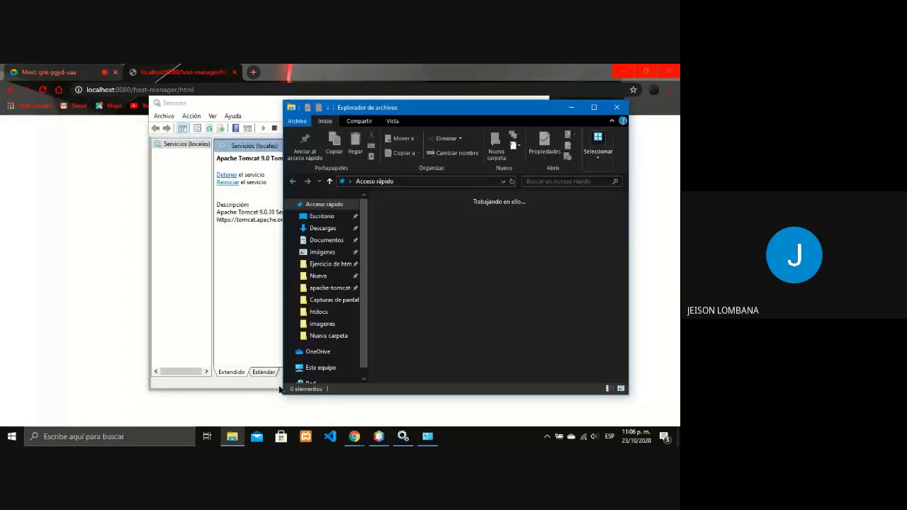
{"action": "scroll", "coordinate": [366, 302], "scroll_direction": "down", "scroll_amount": 3}
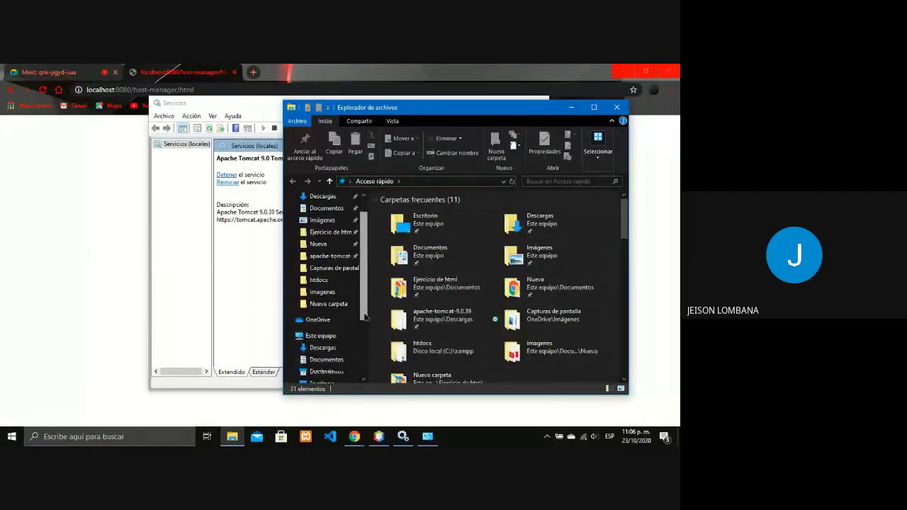
{"action": "left_click", "coordinate": [329, 348]}
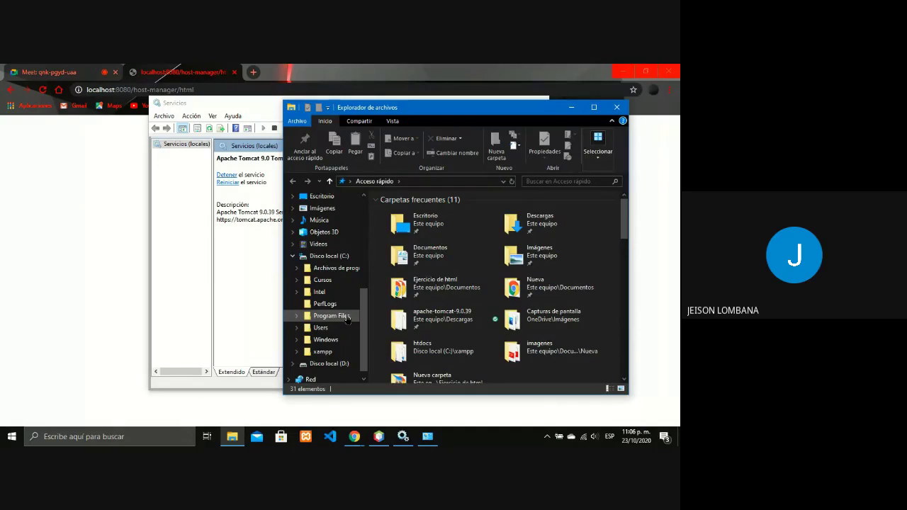
{"action": "left_click", "coordinate": [347, 319]}
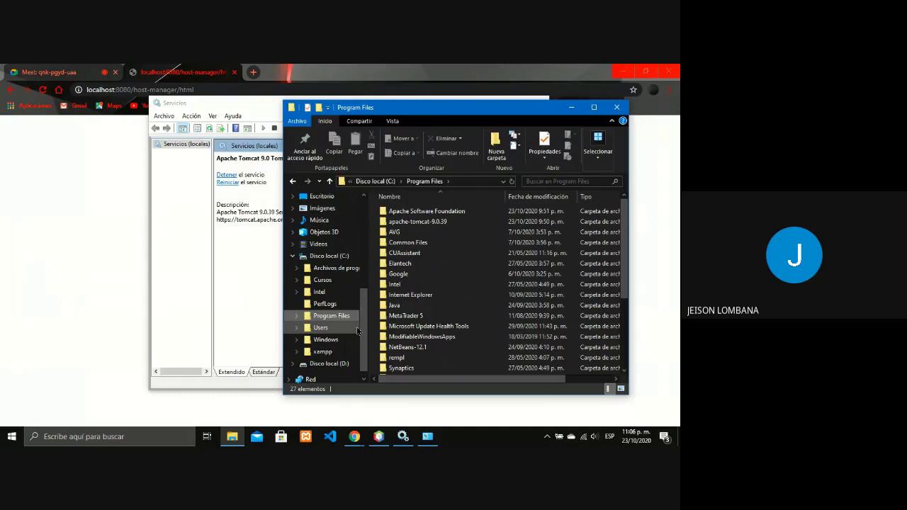
{"action": "double_click", "coordinate": [436, 212]}
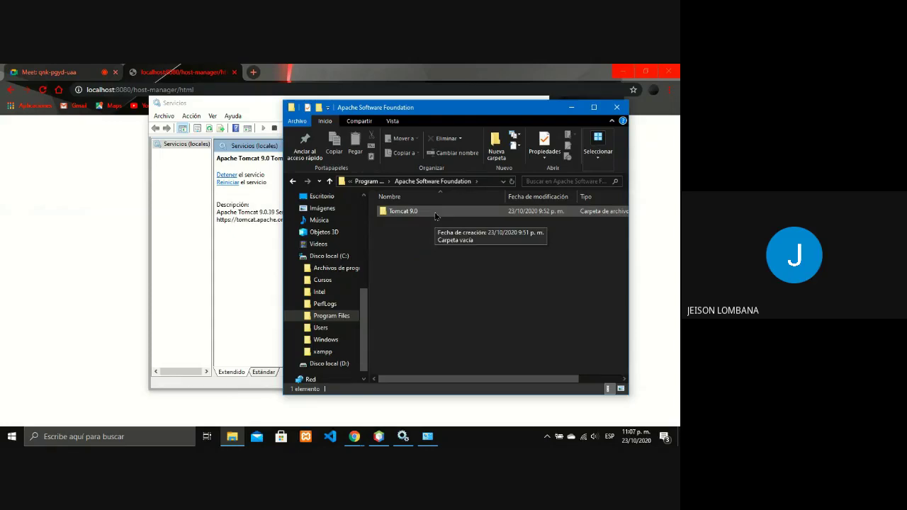
{"action": "double_click", "coordinate": [436, 212]}
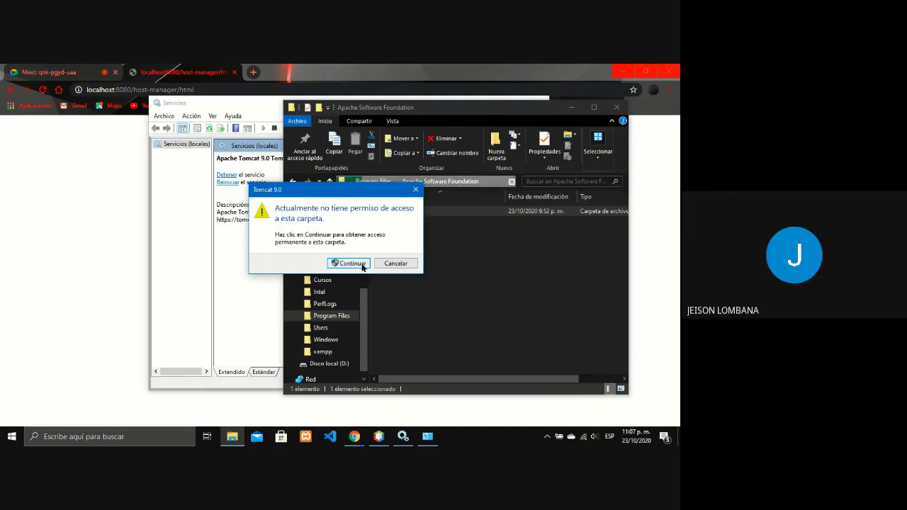
{"action": "left_click", "coordinate": [362, 266]}
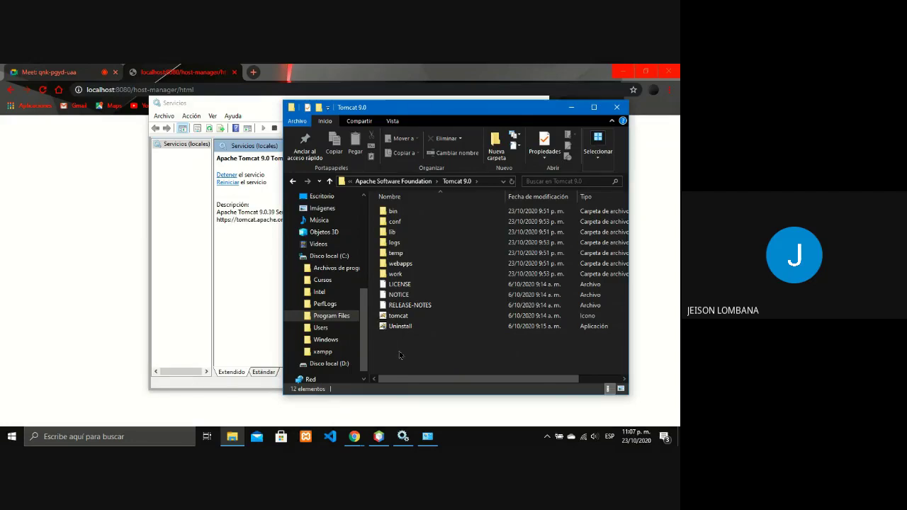
Open the conf folder and open tomcat-users with Abrir con > Bloc de notas
{"action": "left_click", "coordinate": [395, 223]}
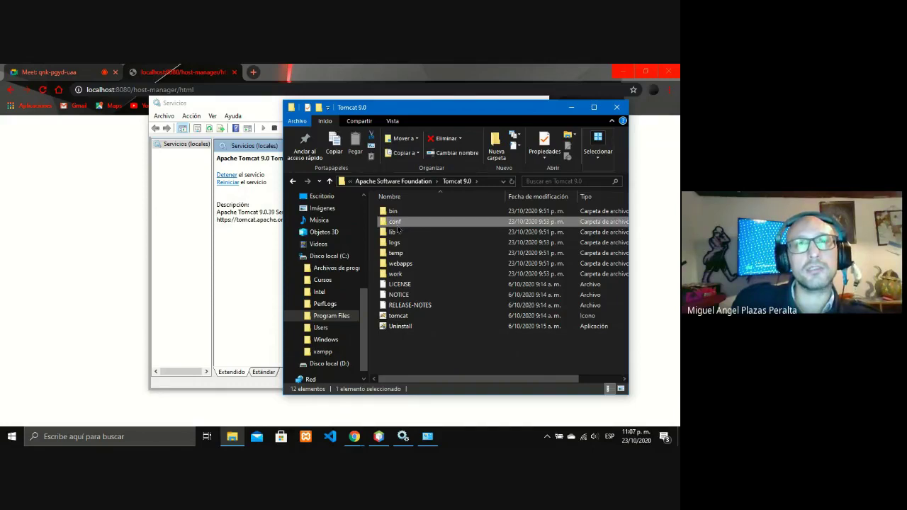
{"action": "key", "text": "Return"}
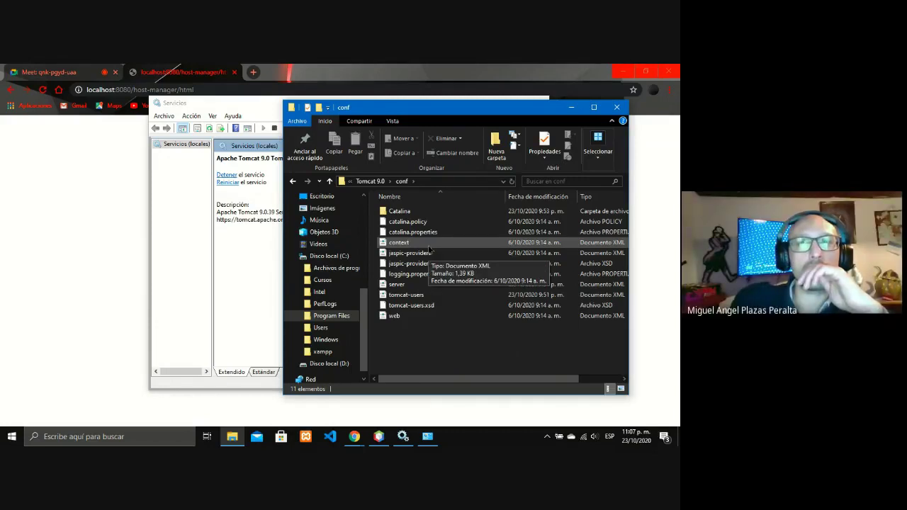
{"action": "left_click", "coordinate": [422, 296]}
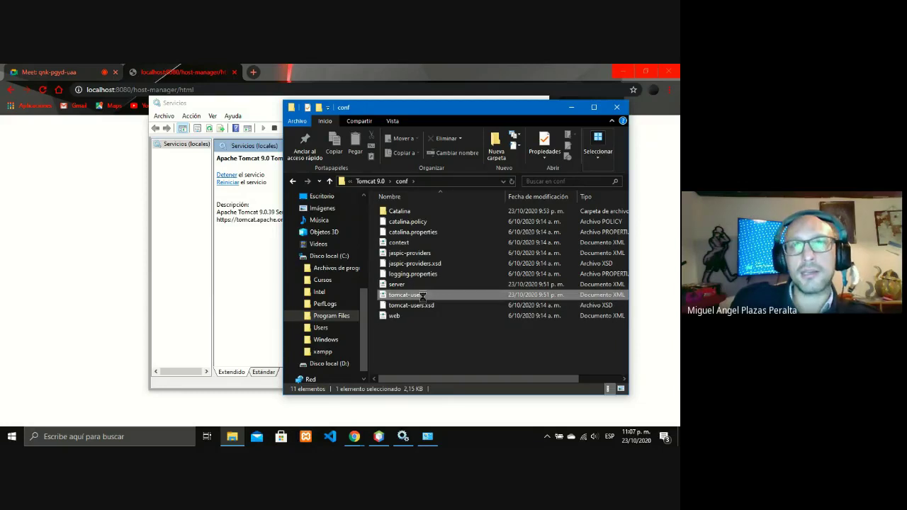
{"action": "right_click", "coordinate": [422, 295]}
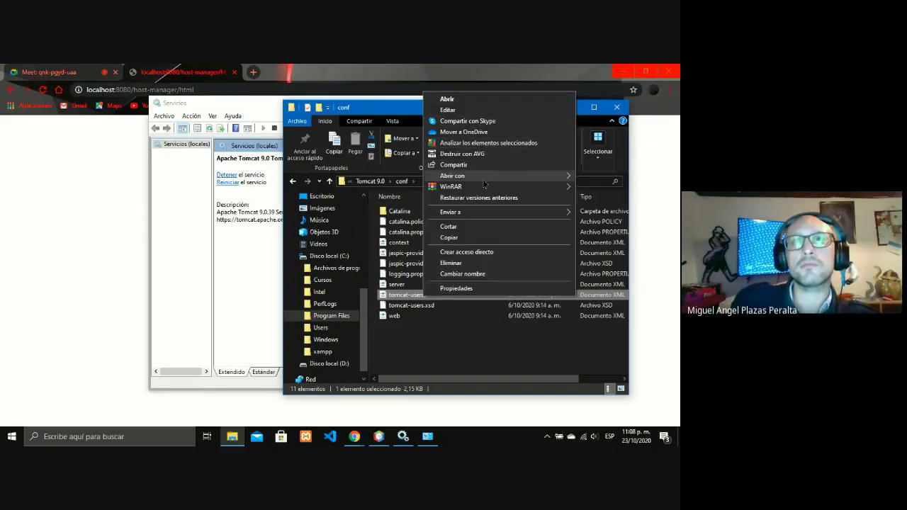
{"action": "mouse_move", "coordinate": [521, 179]}
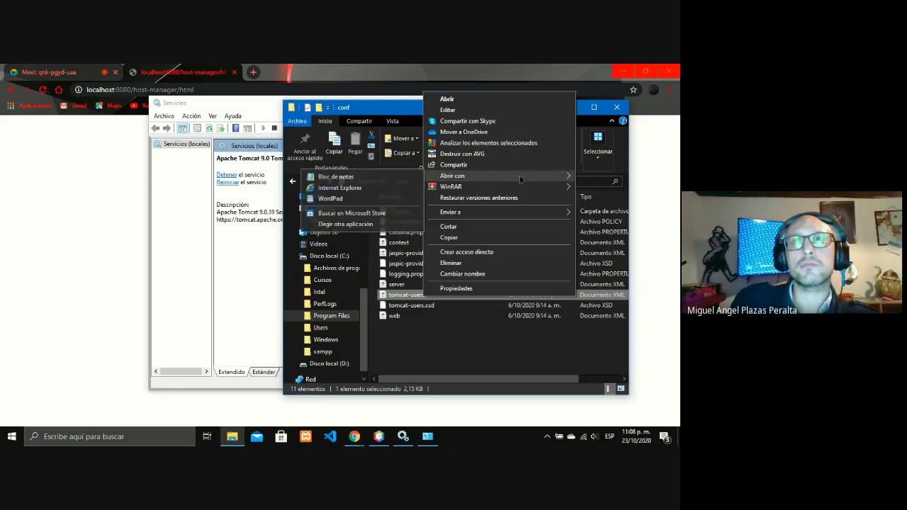
{"action": "left_click", "coordinate": [400, 177]}
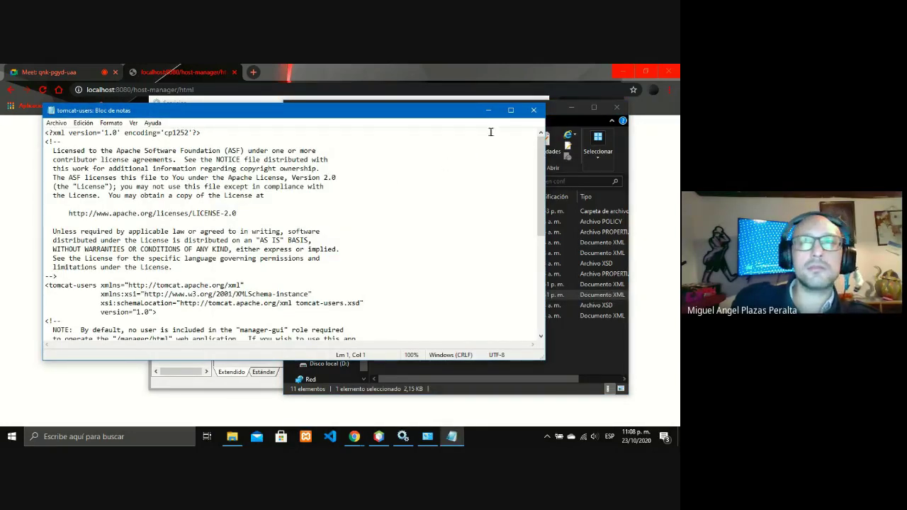
Maximize Notepad, scroll to tomcat-users.xml's sample role and user entries, then snap it right
{"action": "left_click", "coordinate": [509, 111]}
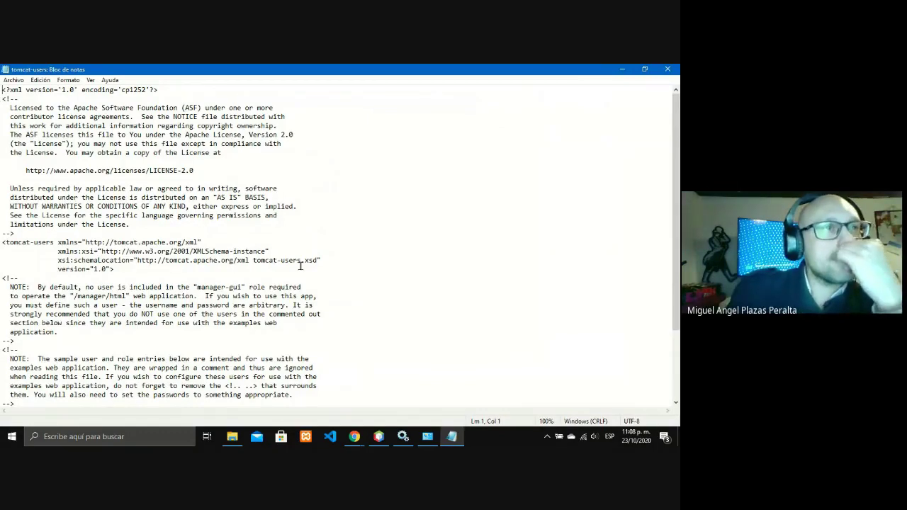
{"action": "scroll", "coordinate": [300, 266], "scroll_direction": "down", "scroll_amount": 1}
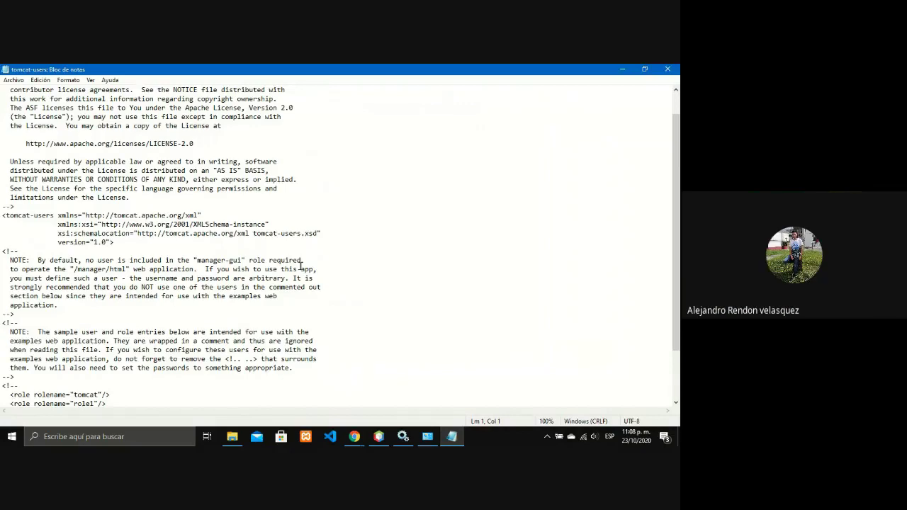
{"action": "scroll", "coordinate": [300, 266], "scroll_direction": "down", "scroll_amount": 3}
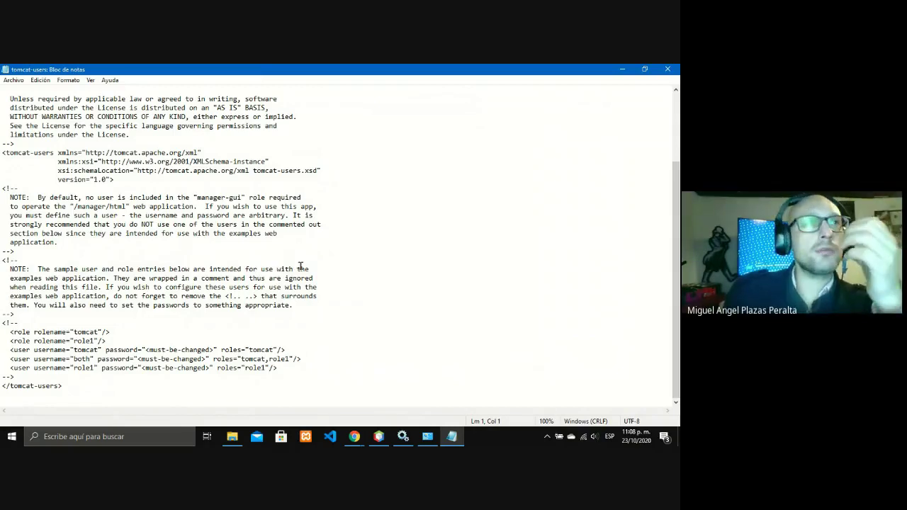
{"action": "scroll", "coordinate": [257, 278], "scroll_direction": "up", "scroll_amount": 4}
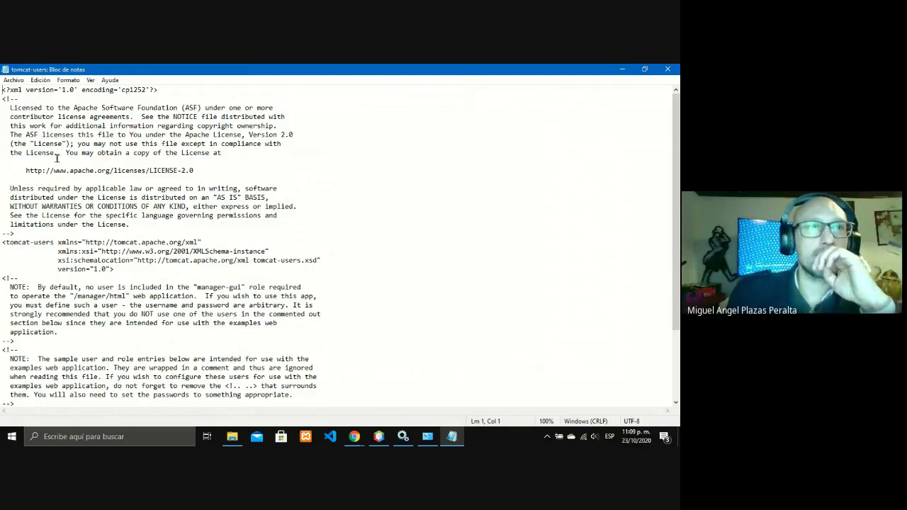
{"action": "key", "text": "super+Right"}
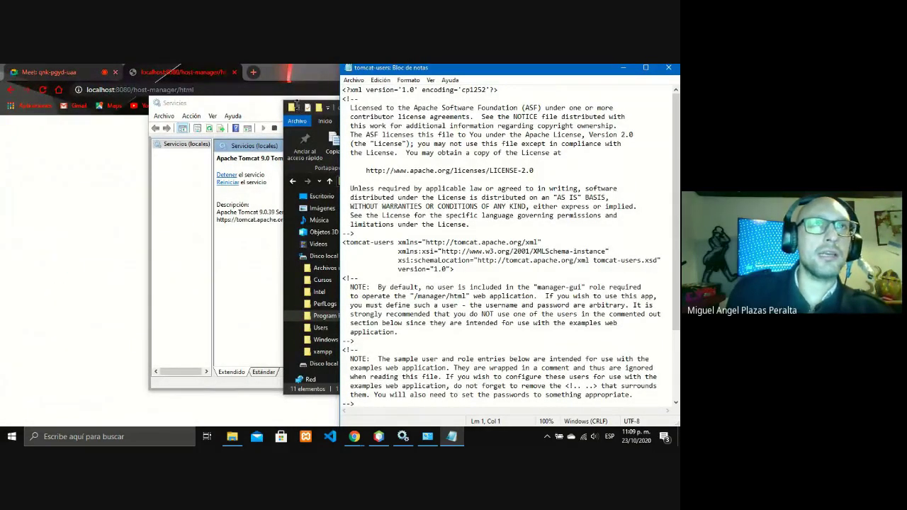
Minimize the conf folder window and bring Chrome's host-manager sign-in prompt forward
{"action": "left_click", "coordinate": [290, 142]}
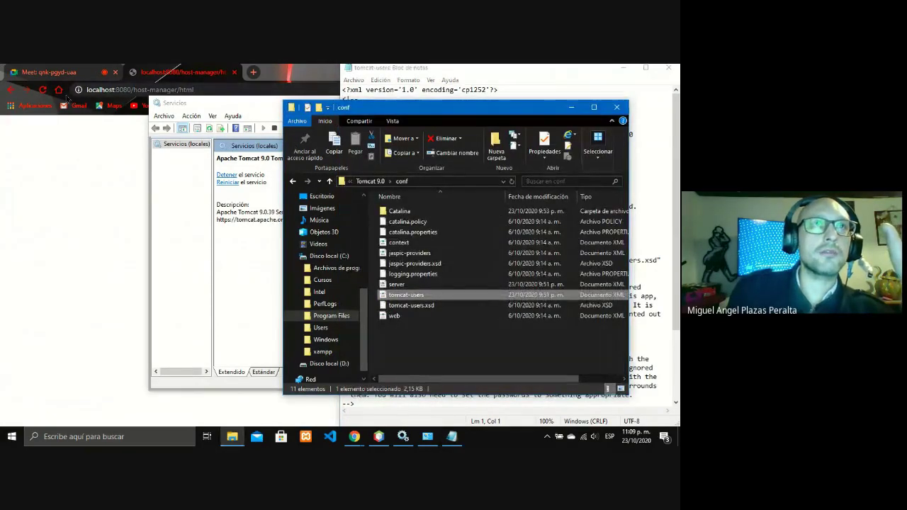
{"action": "left_click", "coordinate": [571, 108]}
{"action": "left_click", "coordinate": [267, 79]}
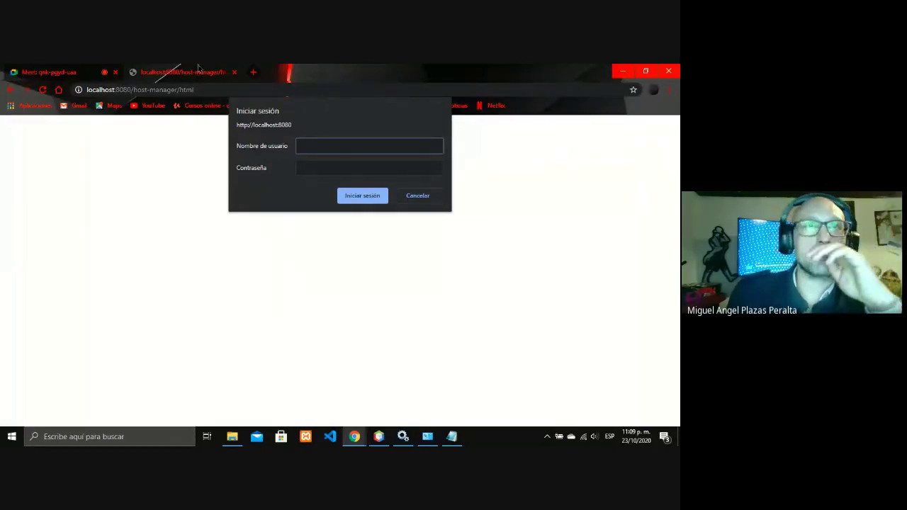
Snap Chrome left beside Notepad and enter username tomcat plus a password at the sign-in prompt
{"action": "key", "text": "super+Left"}
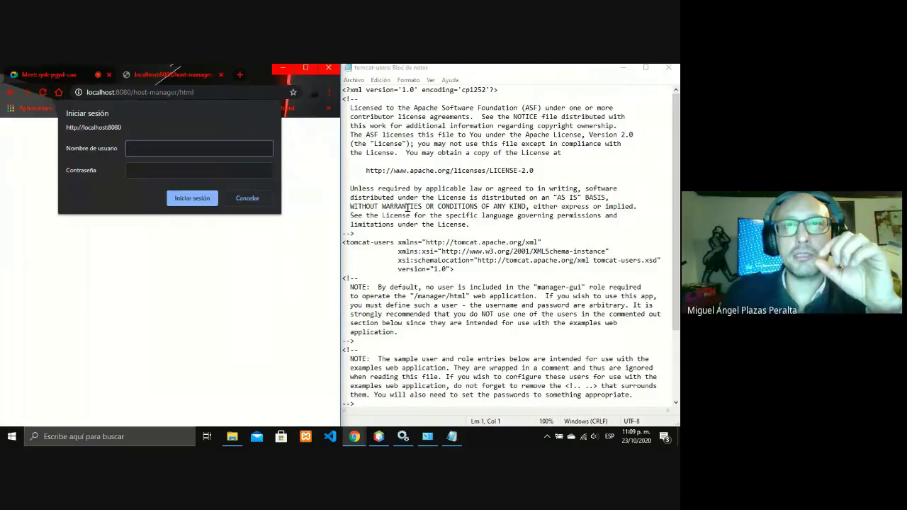
{"action": "scroll", "coordinate": [451, 280], "scroll_direction": "down", "scroll_amount": 4}
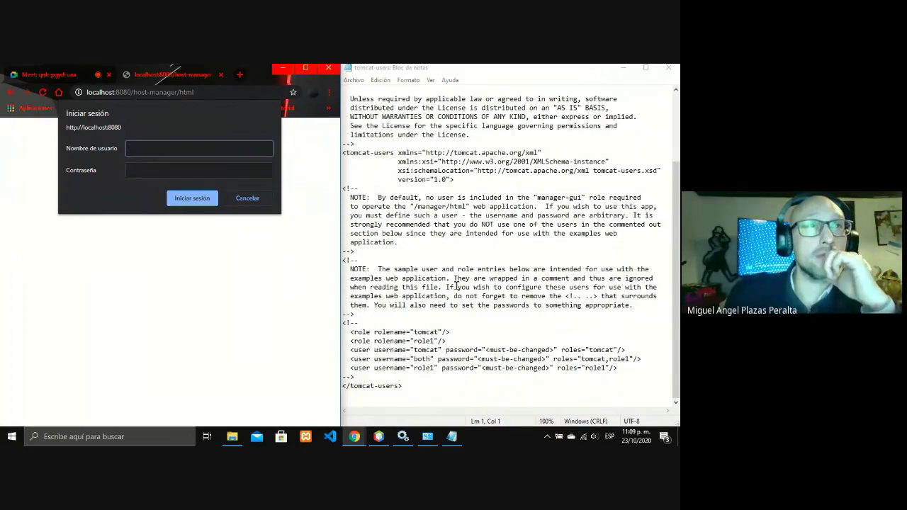
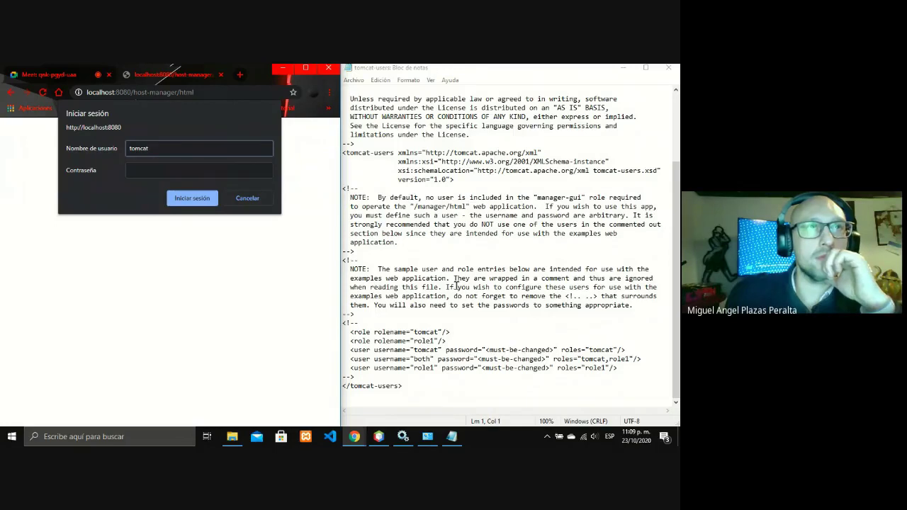
{"action": "key", "text": "Tab"}
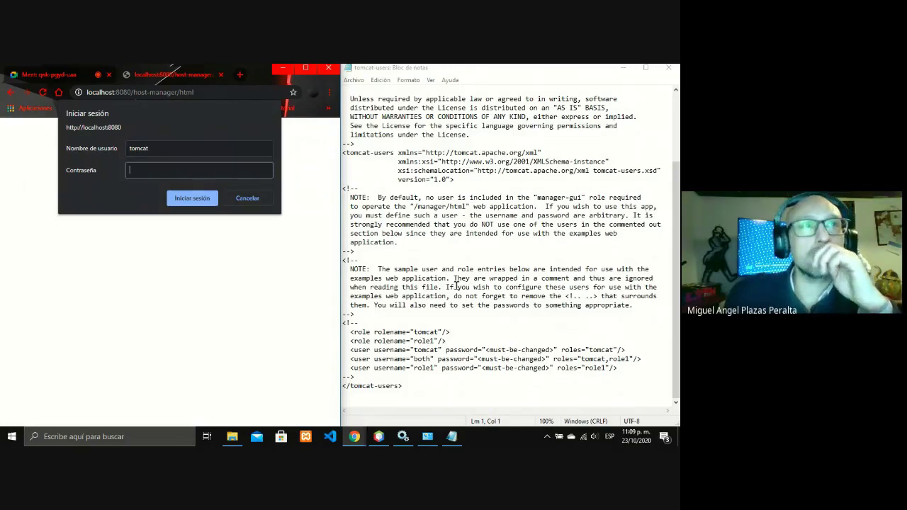
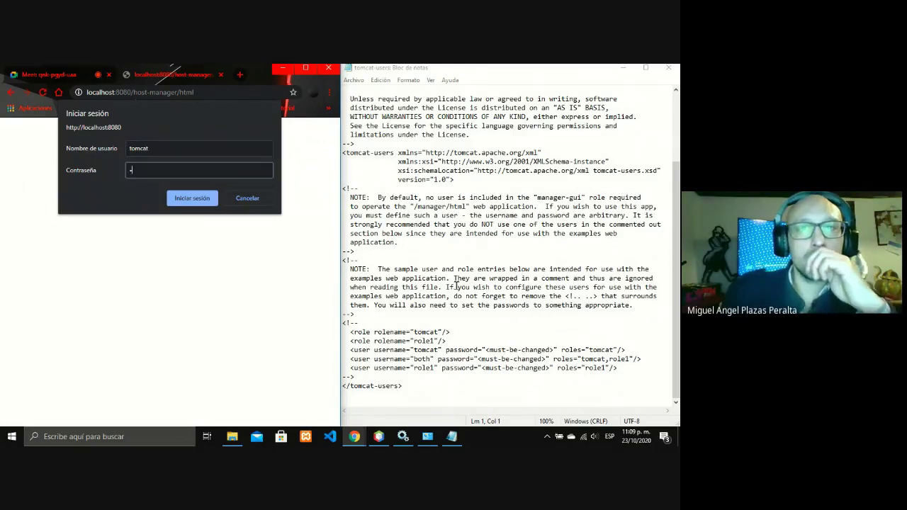
{"action": "key", "text": "BackSpace"}
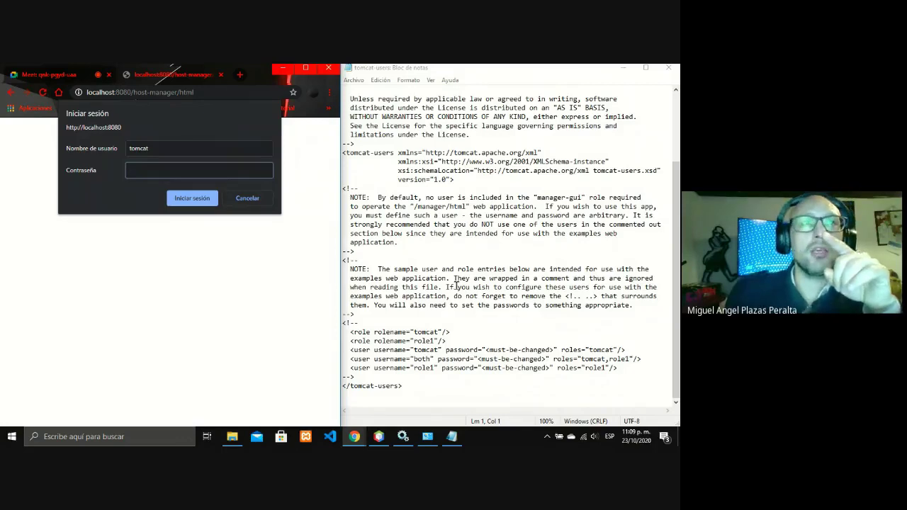
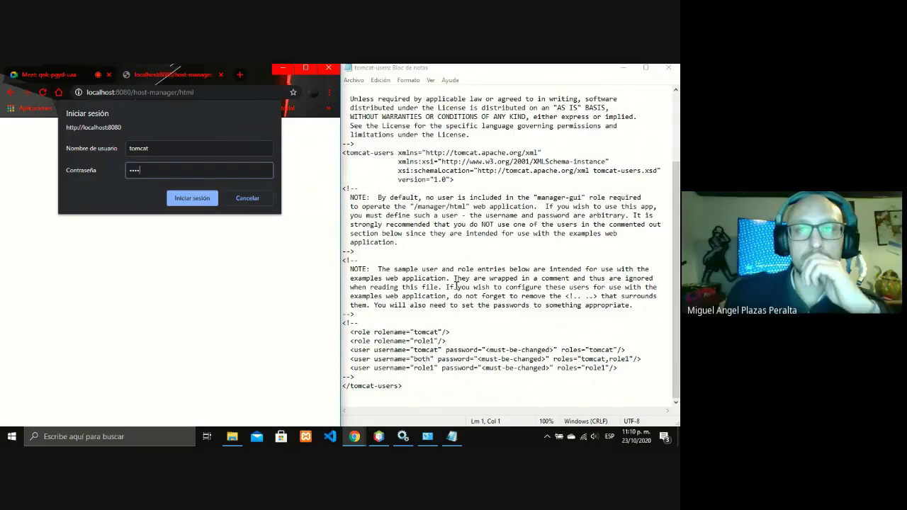
{"action": "key", "text": "BackSpace"}
{"action": "key", "text": "BackSpace"}
{"action": "key", "text": "BackSpace"}
{"action": "key", "text": "BackSpace"}
{"action": "key", "text": "BackSpace"}
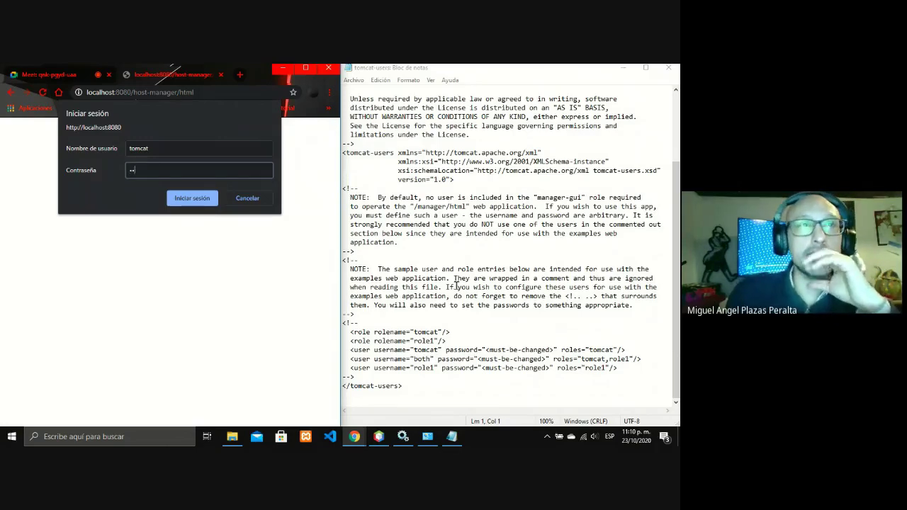
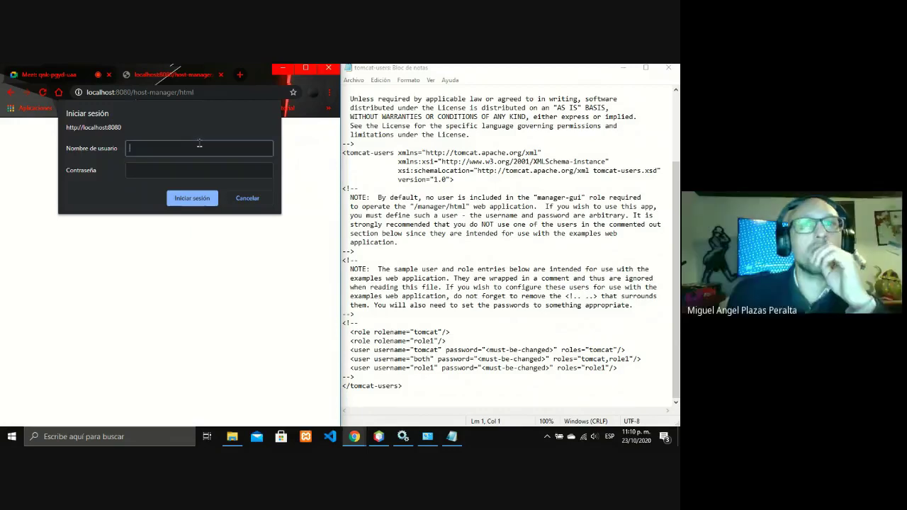
Submit the host-manager login as 'tomcat', then enter 'role1' in the re-shown prompt
{"action": "type", "text": "tomcat"}
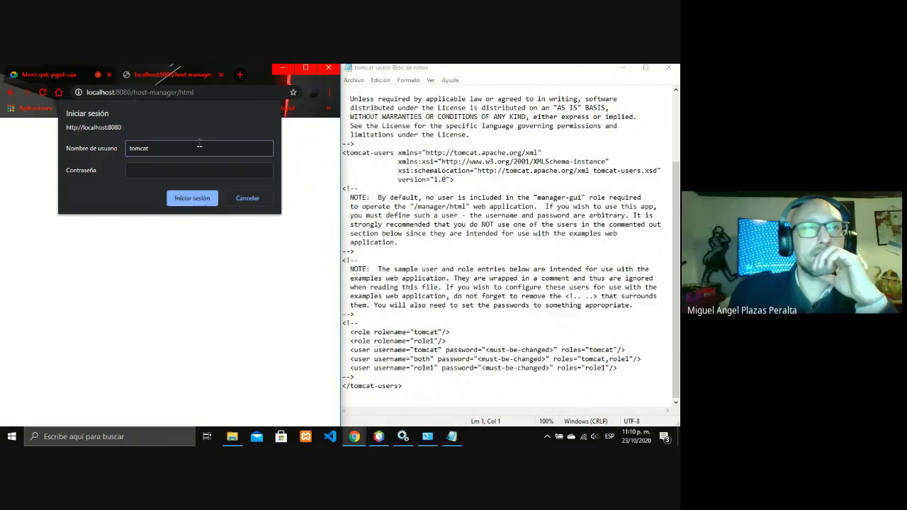
{"action": "left_click", "coordinate": [187, 200]}
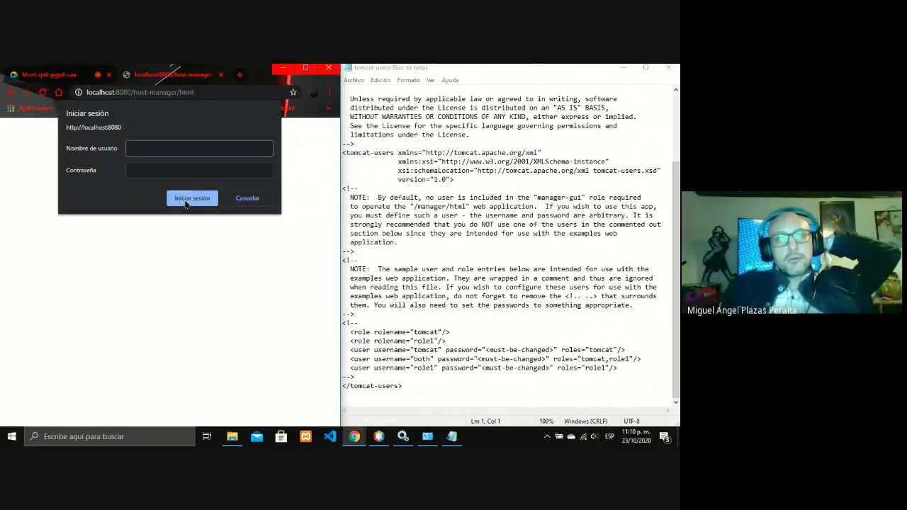
{"action": "type", "text": "role1"}
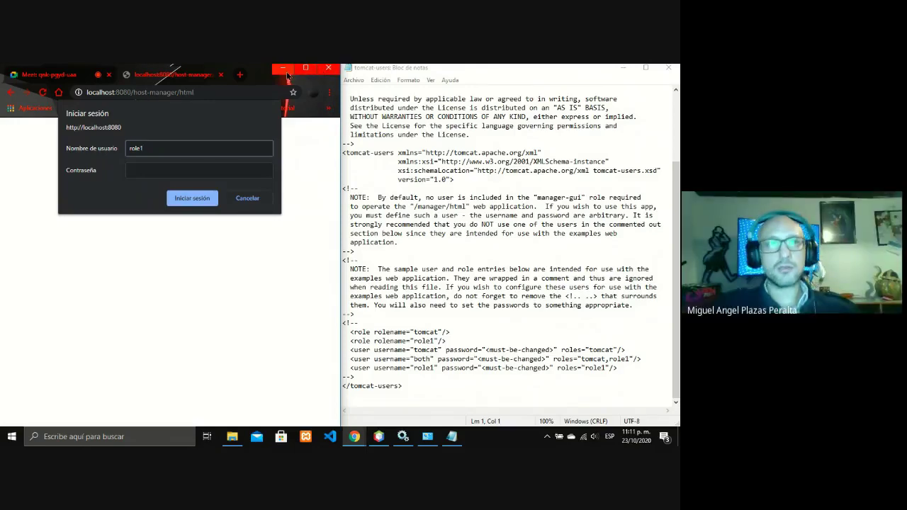
Minimize Chrome and Notepad, restore Chrome, and switch to the Meet call
{"action": "left_click", "coordinate": [283, 69]}
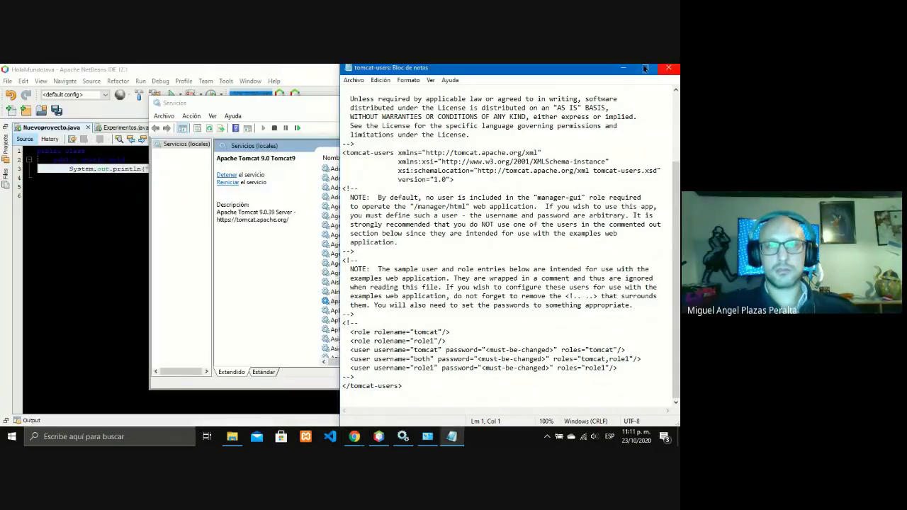
{"action": "left_click", "coordinate": [623, 68]}
{"action": "mouse_move", "coordinate": [354, 436]}
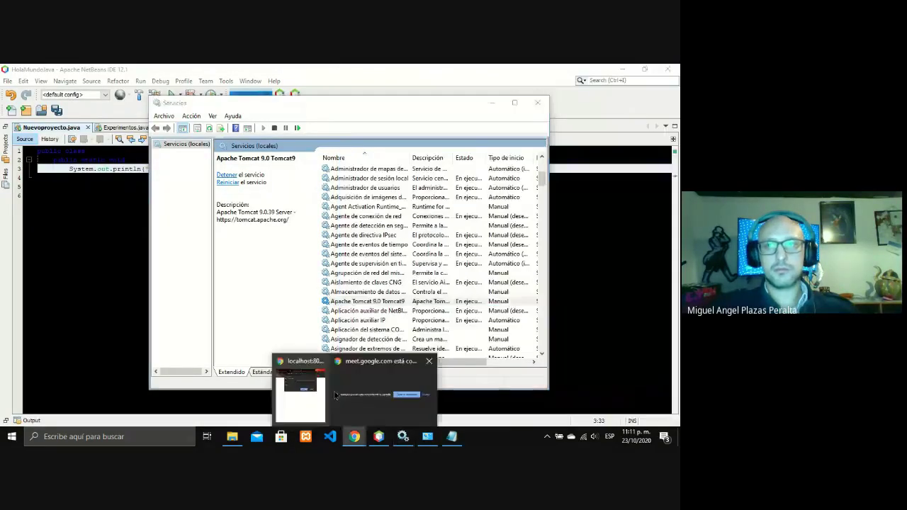
{"action": "left_click", "coordinate": [300, 393]}
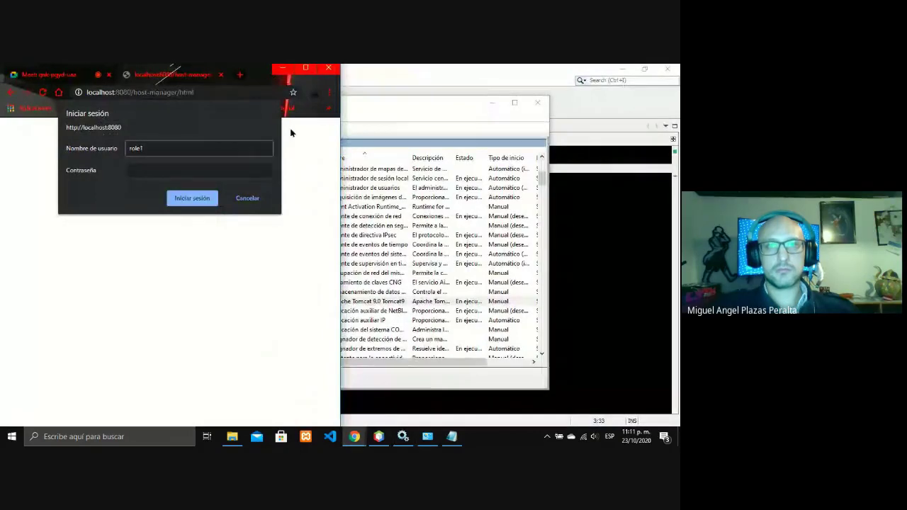
{"action": "left_click", "coordinate": [61, 74]}
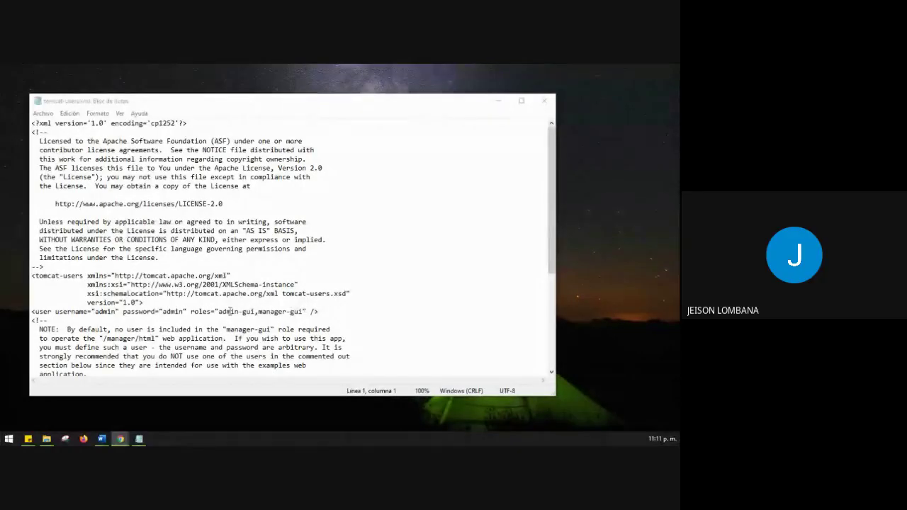
Select the admin user line and its username and password attributes in tomcat-users.xml, then return to Chrome
{"action": "left_click_drag", "start_coordinate": [33, 278], "coordinate": [133, 305]}
{"action": "left_click", "coordinate": [78, 307]}
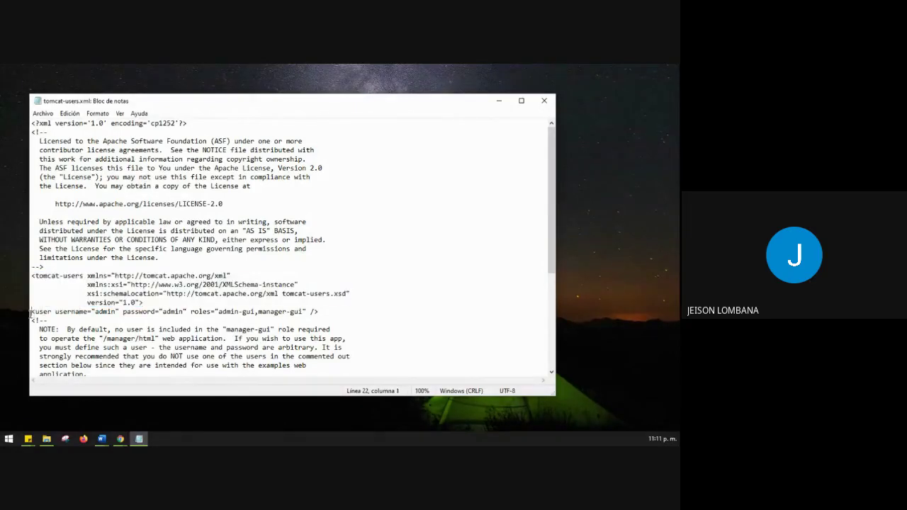
{"action": "left_click_drag", "start_coordinate": [31, 312], "coordinate": [326, 313]}
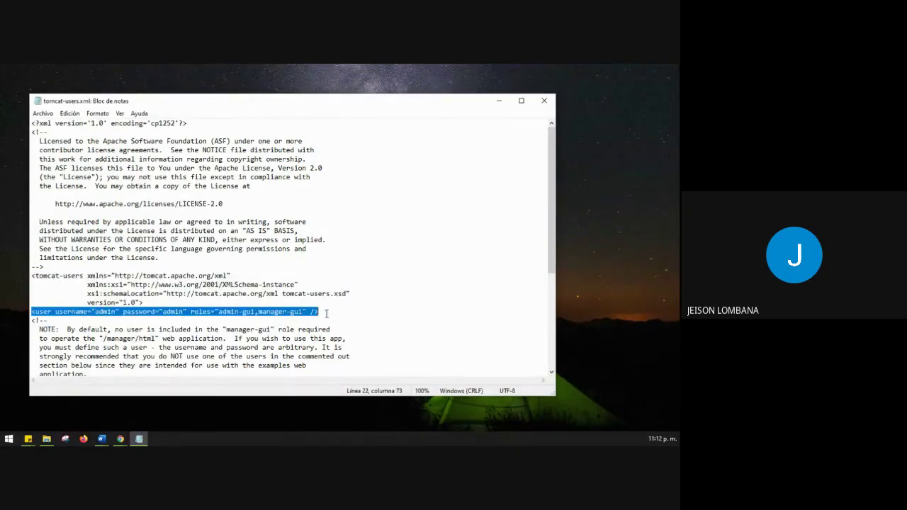
{"action": "left_click_drag", "start_coordinate": [54, 312], "coordinate": [304, 312]}
{"action": "left_click", "coordinate": [203, 312]}
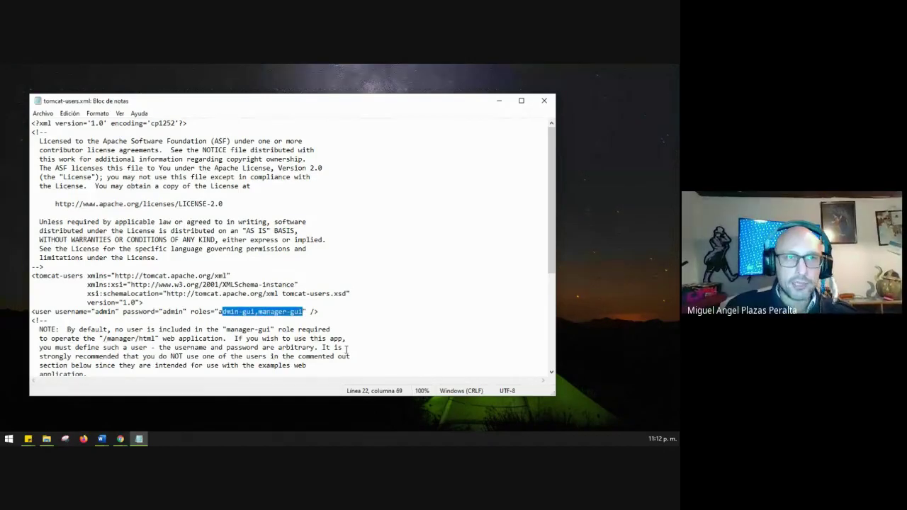
{"action": "scroll", "coordinate": [345, 350], "scroll_direction": "down", "scroll_amount": 6}
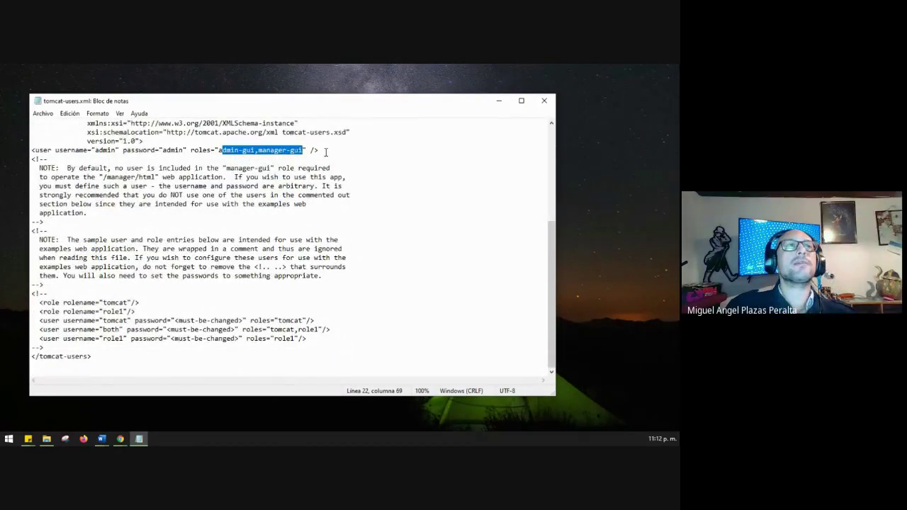
{"action": "left_click_drag", "start_coordinate": [325, 150], "coordinate": [26, 149]}
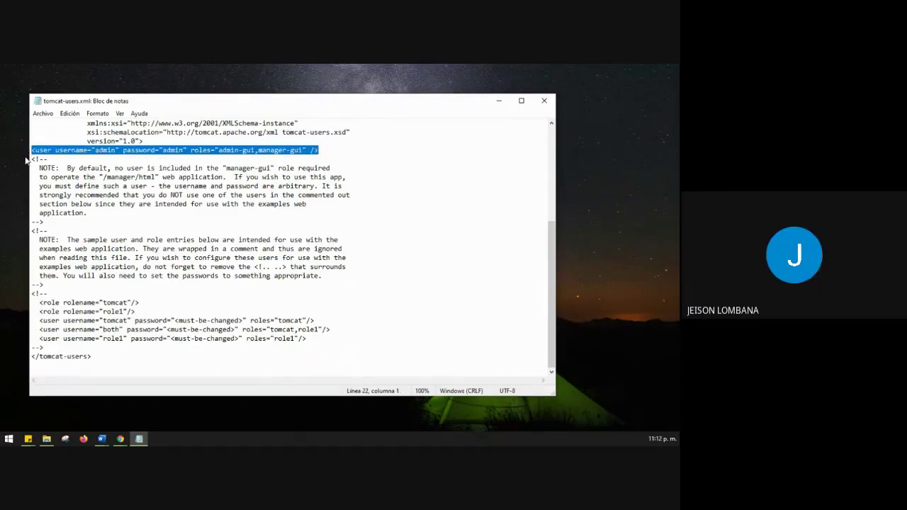
{"action": "key", "text": "alt+Tab"}
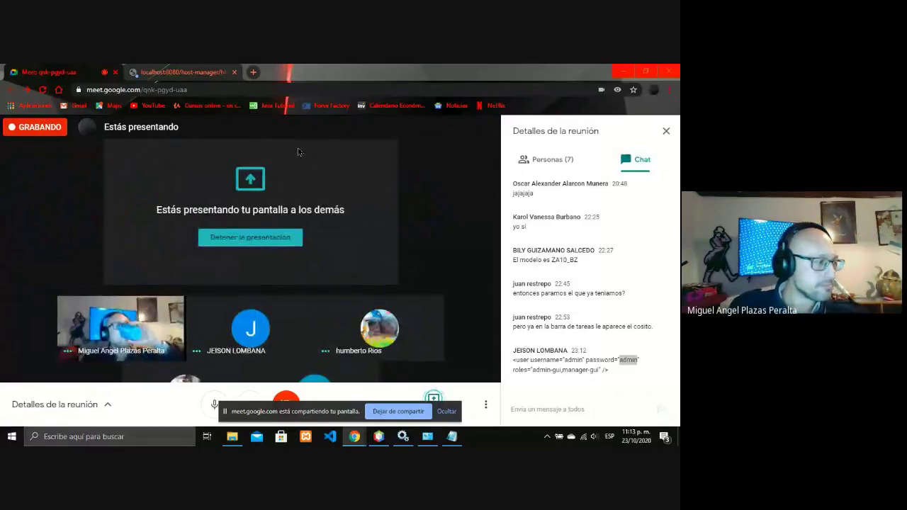
Cancel the host-manager sign-in to get 401 Unauthorized, then return to the Tomcat 9.0.39 welcome page
{"action": "key", "text": "ctrl+Tab"}
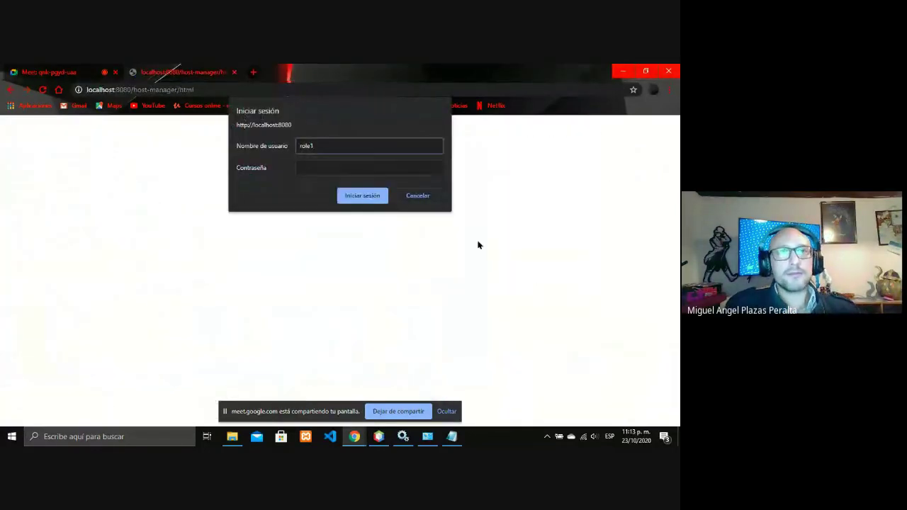
{"action": "key", "text": "BackSpace"}
{"action": "key", "text": "BackSpace"}
{"action": "key", "text": "BackSpace"}
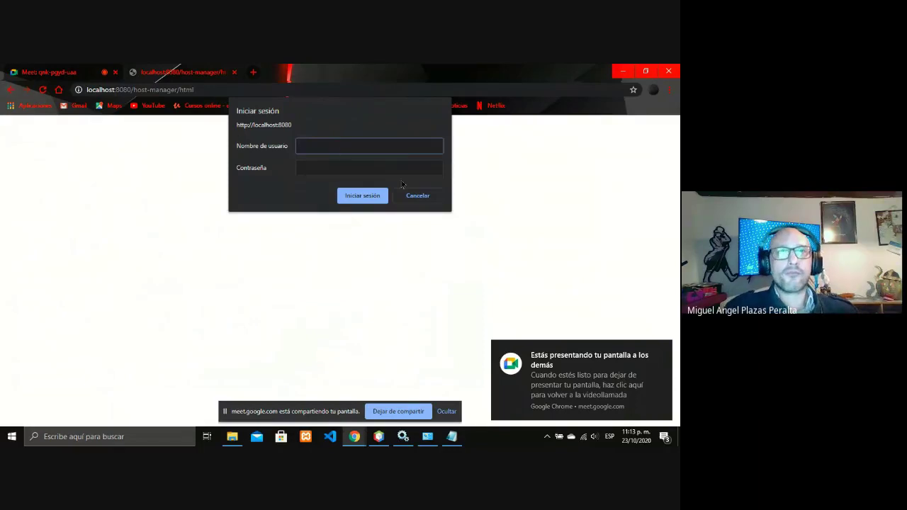
{"action": "left_click", "coordinate": [420, 196]}
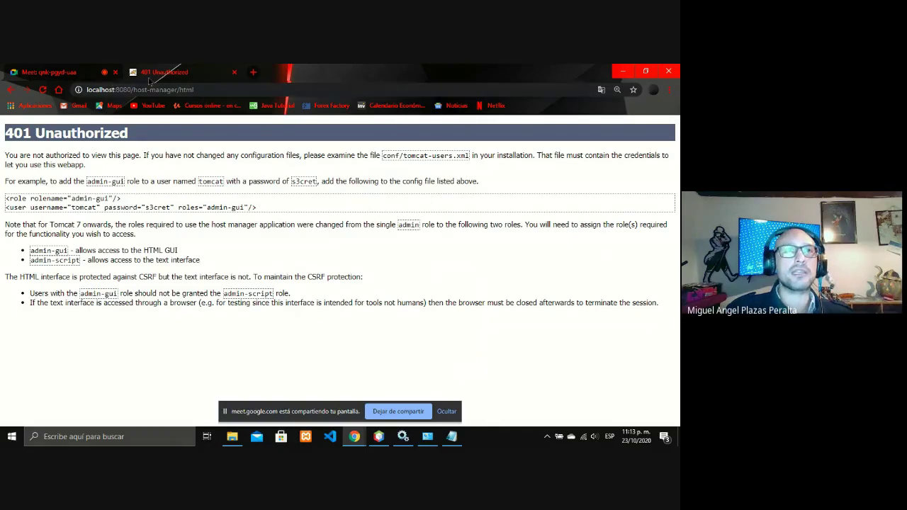
{"action": "left_click", "coordinate": [11, 92]}
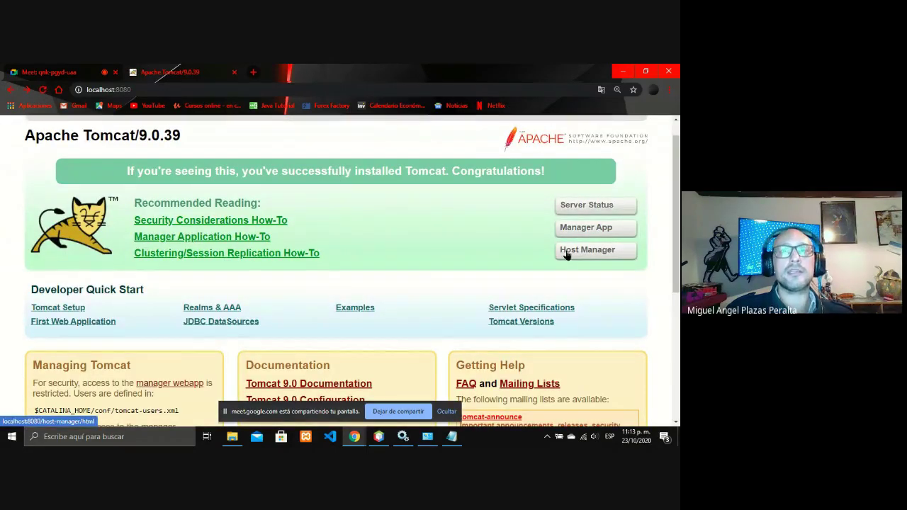
Open Host Manager and try signing in as 'tom', then as 'tomcat' with its password
{"action": "left_click", "coordinate": [567, 253]}
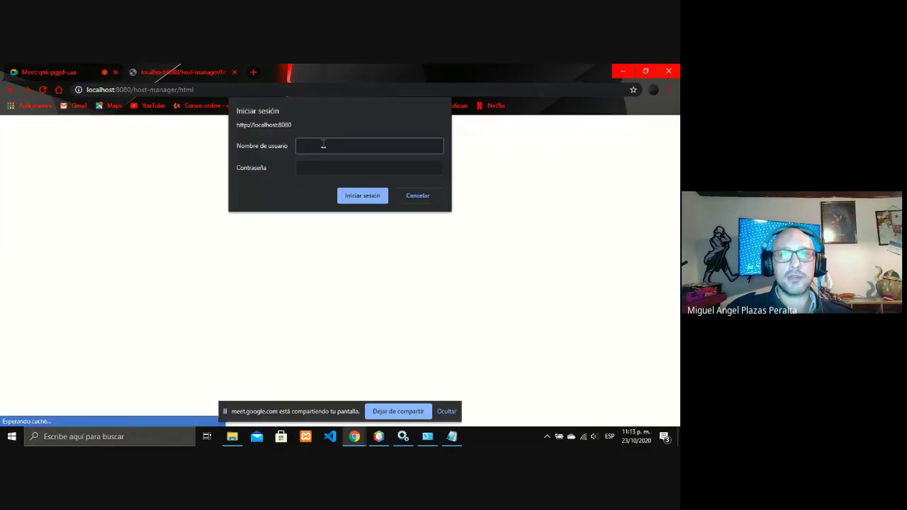
{"action": "type", "text": "tomcat"}
{"action": "key", "text": "Tab"}
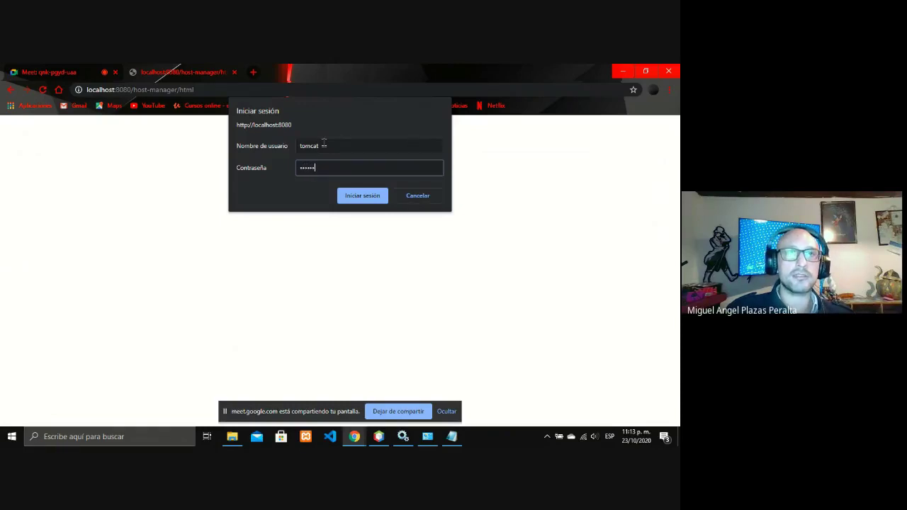
{"action": "key", "text": "Return"}
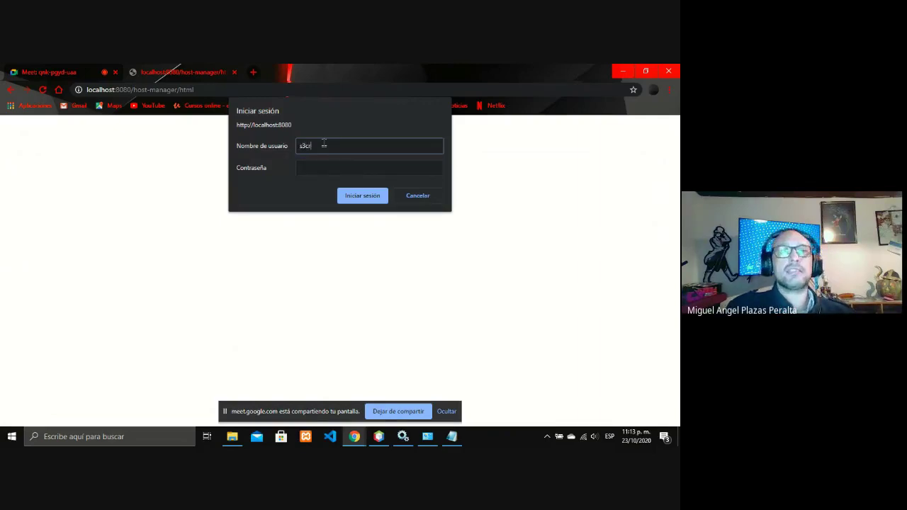
{"action": "type", "text": "t"}
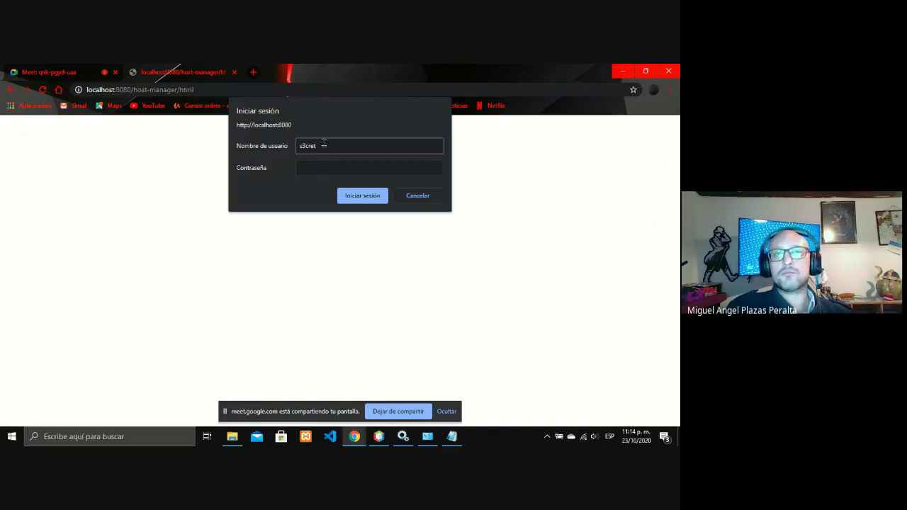
{"action": "key", "text": "BackSpace"}
{"action": "key", "text": "BackSpace"}
{"action": "key", "text": "BackSpace"}
{"action": "key", "text": "BackSpace"}
{"action": "key", "text": "BackSpace"}
{"action": "key", "text": "BackSpace"}
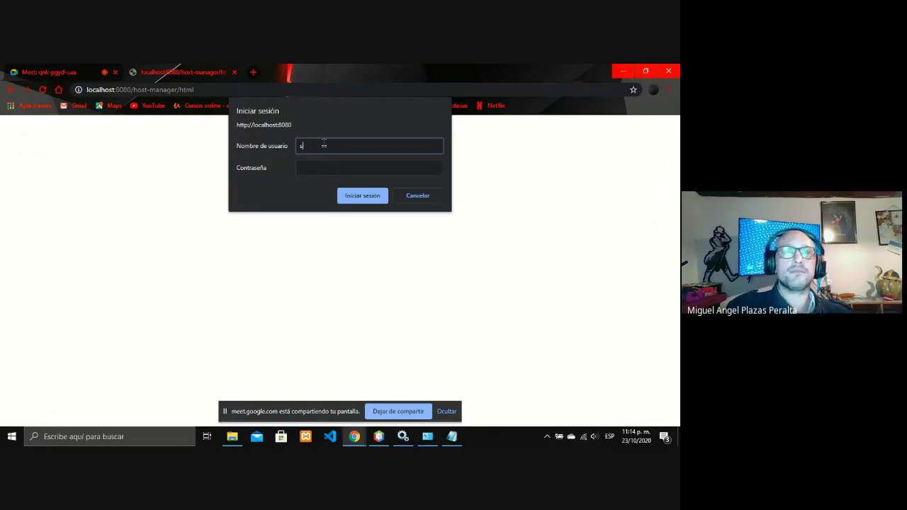
{"action": "type", "text": "tomcat"}
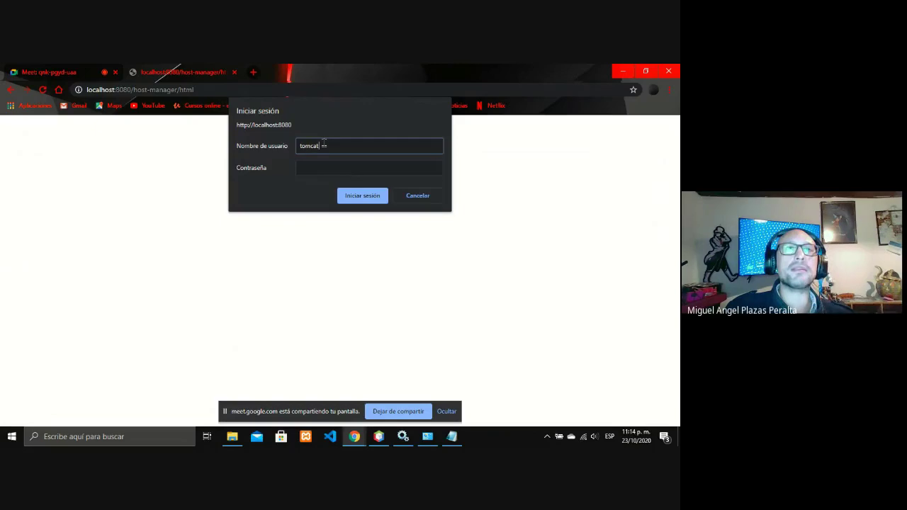
{"action": "key", "text": "Tab"}
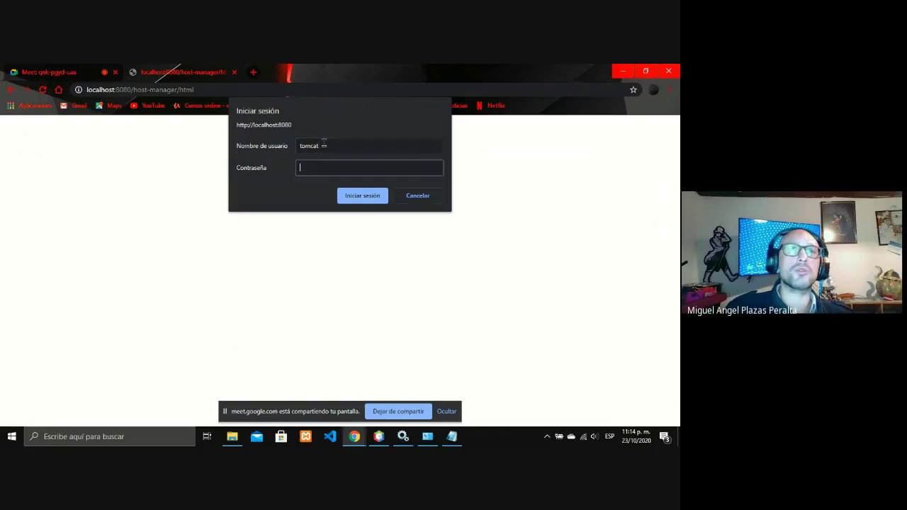
{"action": "type", "text": "s"}
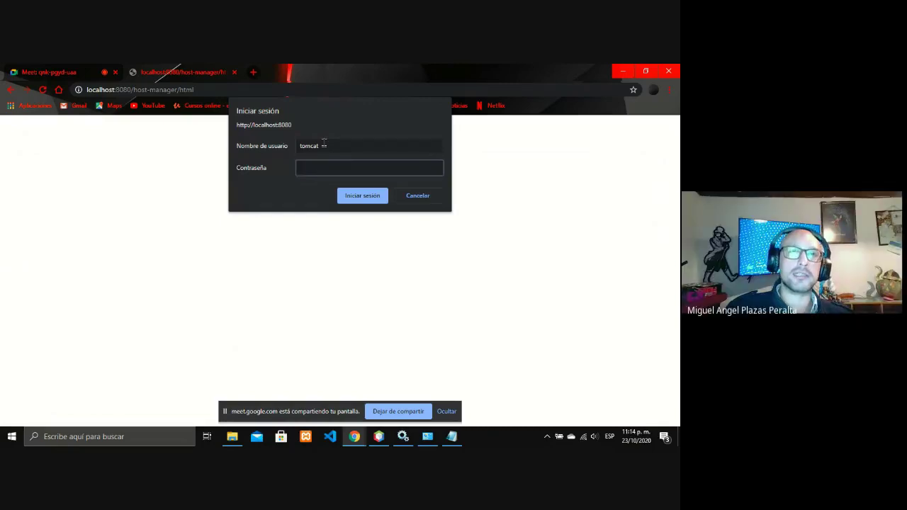
{"action": "key", "text": "Return"}
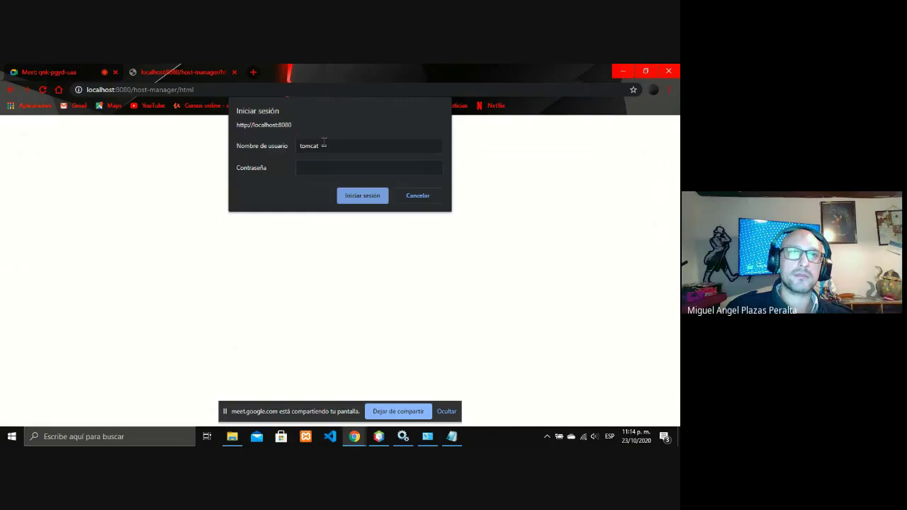
Retry the sign-in as 'root' with a password, then cancel the prompt
{"action": "left_click", "coordinate": [322, 147]}
{"action": "key", "text": "BackSpace"}
{"action": "key", "text": "BackSpace"}
{"action": "key", "text": "BackSpace"}
{"action": "key", "text": "BackSpace"}
{"action": "key", "text": "BackSpace"}
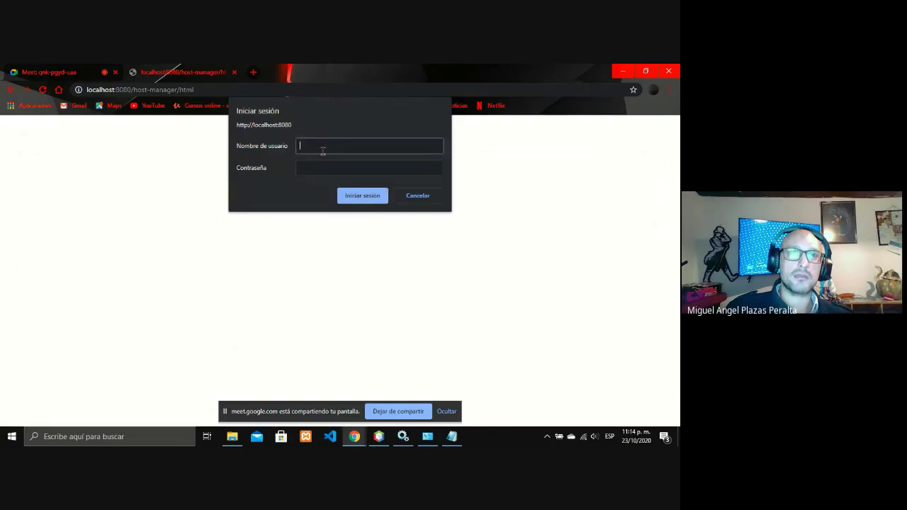
{"action": "type", "text": "root"}
{"action": "key", "text": "Tab"}
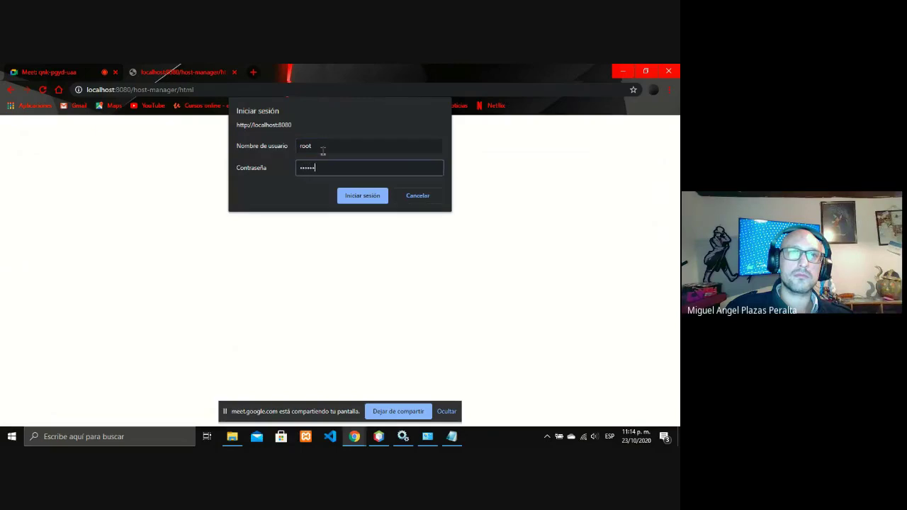
{"action": "key", "text": "Return"}
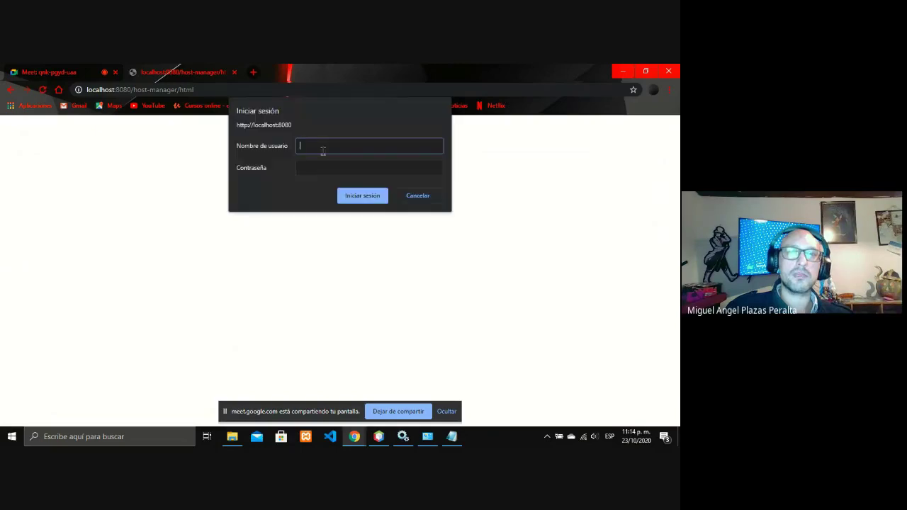
{"action": "left_click", "coordinate": [418, 196]}
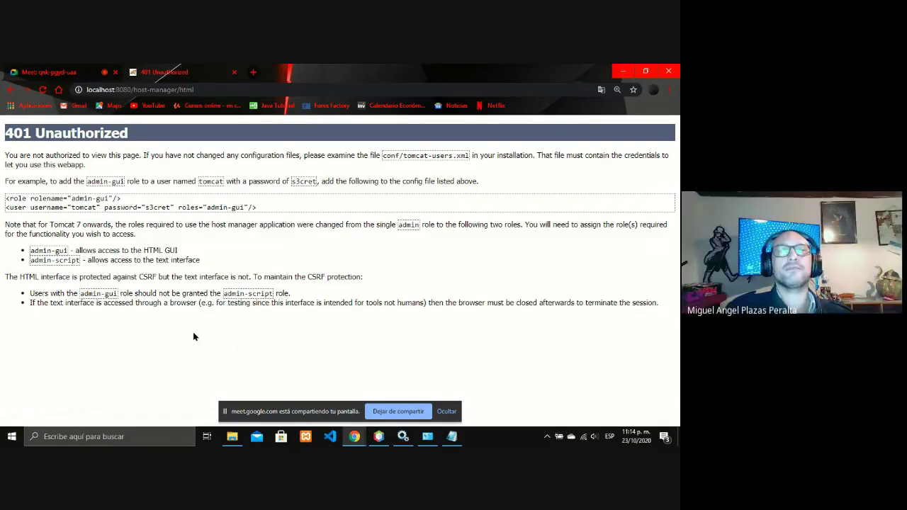
Stop the Apache Tomcat 9.0 Tomcat9 service with Detener in Services
{"action": "mouse_move", "coordinate": [405, 433]}
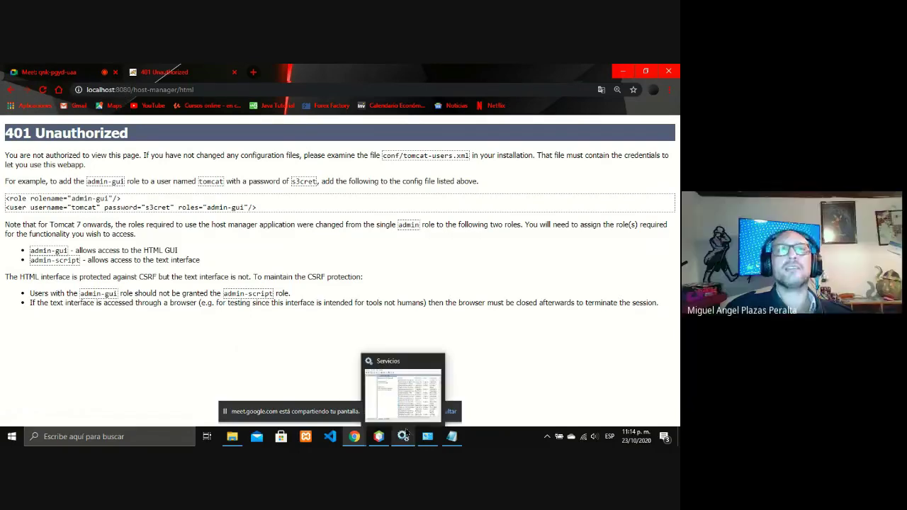
{"action": "left_click", "coordinate": [405, 435]}
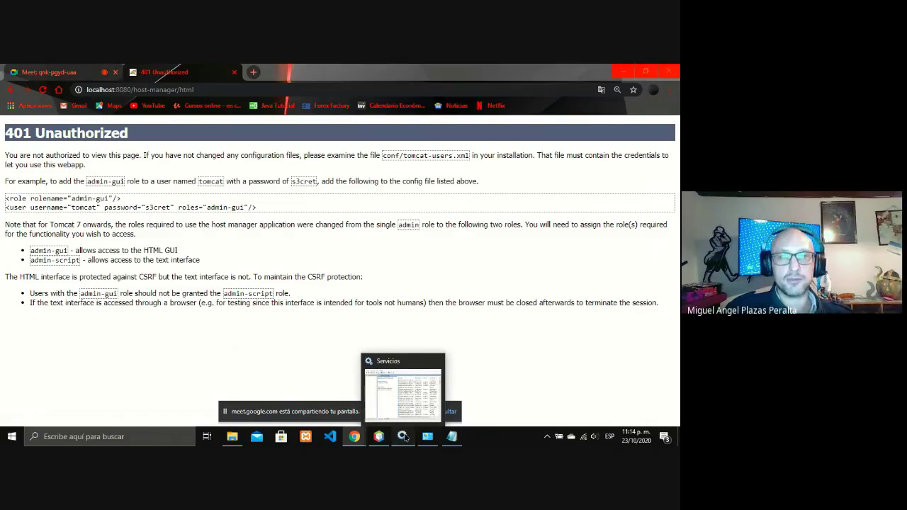
{"action": "right_click", "coordinate": [395, 304]}
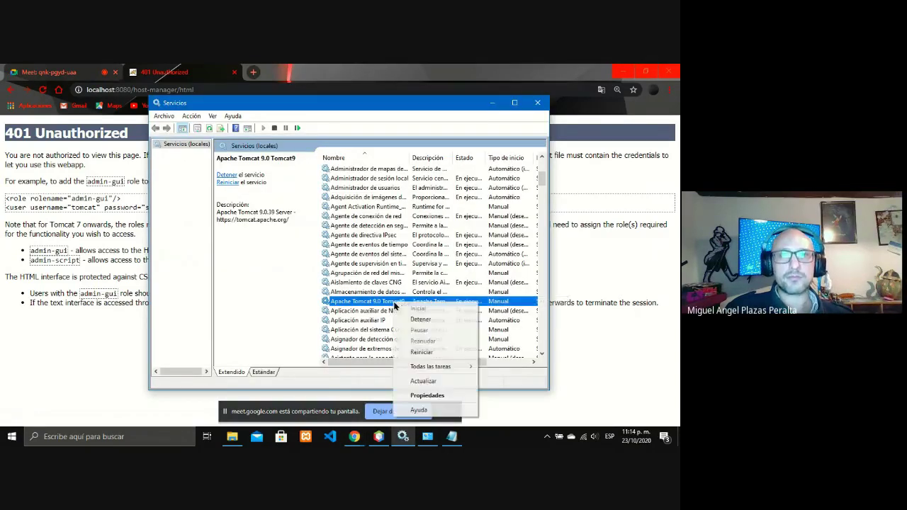
{"action": "left_click", "coordinate": [423, 319]}
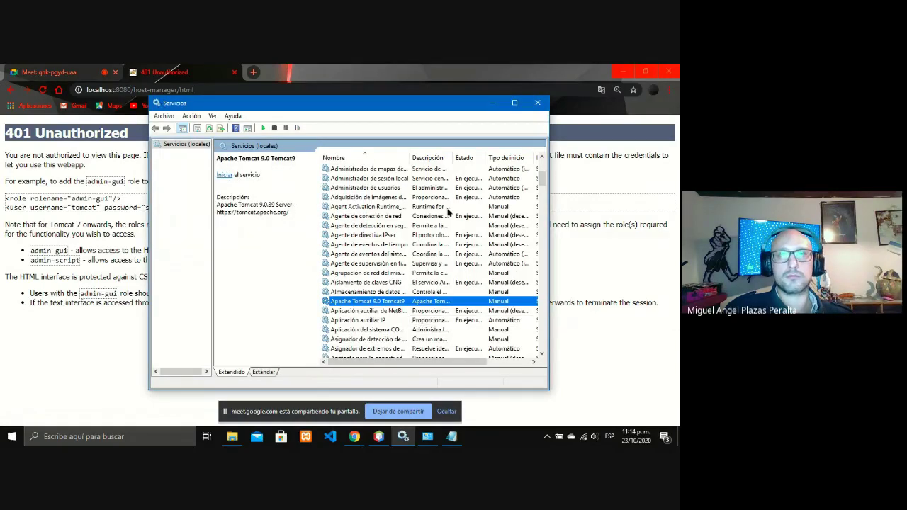
Minimize Services, return Chrome to the Tomcat 9.0.39 welcome page, and minimize Chrome
{"action": "left_click", "coordinate": [491, 105]}
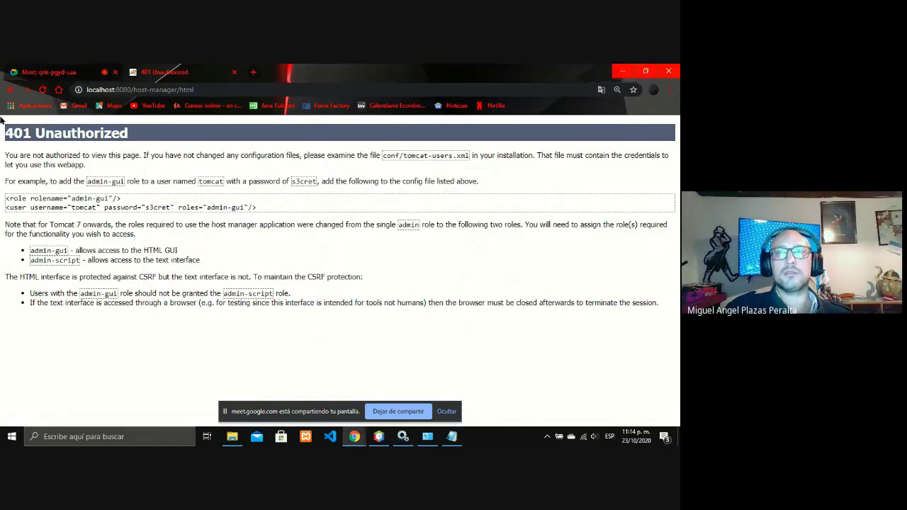
{"action": "left_click", "coordinate": [9, 94]}
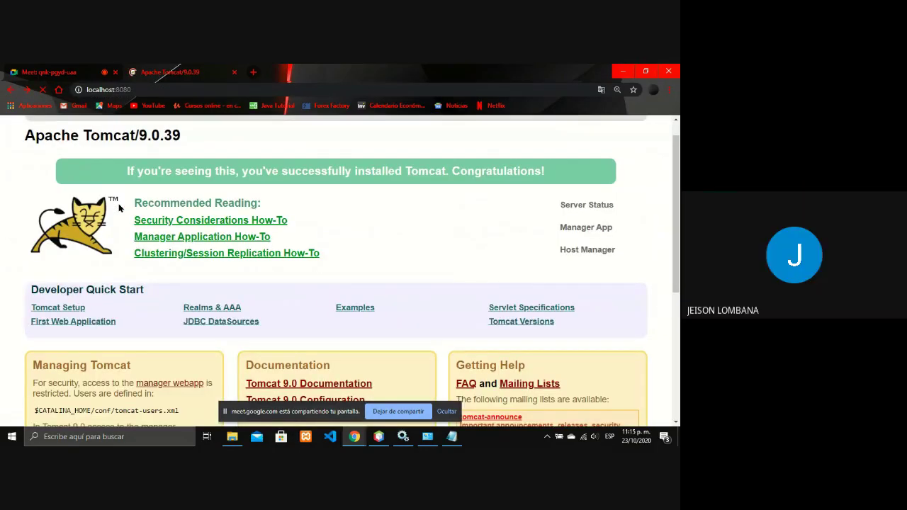
{"action": "left_click", "coordinate": [354, 437]}
{"action": "mouse_move", "coordinate": [360, 439]}
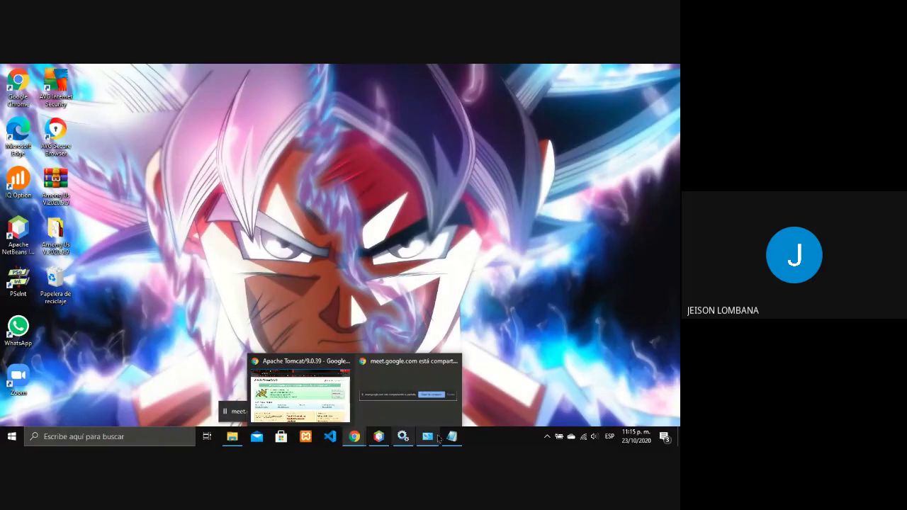
Insert an empty line after the opening tomcat-users tag in Notepad's tomcat-users.xml
{"action": "mouse_move", "coordinate": [451, 435]}
{"action": "left_click", "coordinate": [465, 395]}
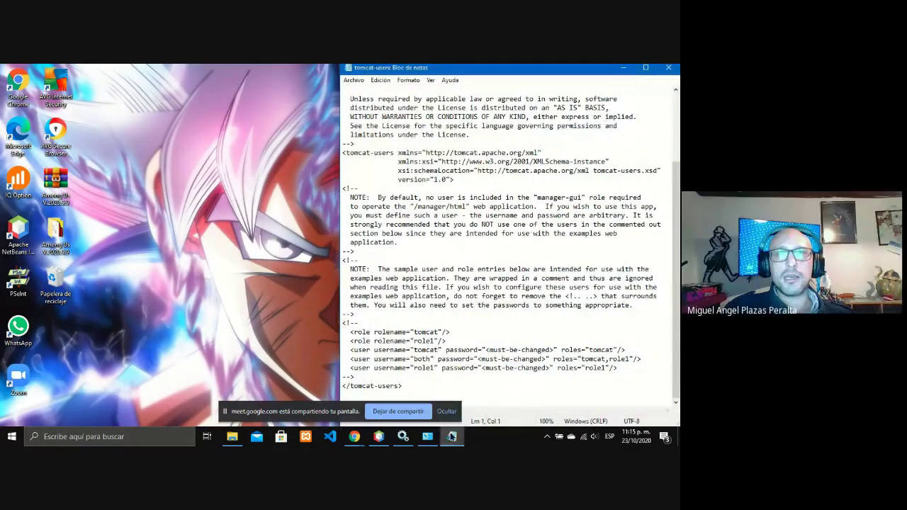
{"action": "left_click", "coordinate": [447, 413]}
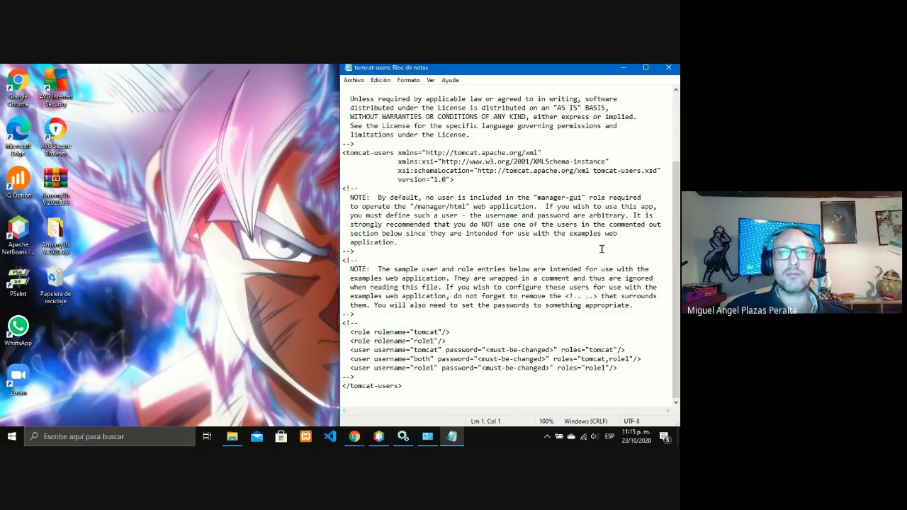
{"action": "scroll", "coordinate": [601, 249], "scroll_direction": "up", "scroll_amount": 4}
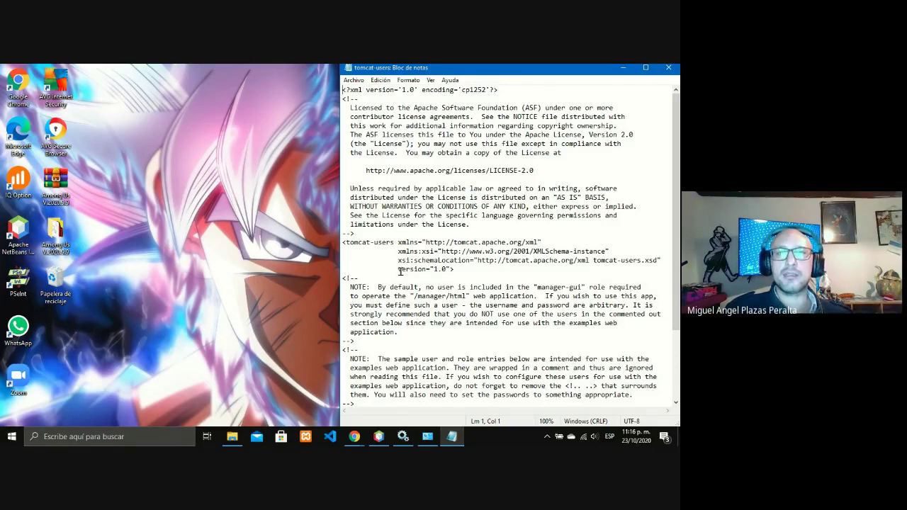
{"action": "mouse_move", "coordinate": [402, 436]}
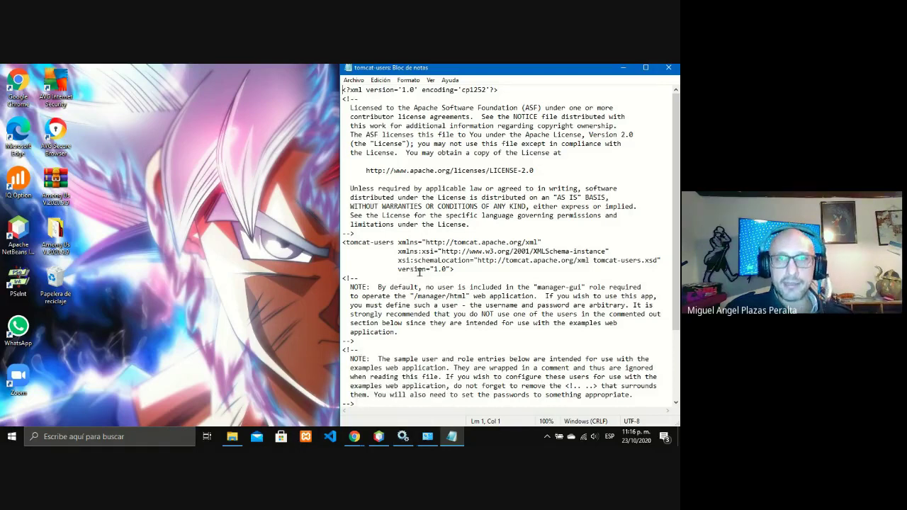
{"action": "left_click", "coordinate": [423, 270]}
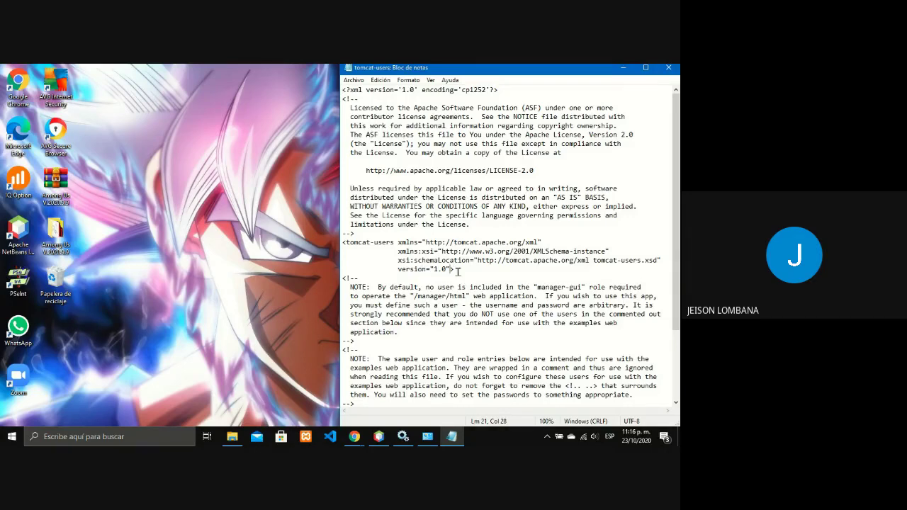
{"action": "left_click", "coordinate": [457, 270]}
{"action": "key", "text": "Return"}
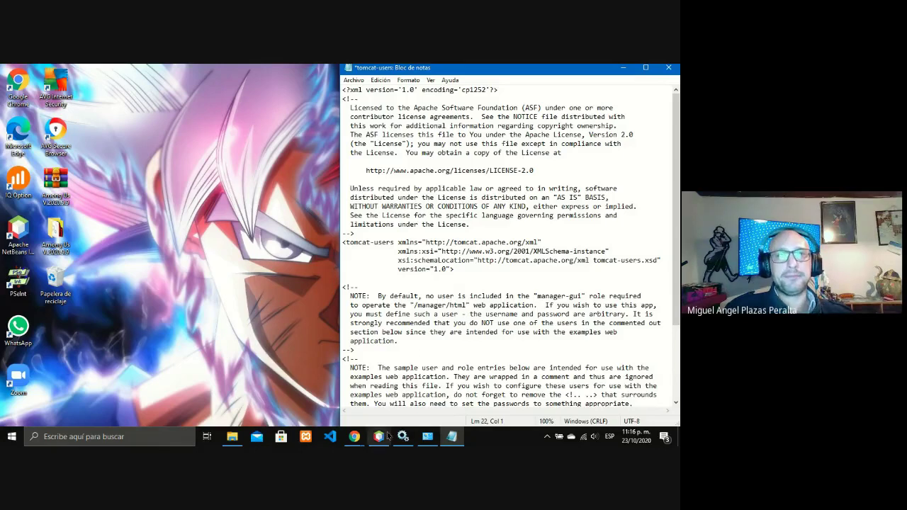
Return to Chrome's Meet chat and select the user entry message
{"action": "left_click", "coordinate": [354, 431]}
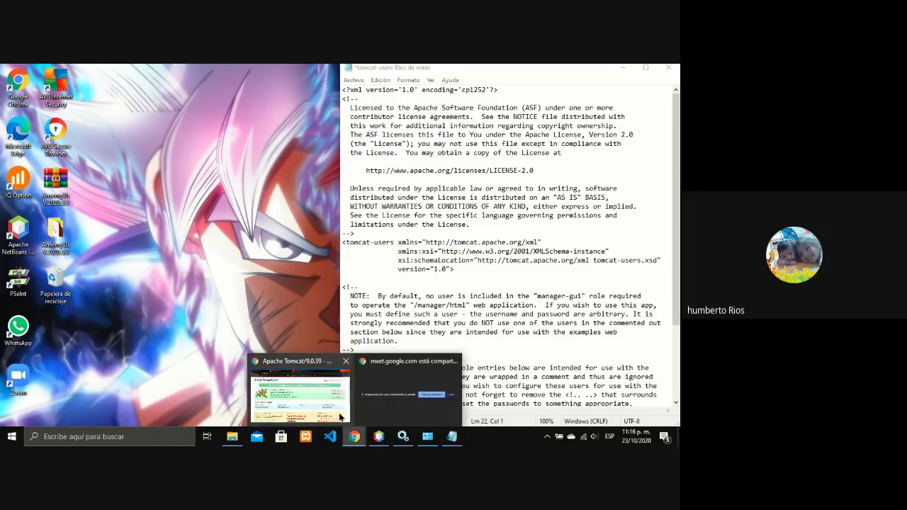
{"action": "left_click", "coordinate": [299, 395]}
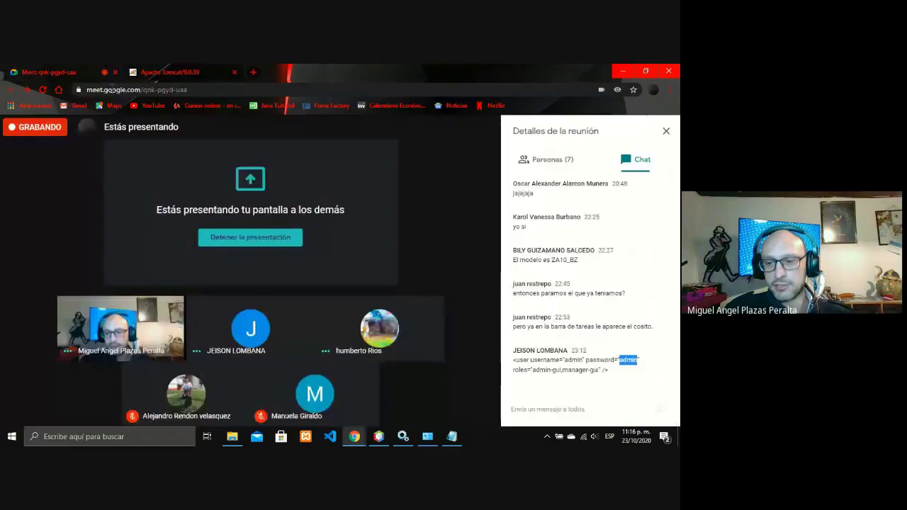
{"action": "left_click_drag", "start_coordinate": [513, 359], "coordinate": [670, 383]}
{"action": "key", "text": "super+c"}
Paste the chat's admin-gui/manager-gui user entry into the empty line, save tomcat-users.xml, and close Notepad
{"action": "right_click", "coordinate": [671, 382]}
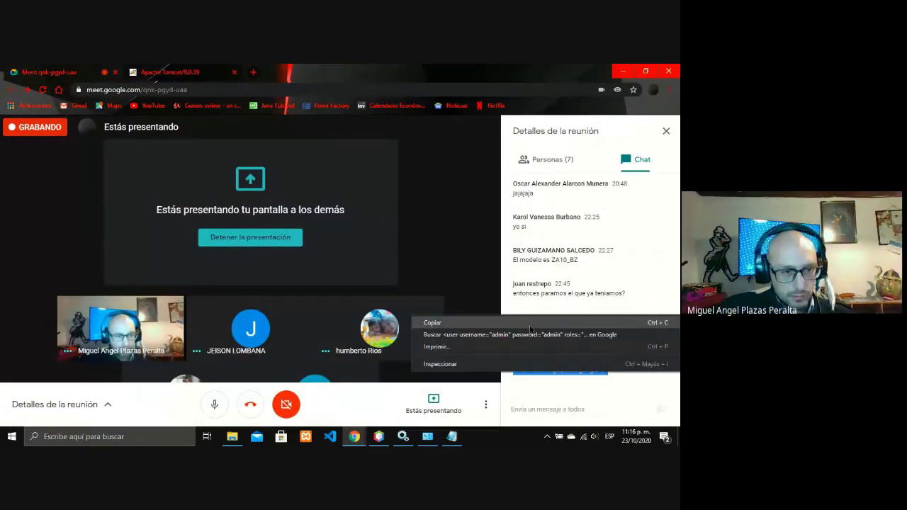
{"action": "left_click", "coordinate": [468, 319]}
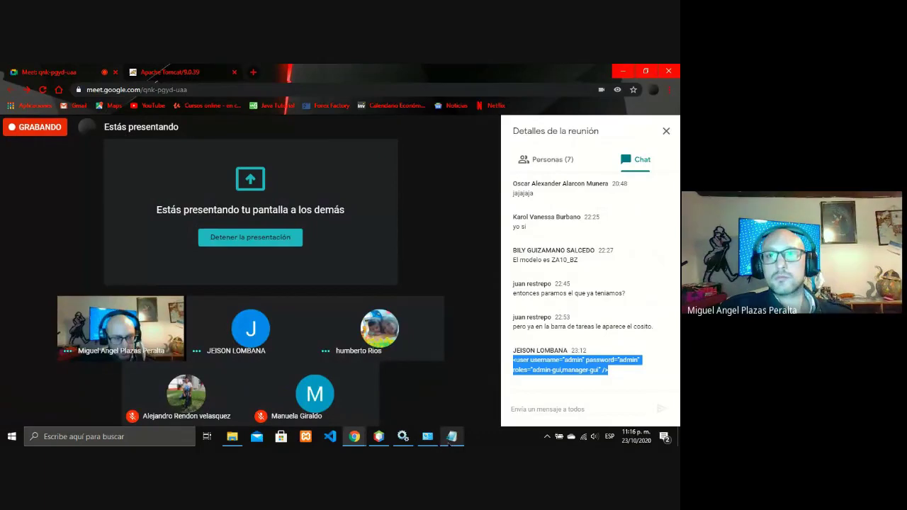
{"action": "left_click", "coordinate": [452, 435]}
{"action": "right_click", "coordinate": [383, 123]}
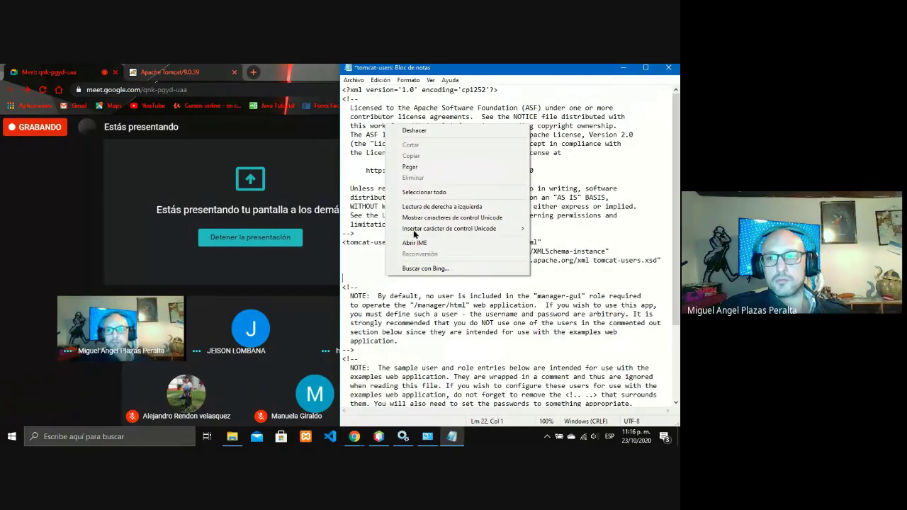
{"action": "left_click", "coordinate": [418, 177]}
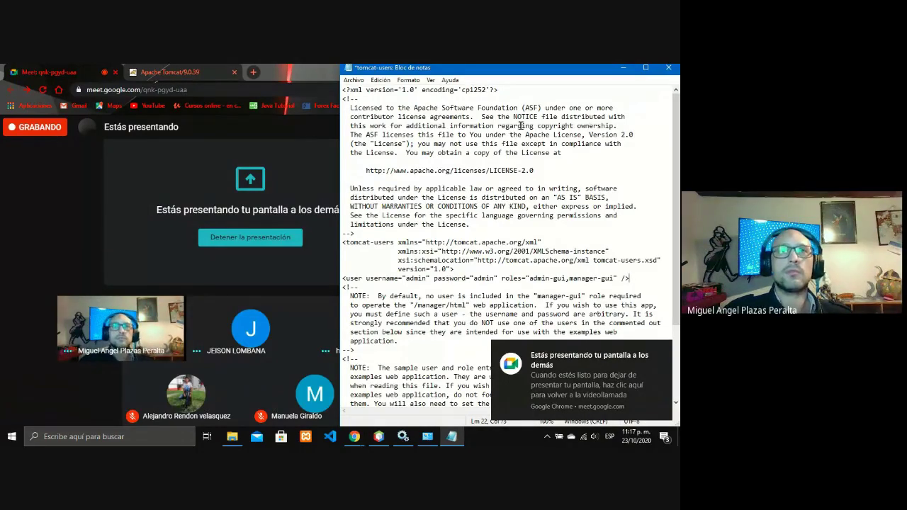
{"action": "left_click", "coordinate": [354, 80]}
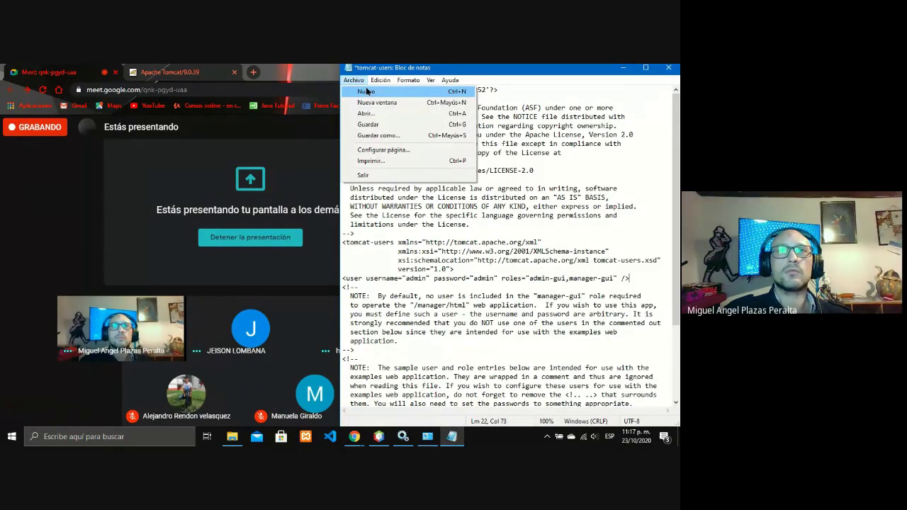
{"action": "left_click", "coordinate": [380, 125]}
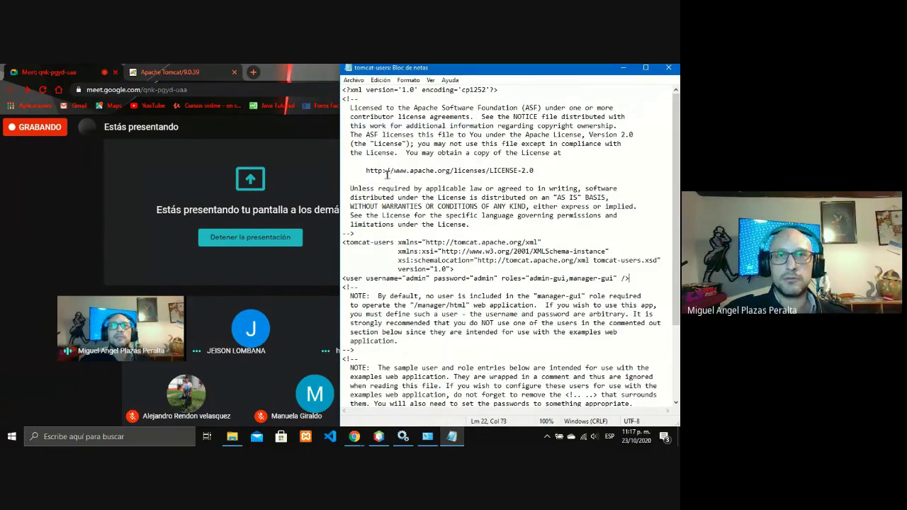
{"action": "left_click", "coordinate": [674, 68]}
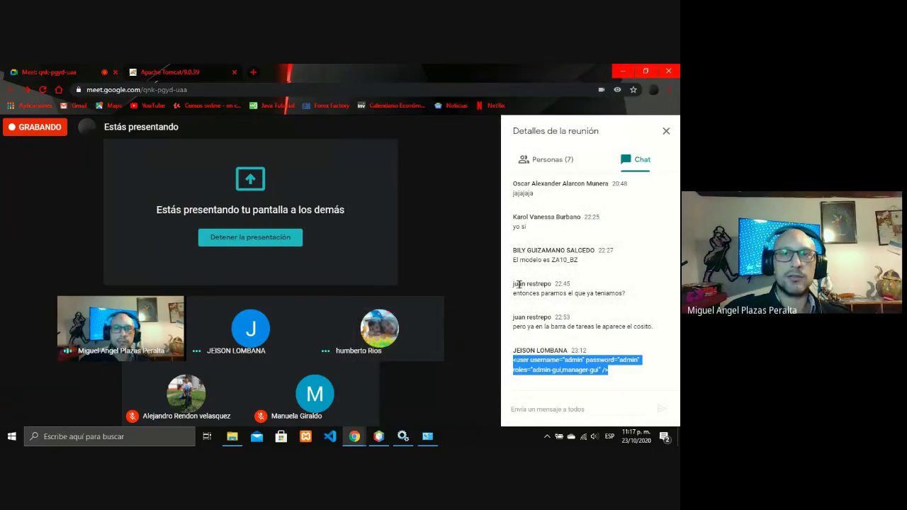
Open tomcat-users from the Tomcat 9.0 conf folder, which loads in Internet Explorer, then close it
{"action": "mouse_move", "coordinate": [401, 439]}
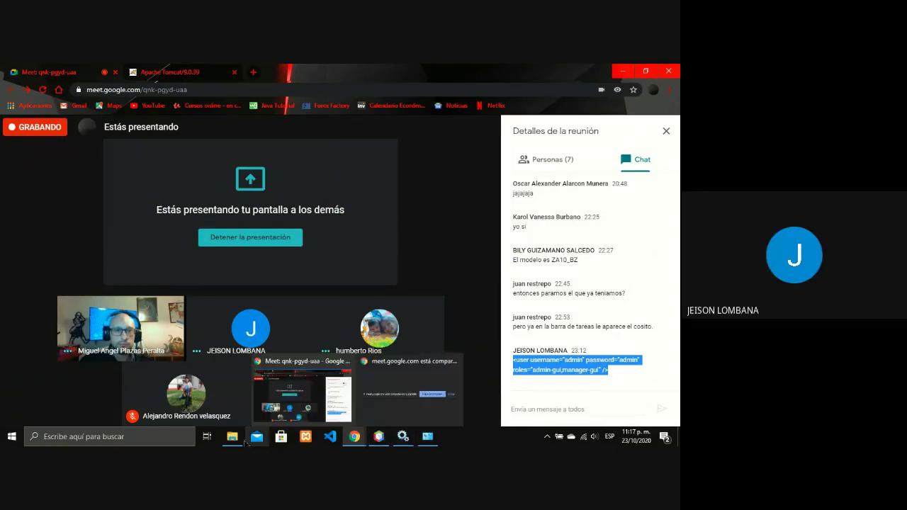
{"action": "left_click", "coordinate": [233, 436]}
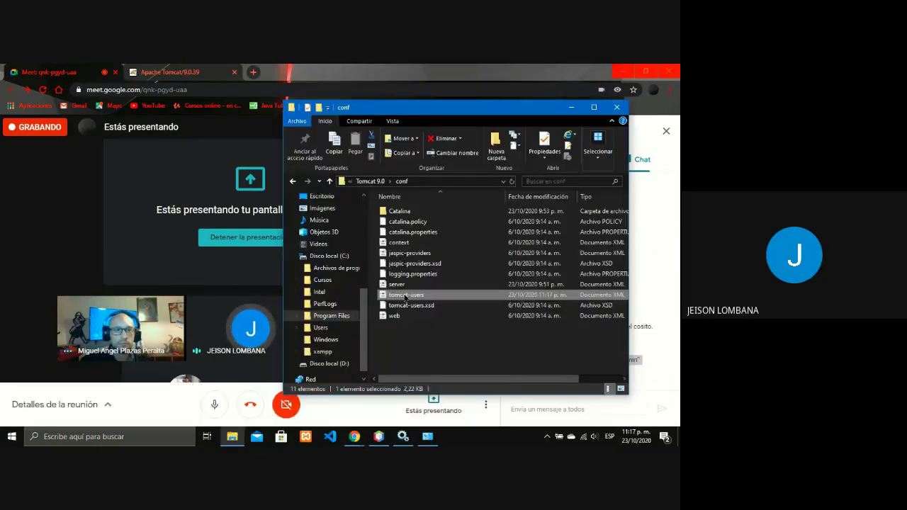
{"action": "left_click", "coordinate": [407, 294]}
{"action": "left_click", "coordinate": [407, 297]}
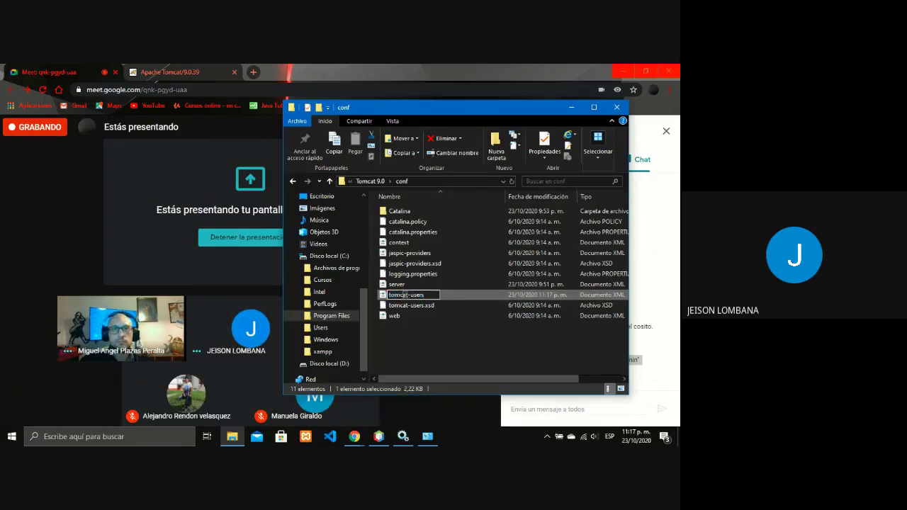
{"action": "left_click", "coordinate": [484, 295]}
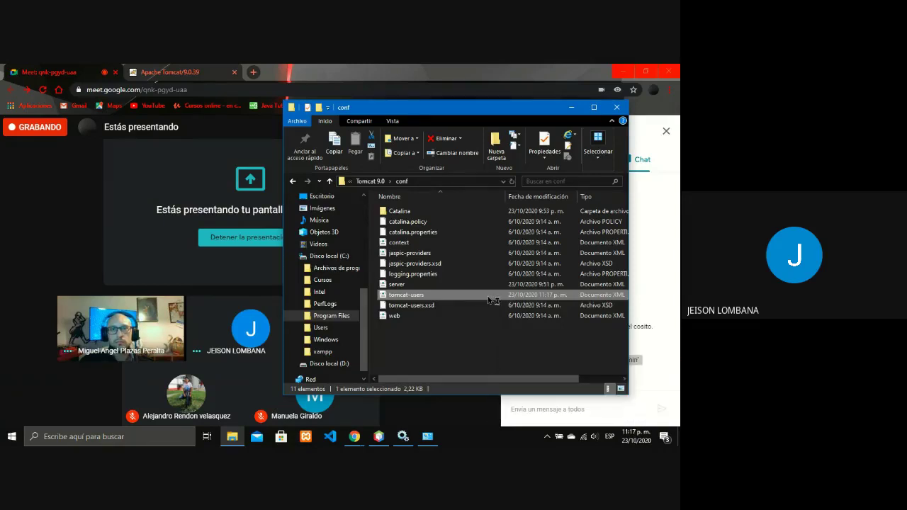
{"action": "double_click", "coordinate": [491, 301]}
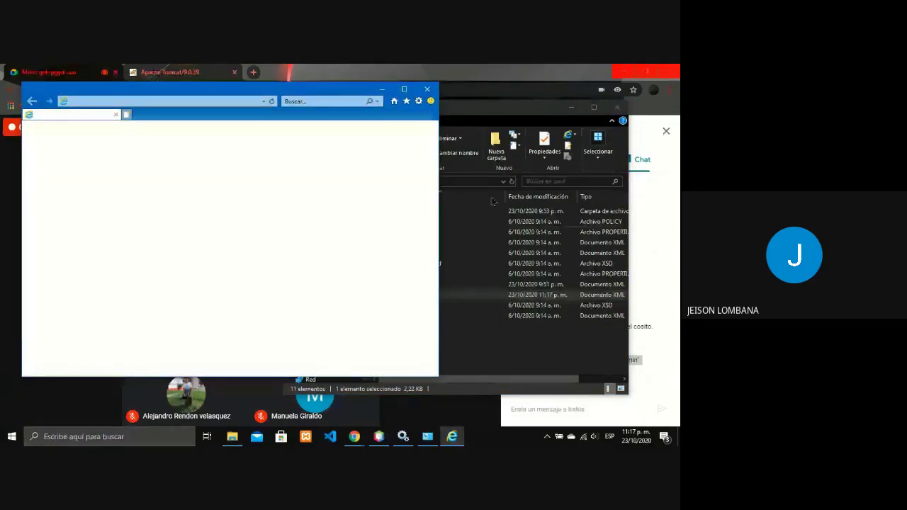
{"action": "left_click", "coordinate": [428, 90]}
Open tomcat-users in Notepad to check the new entry, close it, and minimize the folder
{"action": "right_click", "coordinate": [500, 294]}
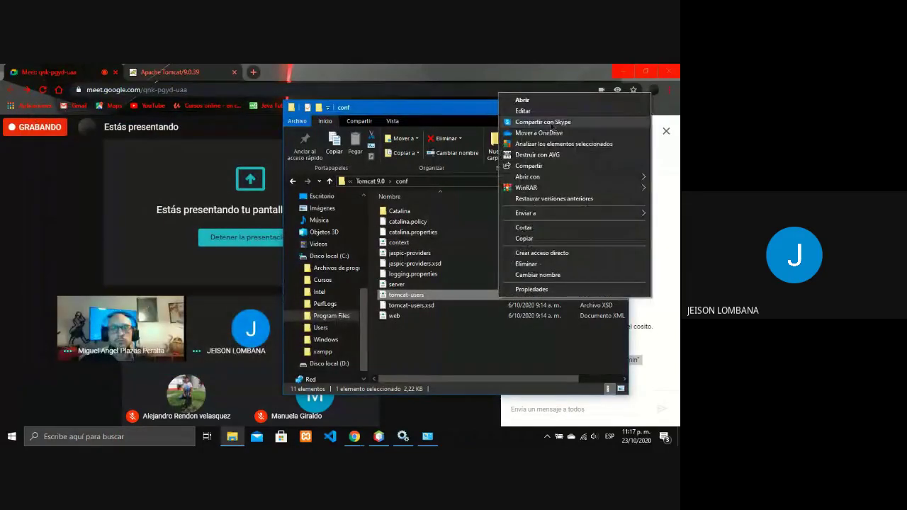
{"action": "mouse_move", "coordinate": [578, 213]}
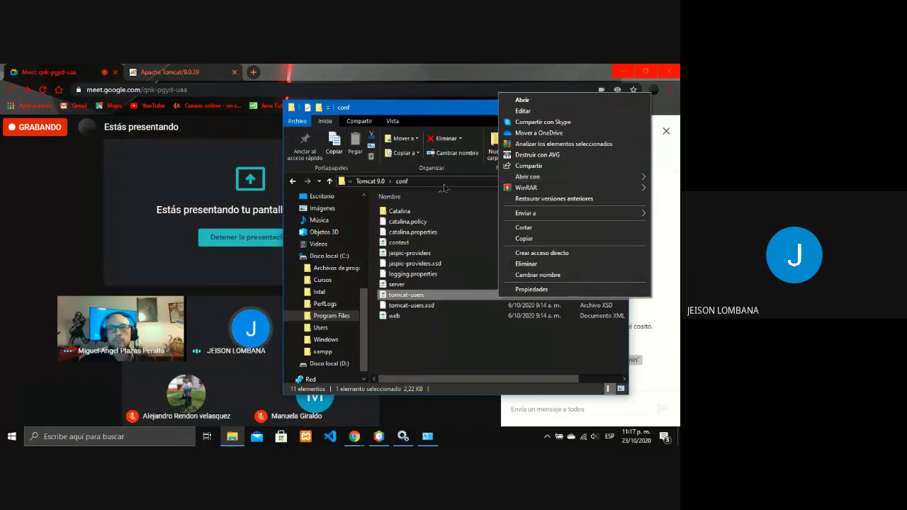
{"action": "mouse_move", "coordinate": [607, 176]}
{"action": "left_click", "coordinate": [485, 180]}
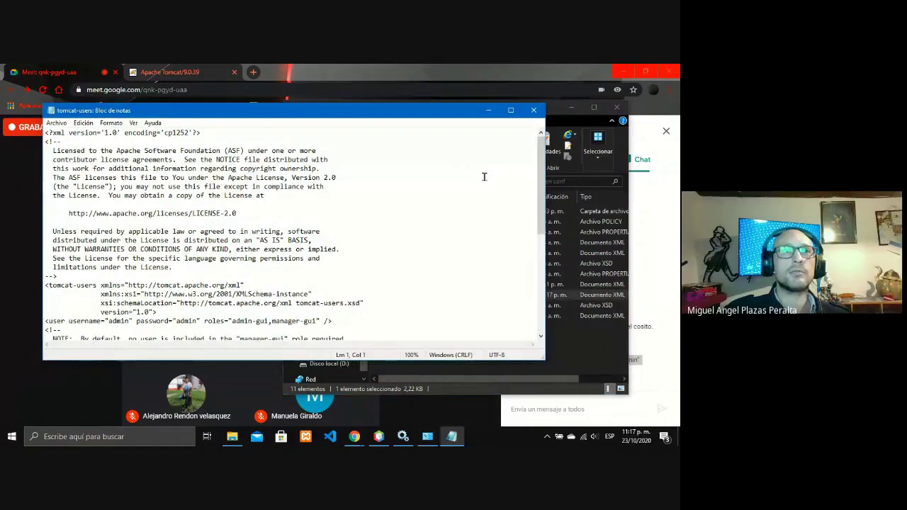
{"action": "scroll", "coordinate": [244, 289], "scroll_direction": "down", "scroll_amount": 1}
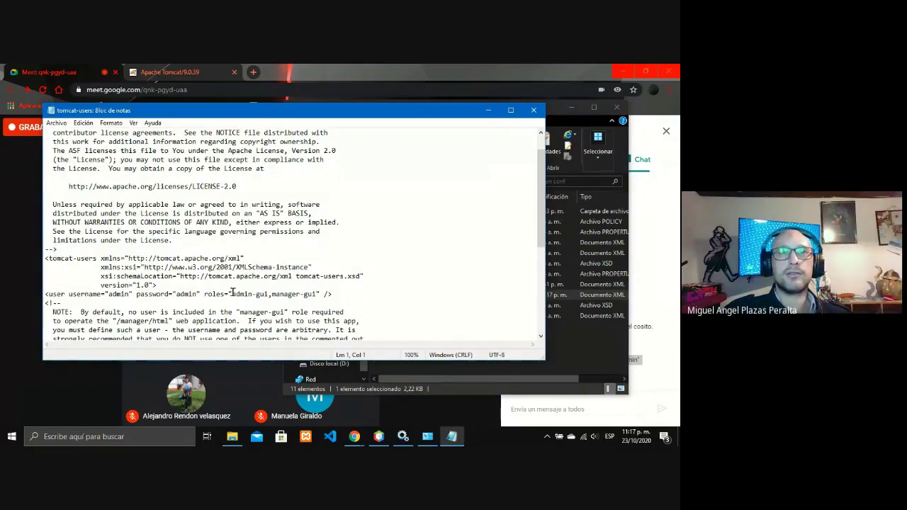
{"action": "left_click", "coordinate": [533, 110]}
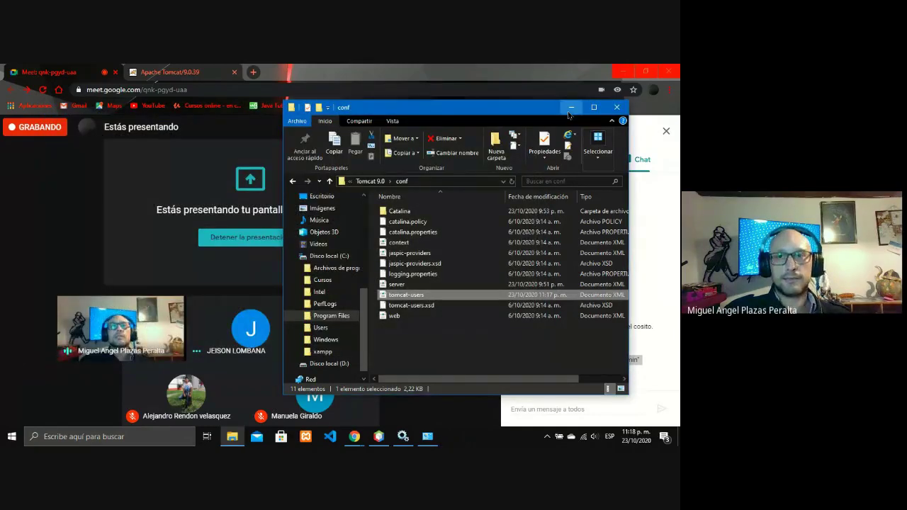
{"action": "left_click", "coordinate": [570, 108]}
Start Apache Tomcat 9.0 Tomcat9 with Iniciar from its context menu, then minimize Services
{"action": "left_click", "coordinate": [402, 435]}
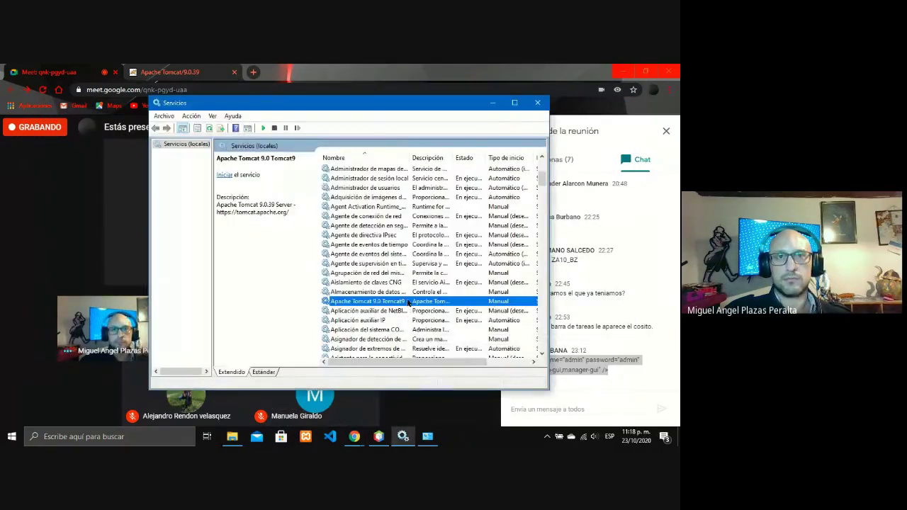
{"action": "right_click", "coordinate": [407, 300]}
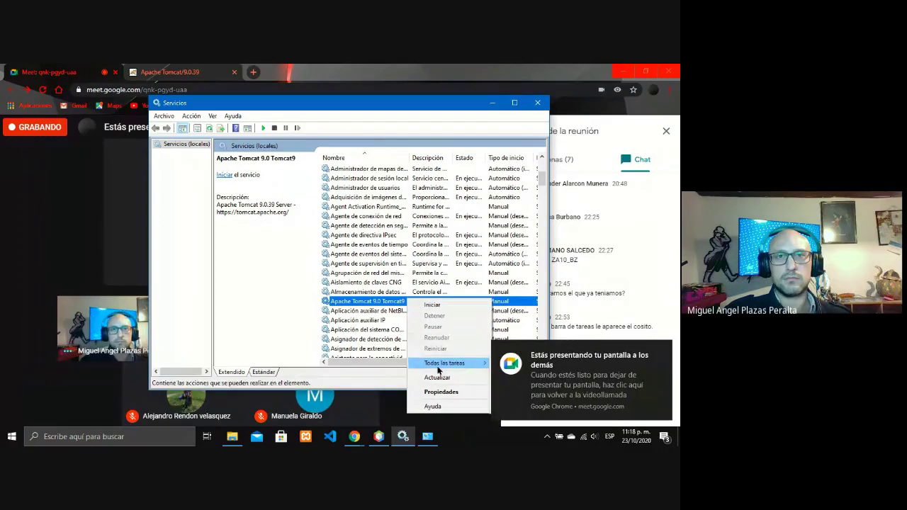
{"action": "left_click", "coordinate": [434, 306]}
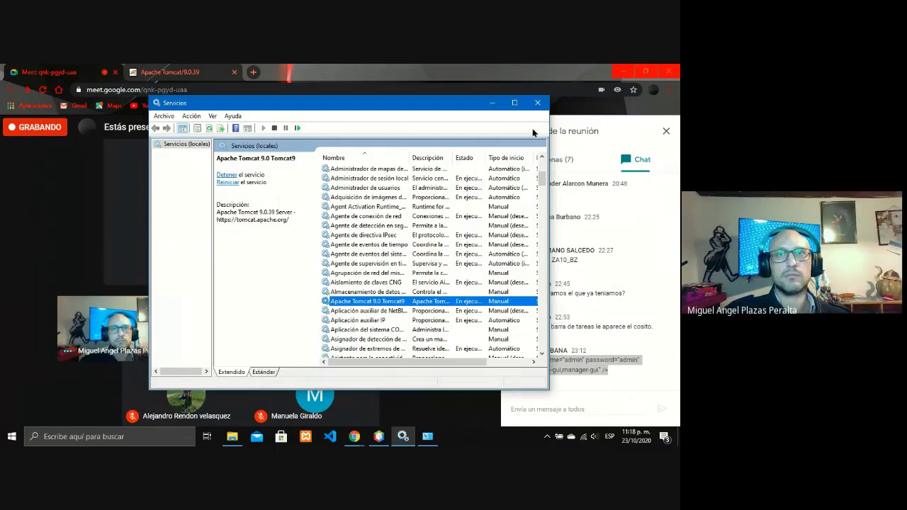
{"action": "left_click", "coordinate": [492, 105]}
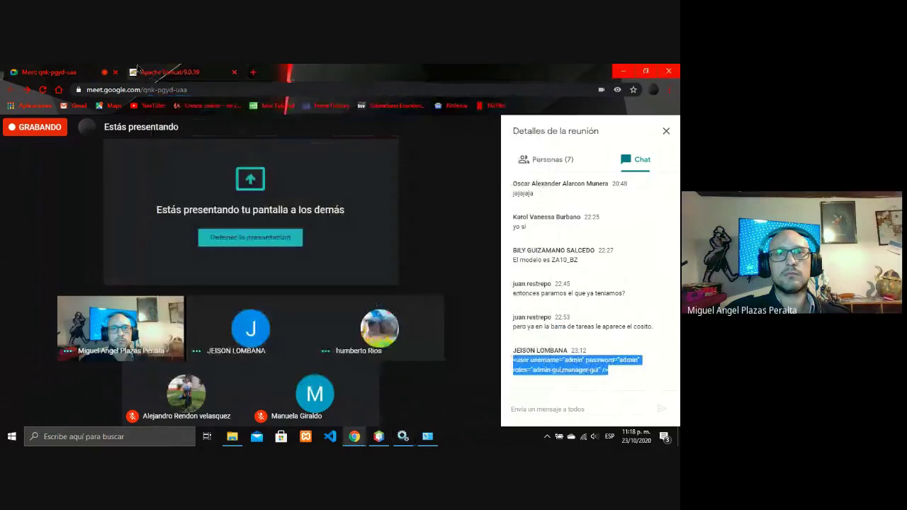
Close the old Apache Tomcat tab and enter the localhost:8080 suggestion in a new tab
{"action": "left_click", "coordinate": [141, 70]}
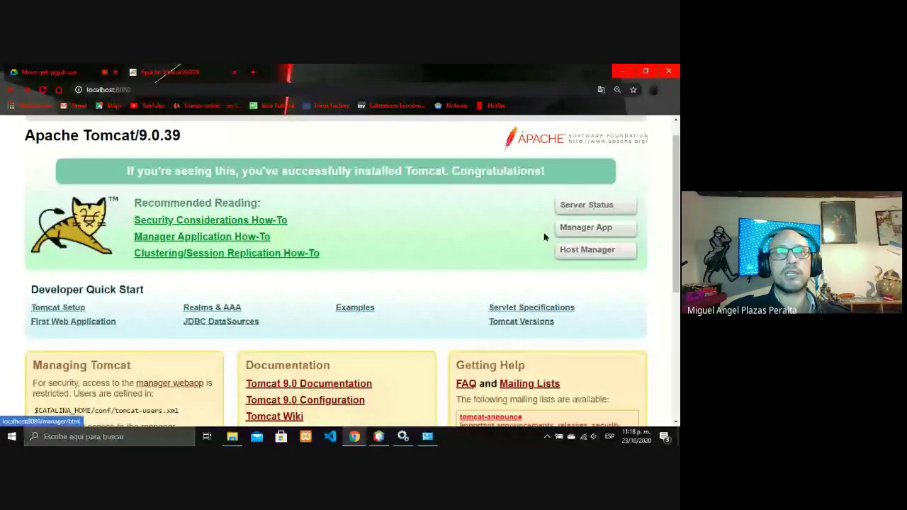
{"action": "left_click", "coordinate": [234, 71]}
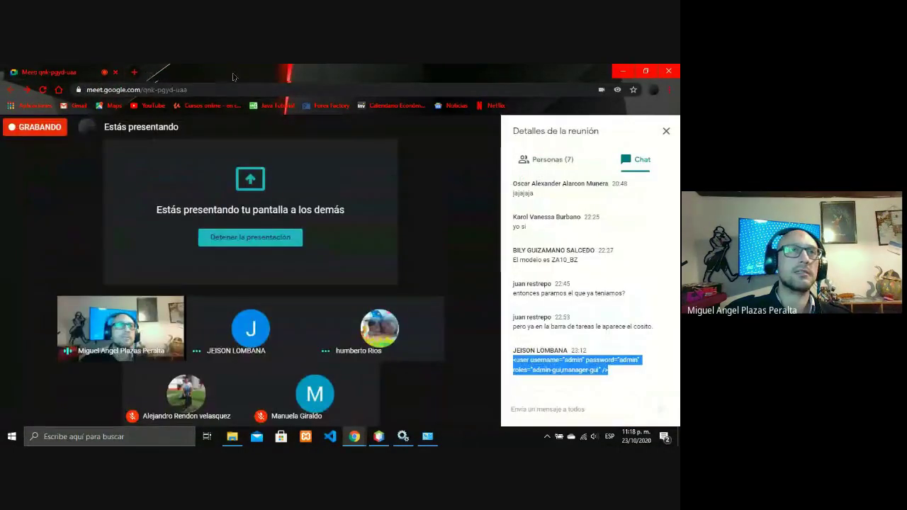
{"action": "left_click", "coordinate": [134, 73]}
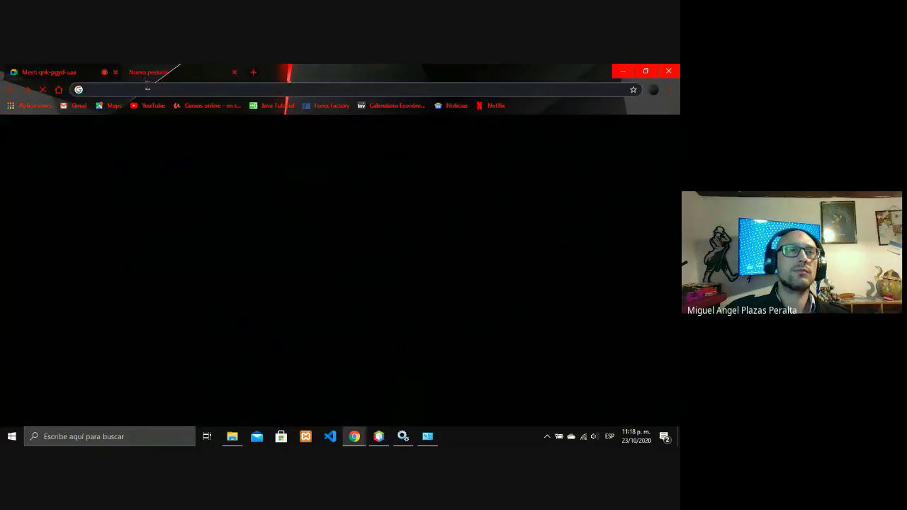
{"action": "type", "text": "htt"}
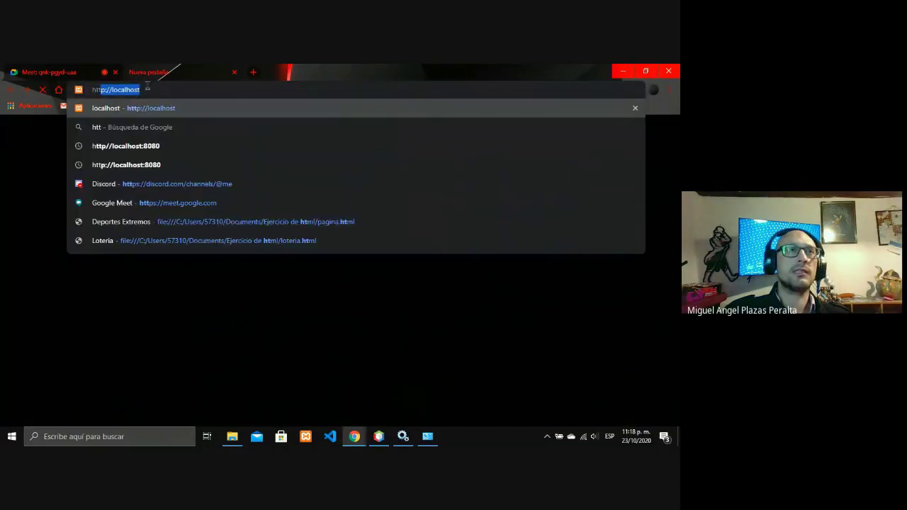
{"action": "key", "text": "Down"}
{"action": "key", "text": "Down"}
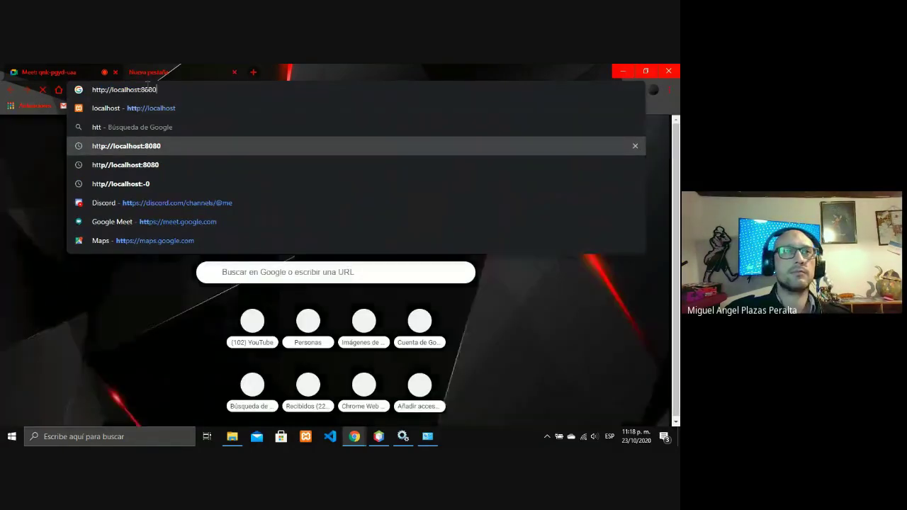
{"action": "key", "text": "Return"}
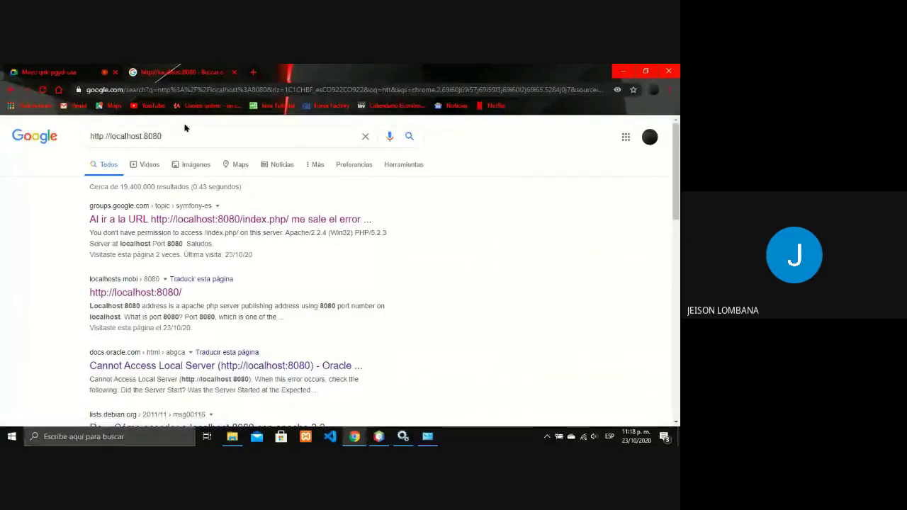
{"action": "double_click", "coordinate": [593, 90]}
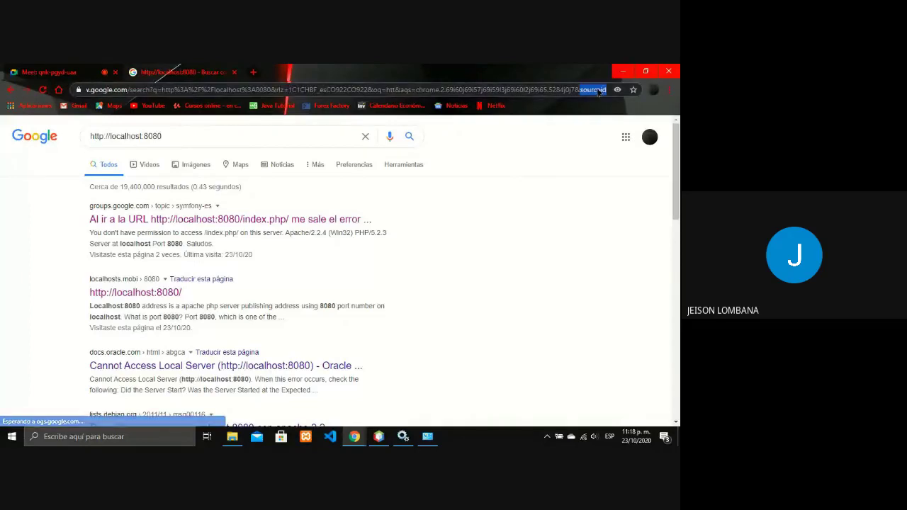
{"action": "left_click_drag", "start_coordinate": [601, 96], "coordinate": [532, 96]}
{"action": "key", "text": "ctrl+a"}
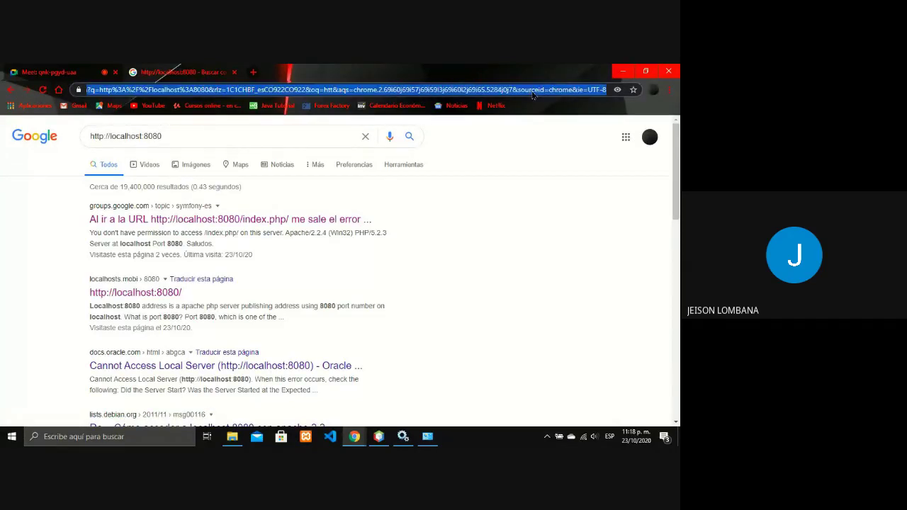
{"action": "key", "text": "BackSpace"}
{"action": "type", "text": "http:/"}
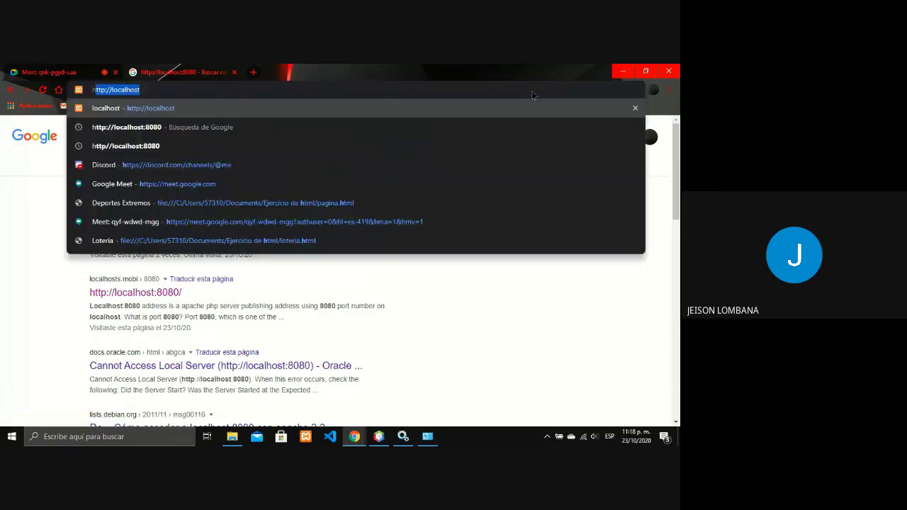
{"action": "type", "text": "ocalho"}
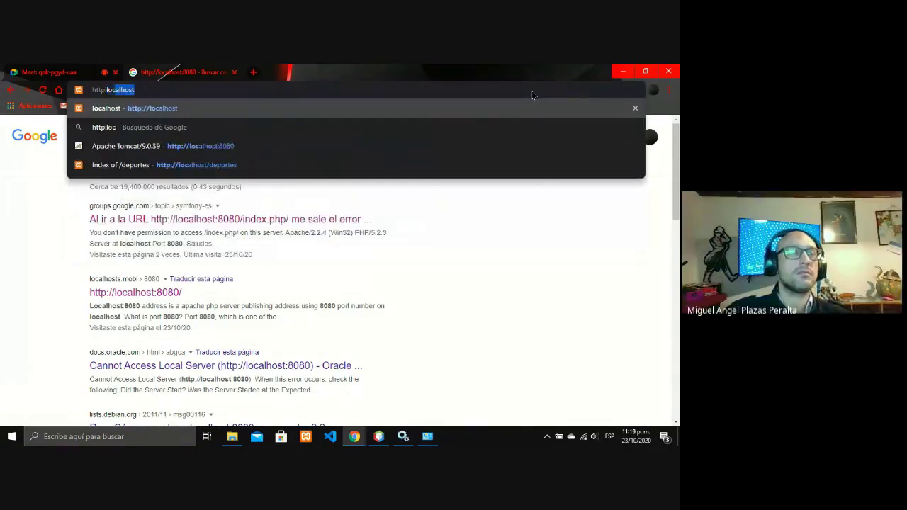
{"action": "type", "text": "st"}
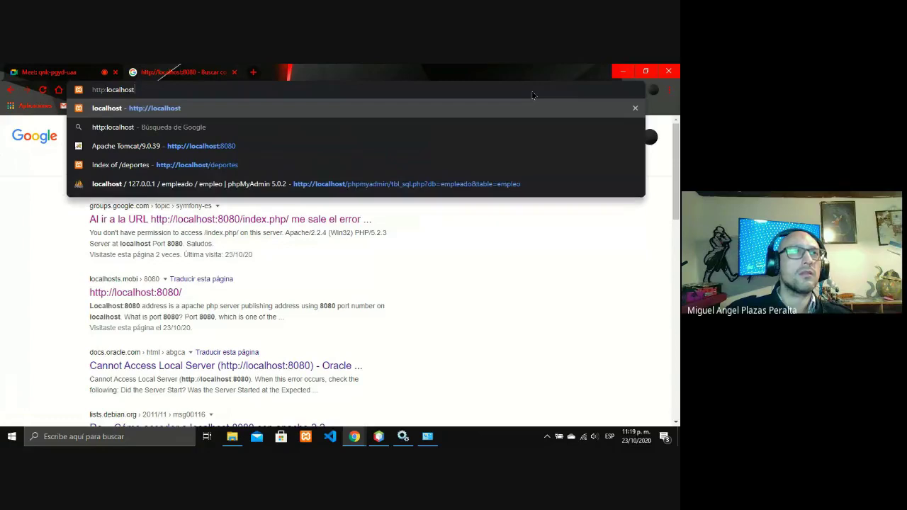
{"action": "type", "text": ":8080"}
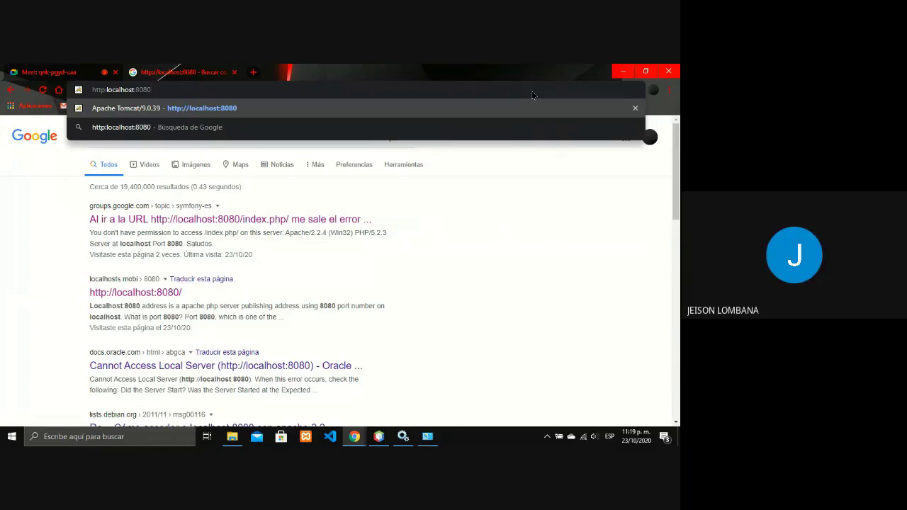
{"action": "left_click", "coordinate": [106, 90]}
{"action": "type", "text": "//"}
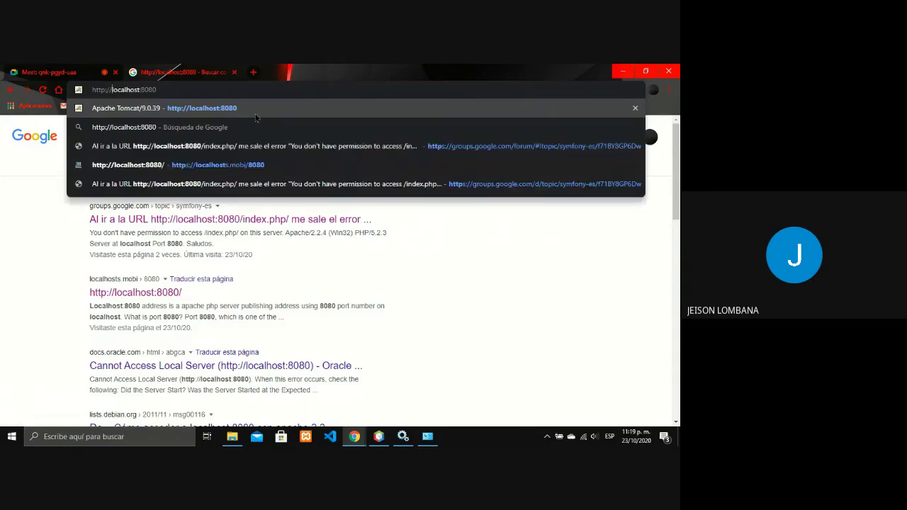
{"action": "key", "text": "Return"}
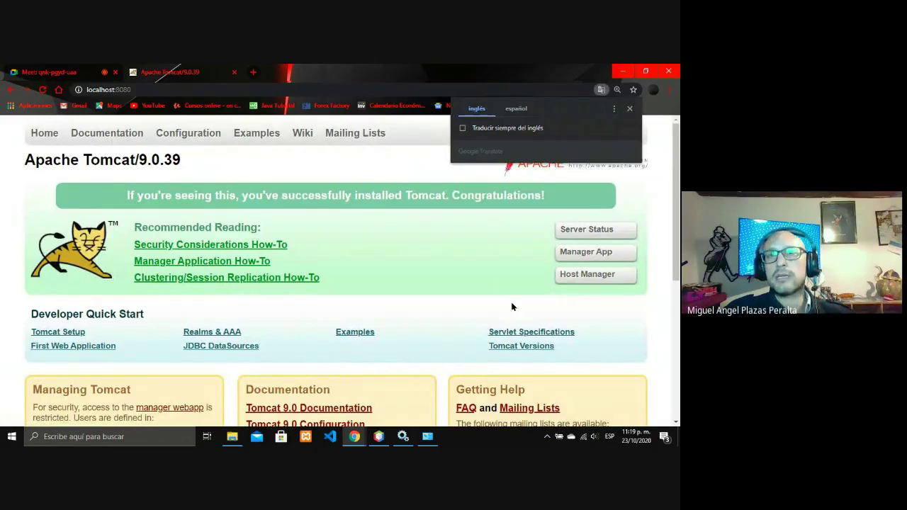
Log into Host Manager with the manager username and password, check the OK message, then go home
{"action": "left_click", "coordinate": [597, 281]}
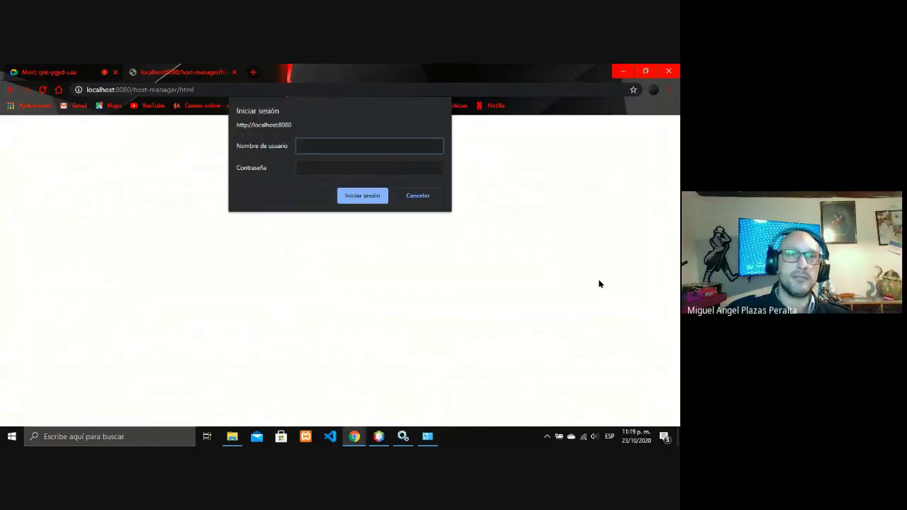
{"action": "type", "text": "admin"}
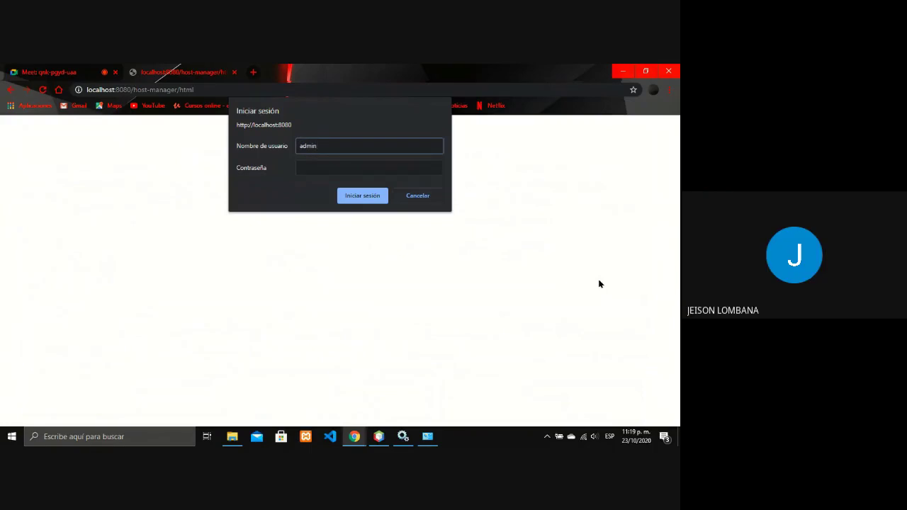
{"action": "key", "text": "Tab"}
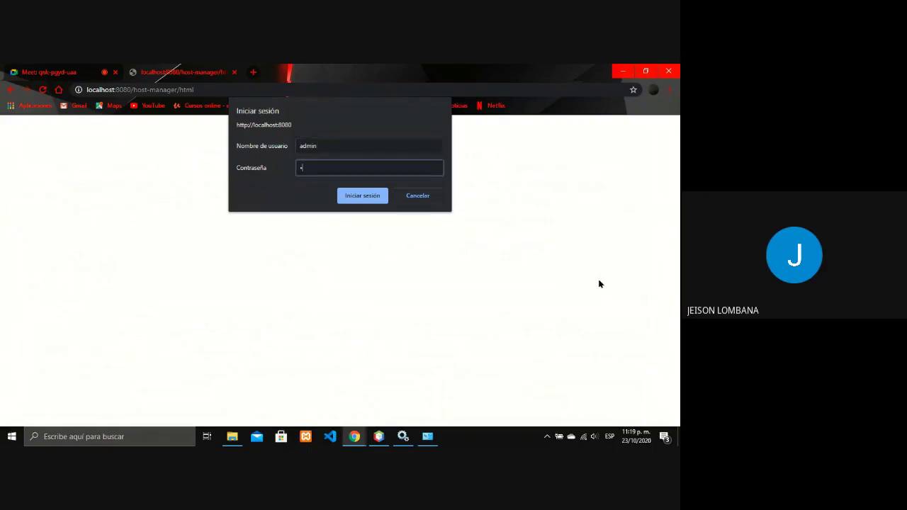
{"action": "type", "text": "••min"}
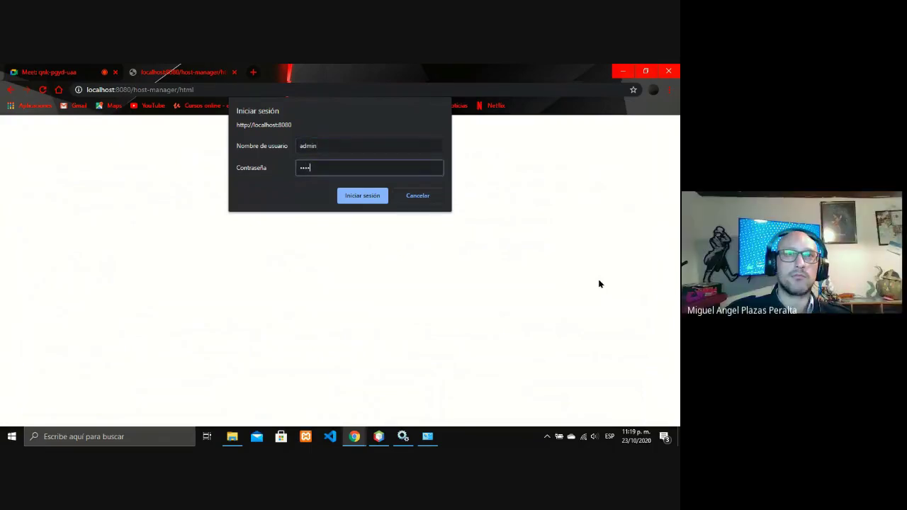
{"action": "key", "text": "Return"}
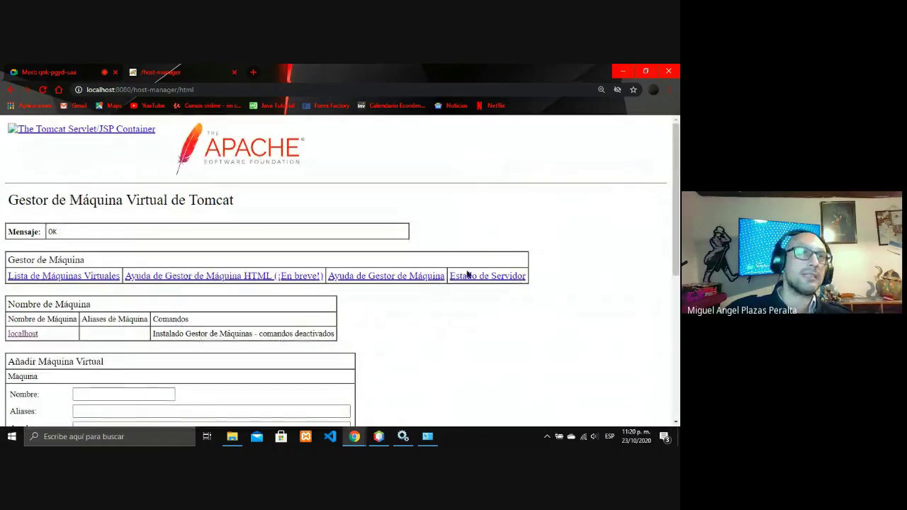
{"action": "scroll", "coordinate": [429, 303], "scroll_direction": "down", "scroll_amount": 3}
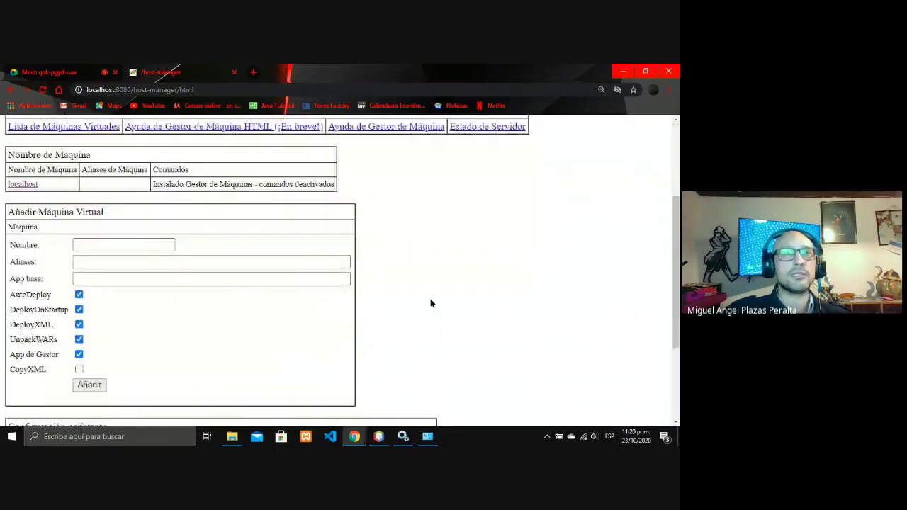
{"action": "scroll", "coordinate": [430, 303], "scroll_direction": "up", "scroll_amount": 3}
{"action": "left_click", "coordinate": [65, 127]}
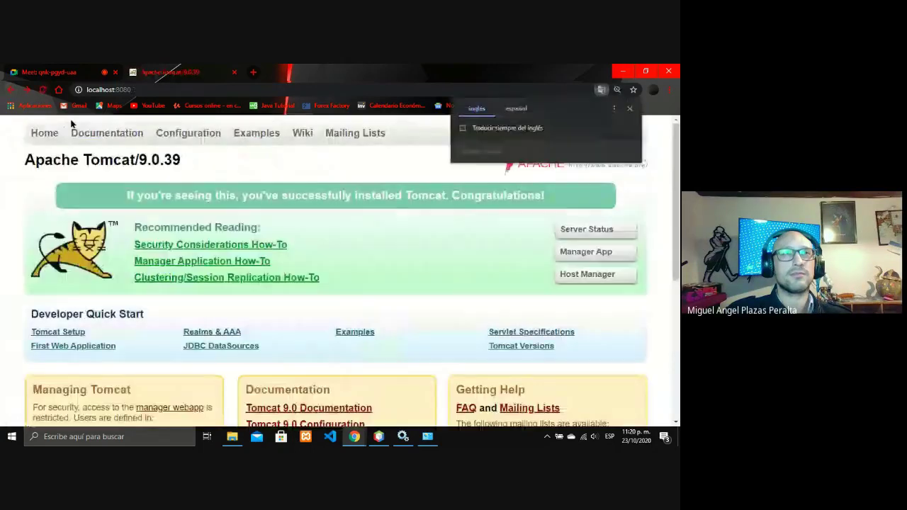
Sign in to the Tomcat Manager App with the manager username and password
{"action": "left_click", "coordinate": [582, 253]}
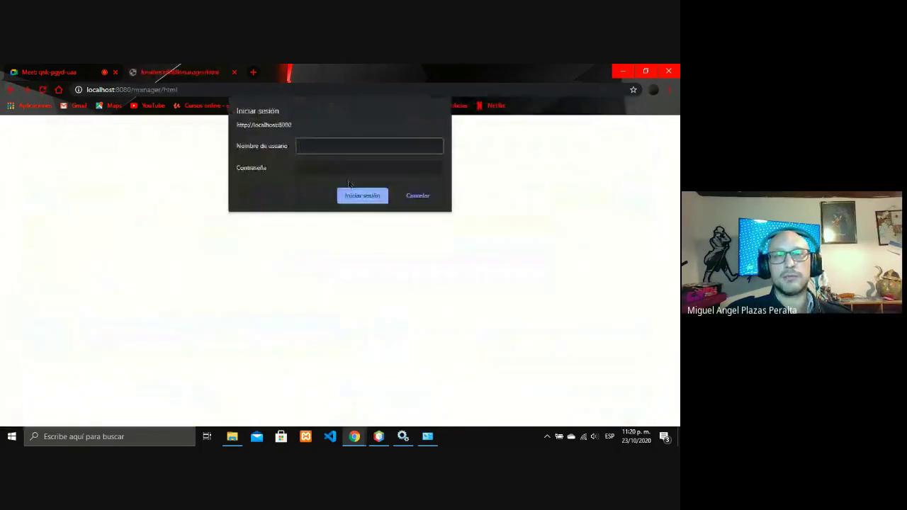
{"action": "type", "text": "admi"}
{"action": "key", "text": "Tab"}
{"action": "type", "text": "admin"}
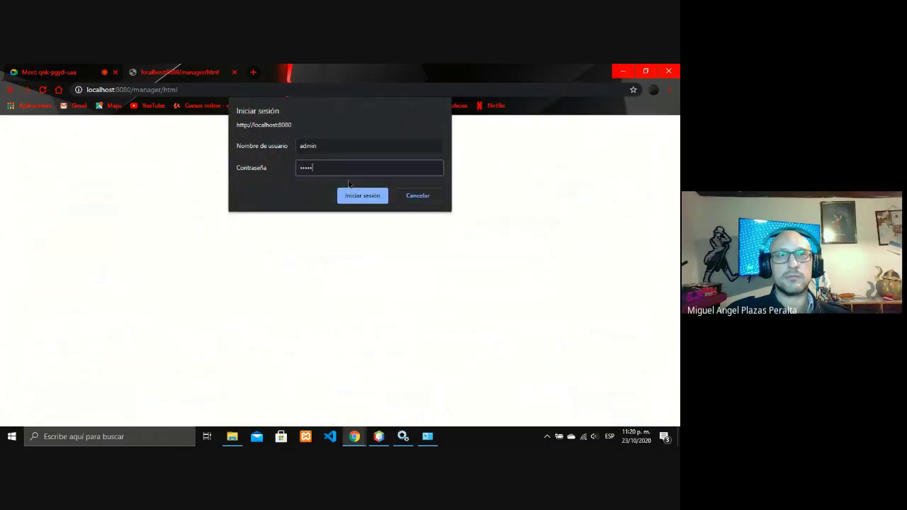
{"action": "key", "text": "Return"}
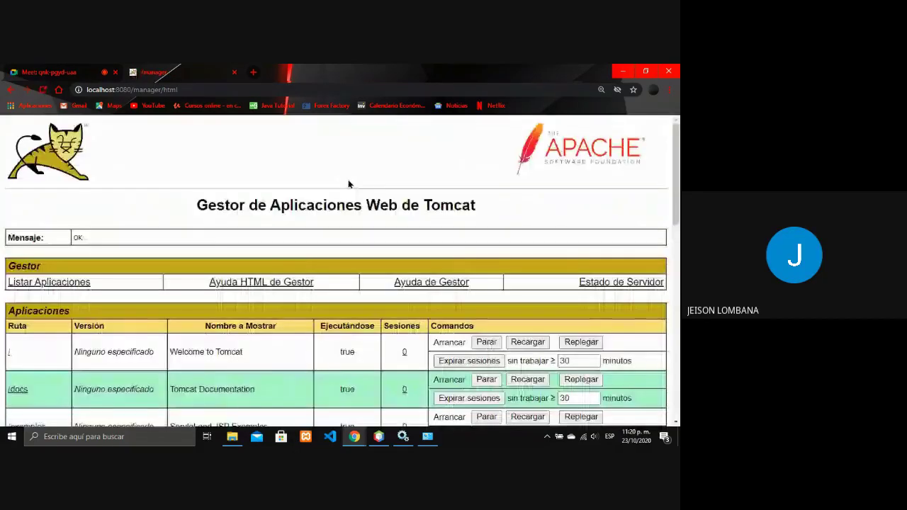
Review the five running applications and the Server Status page, then return to the welcome page
{"action": "scroll", "coordinate": [347, 185], "scroll_direction": "down", "scroll_amount": 4}
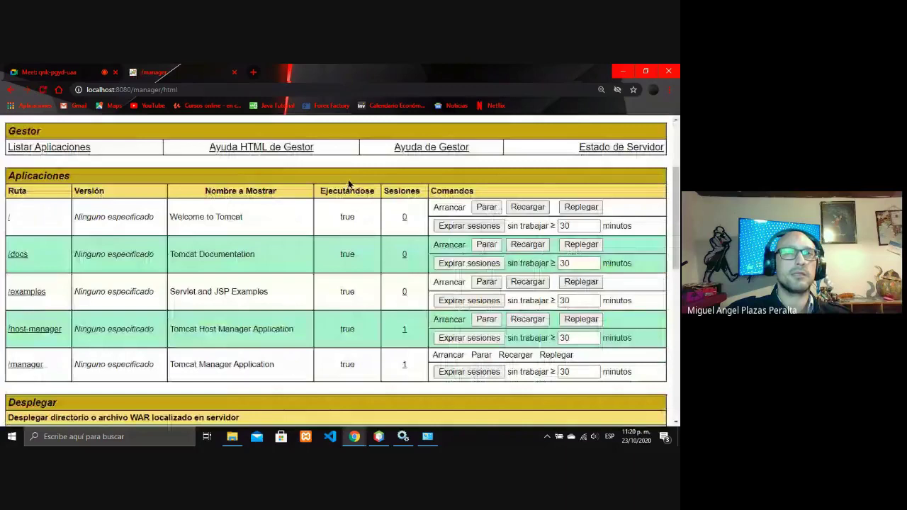
{"action": "scroll", "coordinate": [348, 183], "scroll_direction": "down", "scroll_amount": 8}
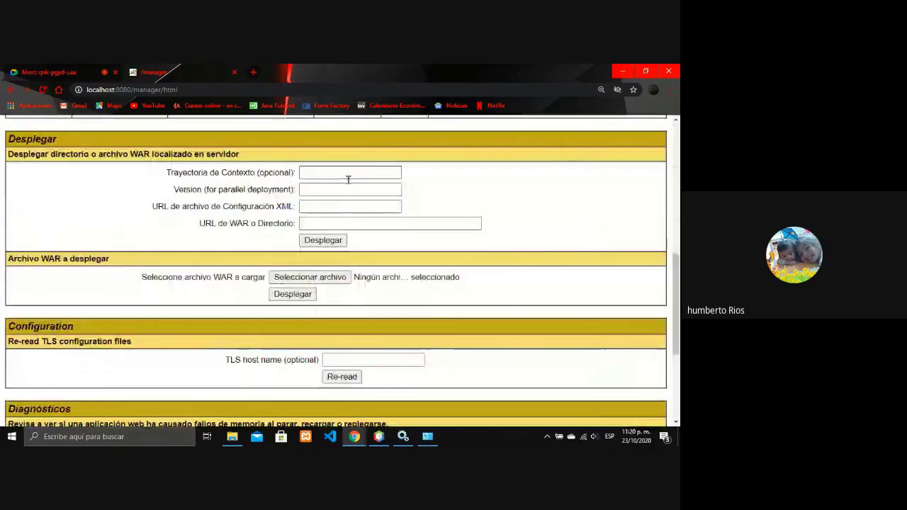
{"action": "left_click", "coordinate": [11, 90]}
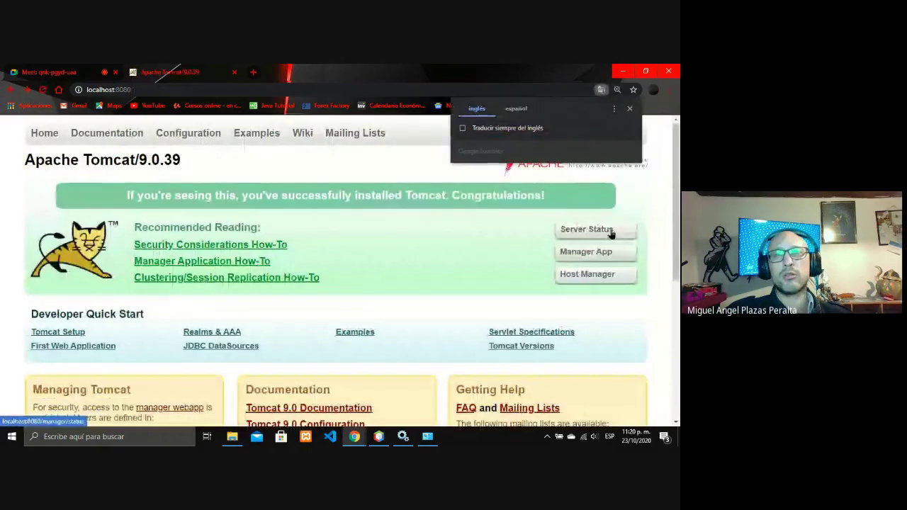
{"action": "left_click", "coordinate": [611, 231]}
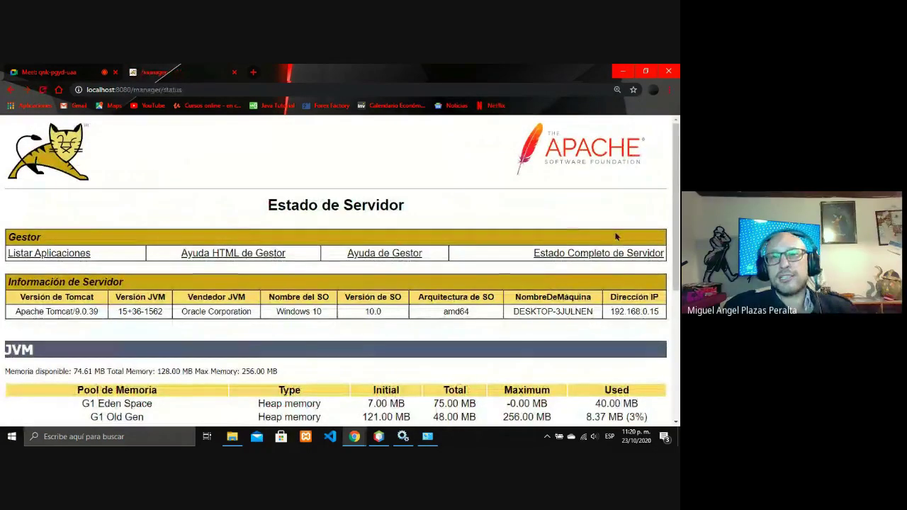
{"action": "left_click", "coordinate": [9, 92]}
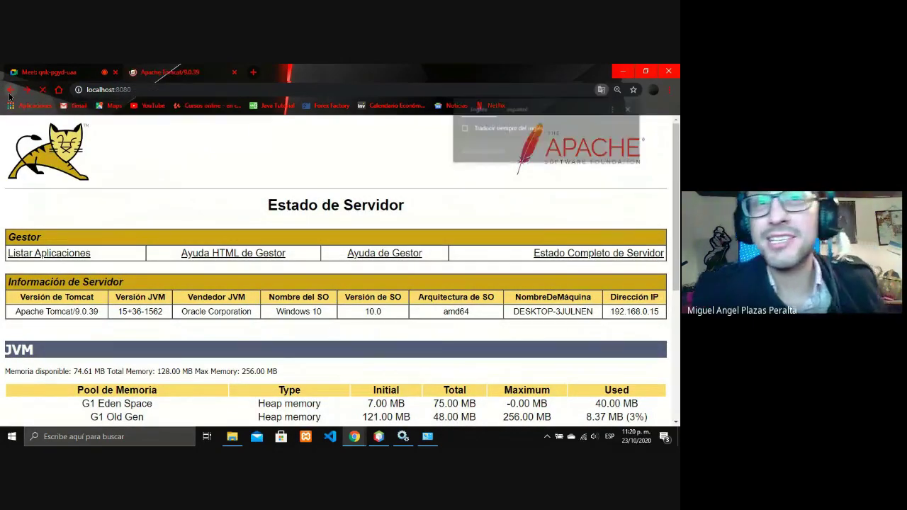
In the Google Meet call, choose 'Detener la presentación' to stop sharing the screen
{"action": "left_click", "coordinate": [44, 71]}
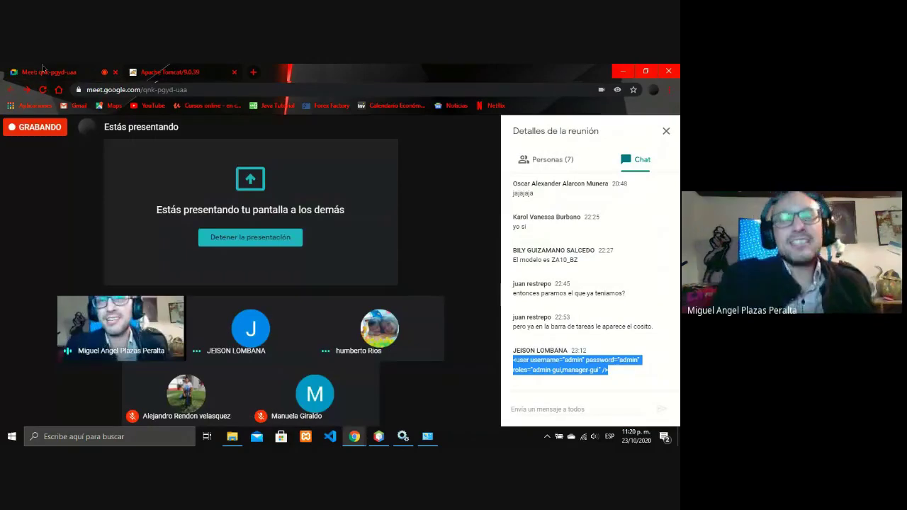
{"action": "mouse_move", "coordinate": [318, 193]}
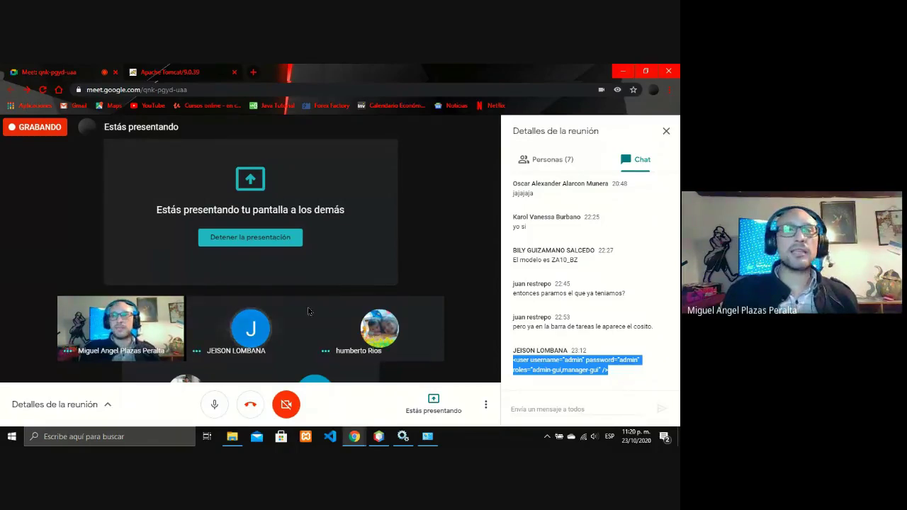
{"action": "mouse_move", "coordinate": [308, 311]}
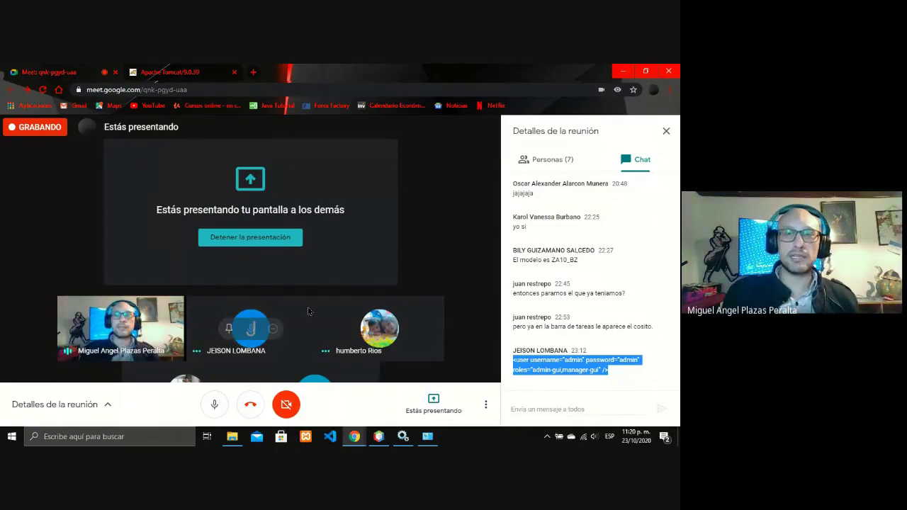
{"action": "mouse_move", "coordinate": [403, 435]}
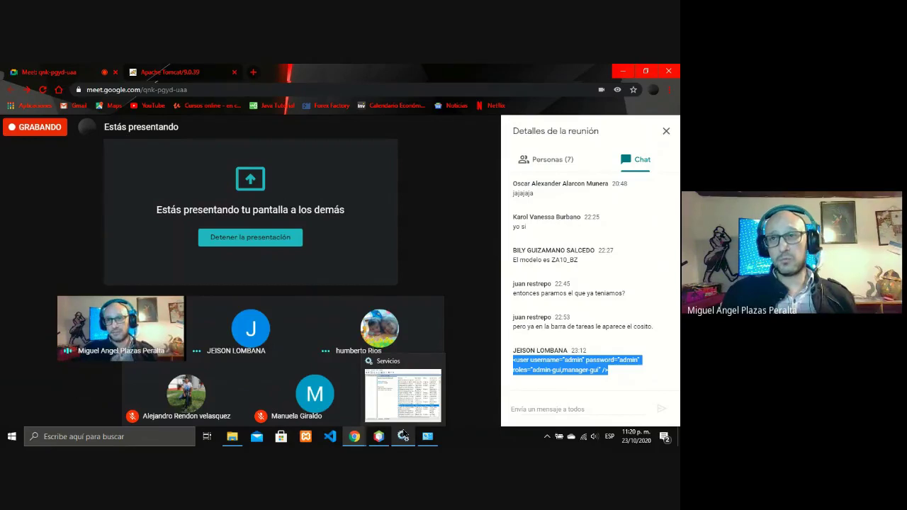
{"action": "mouse_move", "coordinate": [427, 411]}
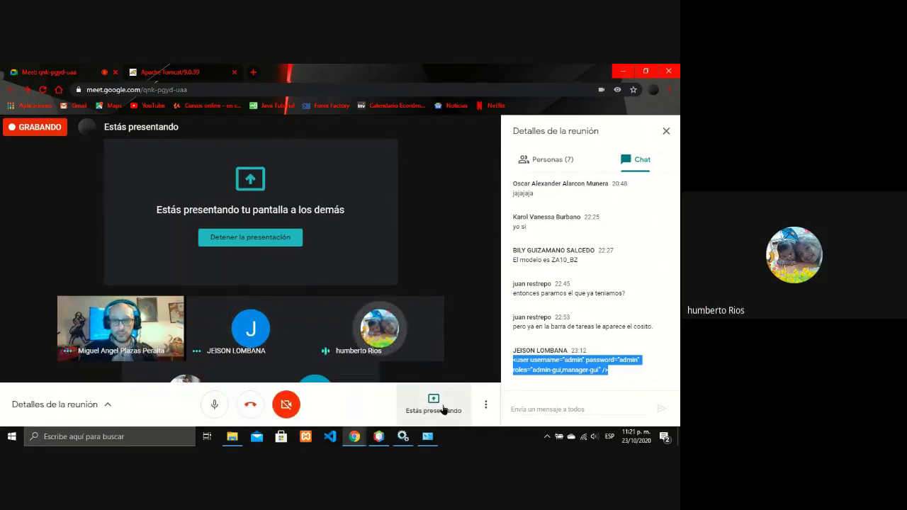
{"action": "left_click", "coordinate": [441, 405]}
{"action": "left_click", "coordinate": [437, 366]}
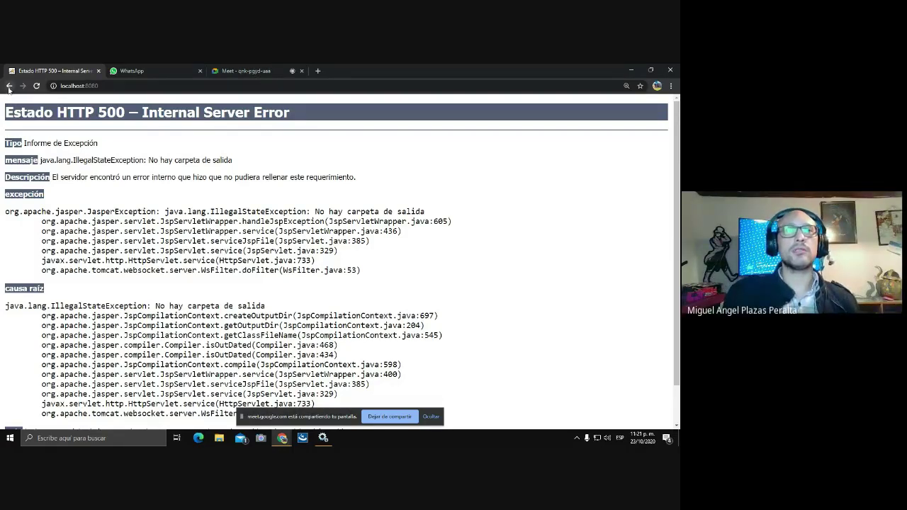
Go back from the HTTP 500 page, dismiss Windows search, and minimize Chrome and Services
{"action": "left_click", "coordinate": [8, 87]}
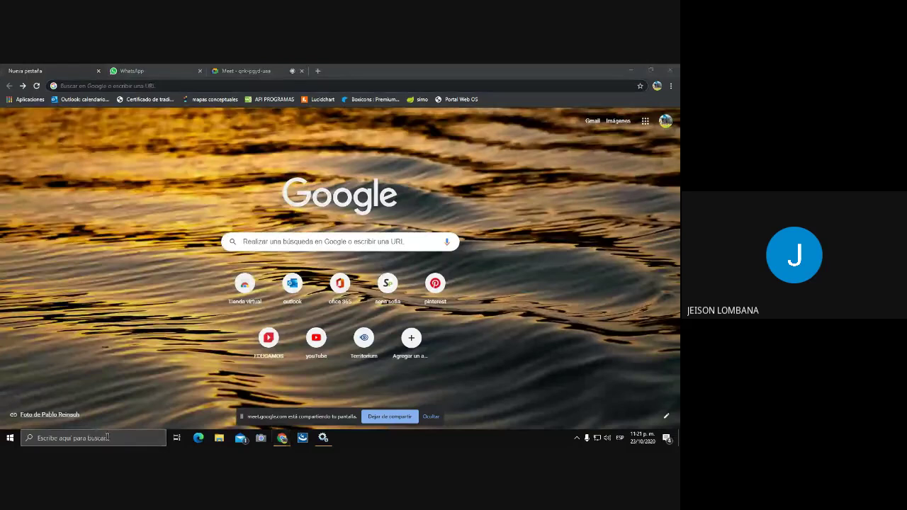
{"action": "left_click", "coordinate": [107, 437]}
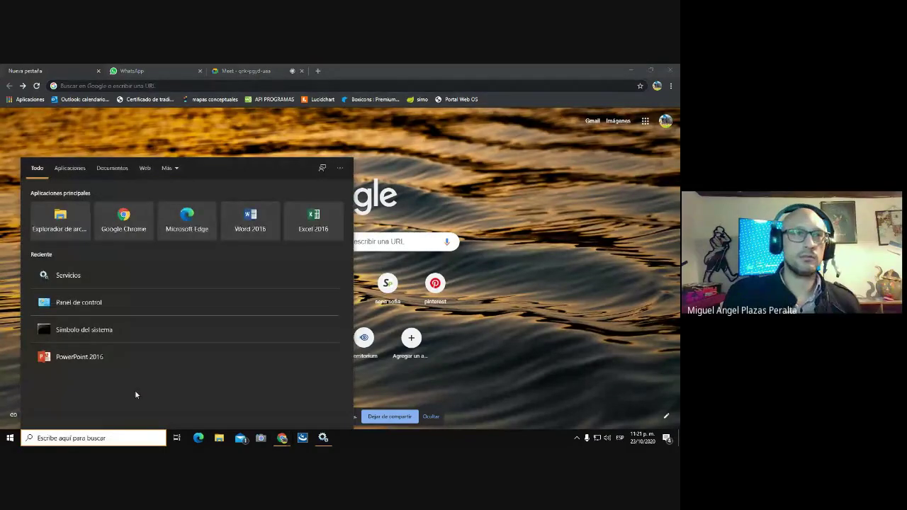
{"action": "left_click", "coordinate": [646, 75]}
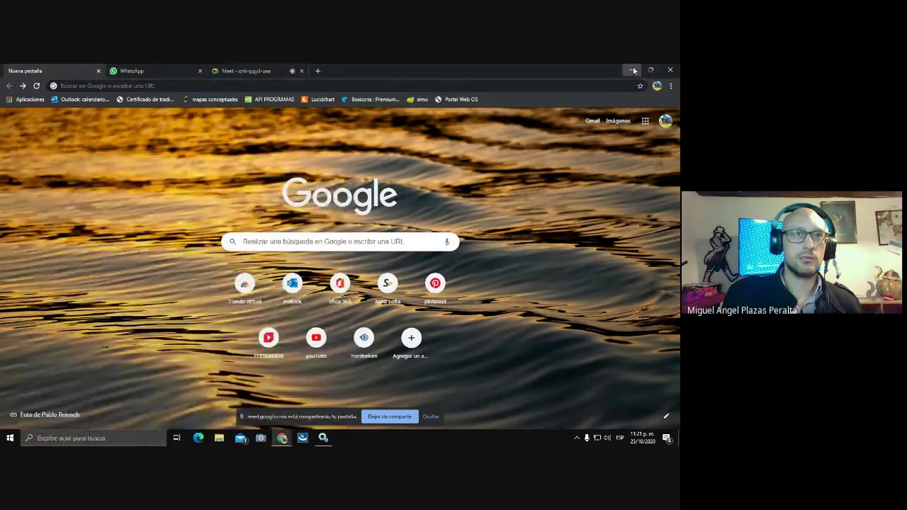
{"action": "left_click", "coordinate": [633, 71]}
{"action": "left_click", "coordinate": [631, 70]}
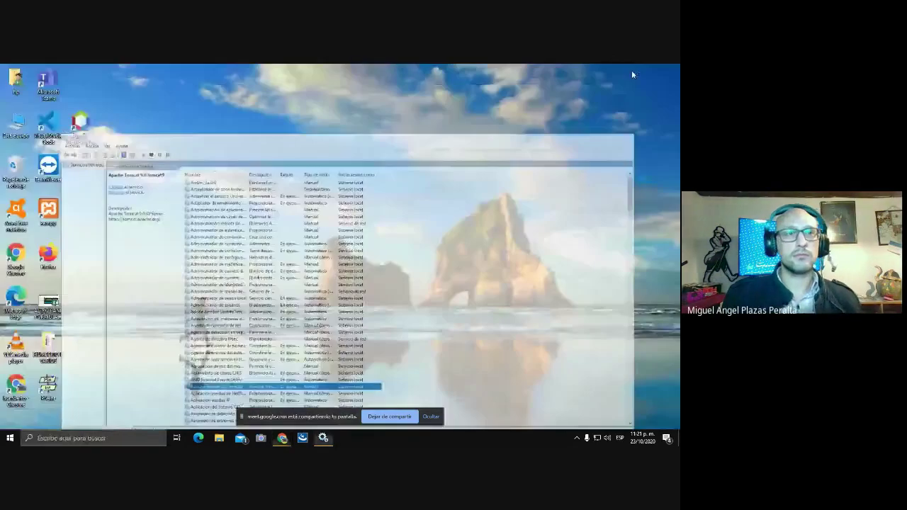
Open Este equipo in File Explorer and bring the Services window to the front
{"action": "right_click", "coordinate": [16, 126]}
{"action": "left_click", "coordinate": [28, 140]}
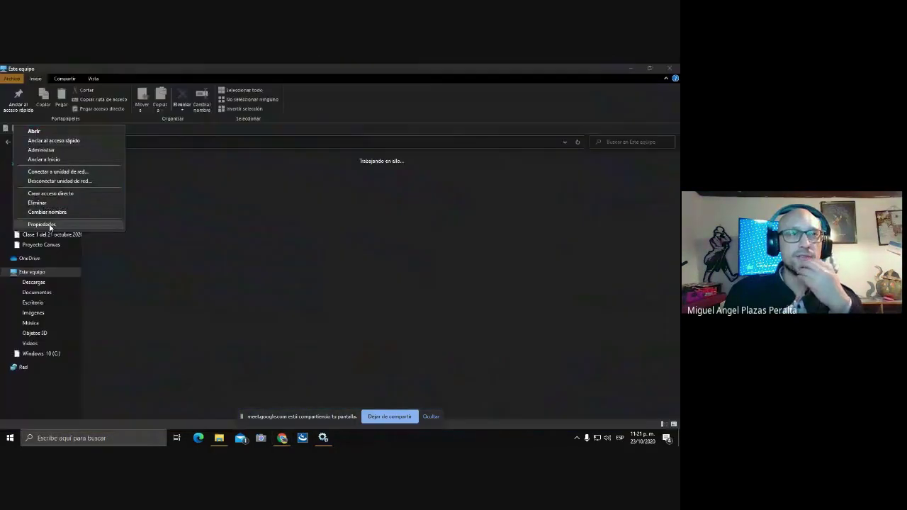
{"action": "left_click", "coordinate": [323, 438]}
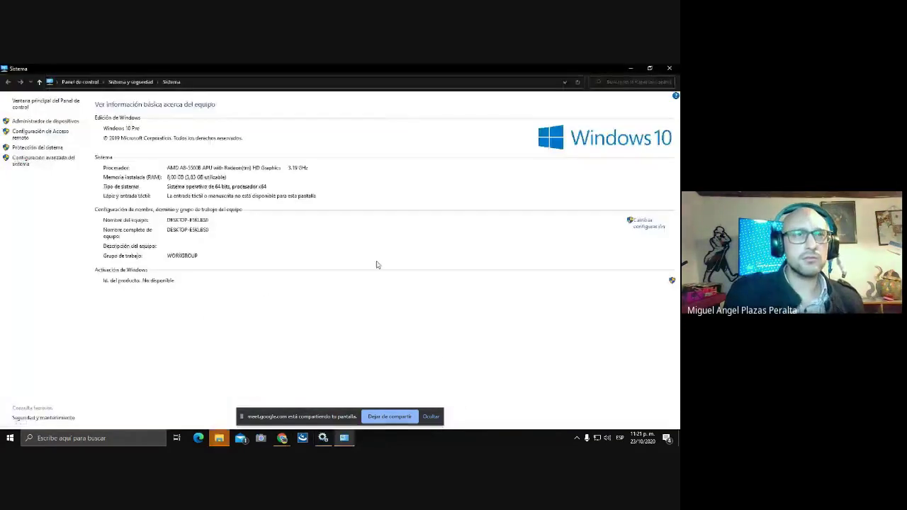
{"action": "left_click", "coordinate": [320, 438]}
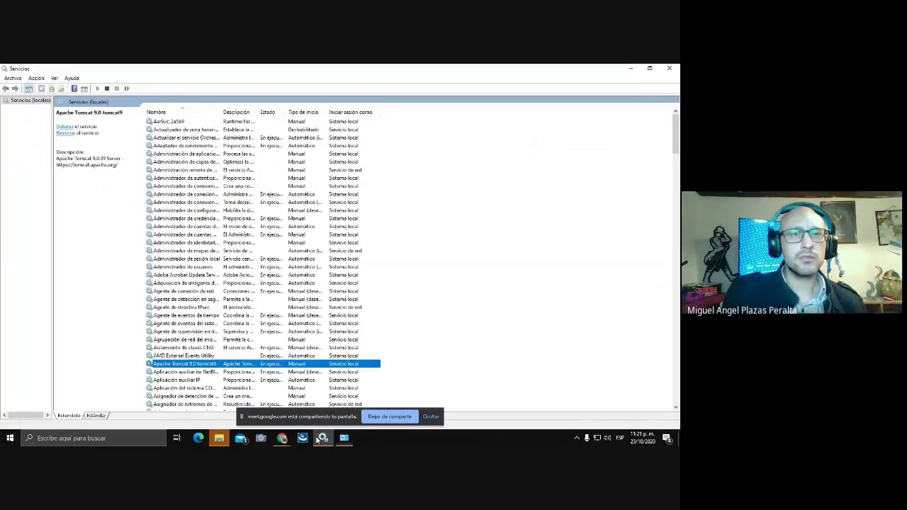
Stop the Apache Tomcat 9.0 Tomcat9 service and switch to the System window
{"action": "right_click", "coordinate": [259, 366]}
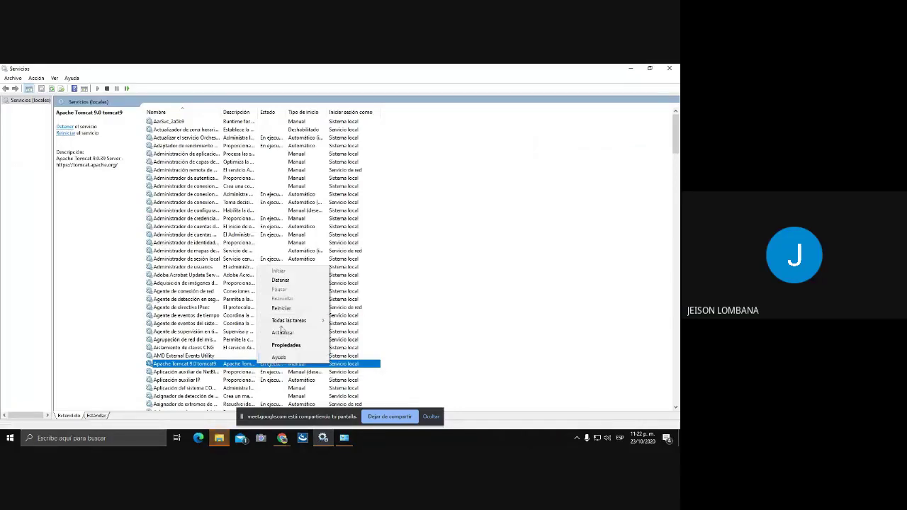
{"action": "left_click", "coordinate": [280, 280]}
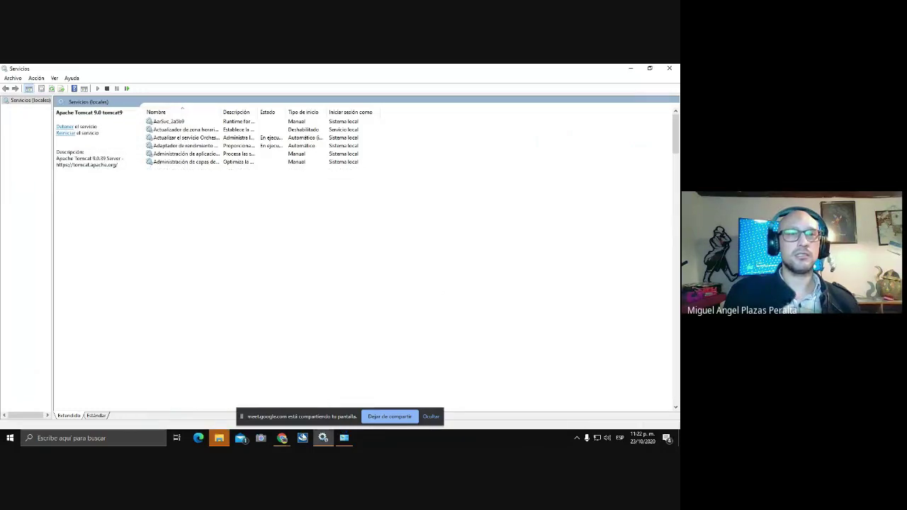
{"action": "left_click", "coordinate": [342, 441]}
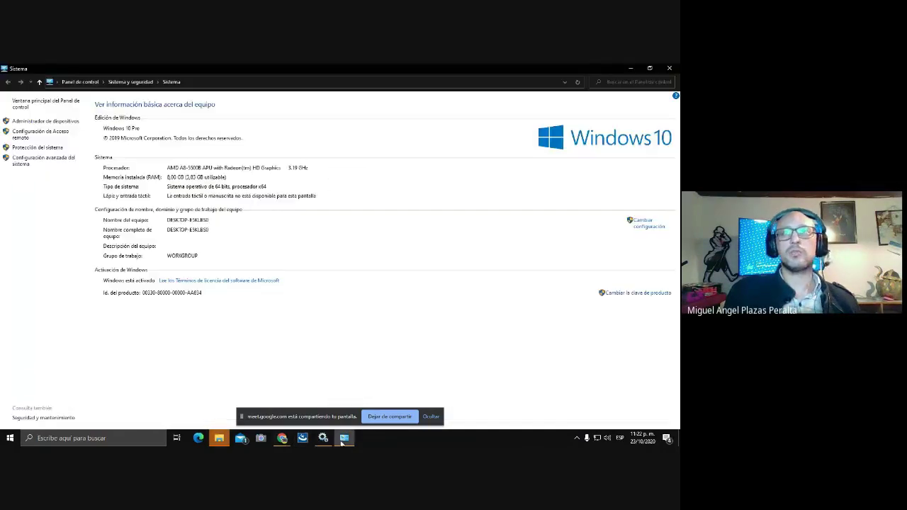
Open Environment Variables and review the system Path entries without changing them
{"action": "left_click", "coordinate": [35, 161]}
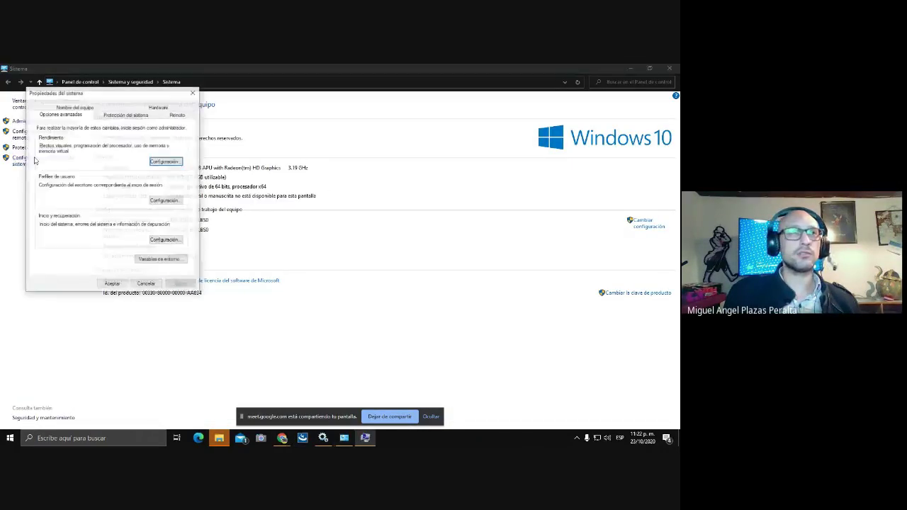
{"action": "left_click", "coordinate": [165, 260]}
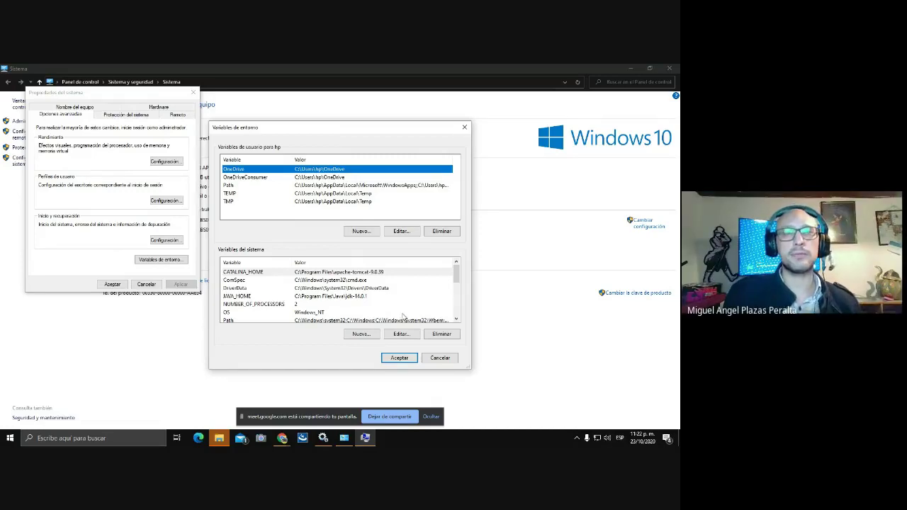
{"action": "scroll", "coordinate": [325, 309], "scroll_direction": "down", "scroll_amount": 1}
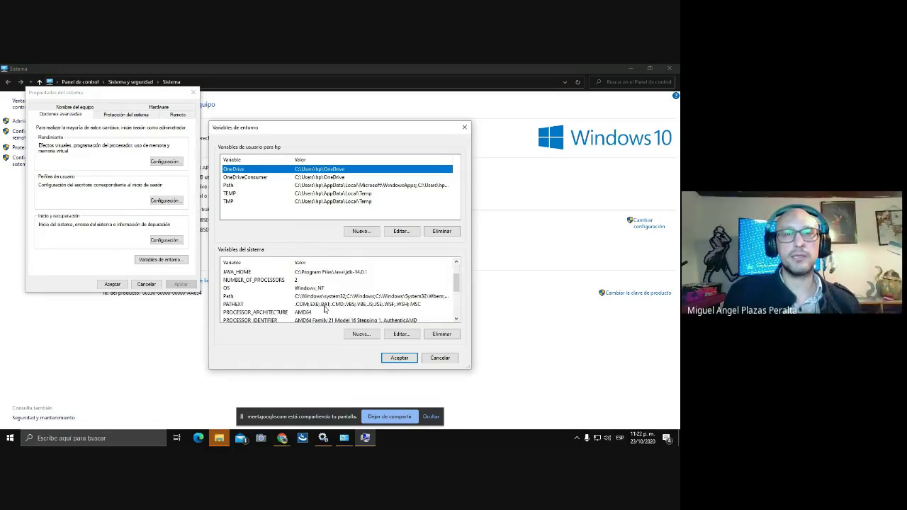
{"action": "left_click", "coordinate": [231, 297]}
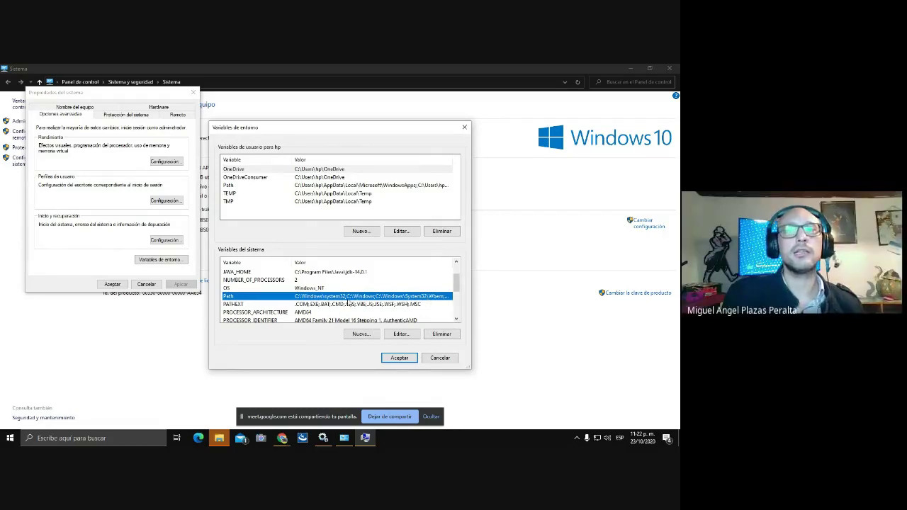
{"action": "left_click", "coordinate": [401, 335]}
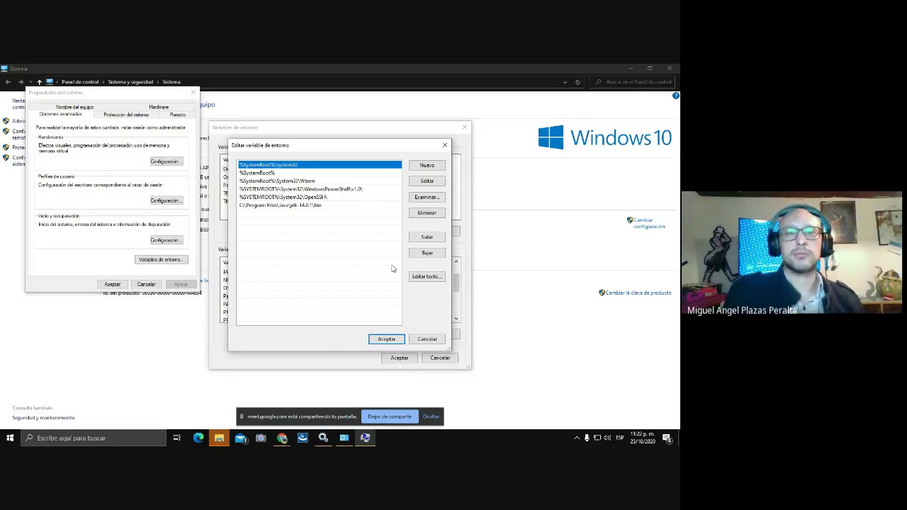
{"action": "left_click", "coordinate": [391, 340]}
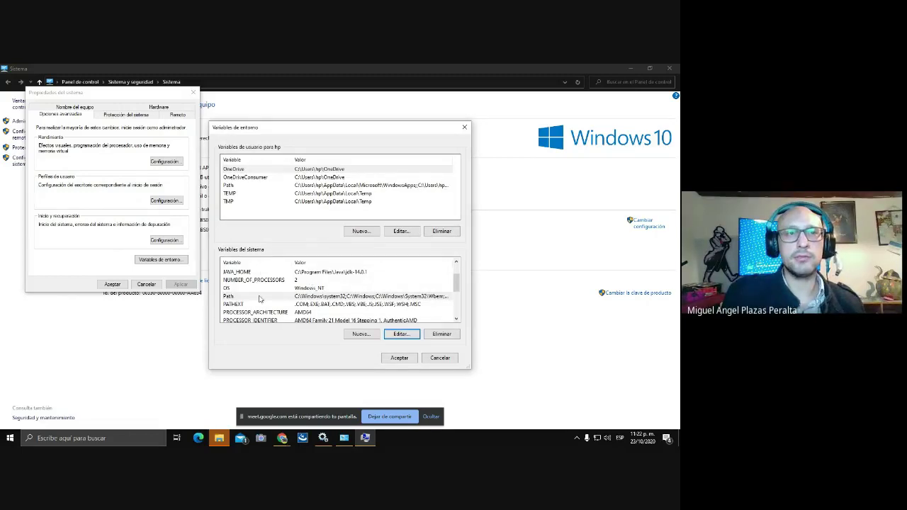
Open the CATALINA_HOME system variable for editing
{"action": "scroll", "coordinate": [255, 283], "scroll_direction": "up", "scroll_amount": 1}
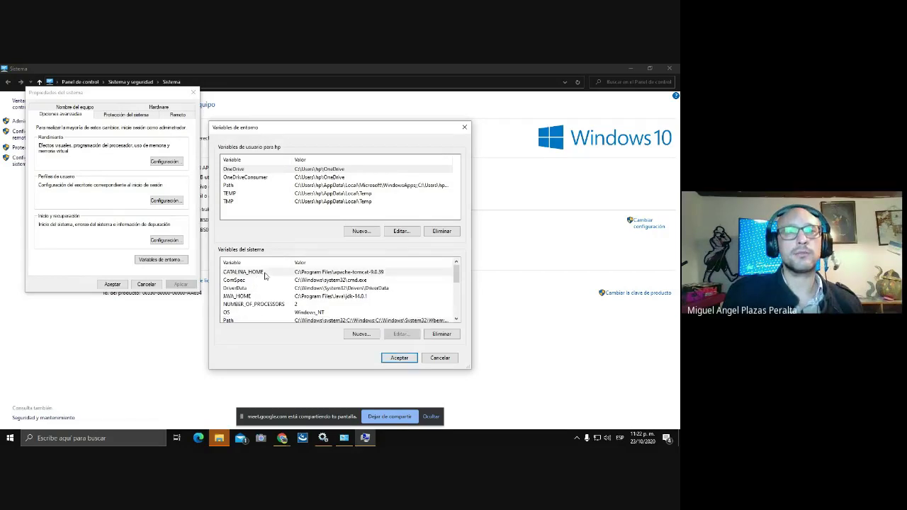
{"action": "left_click", "coordinate": [266, 275]}
{"action": "left_click", "coordinate": [399, 333]}
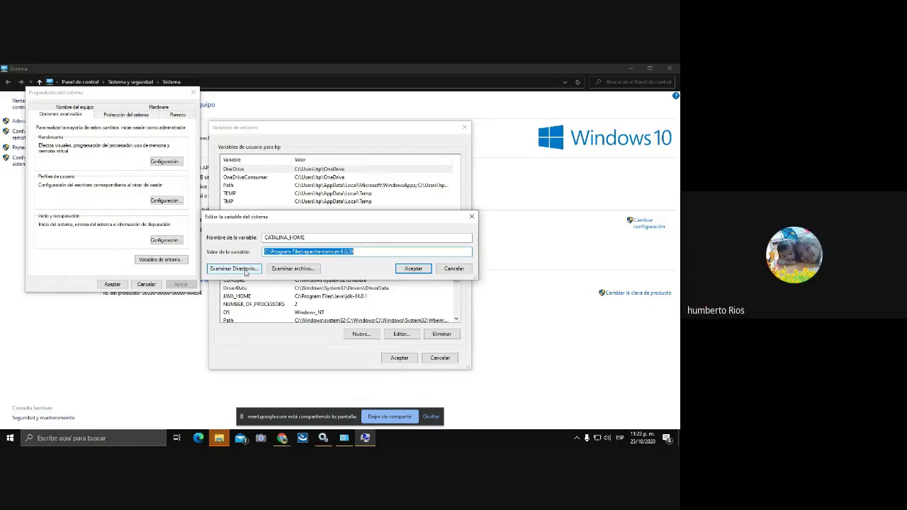
Browse the folder tree through Windows 10 (C:) and Program Files to apache-tomcat-9.0.39
{"action": "left_click", "coordinate": [245, 270]}
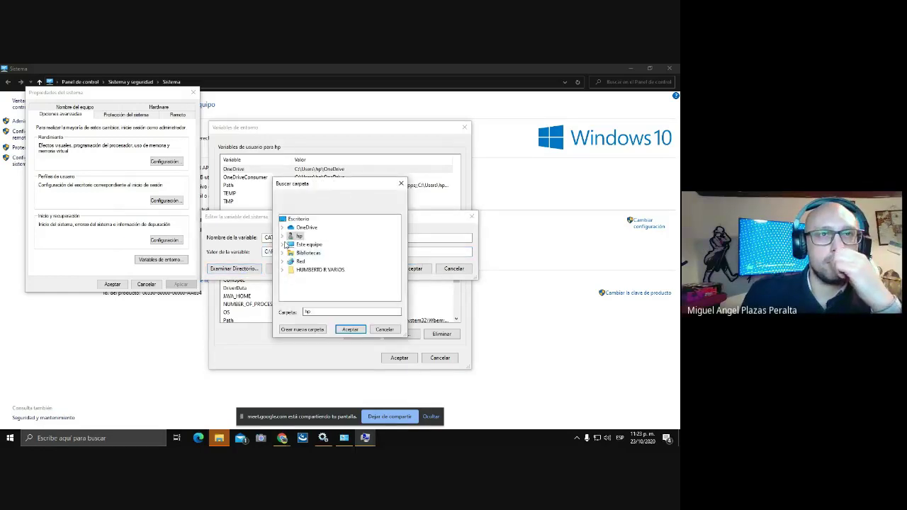
{"action": "left_click", "coordinate": [284, 244]}
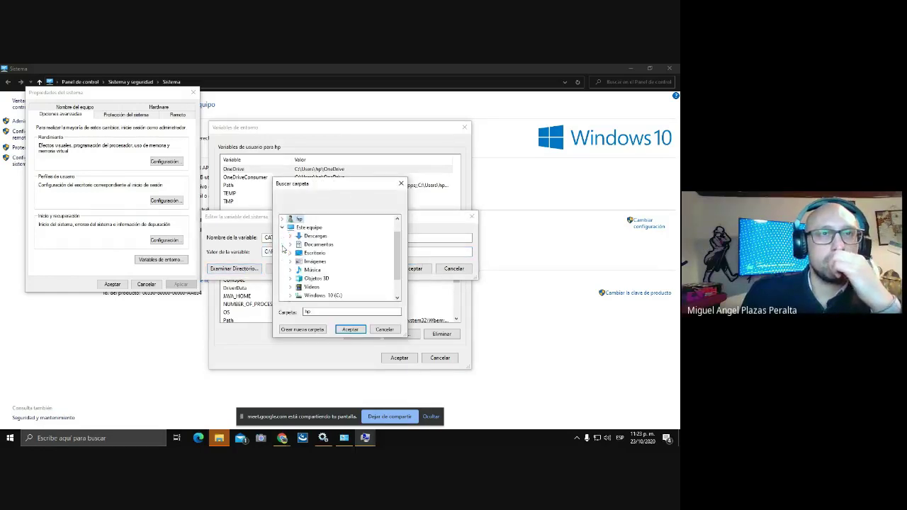
{"action": "double_click", "coordinate": [311, 294]}
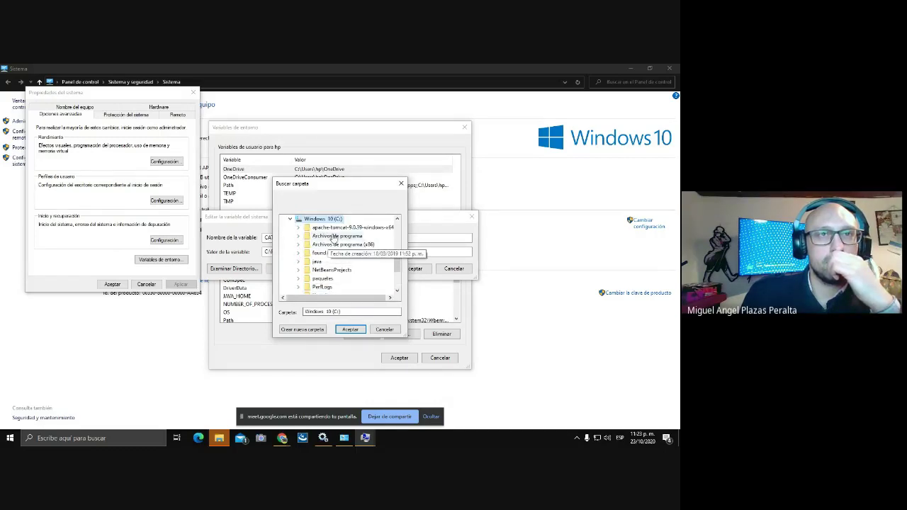
{"action": "left_click", "coordinate": [298, 236]}
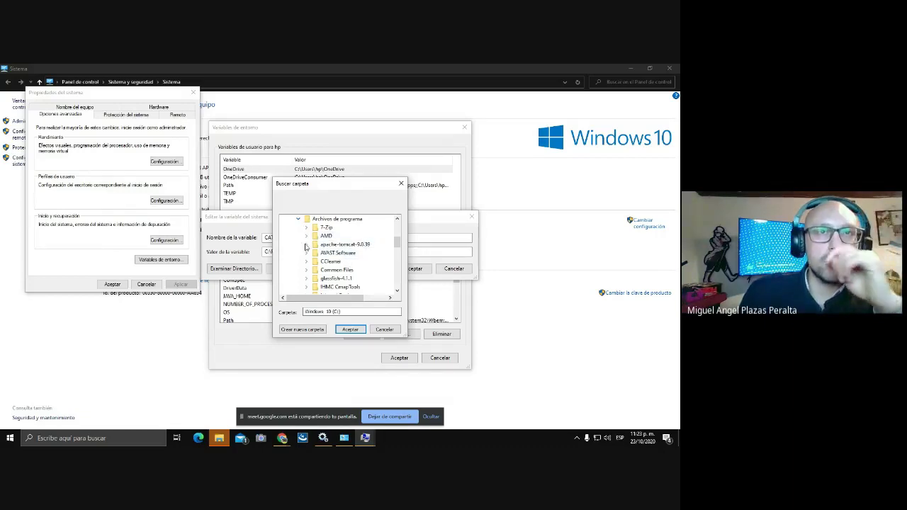
{"action": "scroll", "coordinate": [306, 240], "scroll_direction": "up", "scroll_amount": 2}
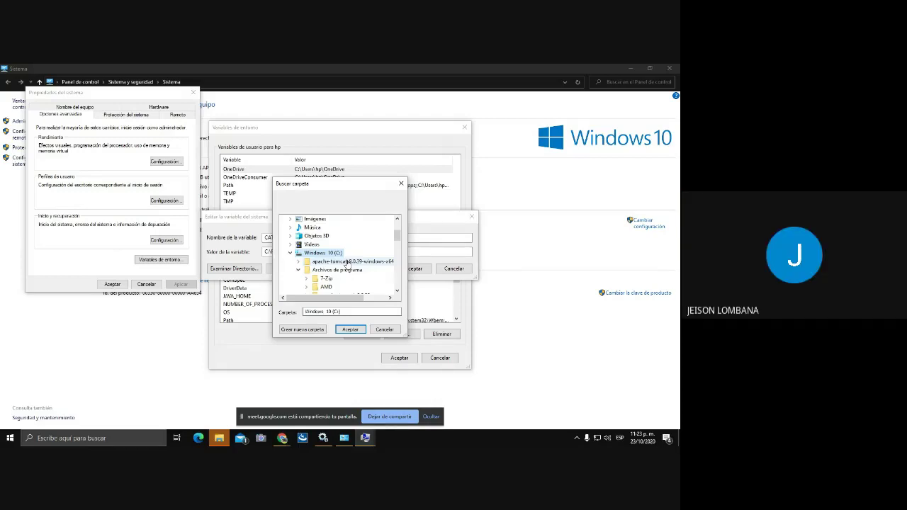
{"action": "scroll", "coordinate": [347, 262], "scroll_direction": "down", "scroll_amount": 1}
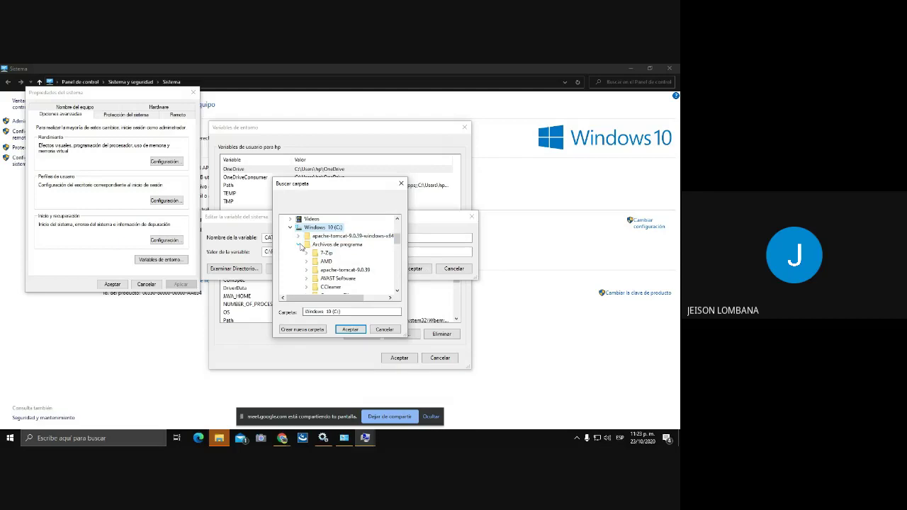
{"action": "scroll", "coordinate": [300, 245], "scroll_direction": "down", "scroll_amount": 1}
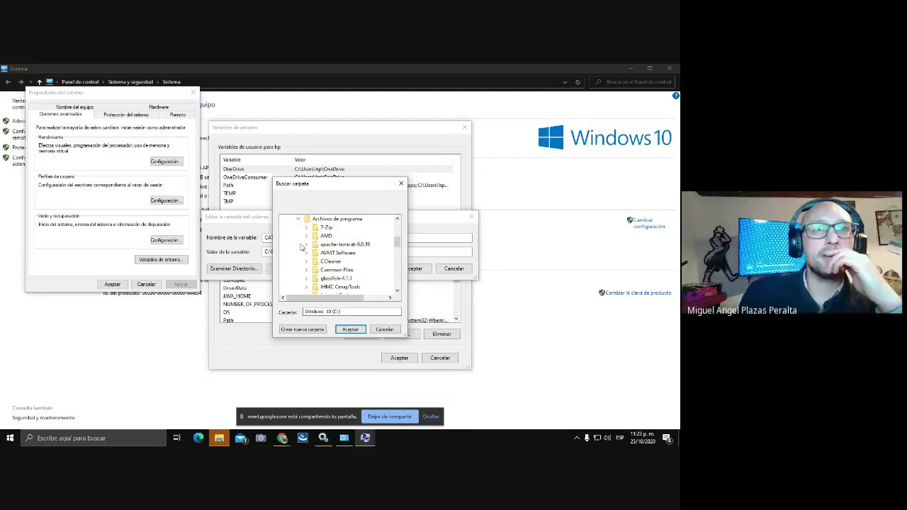
{"action": "left_click", "coordinate": [306, 245]}
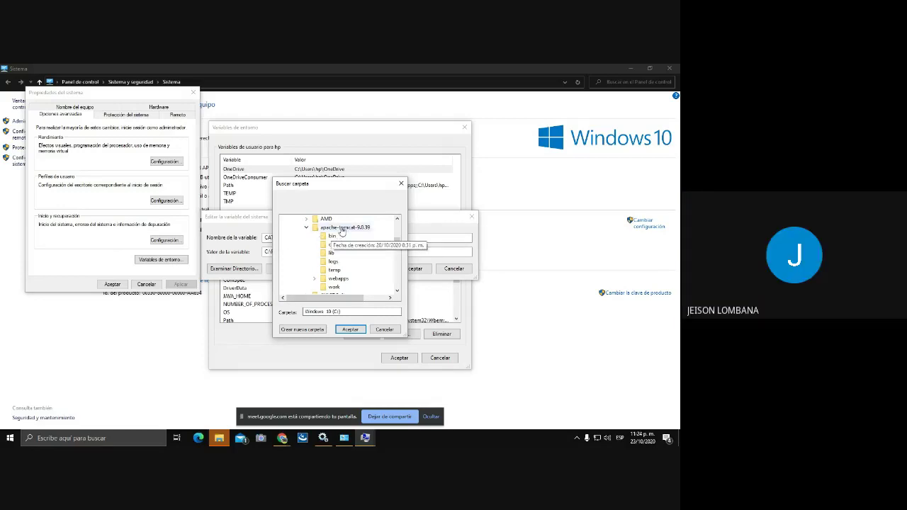
Set C:\Program Files\apache-tomcat-9.0.39 as CATALINA_HOME and confirm the variable dialogs
{"action": "left_click", "coordinate": [342, 228]}
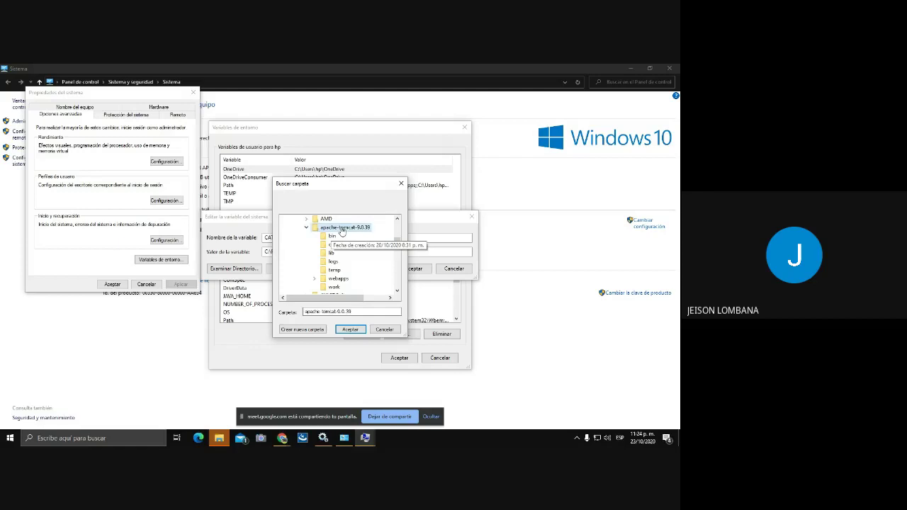
{"action": "left_click", "coordinate": [350, 330]}
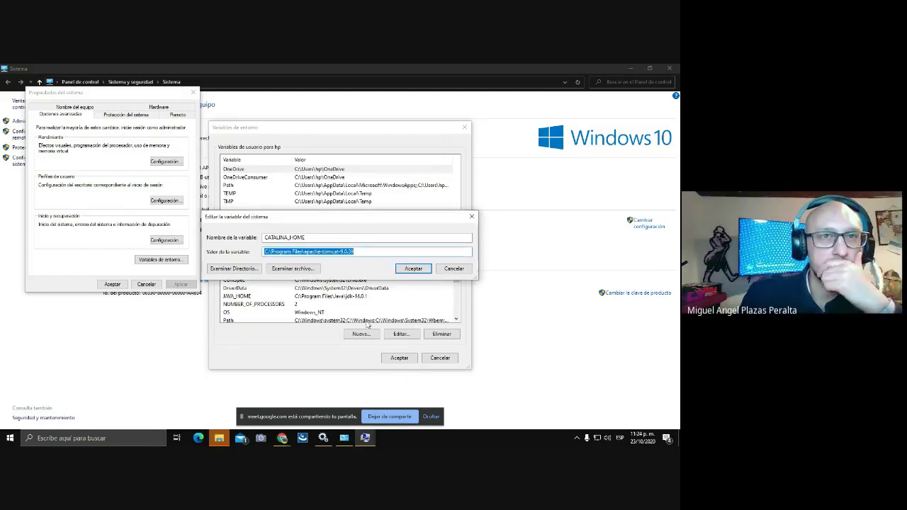
{"action": "left_click", "coordinate": [413, 270]}
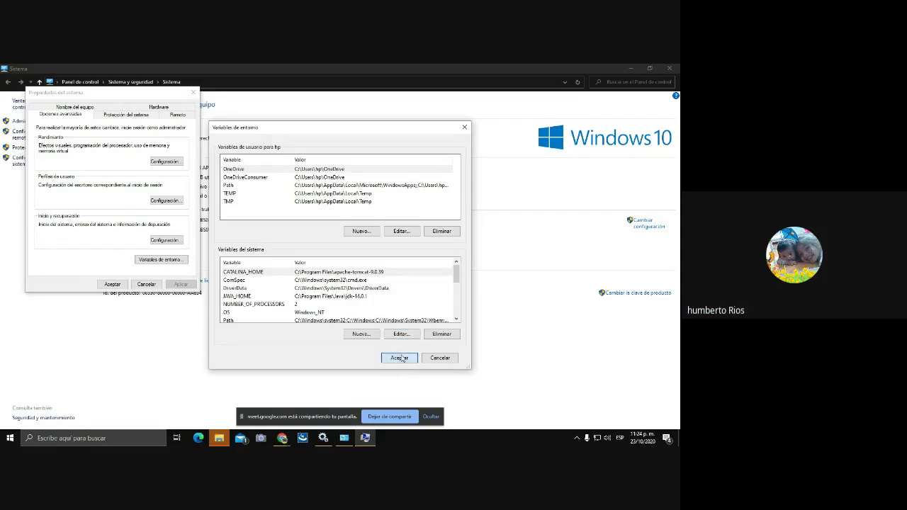
{"action": "left_click", "coordinate": [400, 357]}
Close System Properties, minimize System, and start the Apache Tomcat 9.0 tomcat9 service
{"action": "left_click", "coordinate": [105, 285]}
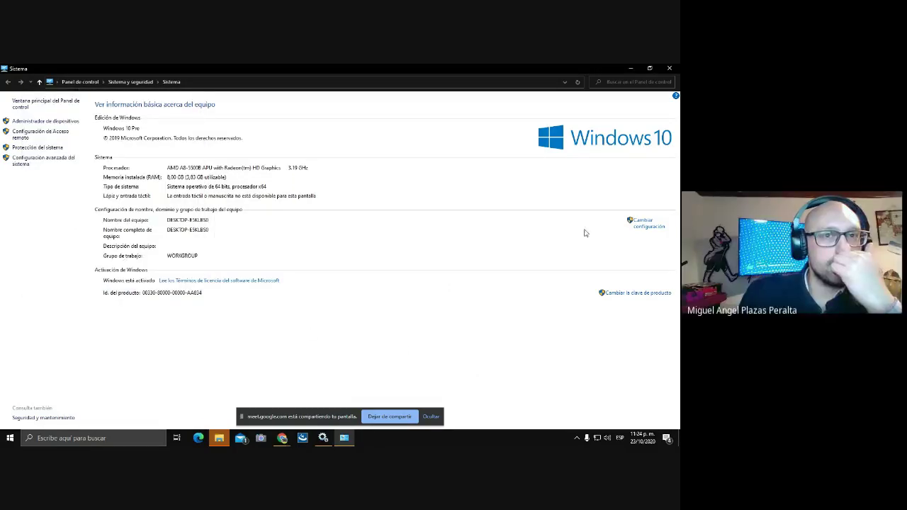
{"action": "left_click", "coordinate": [628, 68]}
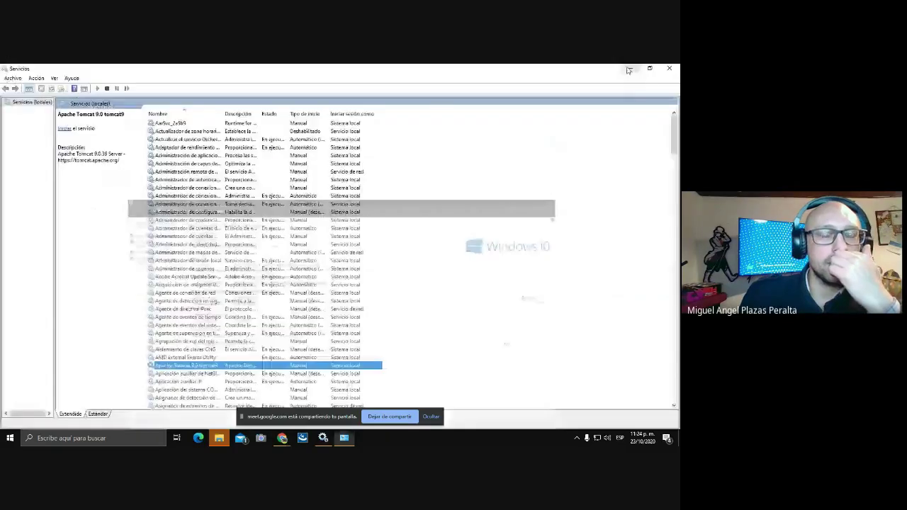
{"action": "right_click", "coordinate": [251, 364]}
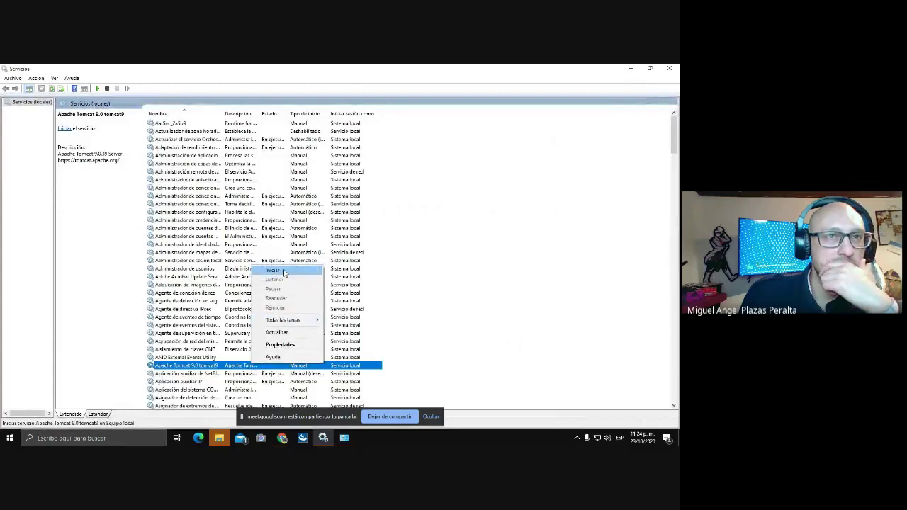
{"action": "left_click", "coordinate": [283, 273]}
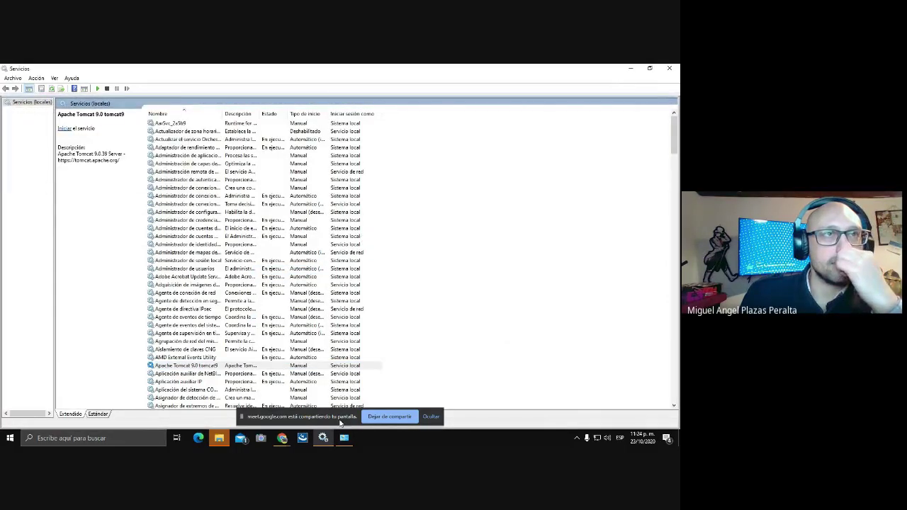
Glance at the Chrome new tab window, then return to Services
{"action": "left_click", "coordinate": [282, 439]}
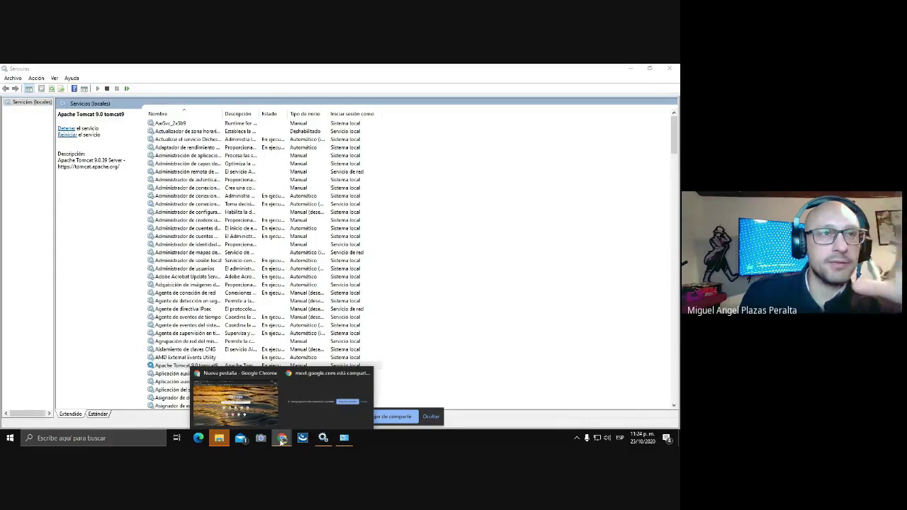
{"action": "left_click", "coordinate": [241, 396]}
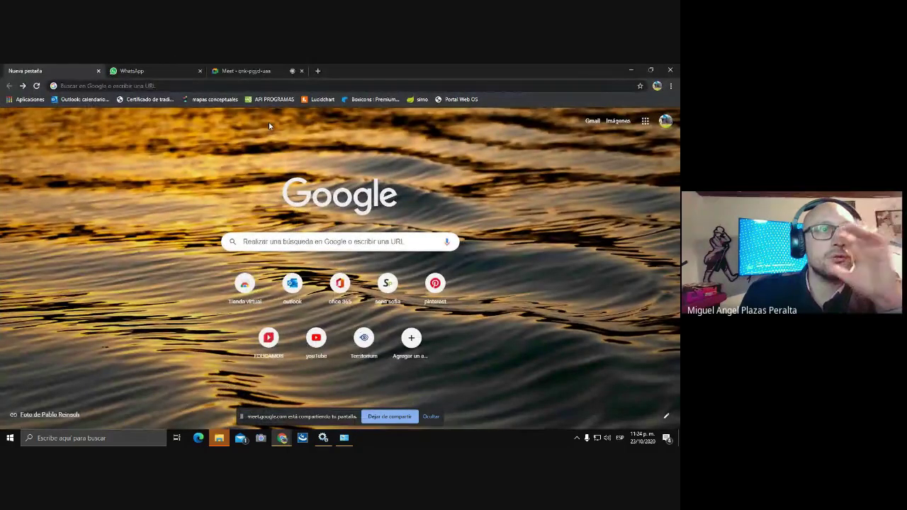
{"action": "left_click", "coordinate": [323, 438]}
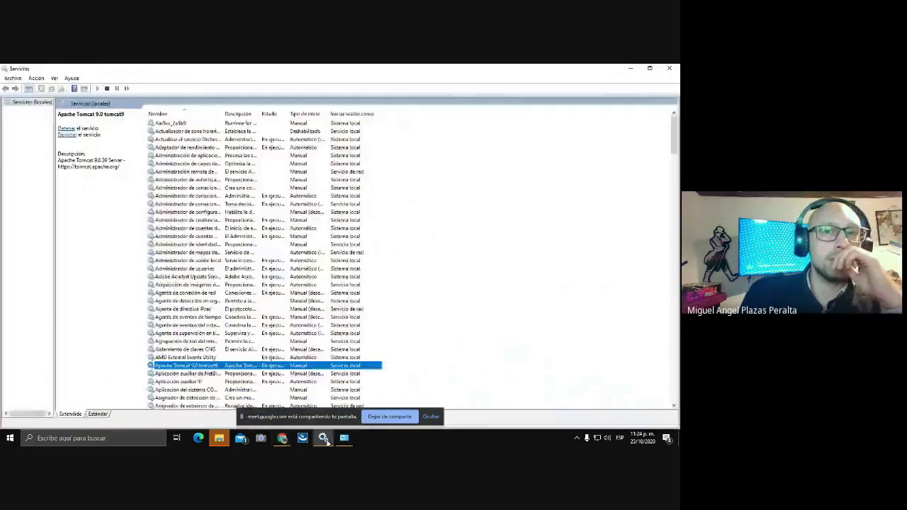
Bring the Chrome new tab forward and check the hidden notification-area icons
{"action": "mouse_move", "coordinate": [282, 438]}
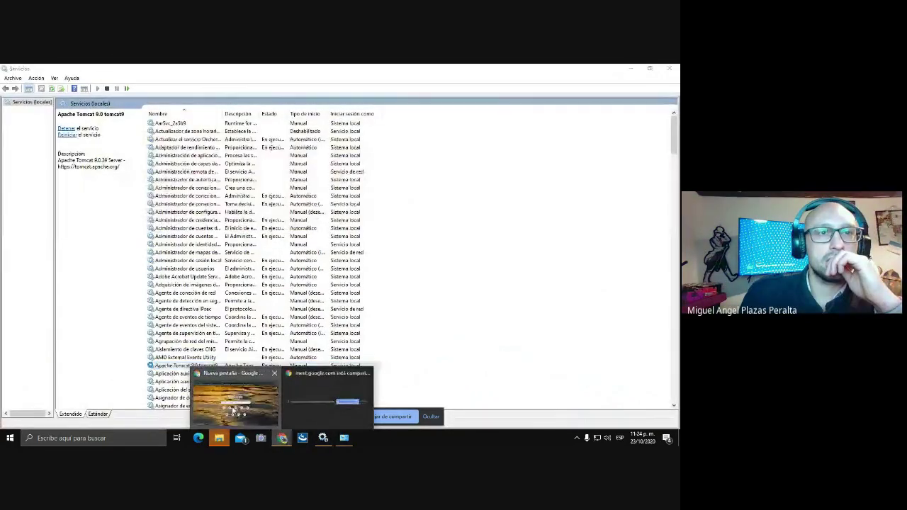
{"action": "left_click", "coordinate": [236, 411]}
{"action": "left_click", "coordinate": [176, 86]}
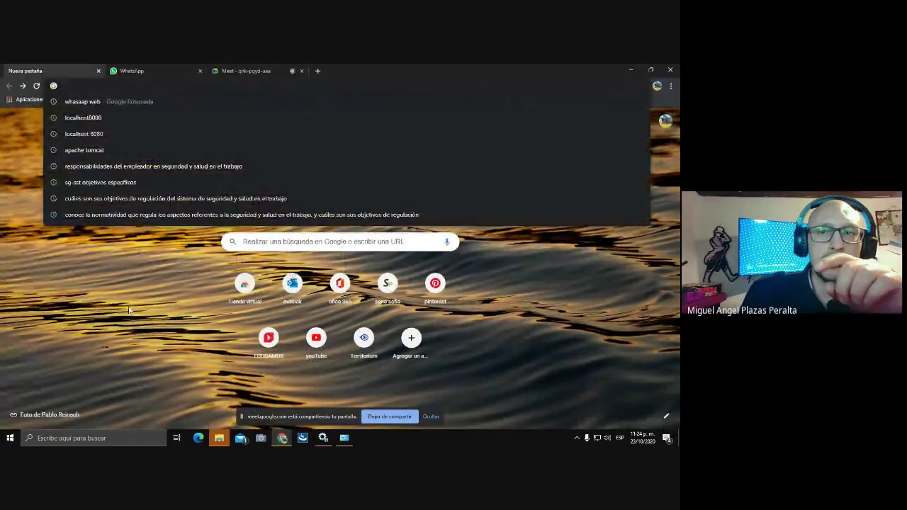
{"action": "left_click", "coordinate": [494, 387]}
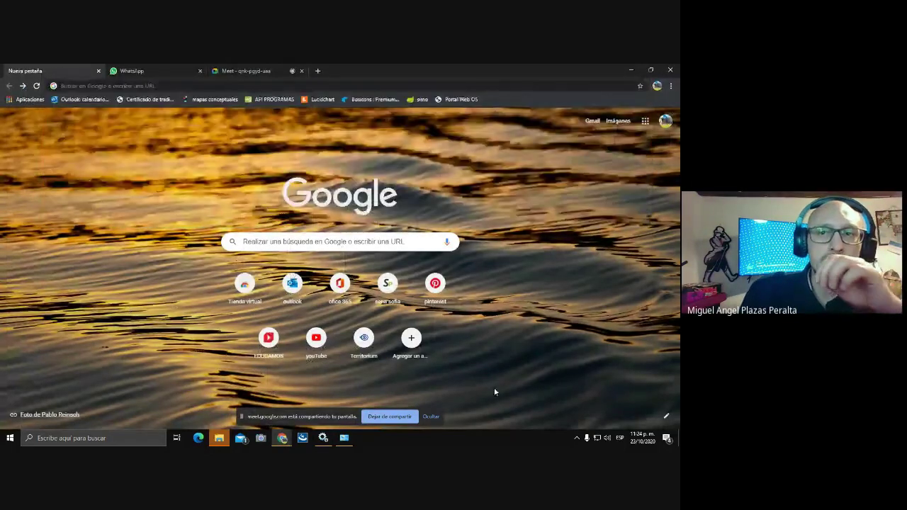
{"action": "left_click", "coordinate": [577, 440]}
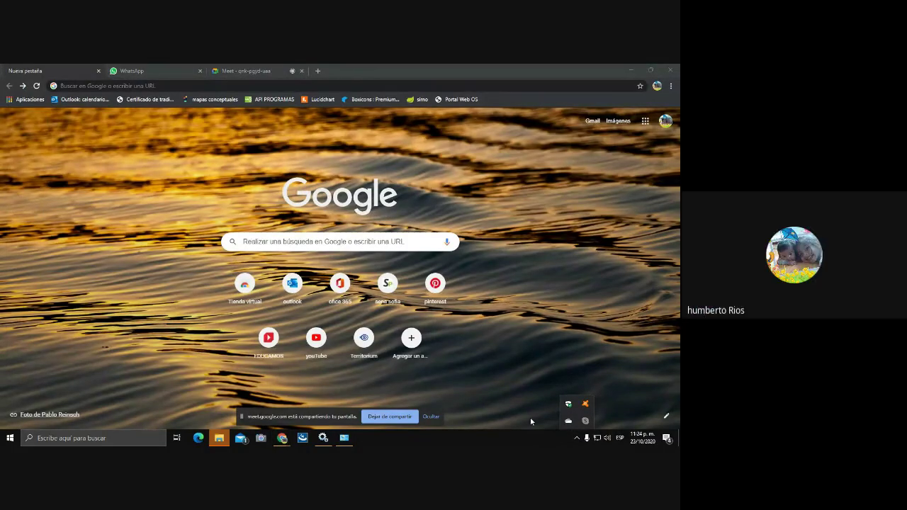
{"action": "left_click", "coordinate": [128, 85]}
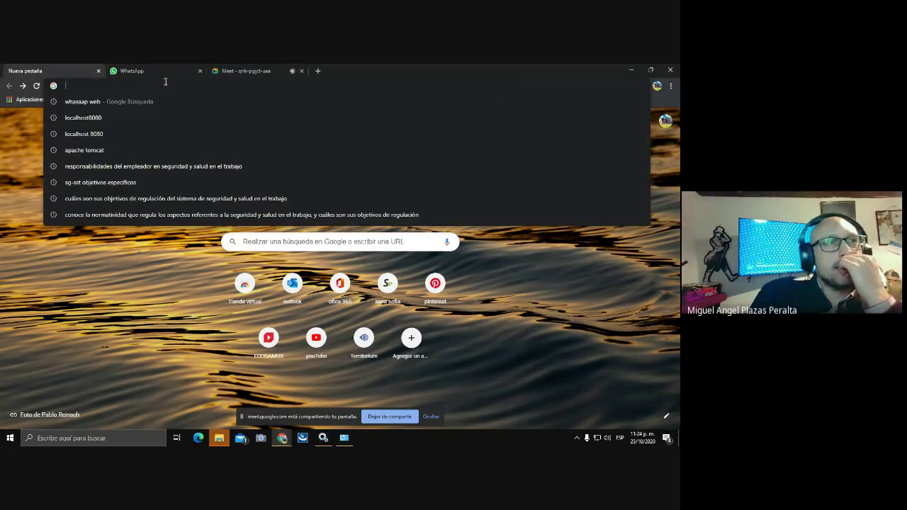
{"action": "type", "text": "hh"}
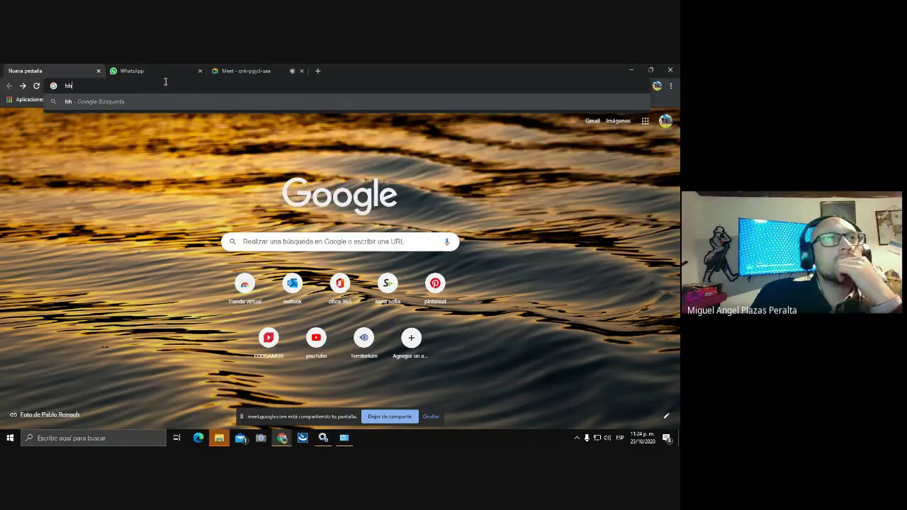
{"action": "key", "text": "BackSpace"}
{"action": "type", "text": "tt"}
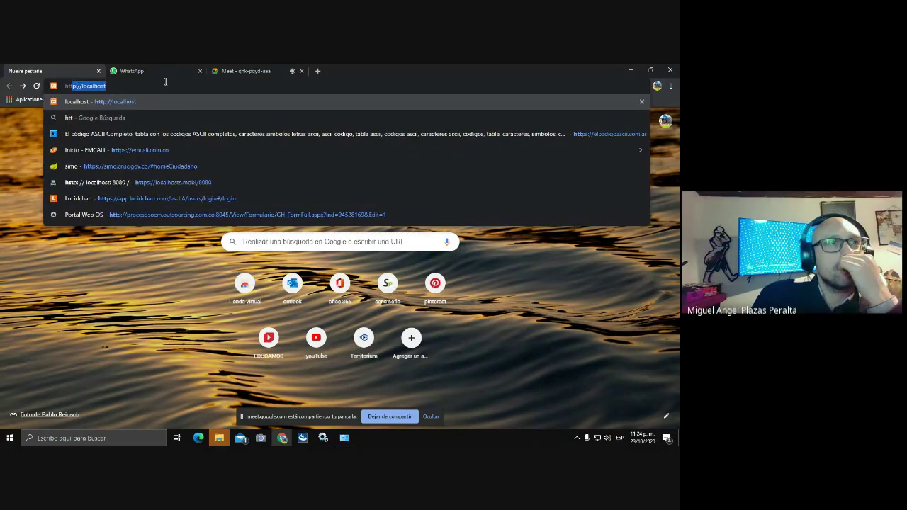
{"action": "type", "text": "p"}
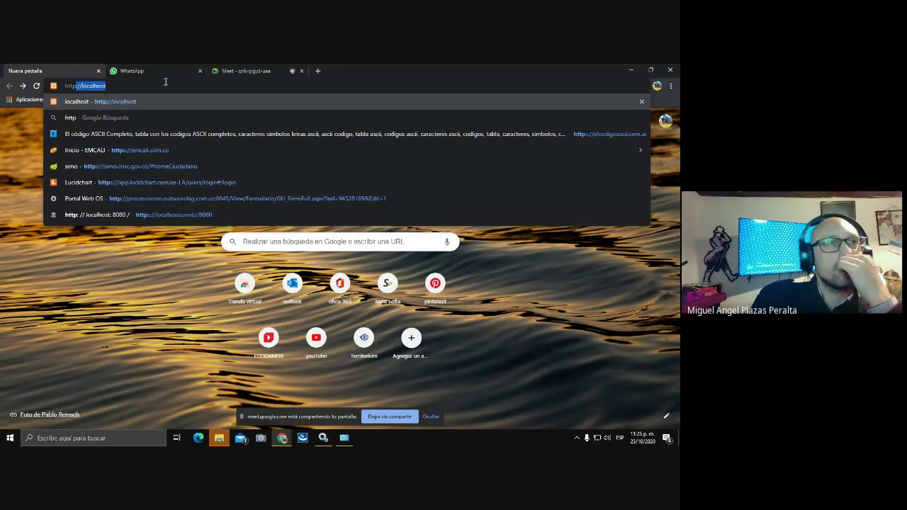
{"action": "type", "text": ":"}
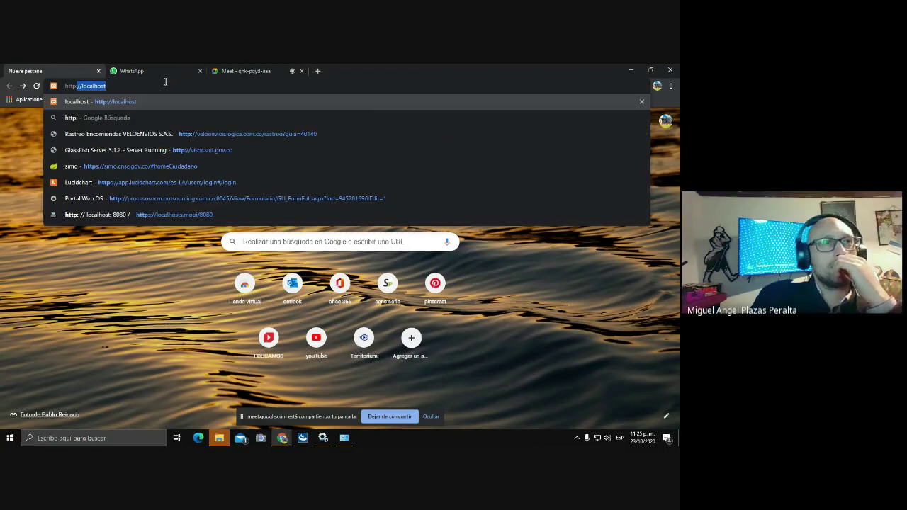
{"action": "type", "text": "//local"}
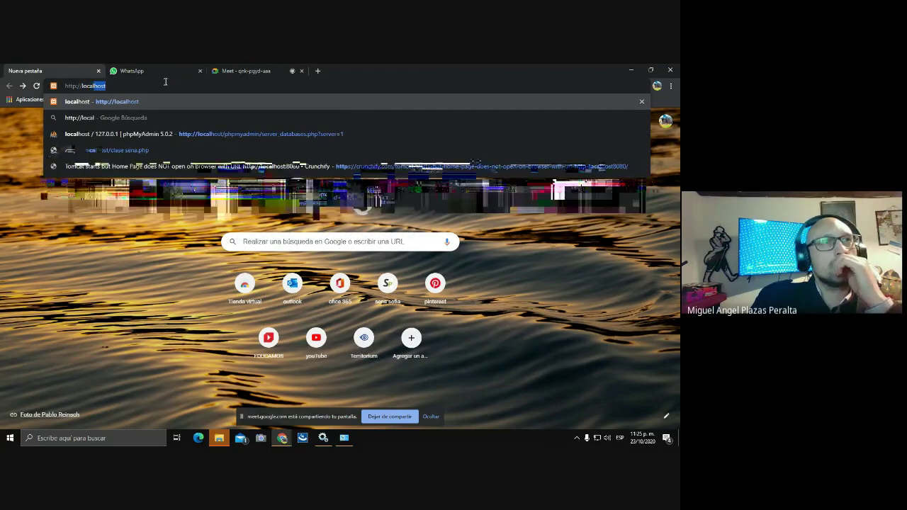
{"action": "type", "text": "ho"}
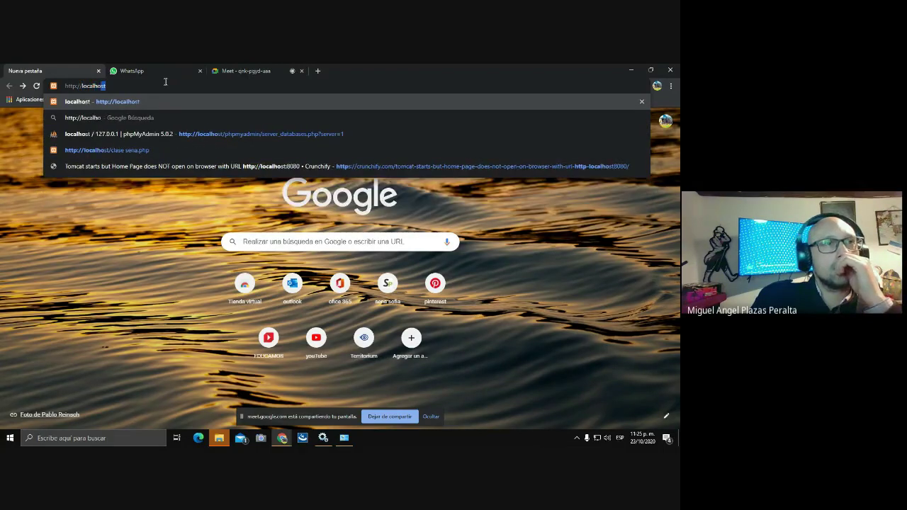
{"action": "type", "text": "st:"}
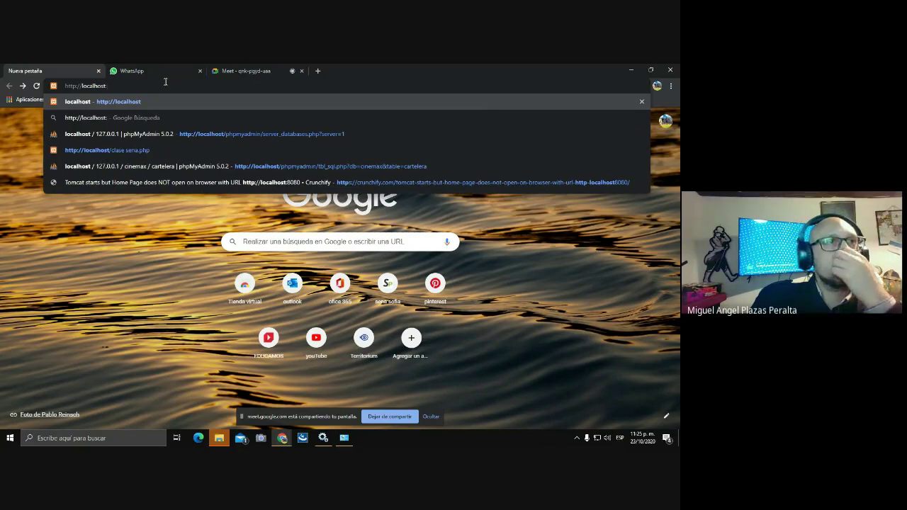
{"action": "type", "text": "8080"}
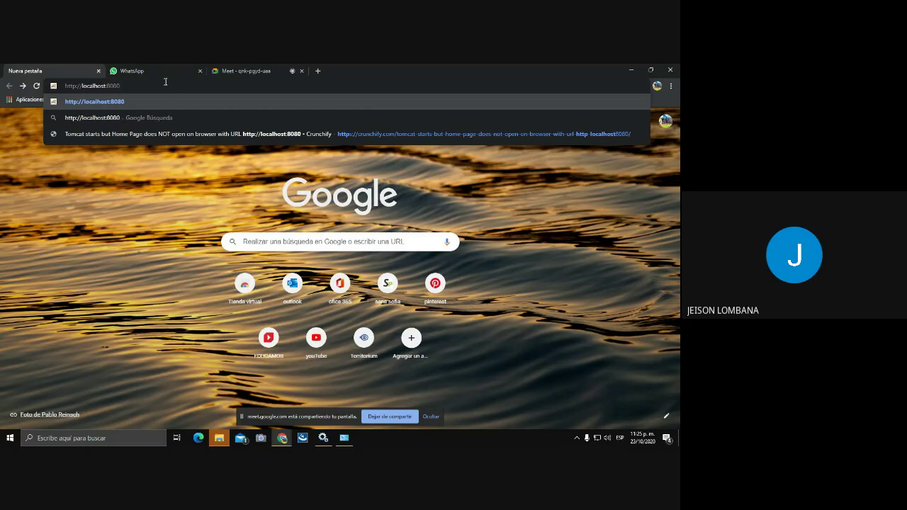
{"action": "key", "text": "Return"}
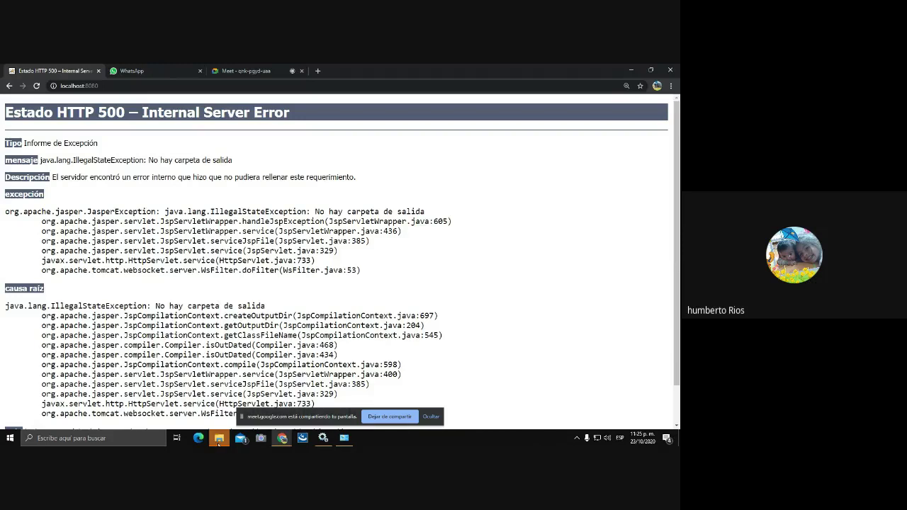
Toggle the This PC window over the HTTP 500 page, then bring Services to the front
{"action": "left_click", "coordinate": [219, 438]}
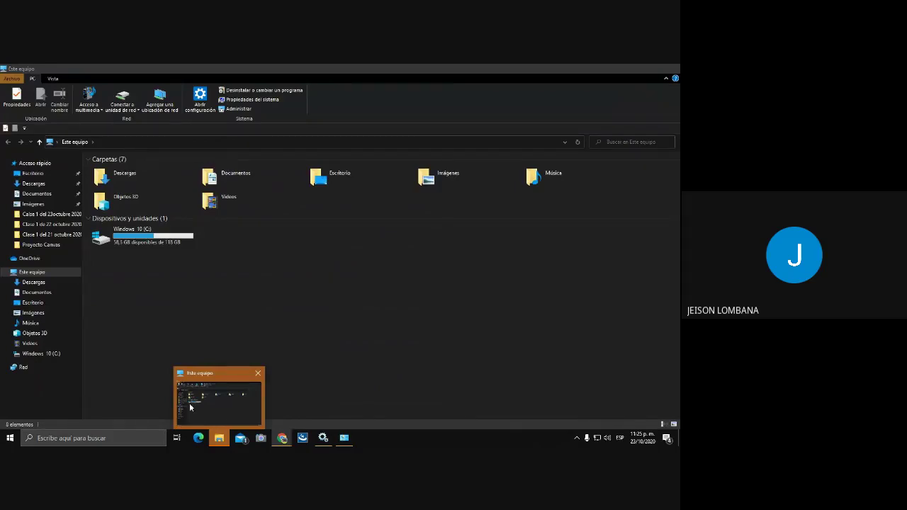
{"action": "left_click", "coordinate": [218, 438]}
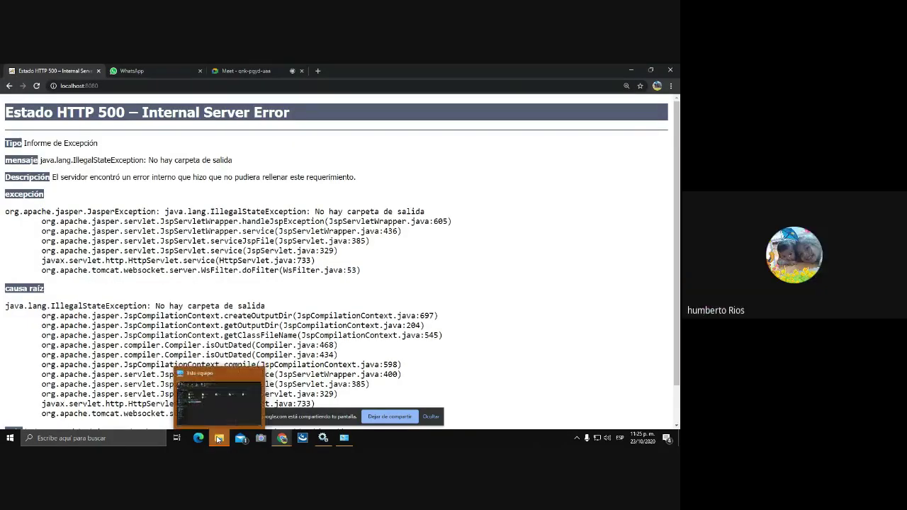
{"action": "left_click", "coordinate": [219, 438]}
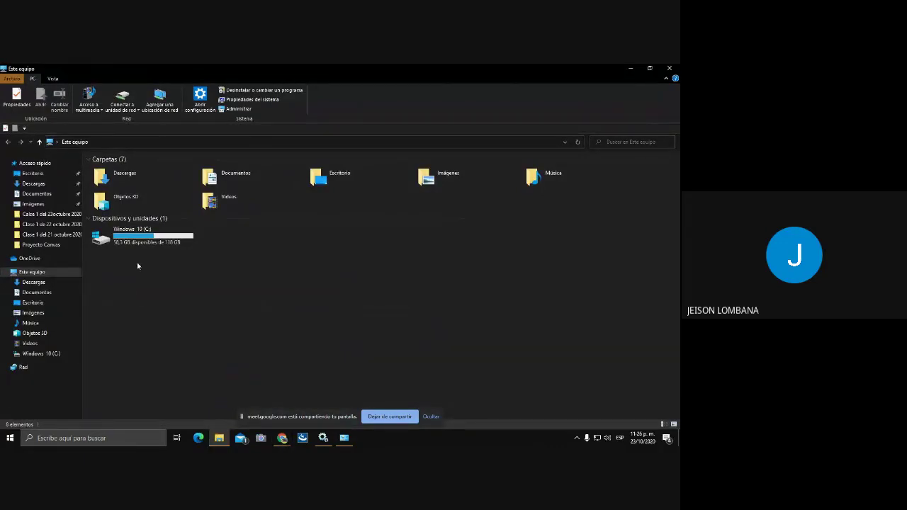
{"action": "left_click", "coordinate": [217, 441]}
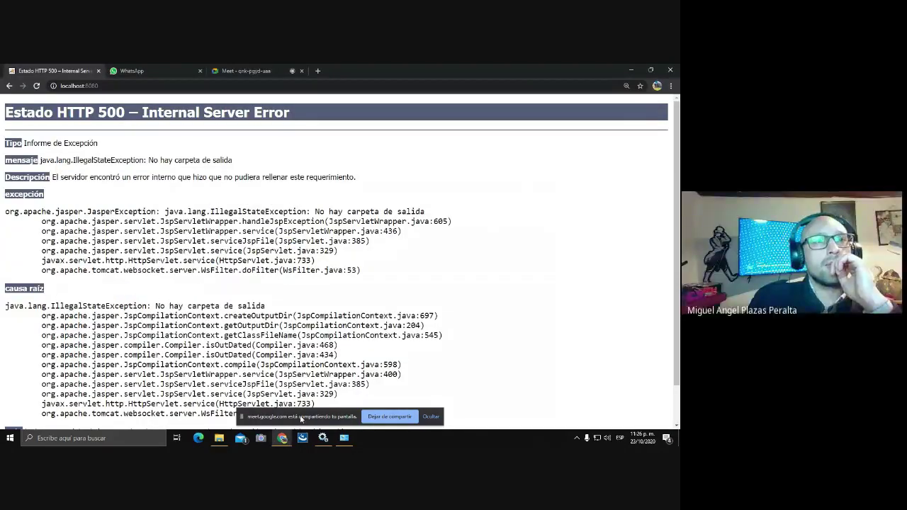
{"action": "left_click", "coordinate": [322, 437]}
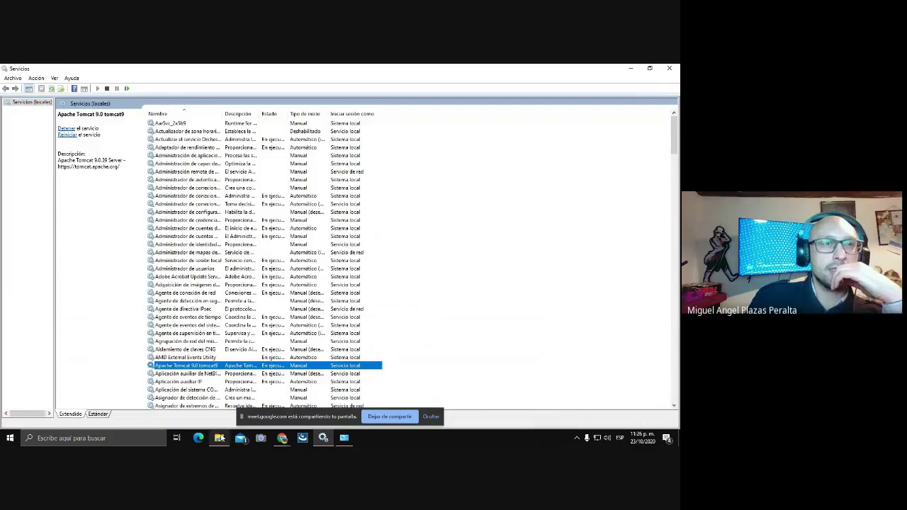
Open Windows 10 (C:) and send the apache-tomcat-9.0.39-windows-x64 folder to the Recycle Bin
{"action": "left_click", "coordinate": [221, 438]}
{"action": "left_click", "coordinate": [135, 240]}
{"action": "double_click", "coordinate": [135, 240]}
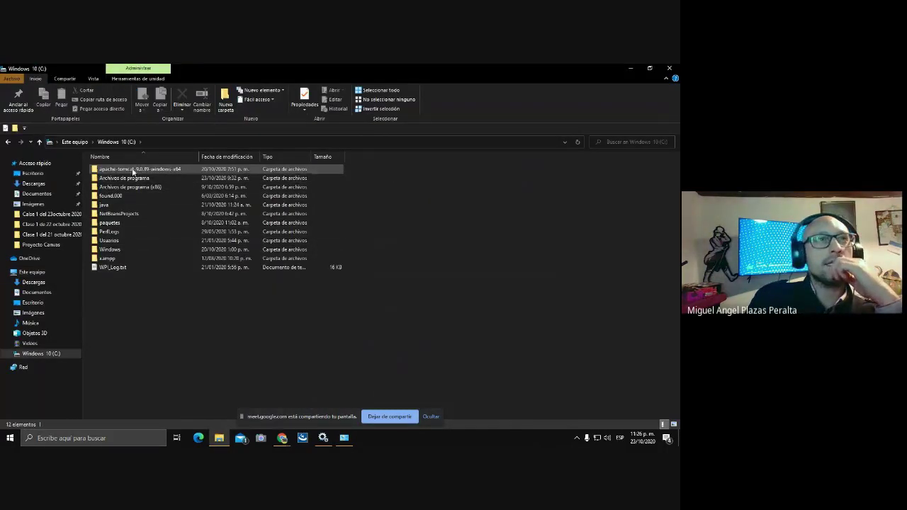
{"action": "right_click", "coordinate": [160, 170]}
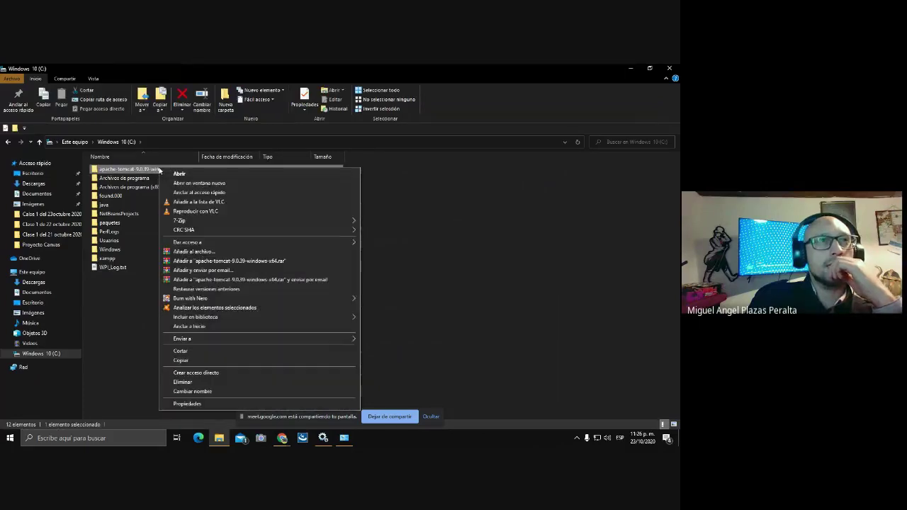
{"action": "left_click", "coordinate": [183, 382]}
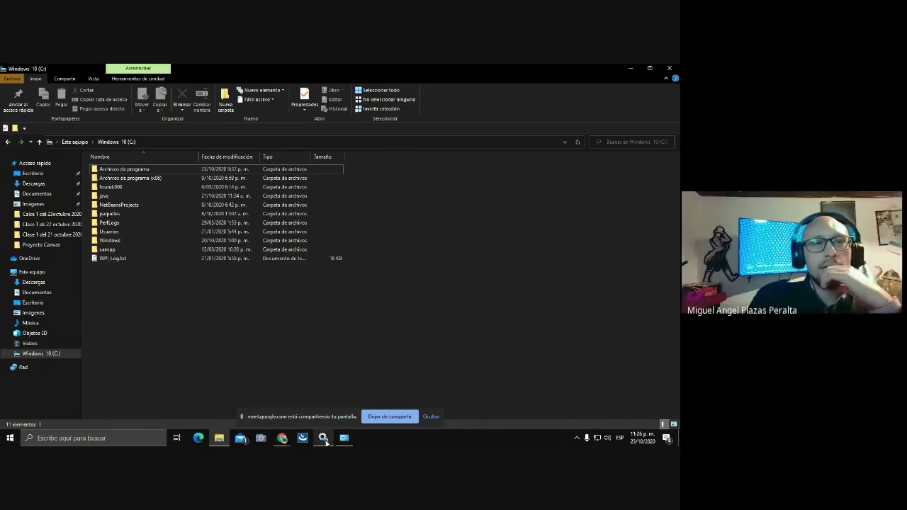
{"action": "mouse_move", "coordinate": [323, 442]}
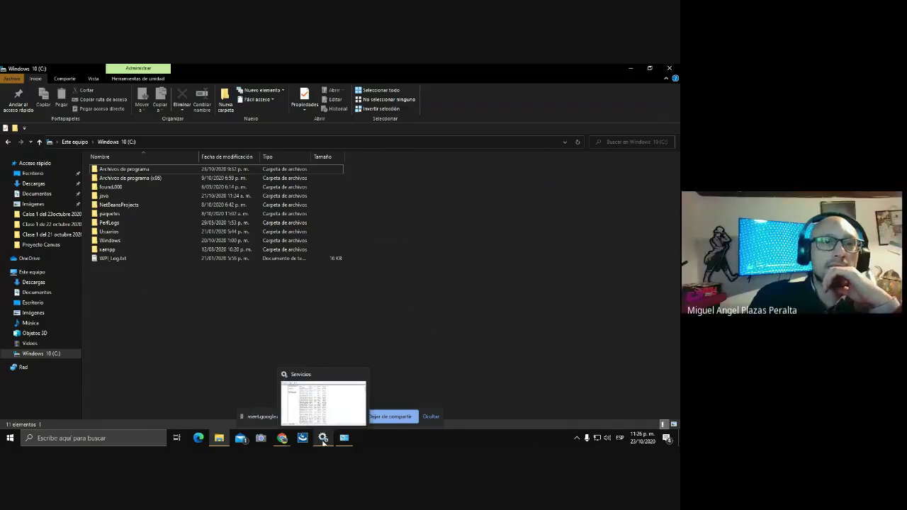
{"action": "mouse_move", "coordinate": [282, 440]}
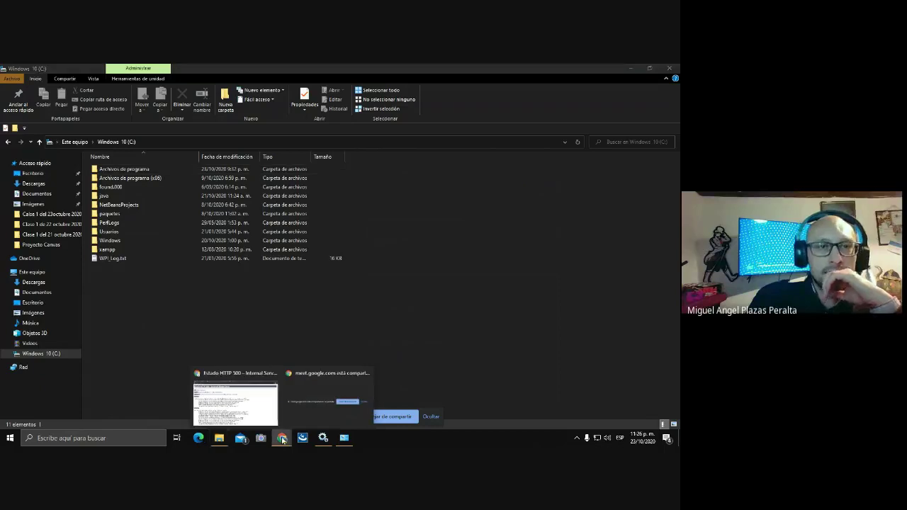
Open a new Chrome tab, then stop the Apache Tomcat 9.0 tomcat9 service in Services
{"action": "left_click", "coordinate": [255, 417]}
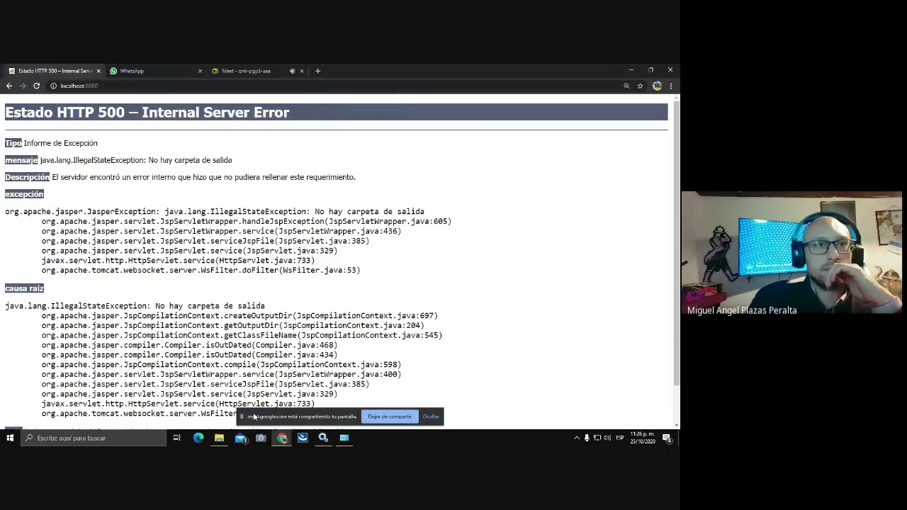
{"action": "left_click", "coordinate": [317, 71]}
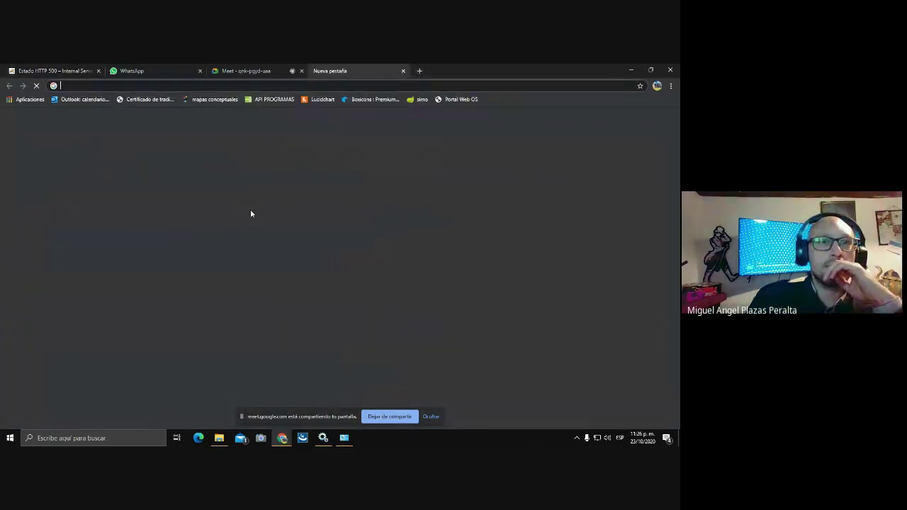
{"action": "left_click", "coordinate": [324, 438]}
{"action": "right_click", "coordinate": [289, 366]}
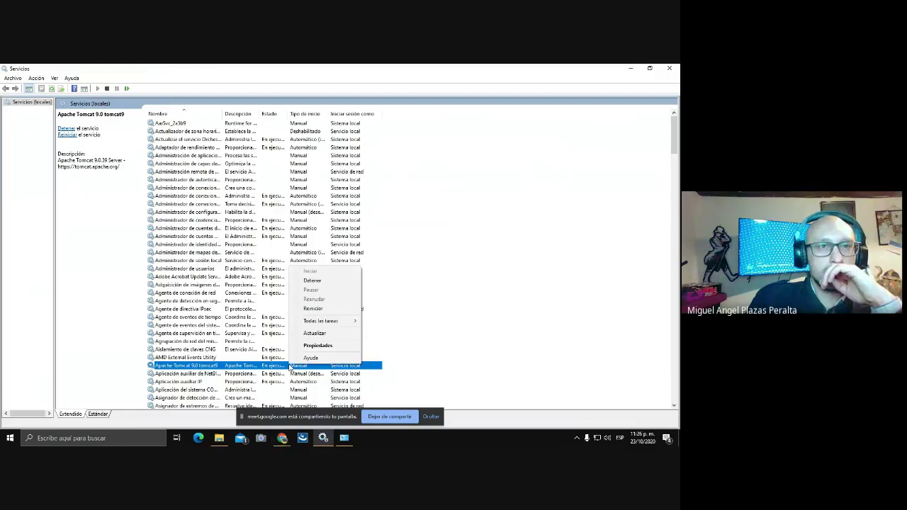
{"action": "left_click", "coordinate": [311, 281]}
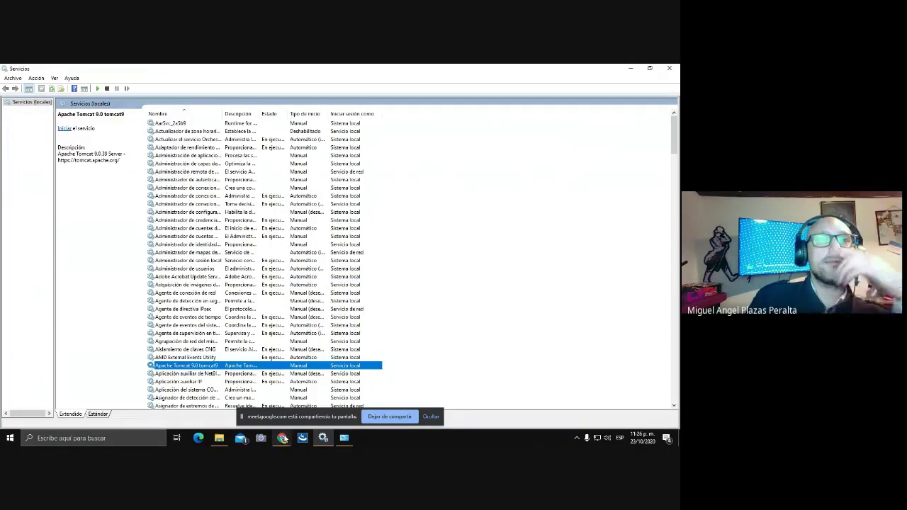
{"action": "left_click", "coordinate": [282, 439]}
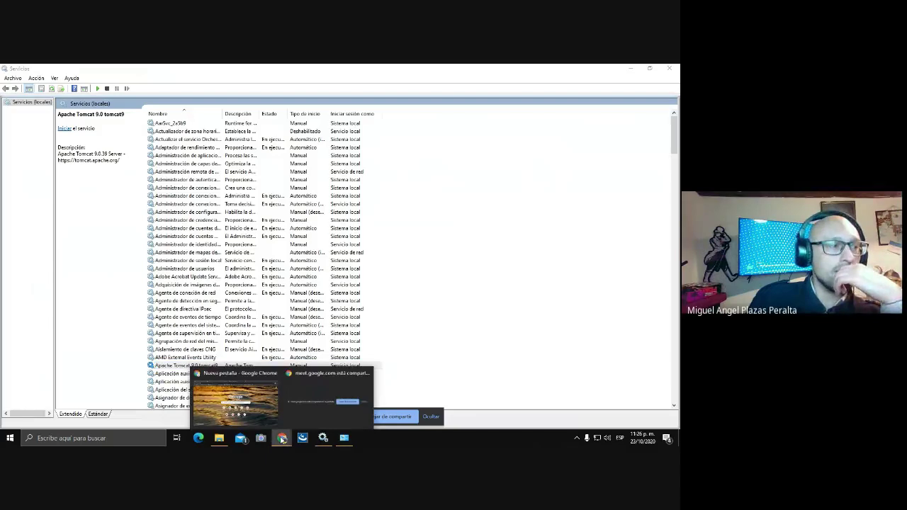
Search Google for 'apache tomcat' and open the official tomcat.apache.org website
{"action": "left_click", "coordinate": [249, 409]}
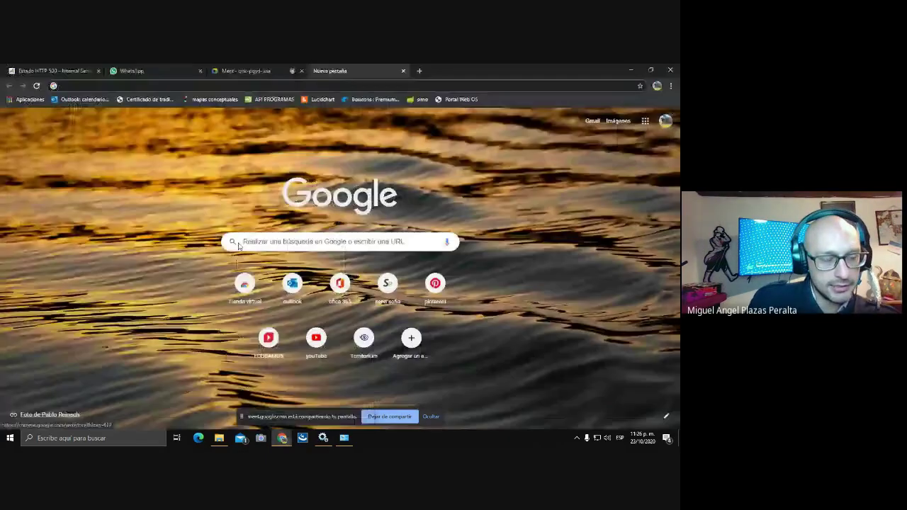
{"action": "left_click", "coordinate": [259, 241]}
{"action": "type", "text": "apache"}
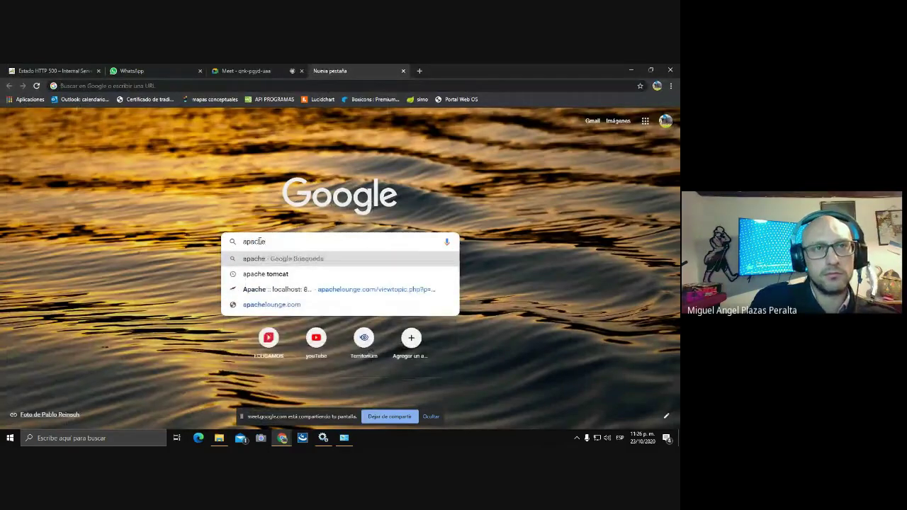
{"action": "key", "text": "Down"}
{"action": "key", "text": "Down"}
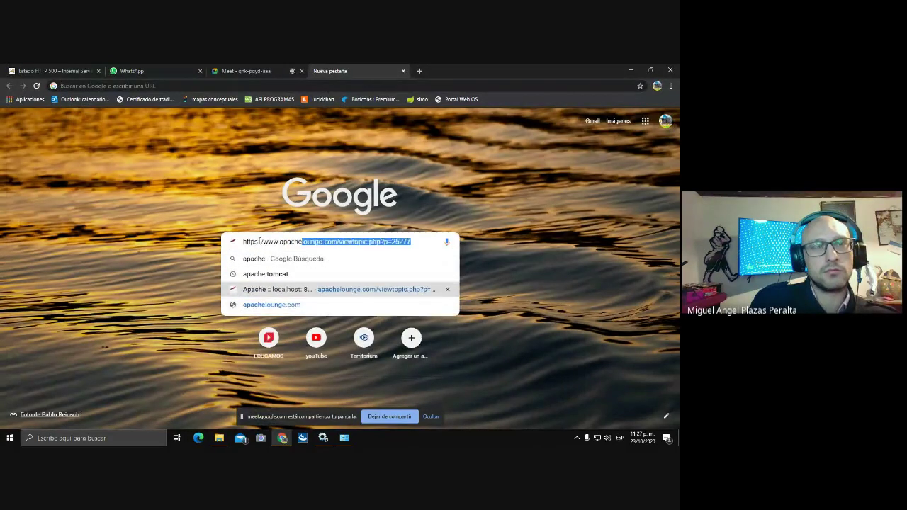
{"action": "key", "text": "Up"}
{"action": "key", "text": "Return"}
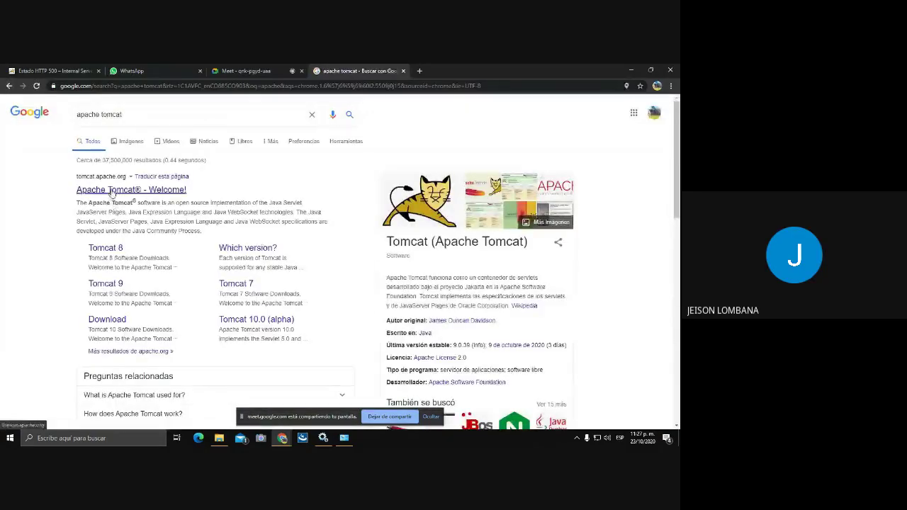
{"action": "left_click", "coordinate": [111, 190]}
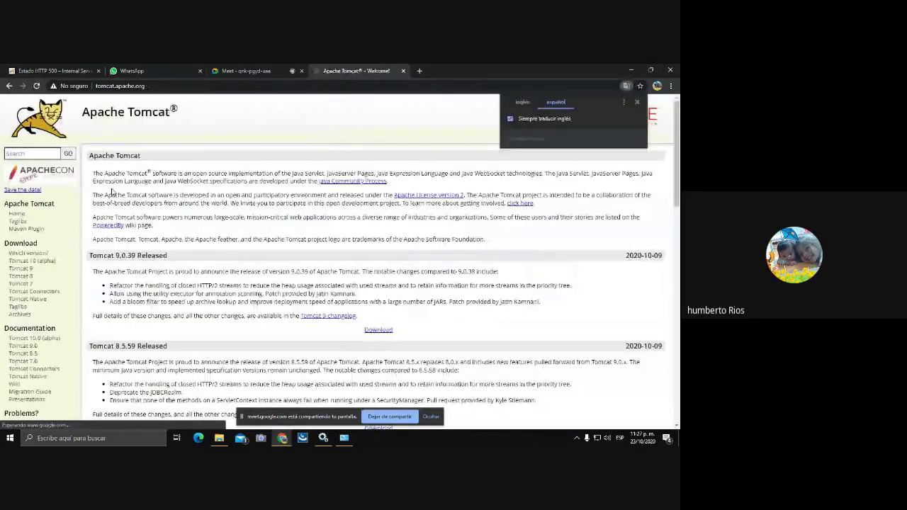
Download the Tomcat 9 32-bit/64-bit Windows Service Installer from the Tomcat 9 page
{"action": "left_click", "coordinate": [27, 269]}
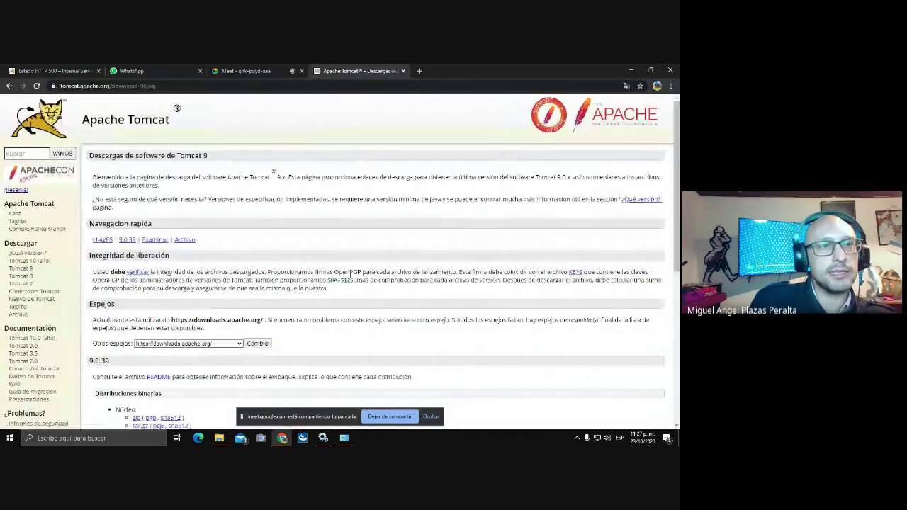
{"action": "scroll", "coordinate": [350, 277], "scroll_direction": "down", "scroll_amount": 2}
{"action": "scroll", "coordinate": [350, 278], "scroll_direction": "down", "scroll_amount": 1}
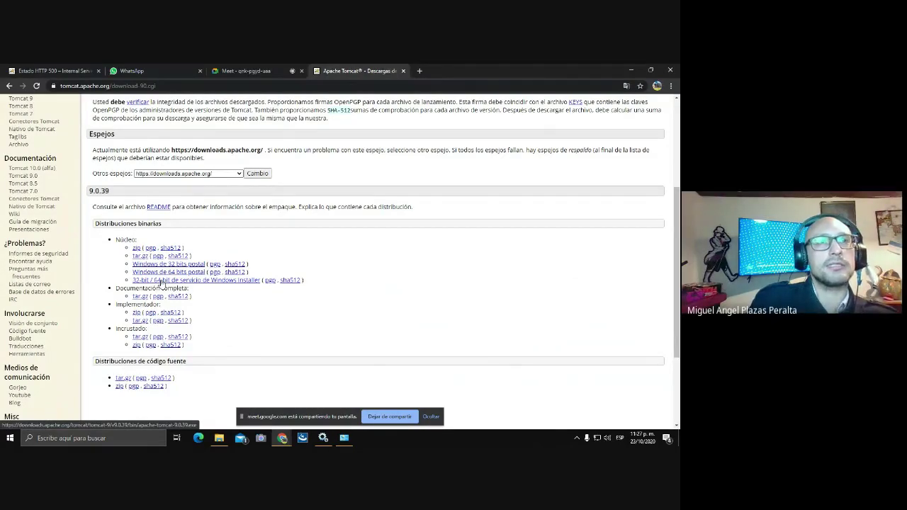
{"action": "left_click", "coordinate": [162, 280]}
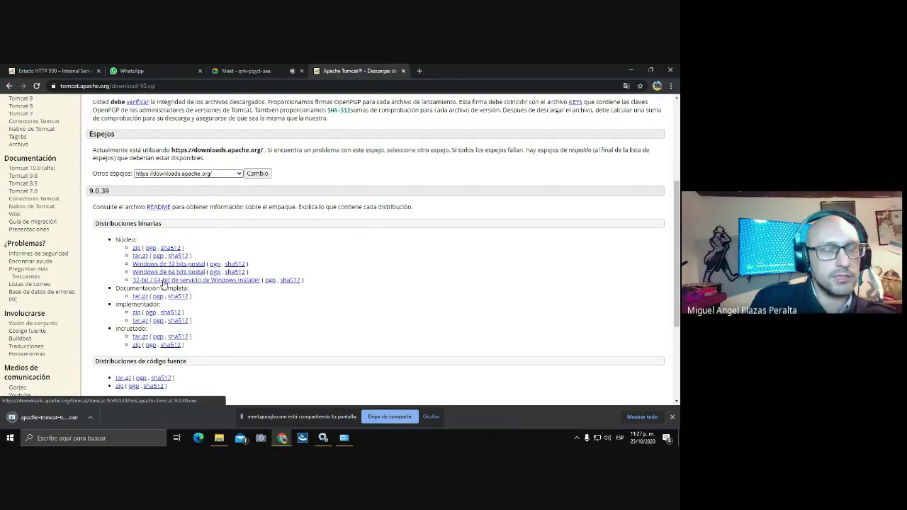
Show the installer in Descargas, cut apache-tomcat-9.0.39.exe, and open C:\Archivos de programa
{"action": "left_click", "coordinate": [90, 418]}
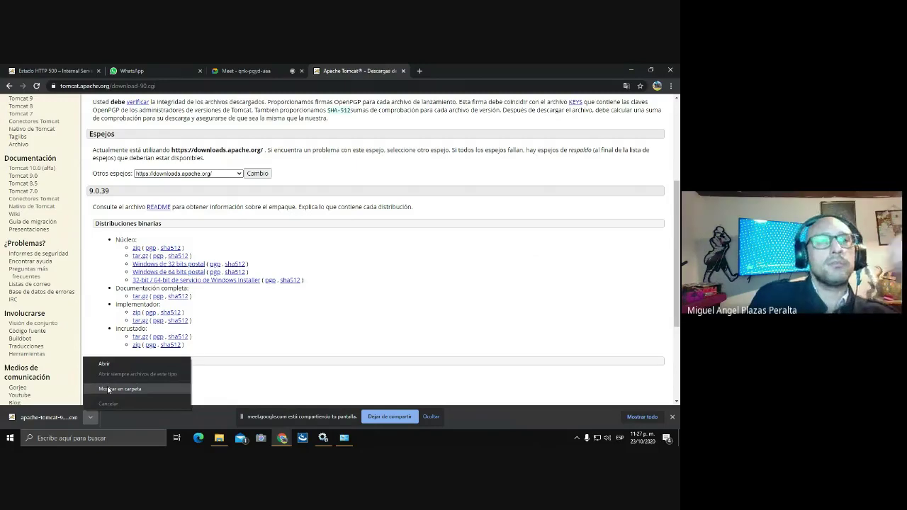
{"action": "left_click", "coordinate": [109, 389]}
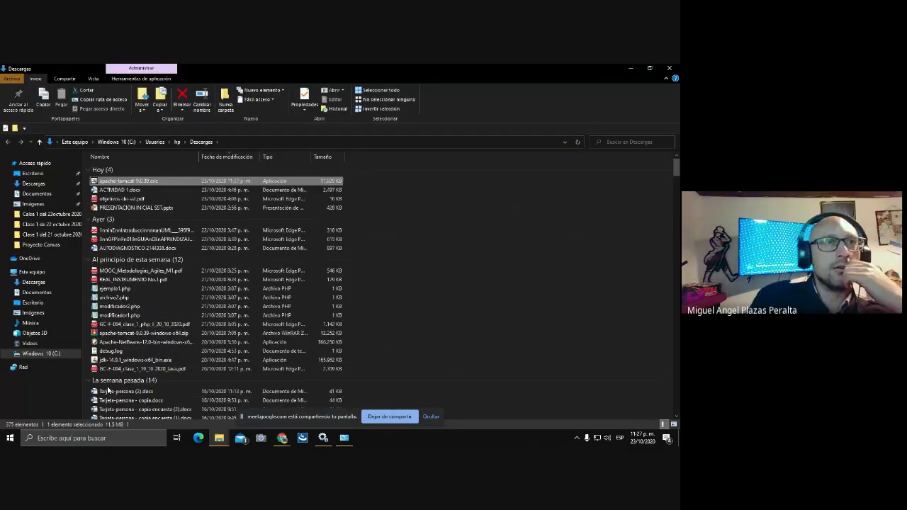
{"action": "right_click", "coordinate": [136, 182]}
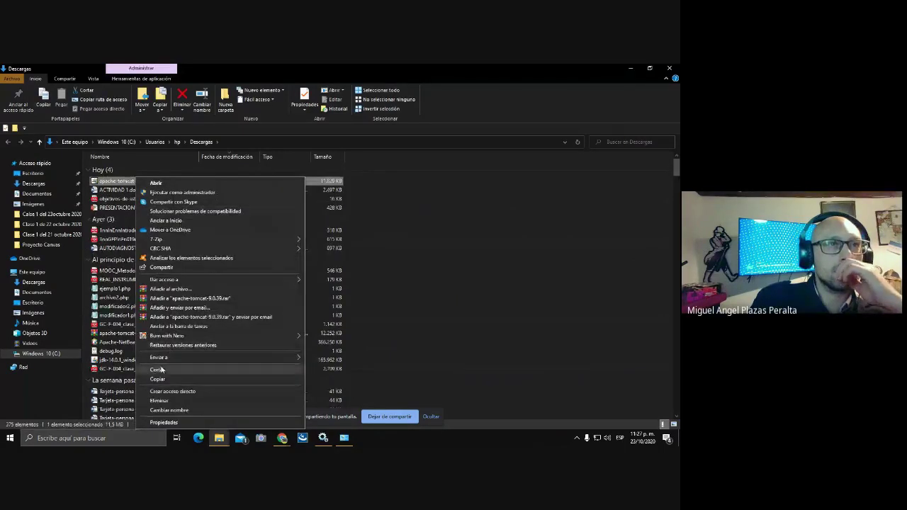
{"action": "left_click", "coordinate": [161, 369]}
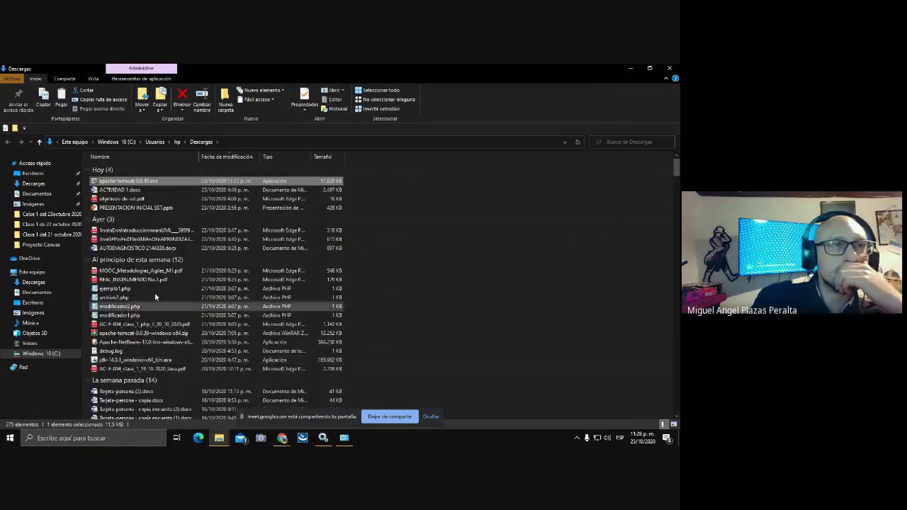
{"action": "left_click", "coordinate": [62, 357]}
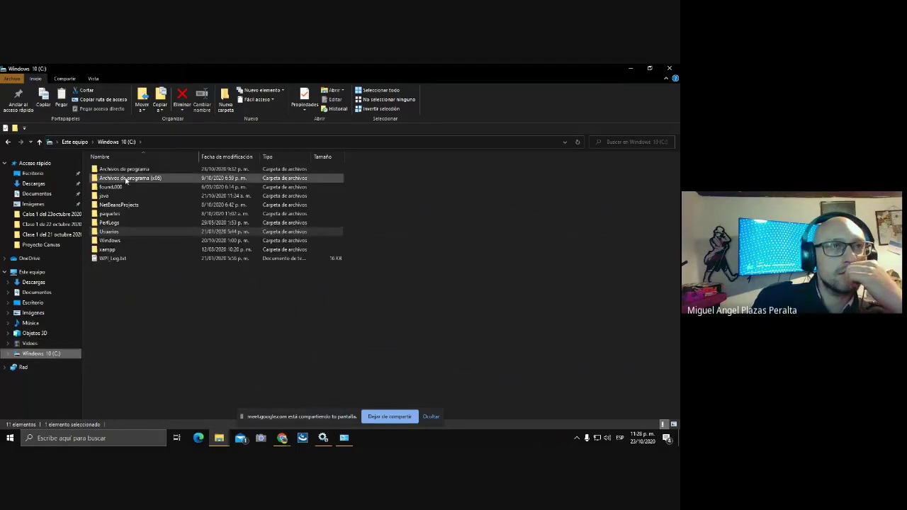
{"action": "double_click", "coordinate": [127, 169]}
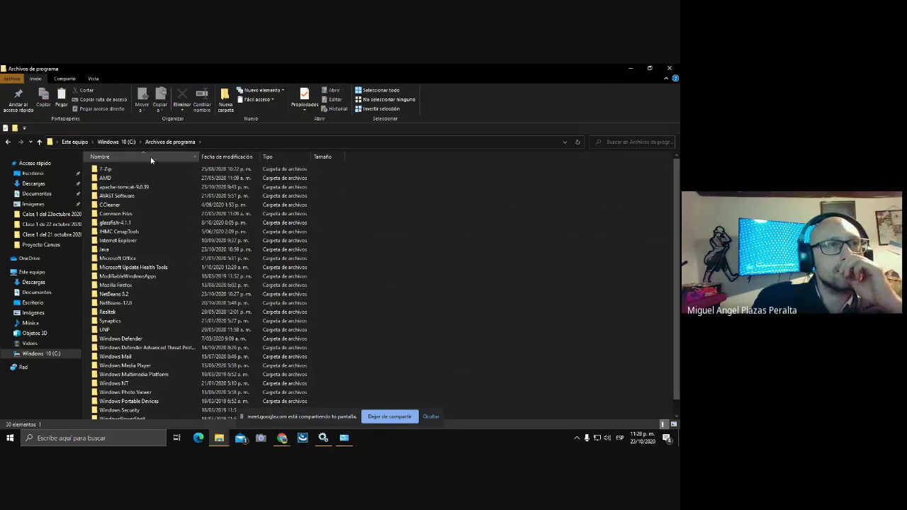
Paste apache-tomcat-9.0.39.exe into Archivos de programa with admin approval and run it as administrator
{"action": "right_click", "coordinate": [400, 190]}
{"action": "left_click", "coordinate": [426, 253]}
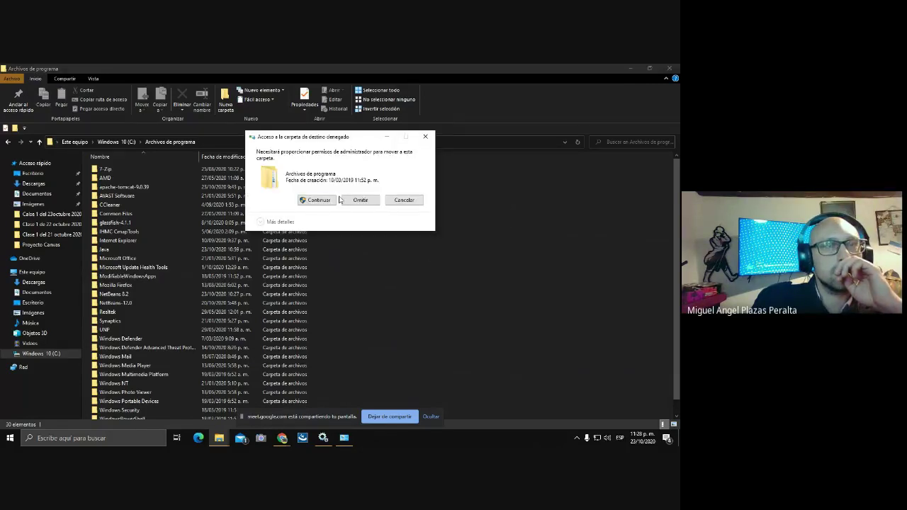
{"action": "left_click", "coordinate": [319, 200]}
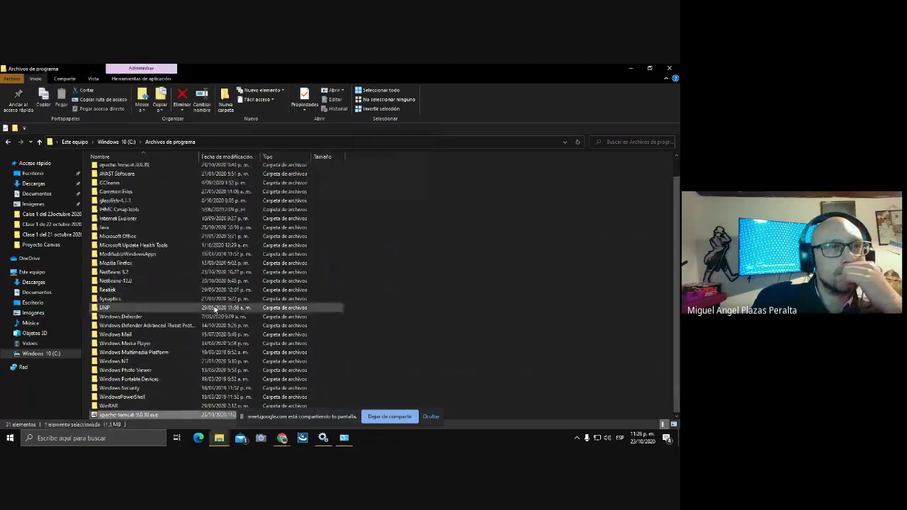
{"action": "right_click", "coordinate": [129, 415]}
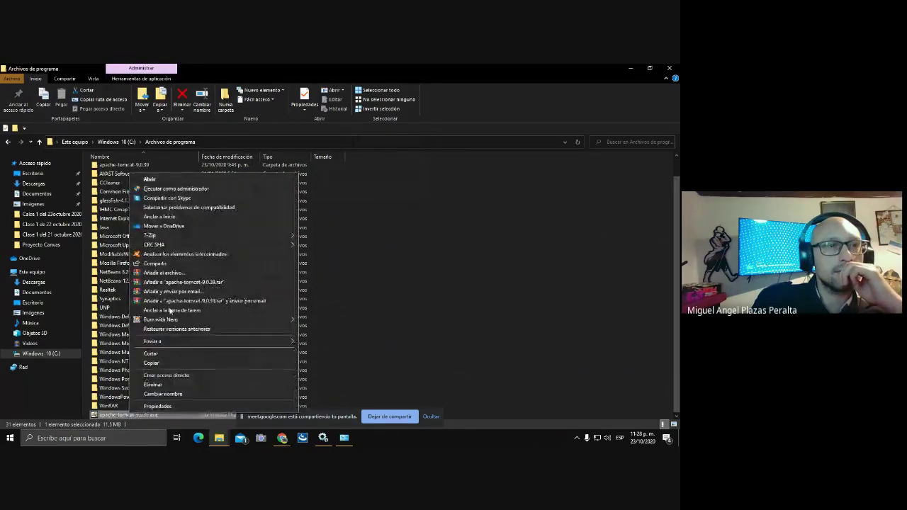
{"action": "left_click", "coordinate": [177, 188]}
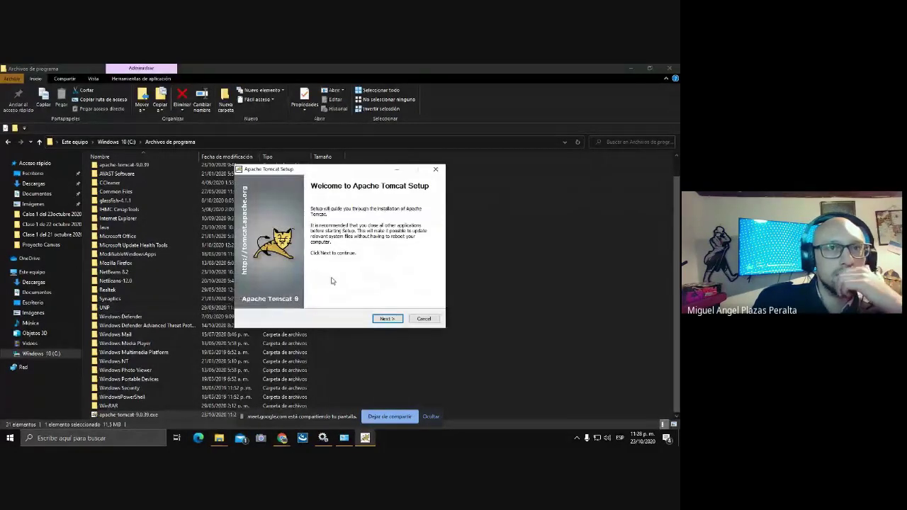
Get past the welcome and license pages and pick the Full install type
{"action": "left_click", "coordinate": [387, 318]}
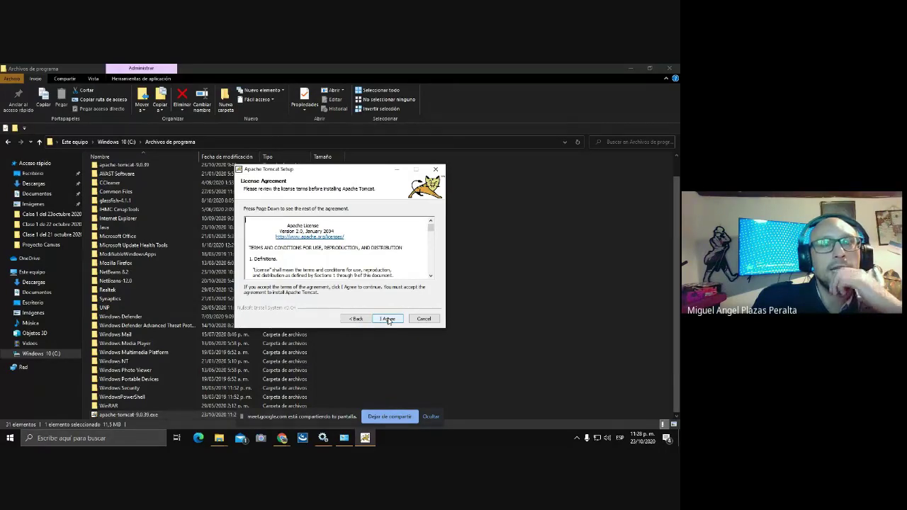
{"action": "left_click", "coordinate": [388, 319]}
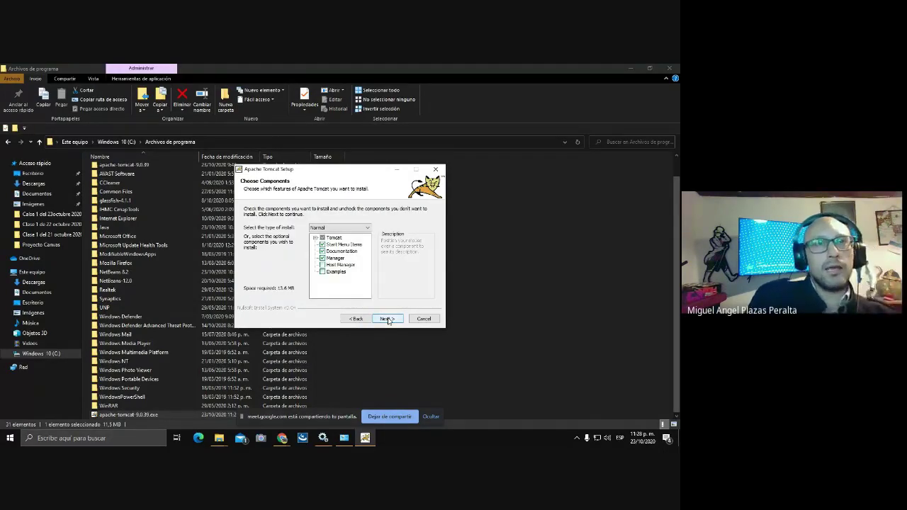
{"action": "left_click", "coordinate": [366, 228]}
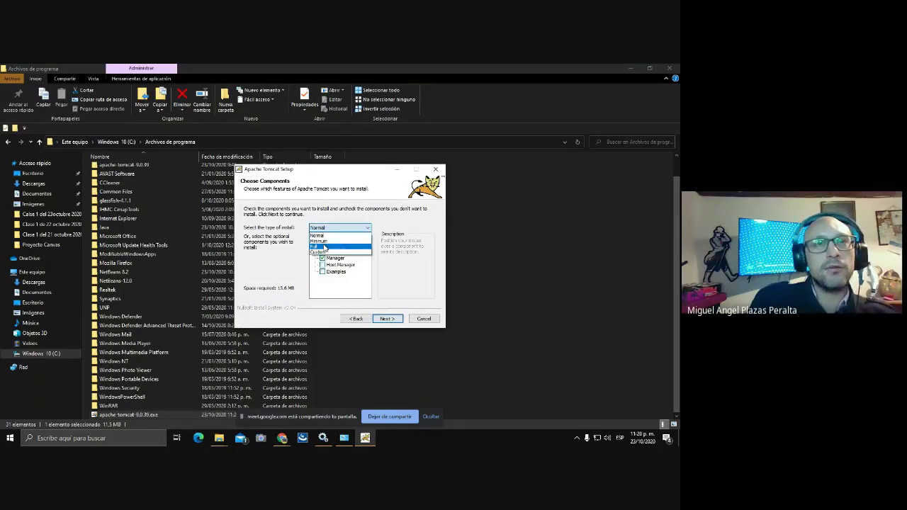
{"action": "left_click", "coordinate": [323, 246]}
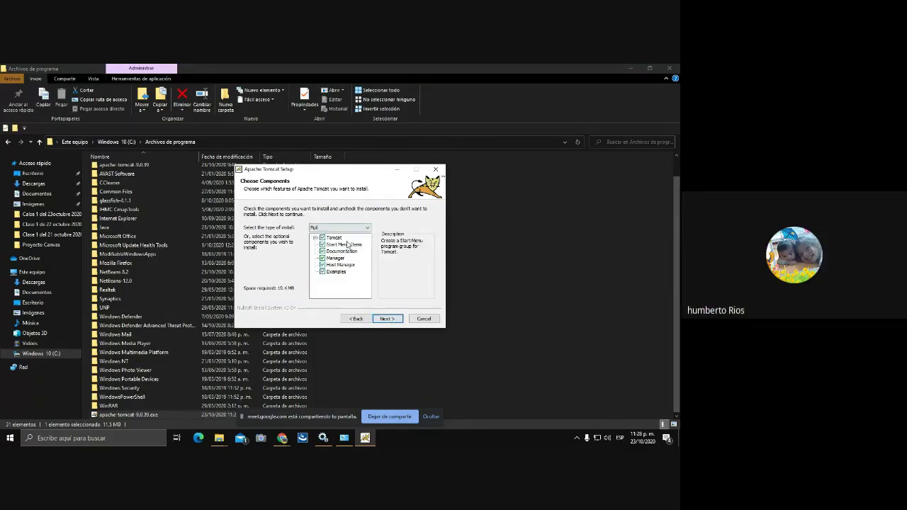
{"action": "left_click", "coordinate": [386, 319]}
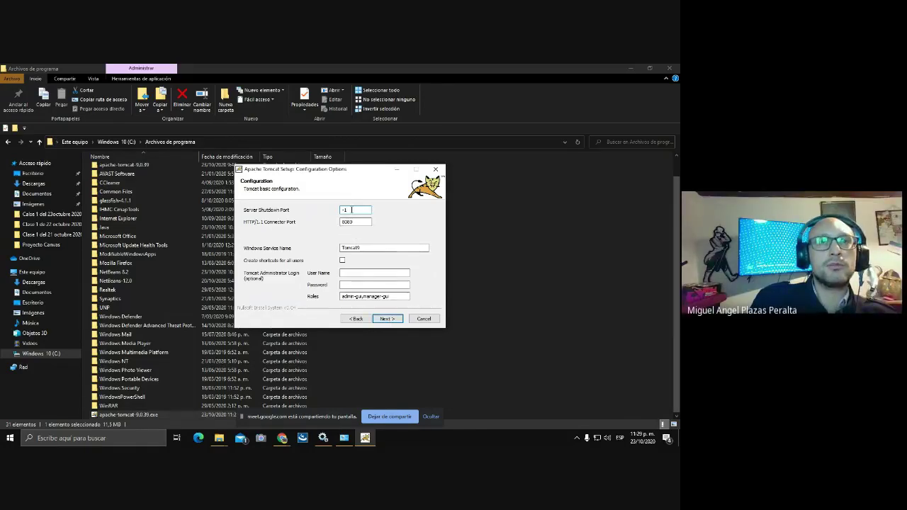
Change the Server Shutdown Port to 8085 and create shortcuts for all users
{"action": "key", "text": "BackSpace"}
{"action": "key", "text": "BackSpace"}
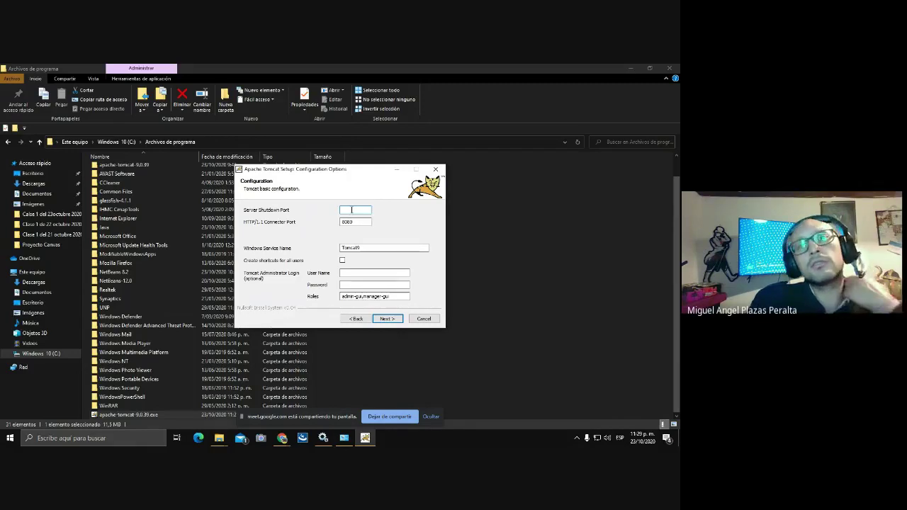
{"action": "type", "text": "8085"}
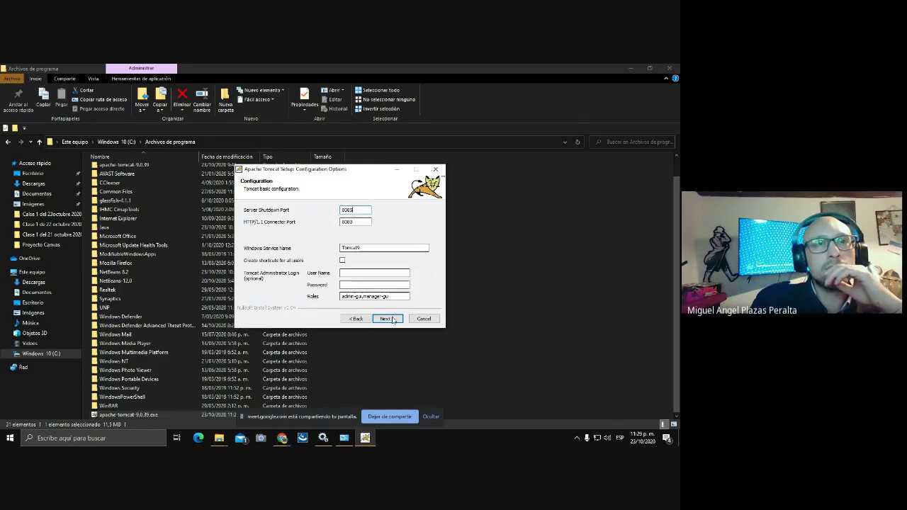
{"action": "left_click", "coordinate": [342, 261]}
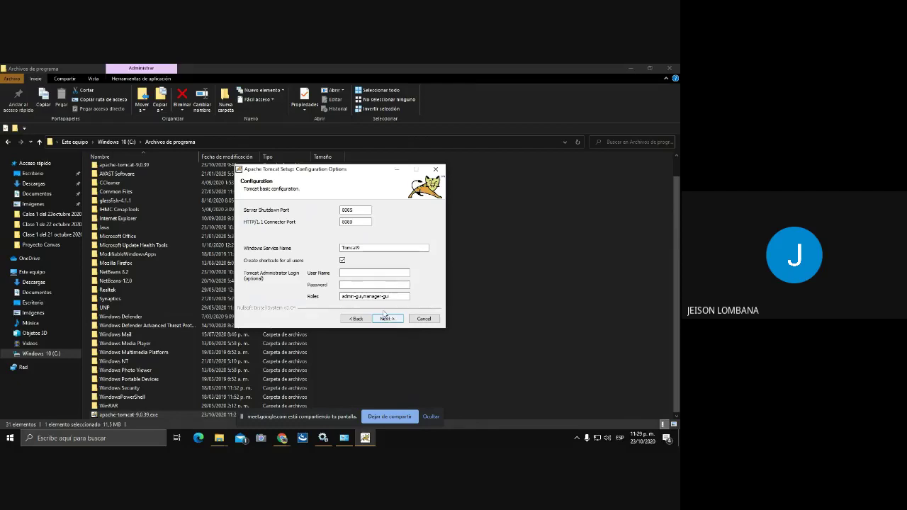
{"action": "left_click", "coordinate": [361, 248]}
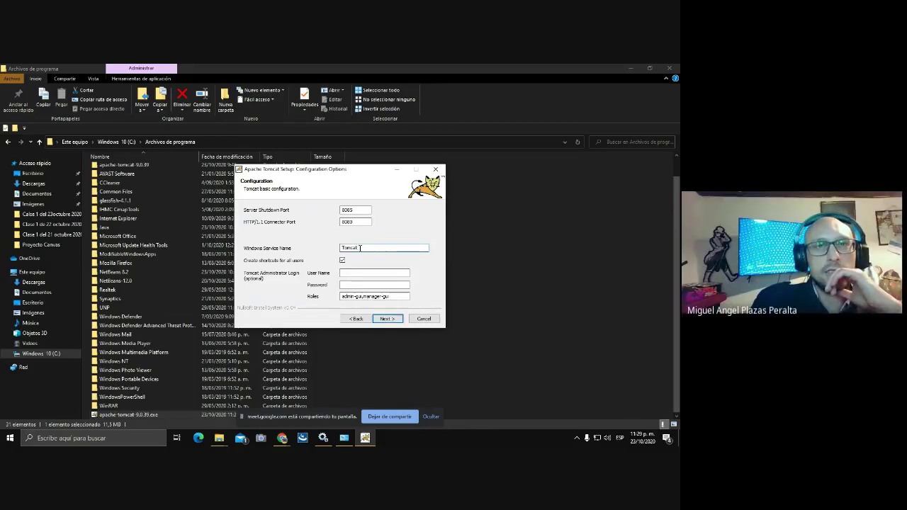
{"action": "left_click", "coordinate": [386, 319]}
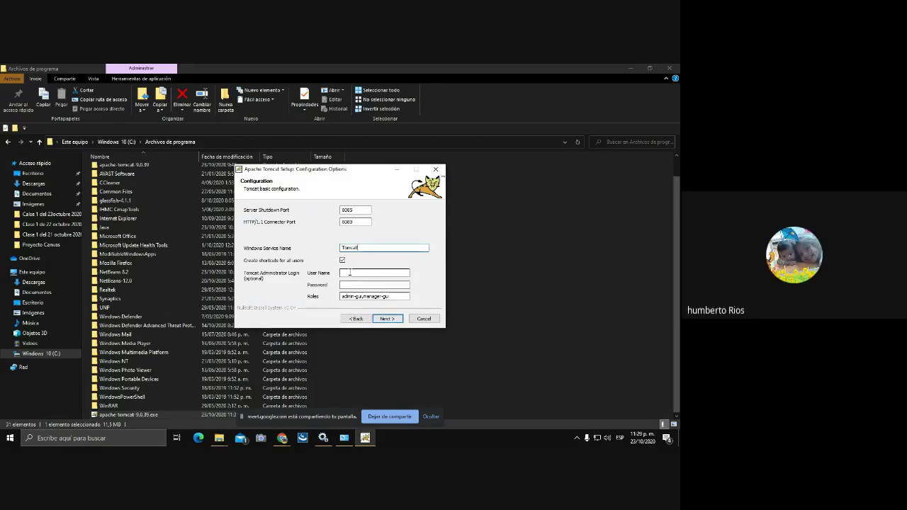
Enter administrator user name 'admin' and the account password, then continue to the Java step
{"action": "left_click", "coordinate": [350, 273]}
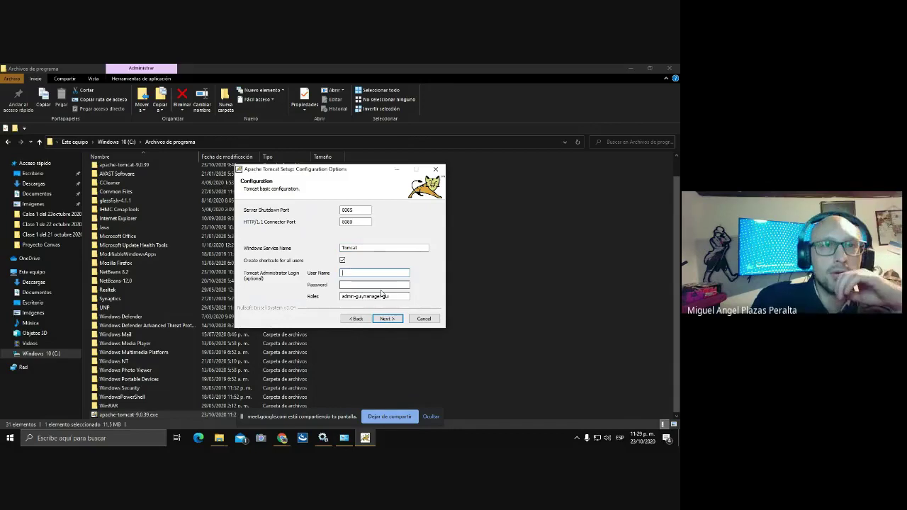
{"action": "type", "text": "adm"}
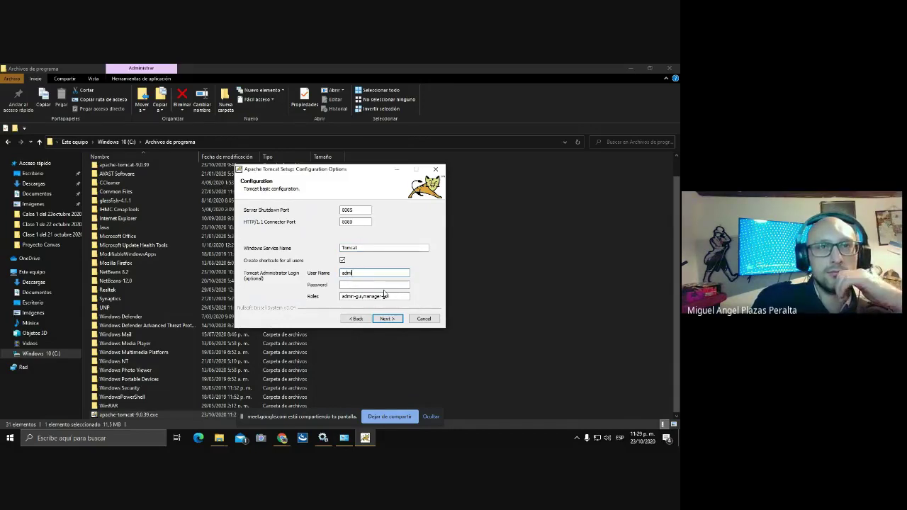
{"action": "type", "text": "in"}
{"action": "left_click", "coordinate": [357, 285]}
{"action": "type", "text": "admin"}
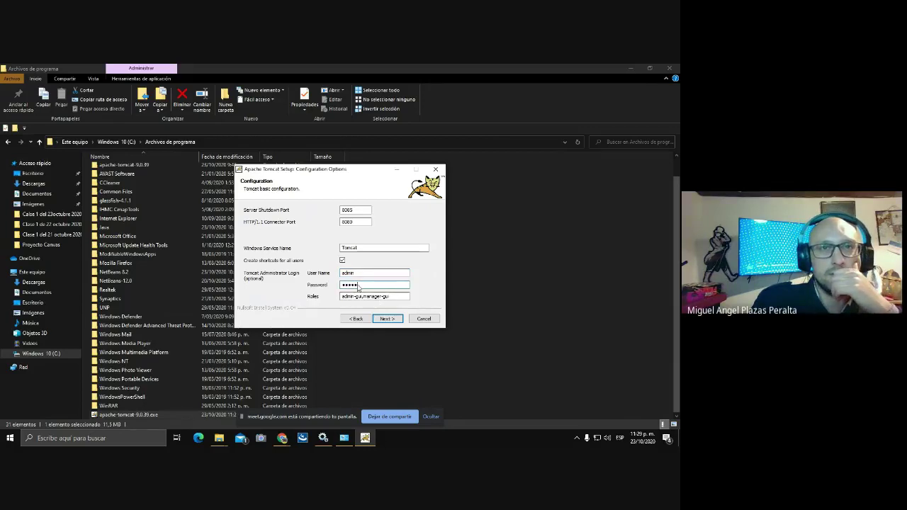
{"action": "left_click", "coordinate": [387, 318]}
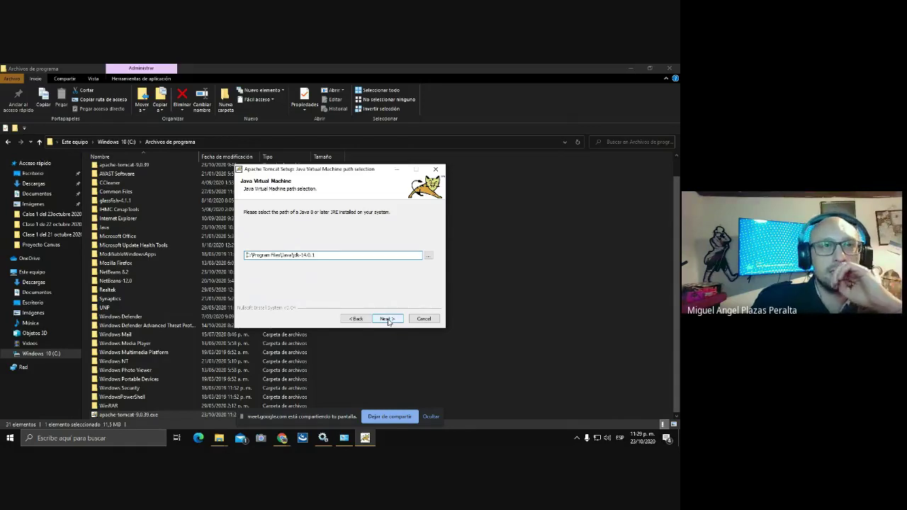
Keep the jdk-14.0.1 Java path and default install folder, install, and finish the wizard
{"action": "left_click", "coordinate": [386, 318]}
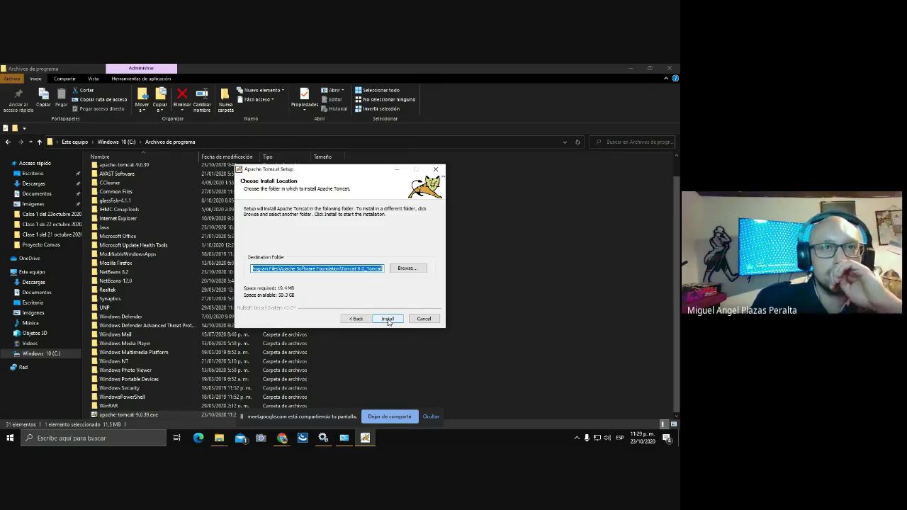
{"action": "left_click", "coordinate": [387, 318]}
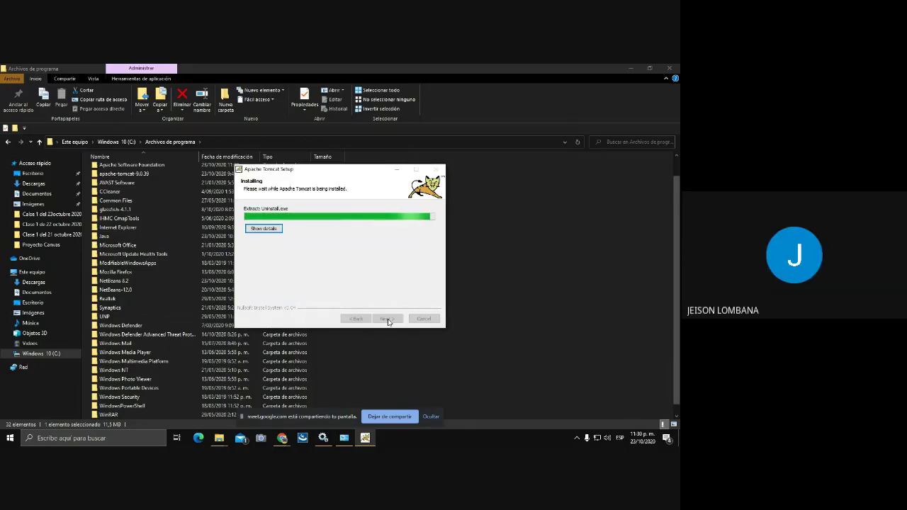
{"action": "left_click", "coordinate": [387, 318]}
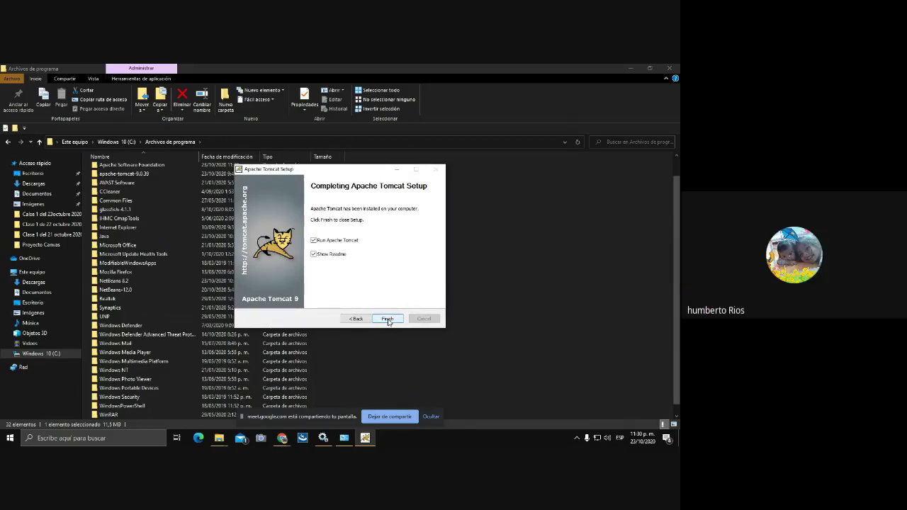
{"action": "left_click", "coordinate": [388, 320]}
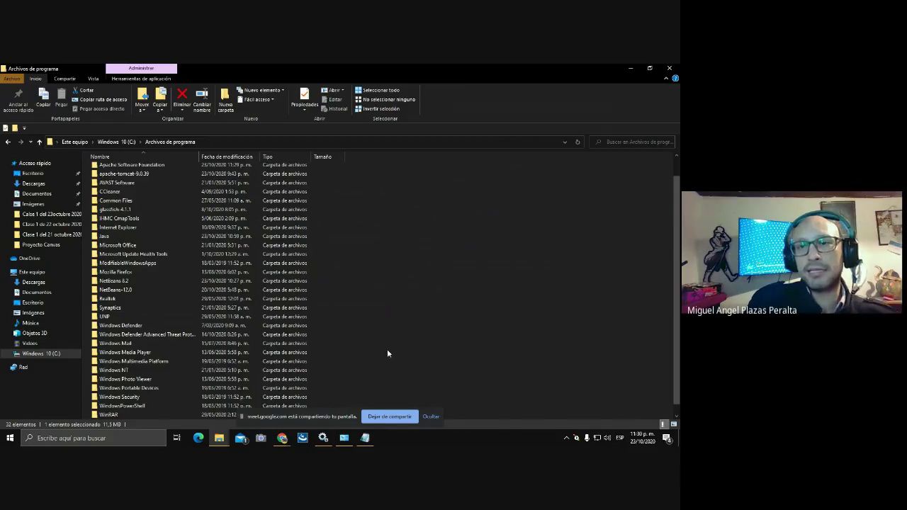
Confirm Apache Tomcat 9.0 tomcat9 is listed in Services, then open a new Chrome tab
{"action": "left_click", "coordinate": [322, 439]}
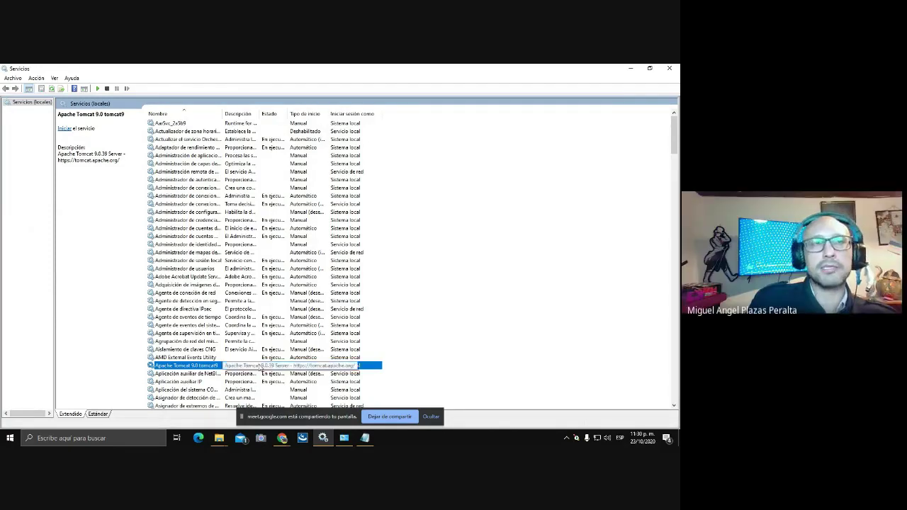
{"action": "left_click", "coordinate": [282, 439]}
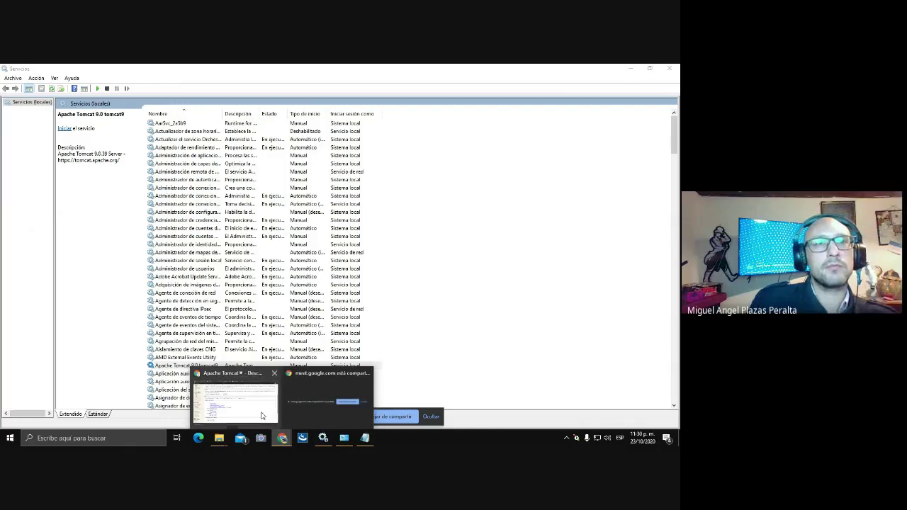
{"action": "left_click", "coordinate": [261, 415]}
{"action": "left_click", "coordinate": [419, 70]}
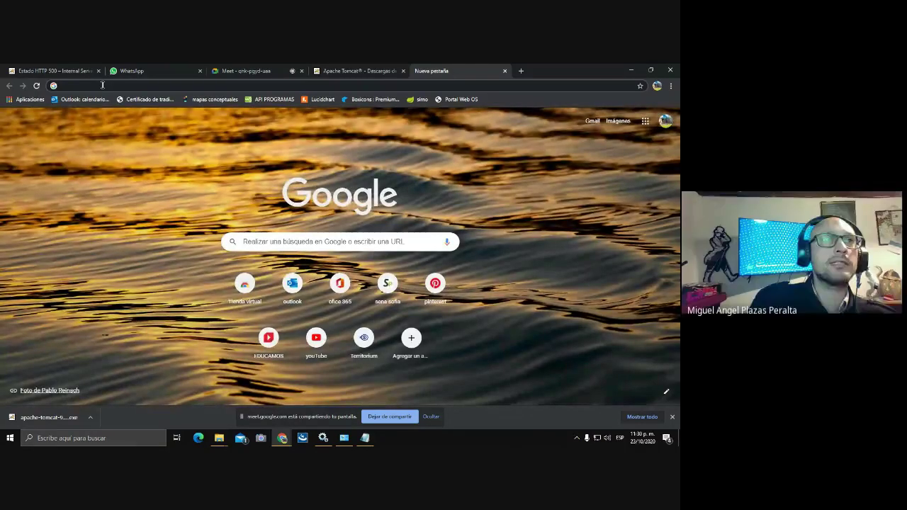
{"action": "type", "text": "ht"}
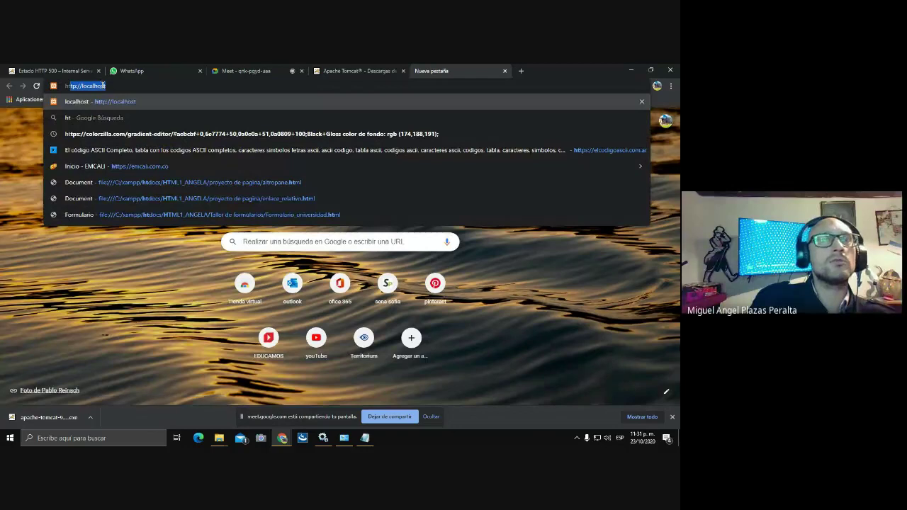
{"action": "type", "text": "tp"}
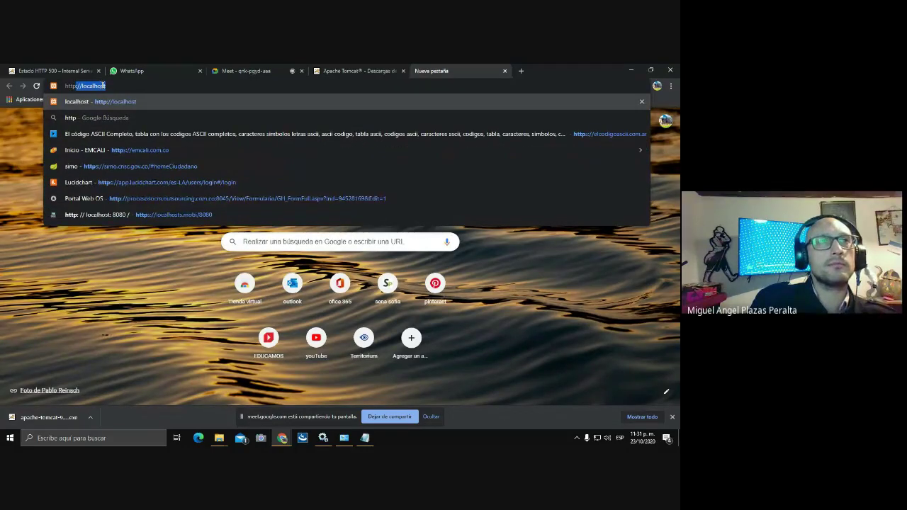
{"action": "type", "text": ":"}
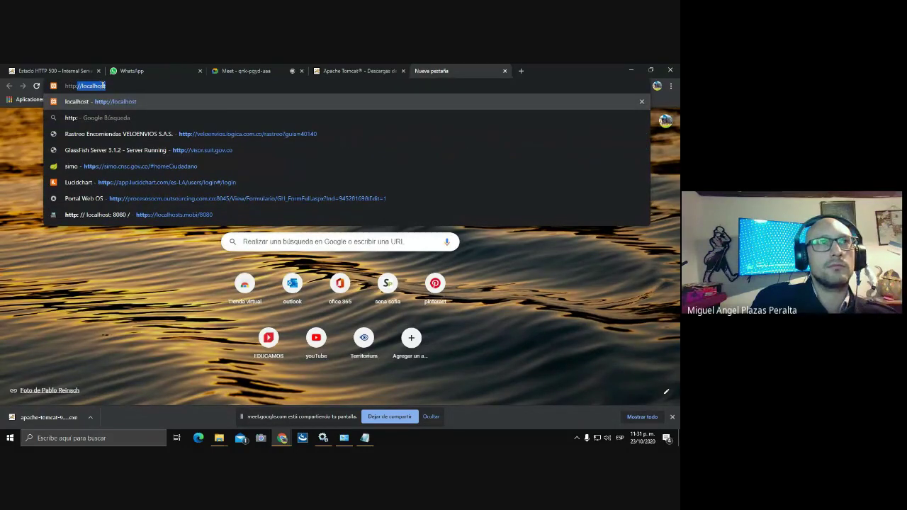
{"action": "type", "text": "//"}
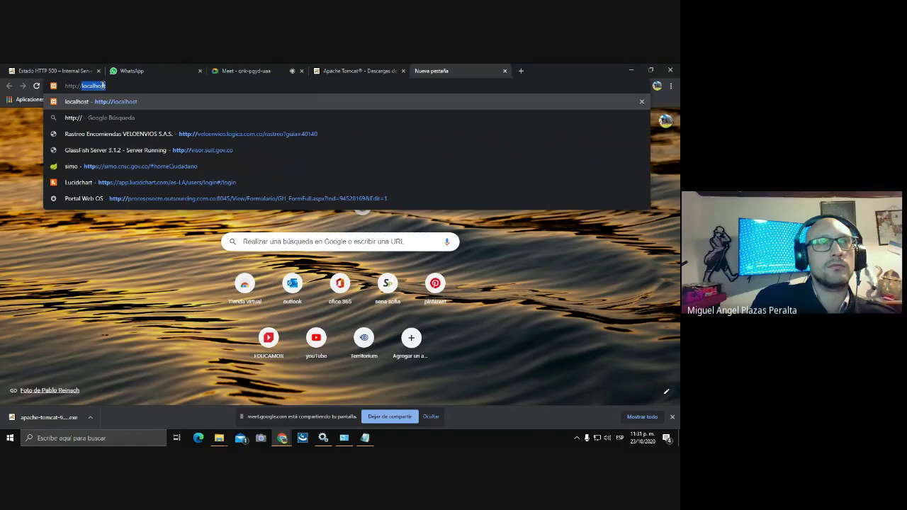
{"action": "type", "text": "localho"}
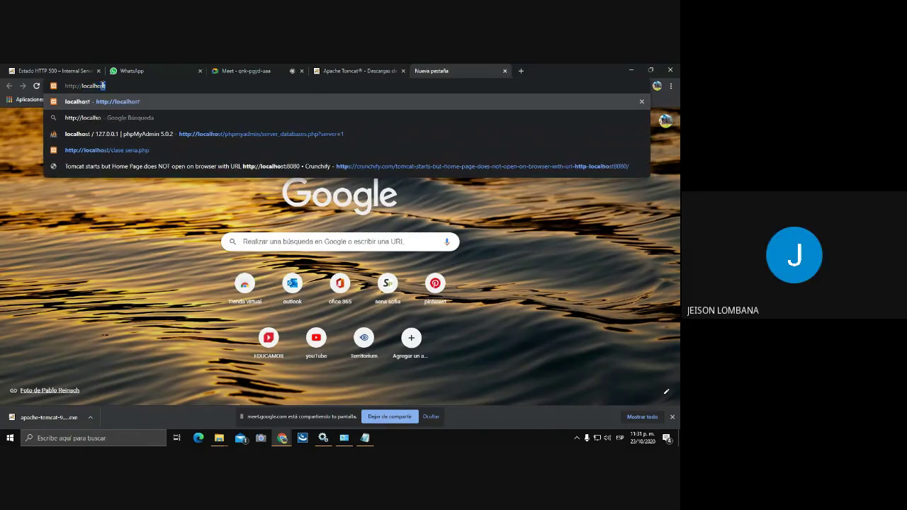
{"action": "type", "text": "st:"}
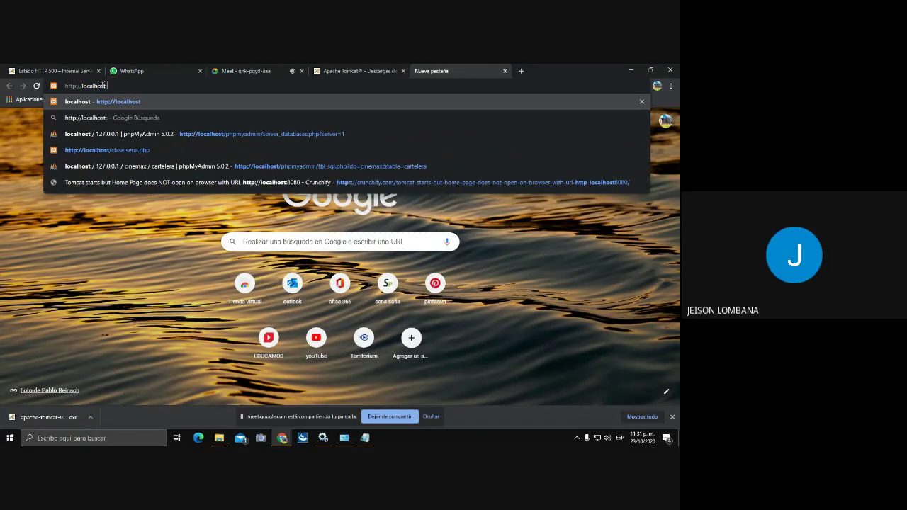
{"action": "type", "text": "80600"}
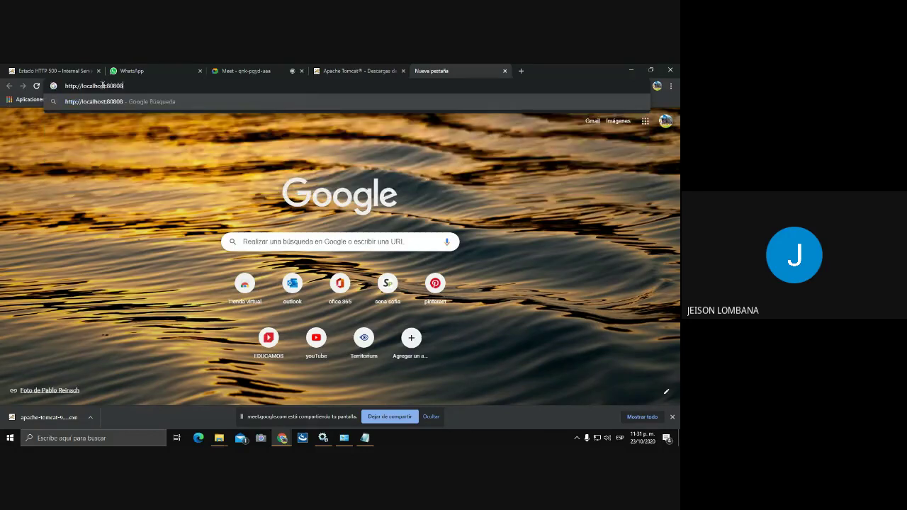
{"action": "key", "text": "BackSpace"}
{"action": "key", "text": "BackSpace"}
{"action": "key", "text": "BackSpace"}
{"action": "type", "text": "80"}
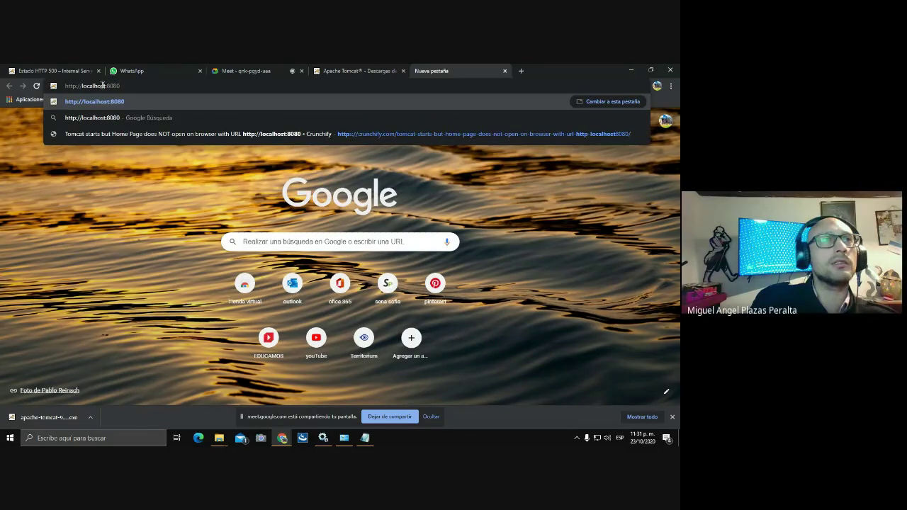
{"action": "key", "text": "Return"}
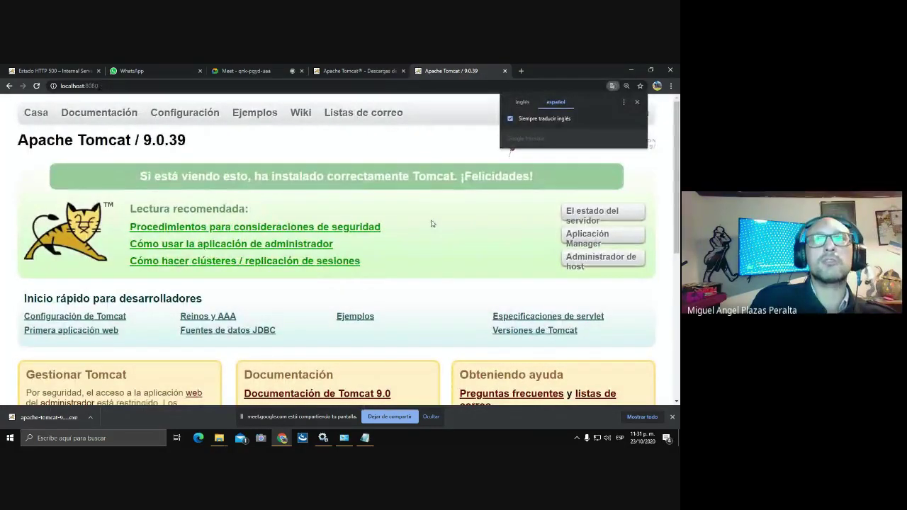
{"action": "left_click", "coordinate": [522, 102]}
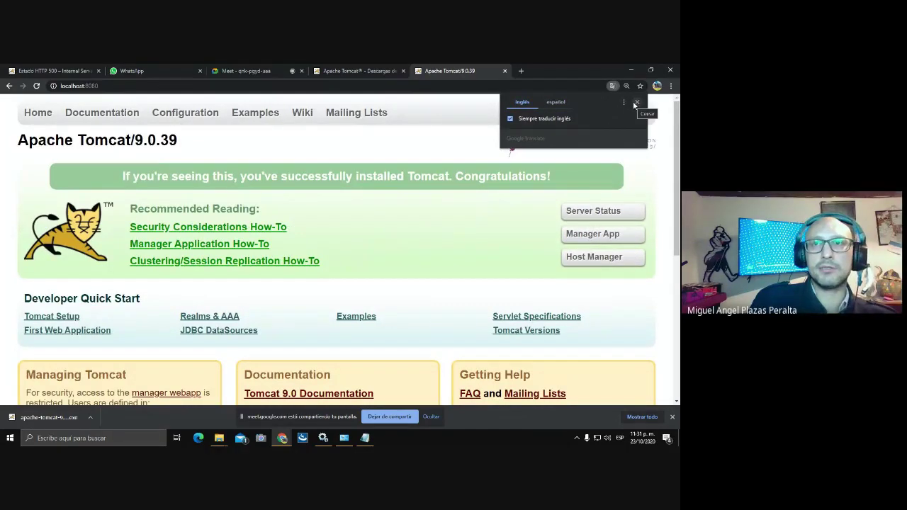
Log in to the Tomcat Host Manager with the admin username and password, and save the credentials in Chrome
{"action": "left_click", "coordinate": [596, 259]}
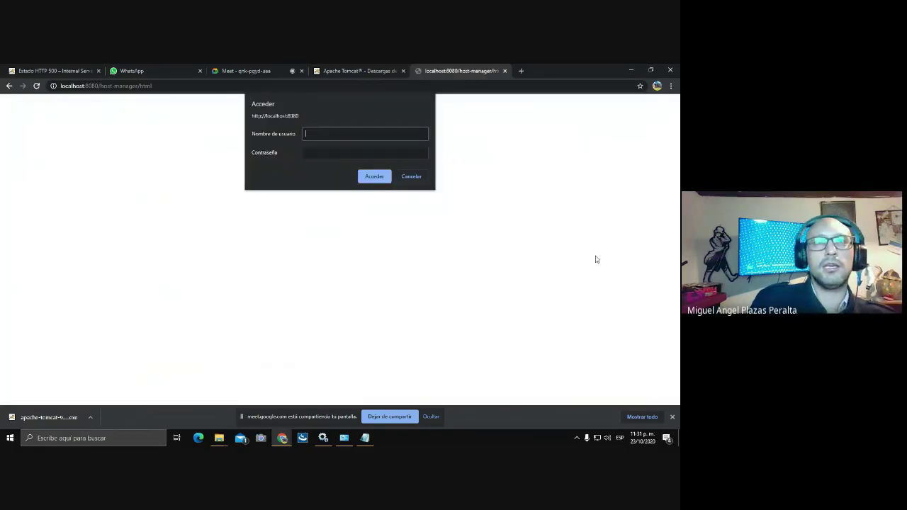
{"action": "type", "text": "admi"}
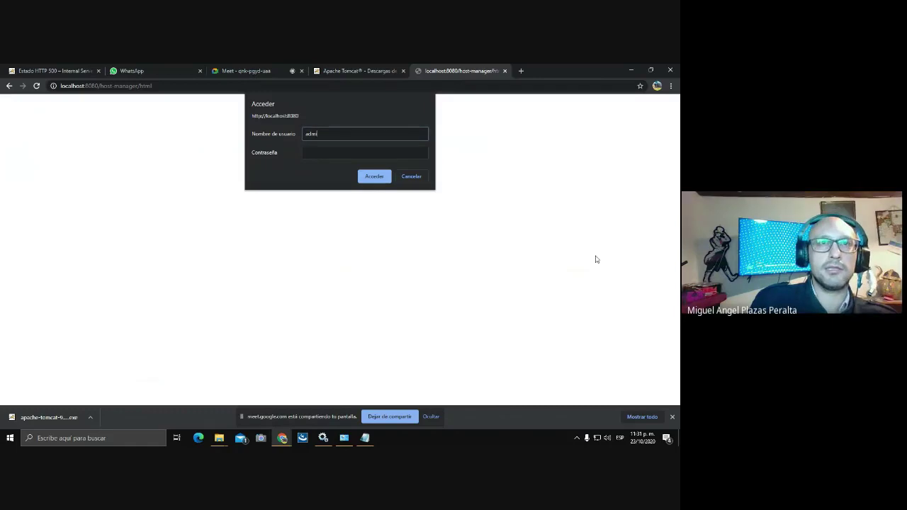
{"action": "left_click", "coordinate": [315, 151]}
{"action": "type", "text": "ad"}
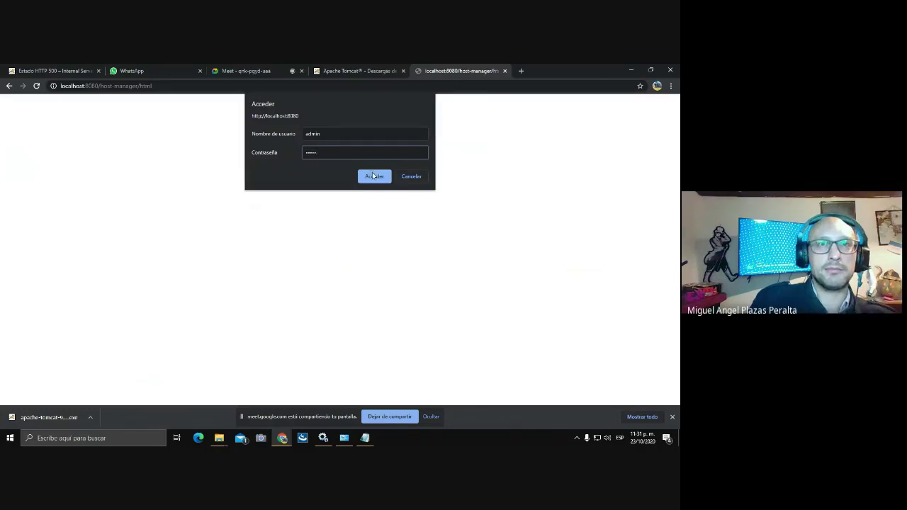
{"action": "left_click", "coordinate": [373, 176]}
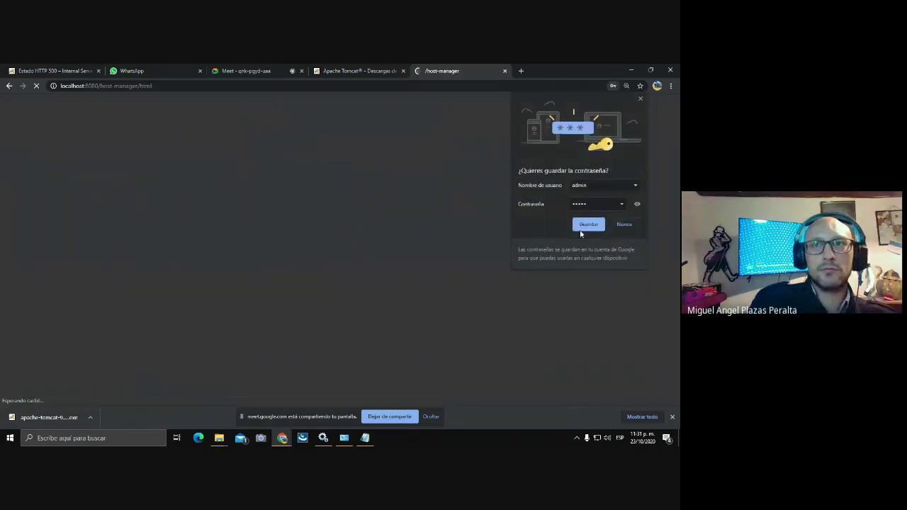
{"action": "left_click", "coordinate": [587, 224]}
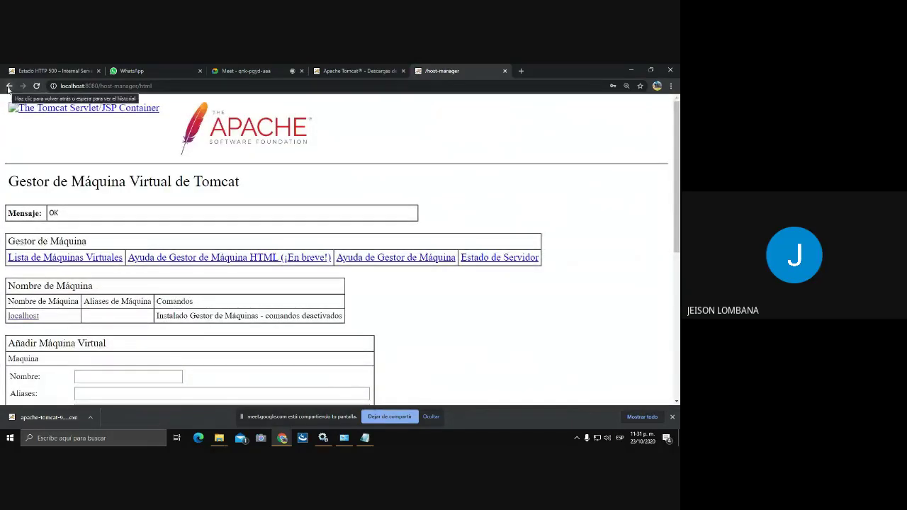
Return to the localhost:8080 welcome page and show it in original English without auto-translation
{"action": "left_click", "coordinate": [9, 86]}
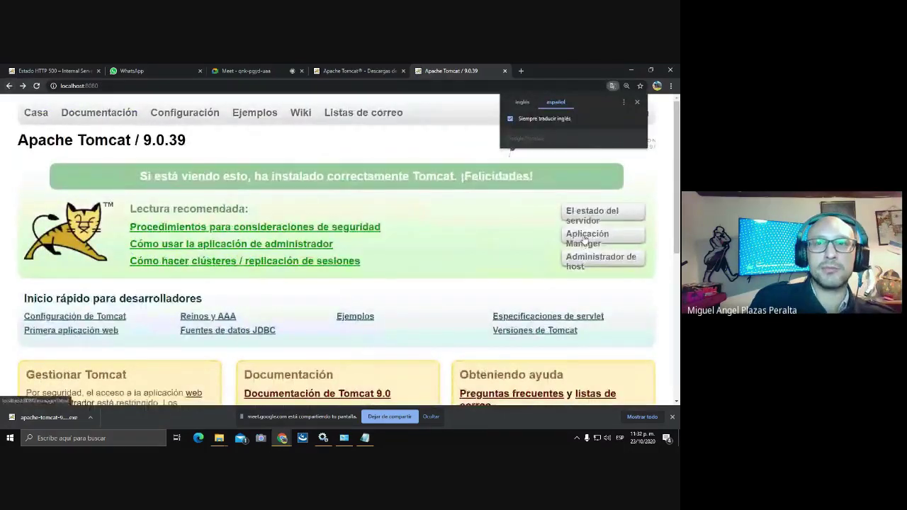
{"action": "left_click", "coordinate": [510, 119]}
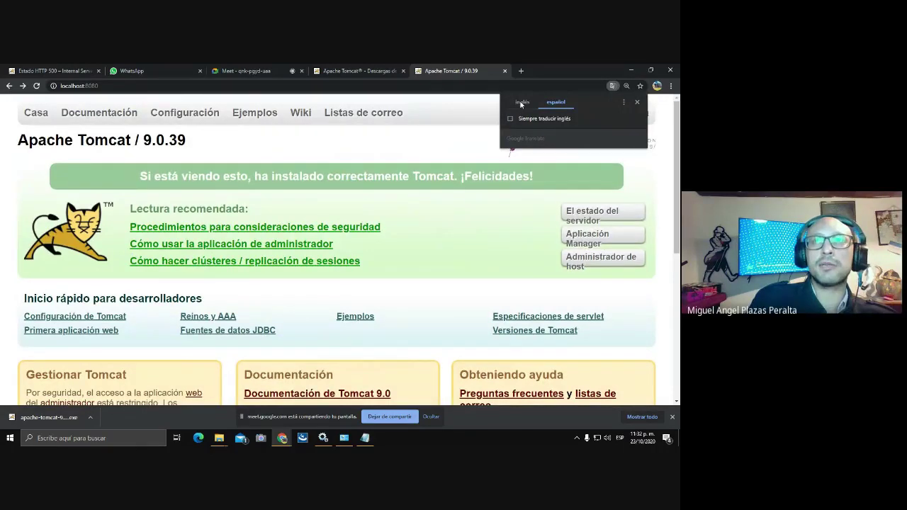
{"action": "left_click", "coordinate": [521, 103]}
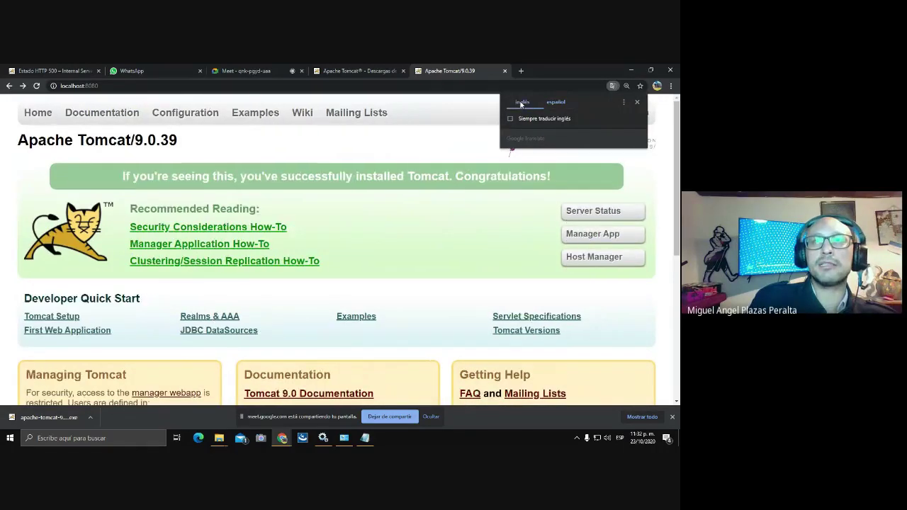
Sign in to the Tomcat Manager App with the admin credentials and save them in Chrome
{"action": "left_click", "coordinate": [582, 236]}
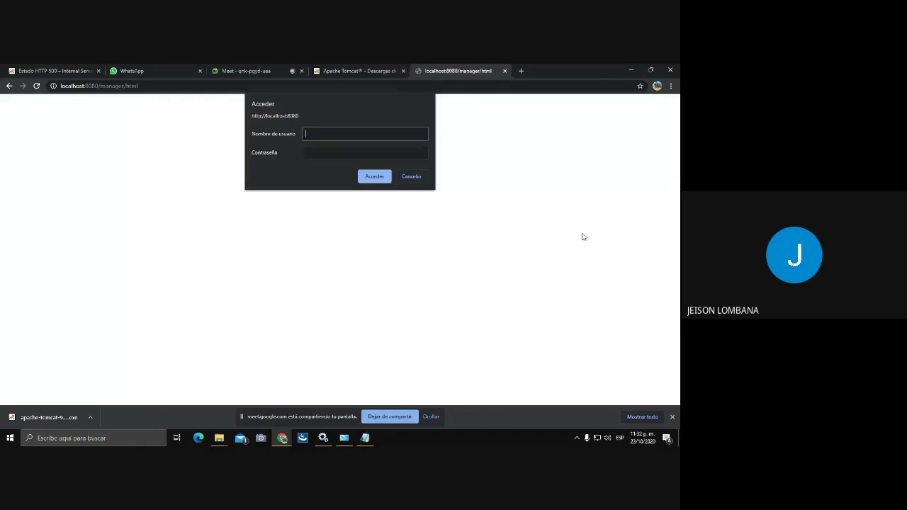
{"action": "type", "text": "admin"}
{"action": "left_click", "coordinate": [318, 152]}
{"action": "type", "text": "admin"}
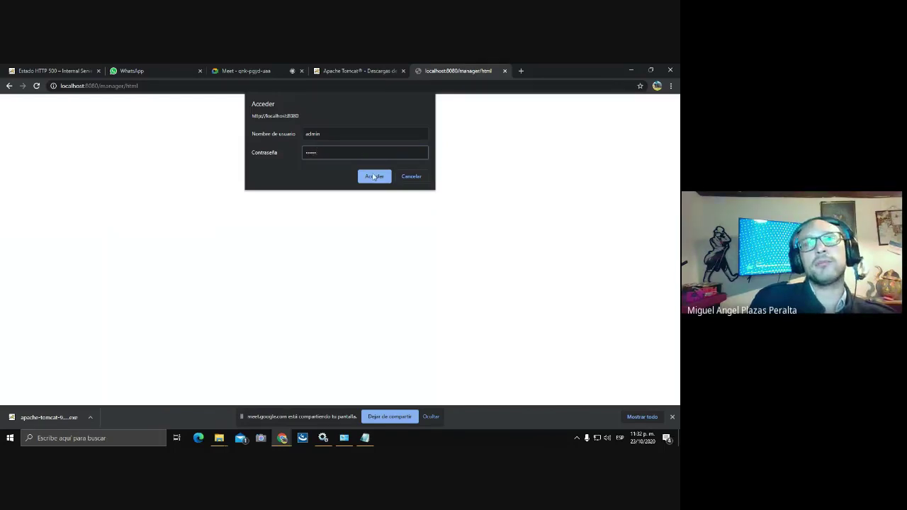
{"action": "left_click", "coordinate": [374, 177]}
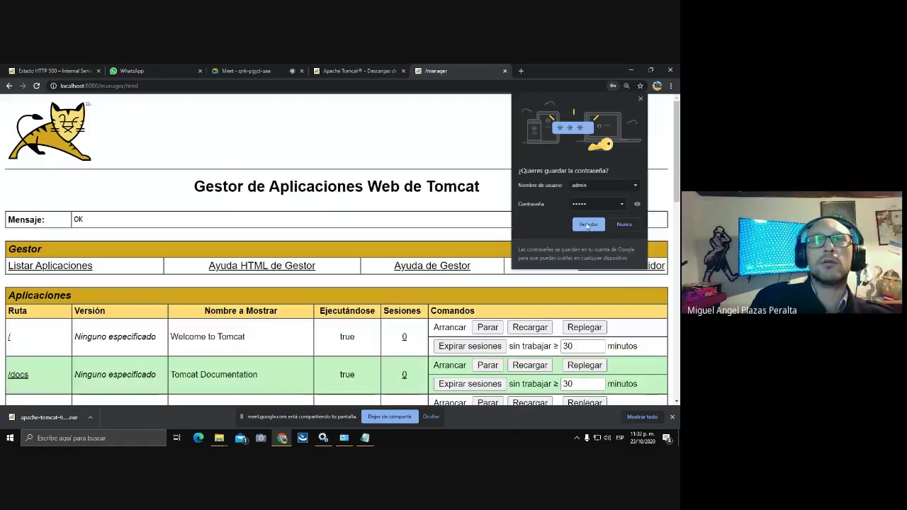
{"action": "left_click", "coordinate": [577, 223]}
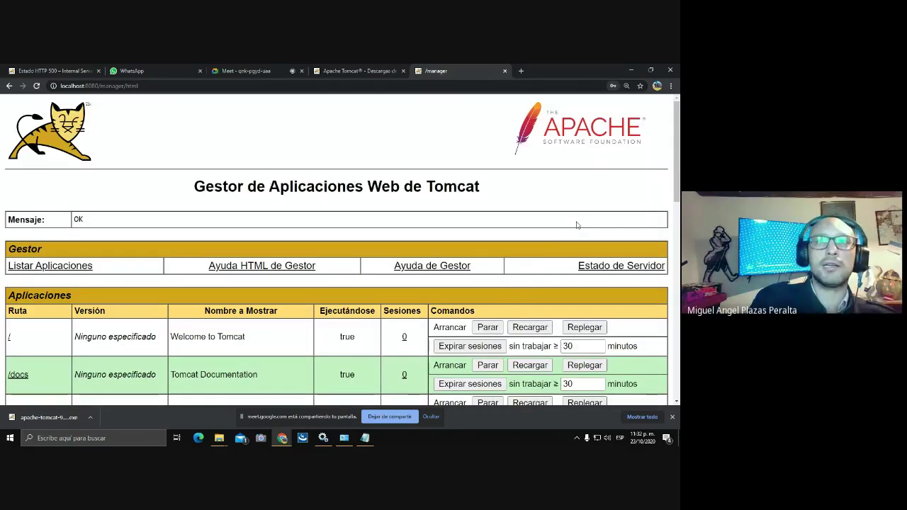
Check the Server Status page (Tomcat 9.0.39, JVM 14.0.1+7), then return to the welcome page
{"action": "left_click", "coordinate": [9, 86]}
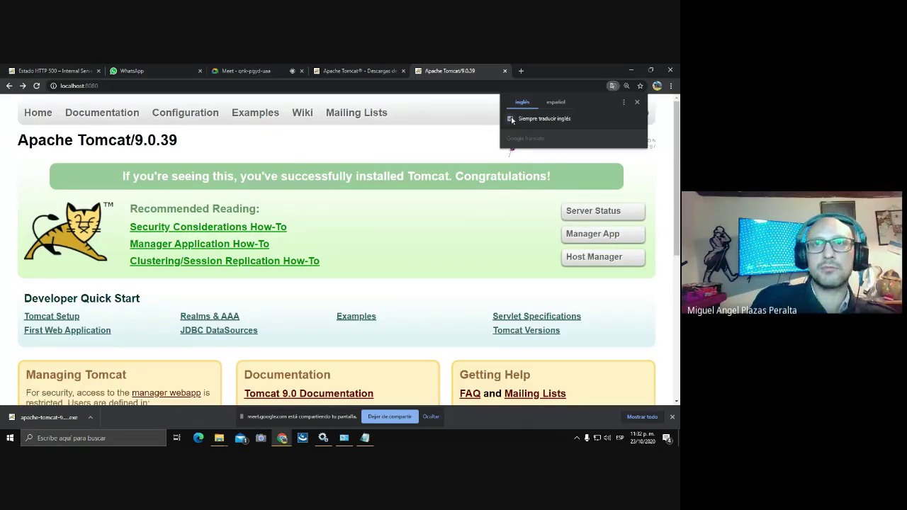
{"action": "left_click", "coordinate": [587, 211]}
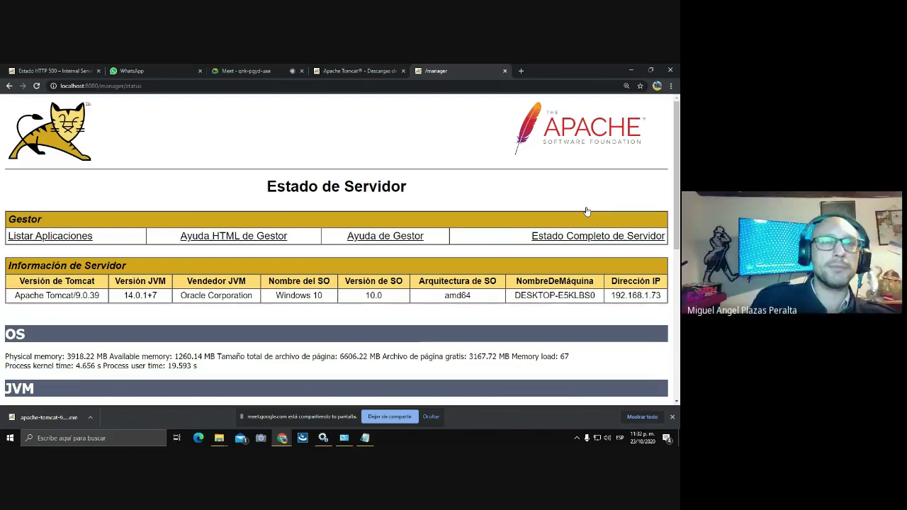
{"action": "left_click", "coordinate": [10, 85]}
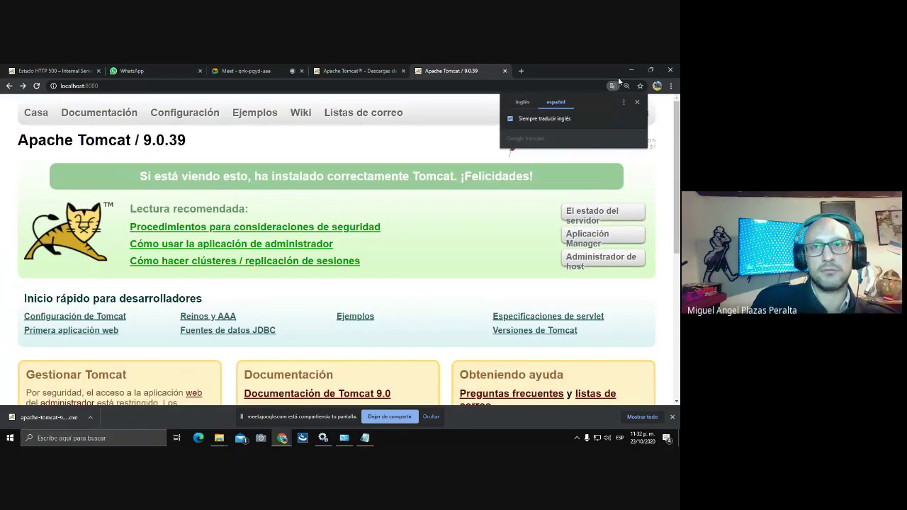
Bring Windows Services to the front and inspect the Apache Tomcat 9.0 tomcat9 service entry
{"action": "left_click", "coordinate": [636, 102]}
{"action": "left_click", "coordinate": [628, 68]}
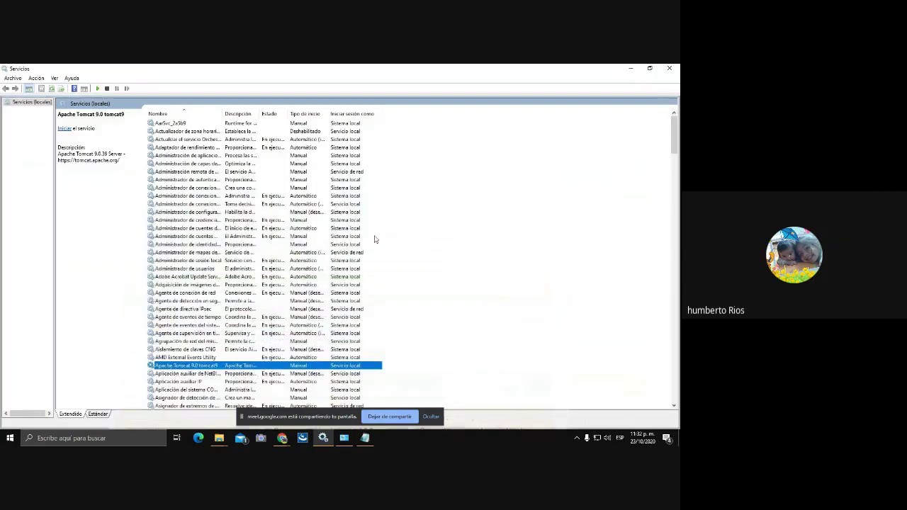
{"action": "left_click", "coordinate": [628, 69]}
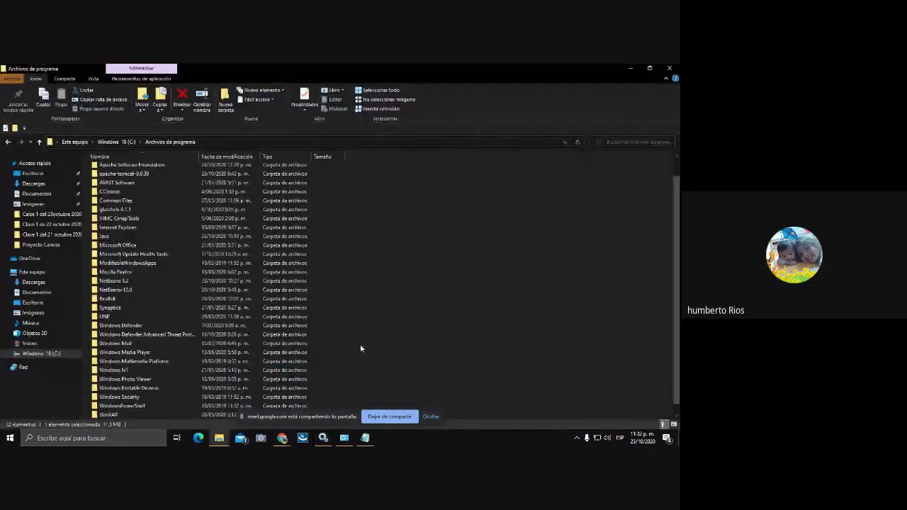
{"action": "left_click", "coordinate": [322, 438]}
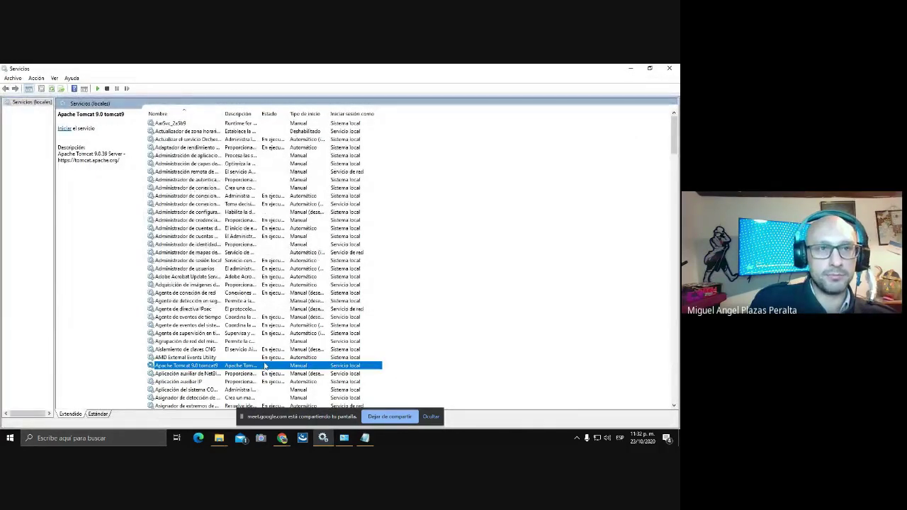
{"action": "right_click", "coordinate": [265, 365]}
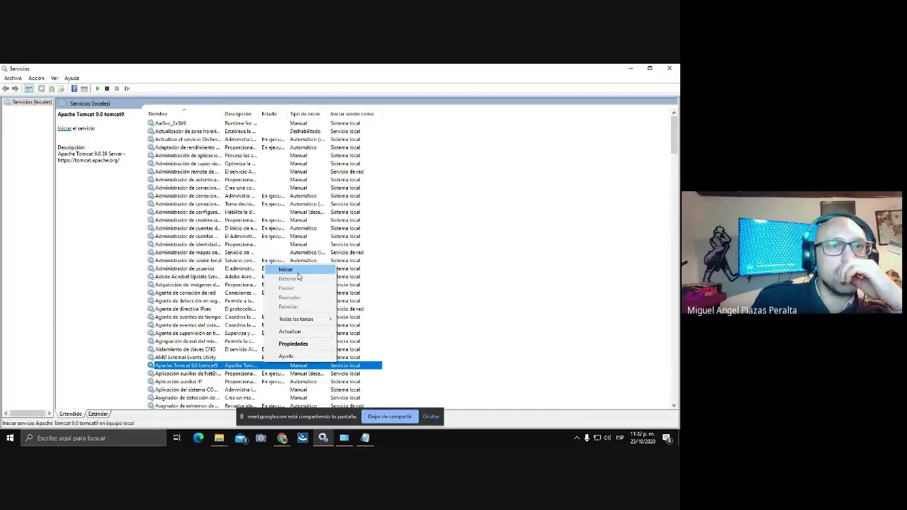
{"action": "left_click", "coordinate": [491, 290]}
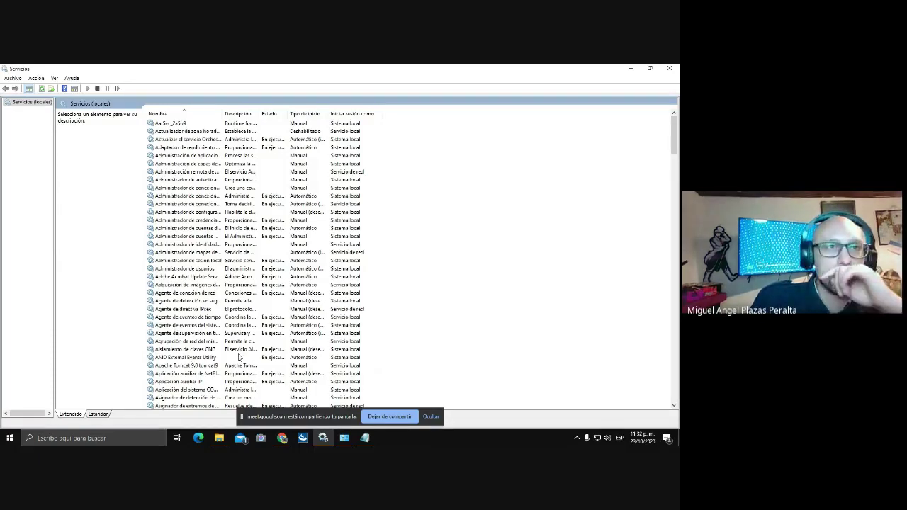
{"action": "scroll", "coordinate": [174, 329], "scroll_direction": "down", "scroll_amount": 3}
{"action": "scroll", "coordinate": [239, 357], "scroll_direction": "up", "scroll_amount": 3}
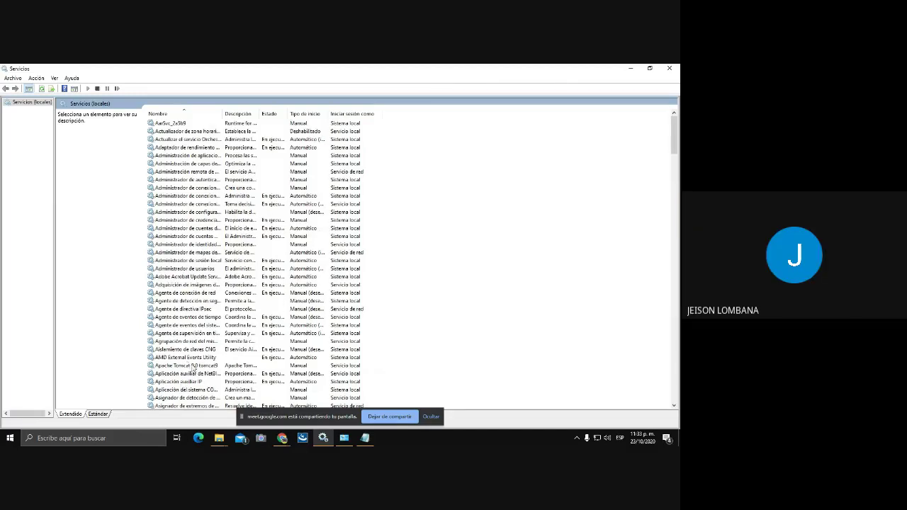
Stop the Tomcat service from its tray monitor icon and close the Services window
{"action": "left_click", "coordinate": [575, 439]}
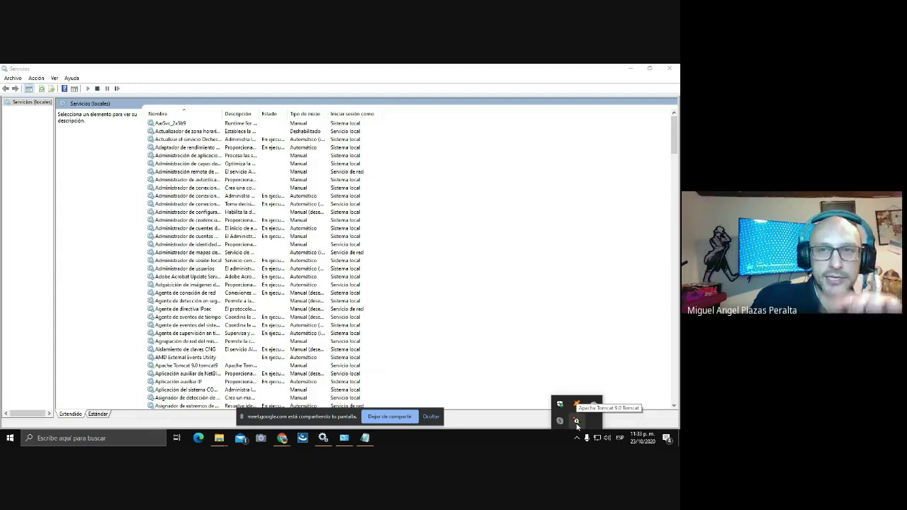
{"action": "right_click", "coordinate": [577, 422]}
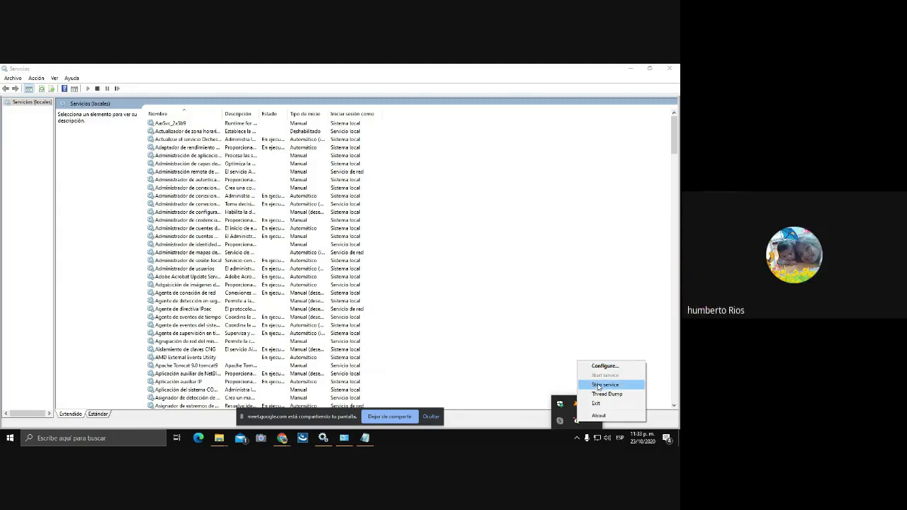
{"action": "left_click", "coordinate": [597, 386]}
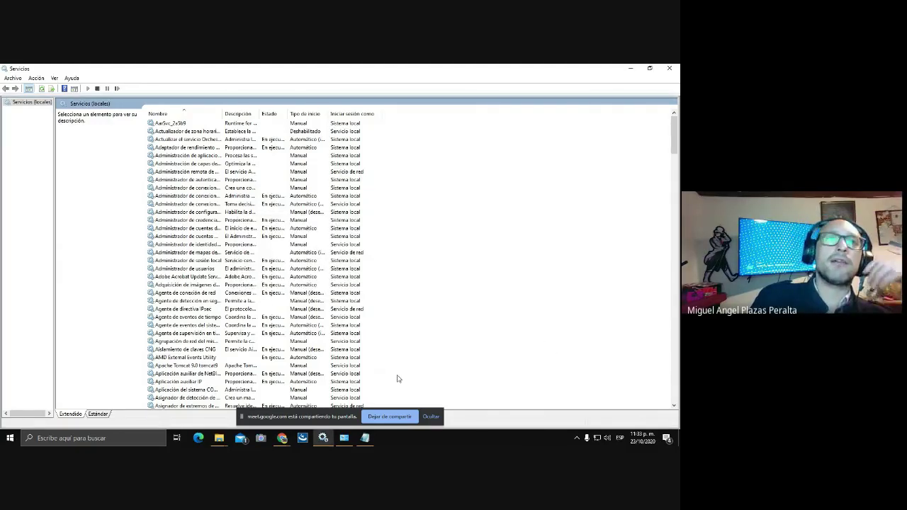
{"action": "left_click", "coordinate": [674, 71]}
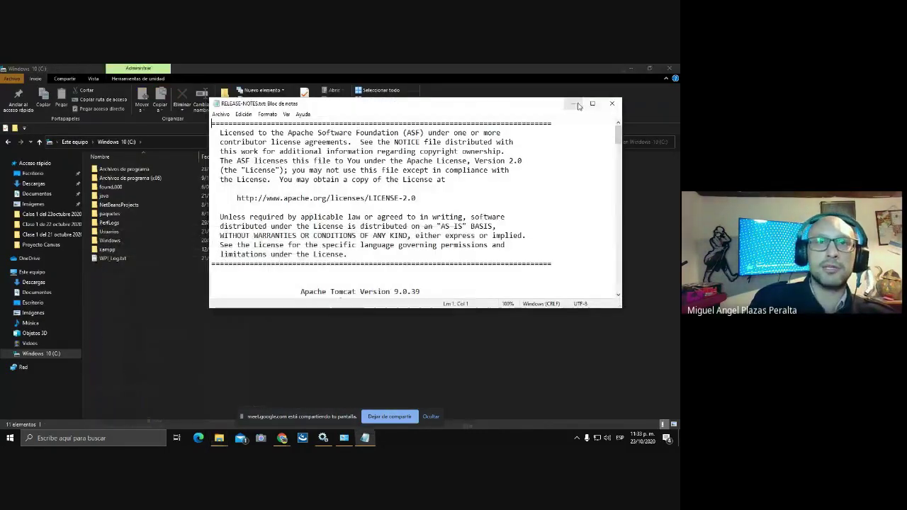
Open Environment Variables via Este equipo Properties and Advanced system settings to view CATALINA_HOME
{"action": "left_click", "coordinate": [575, 104]}
{"action": "left_click", "coordinate": [629, 69]}
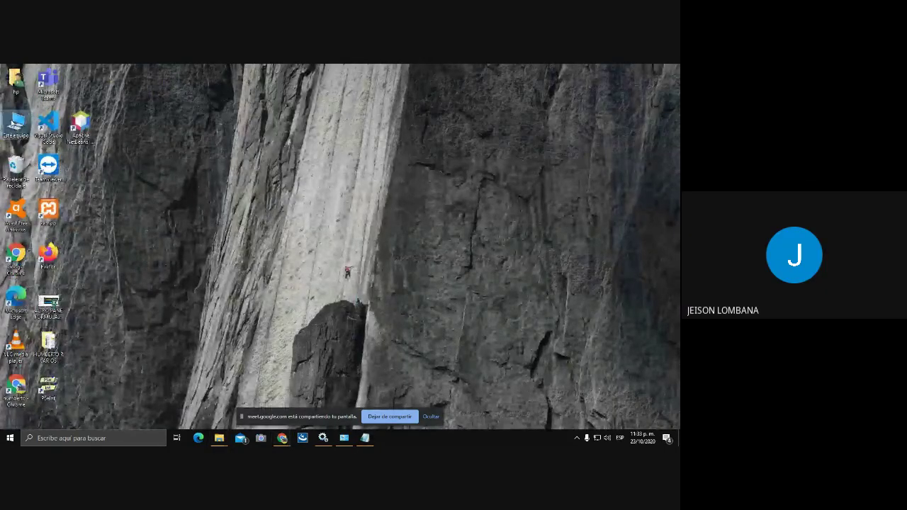
{"action": "right_click", "coordinate": [12, 121]}
{"action": "left_click", "coordinate": [50, 220]}
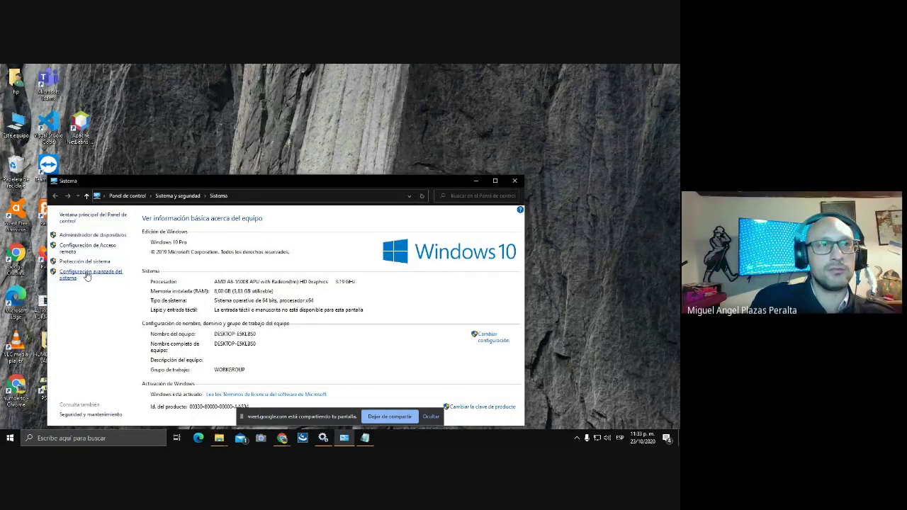
{"action": "left_click", "coordinate": [87, 276]}
{"action": "left_click", "coordinate": [216, 316]}
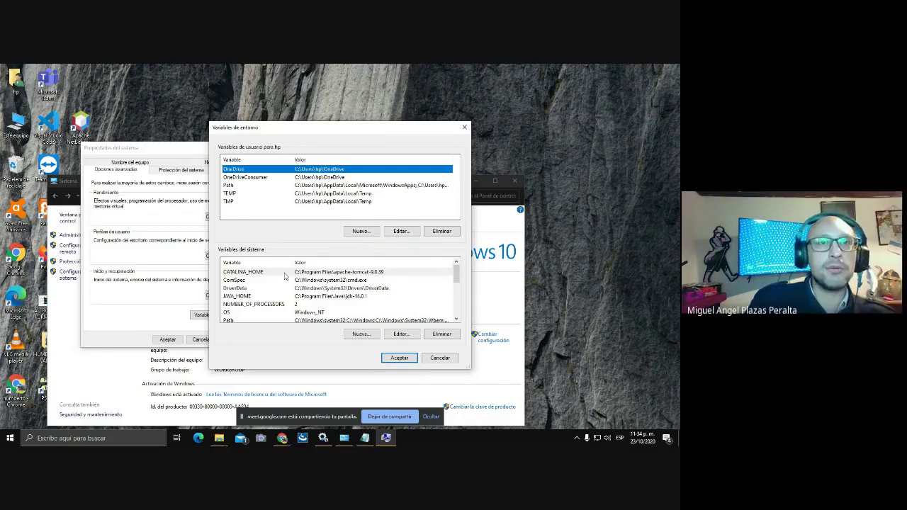
Set CATALINA_HOME to C:\Program Files\Apache Software Foundation\Tomcat 9.0_Tomcat and confirm all dialogs
{"action": "left_click", "coordinate": [284, 276]}
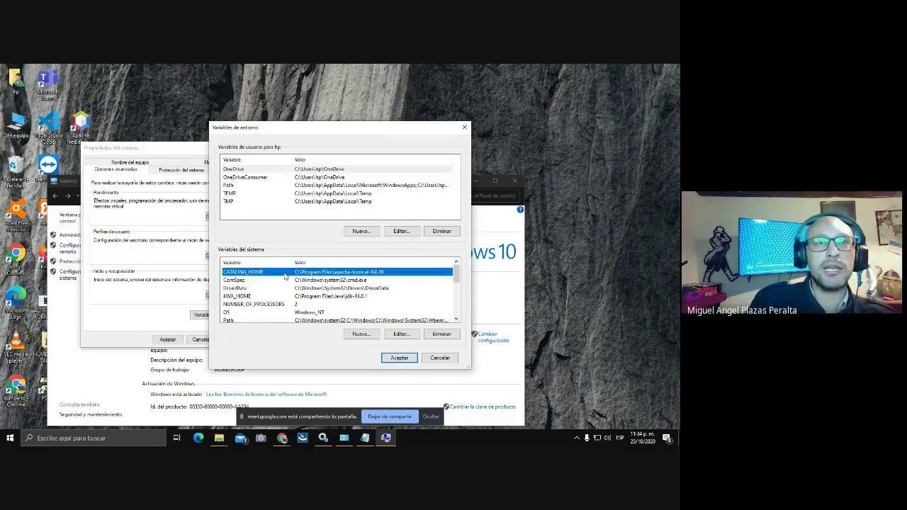
{"action": "left_click", "coordinate": [400, 334]}
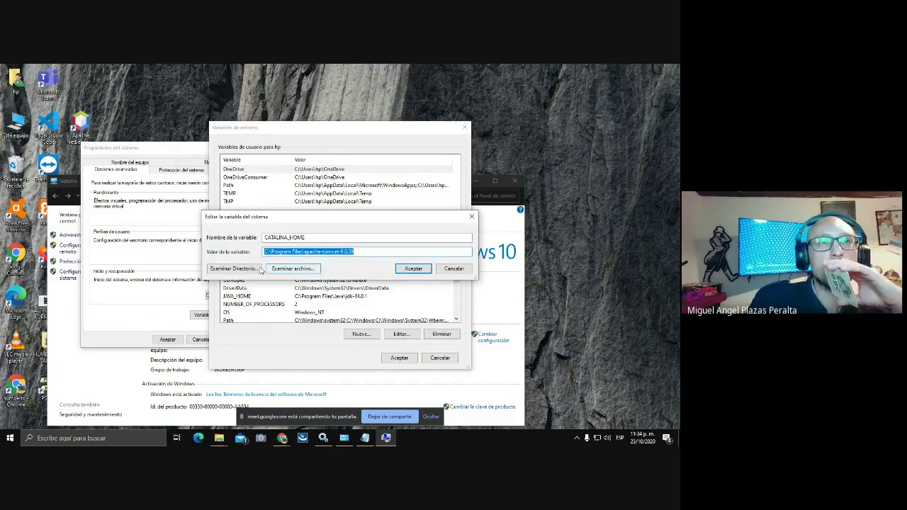
{"action": "left_click", "coordinate": [227, 268]}
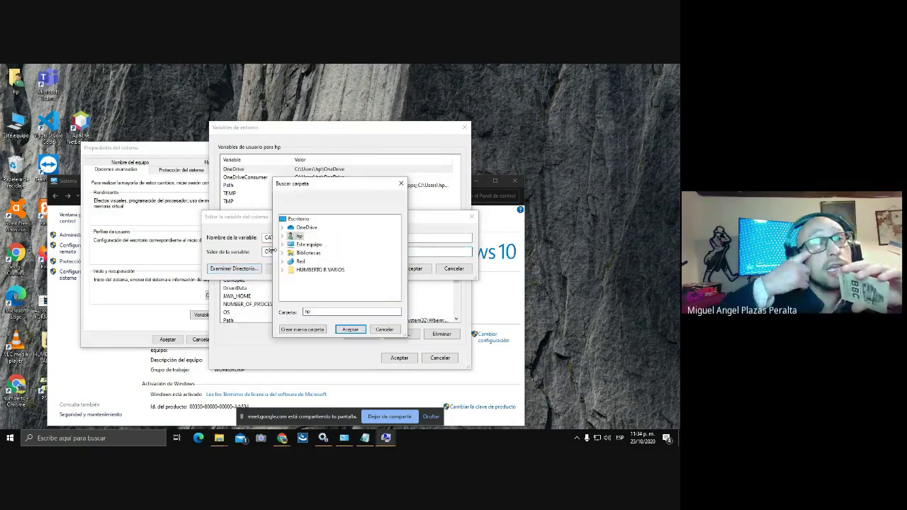
{"action": "left_click", "coordinate": [283, 245]}
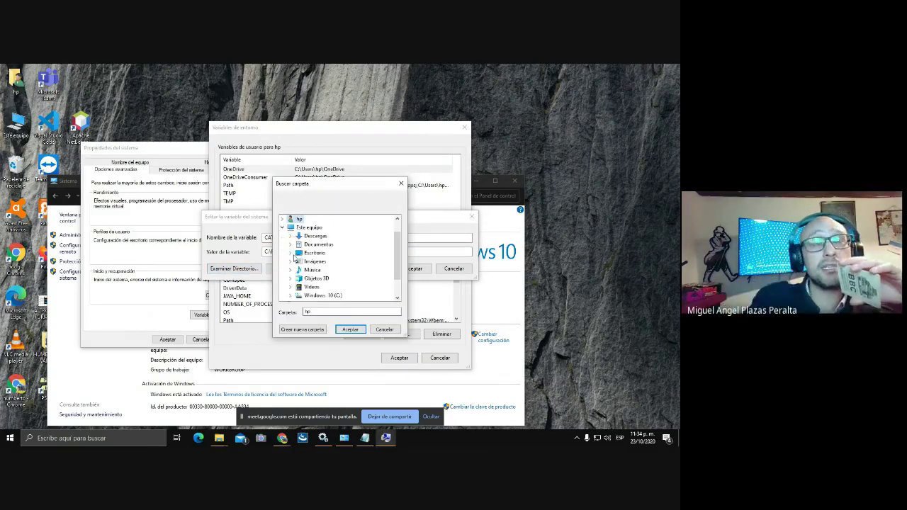
{"action": "left_click", "coordinate": [312, 296]}
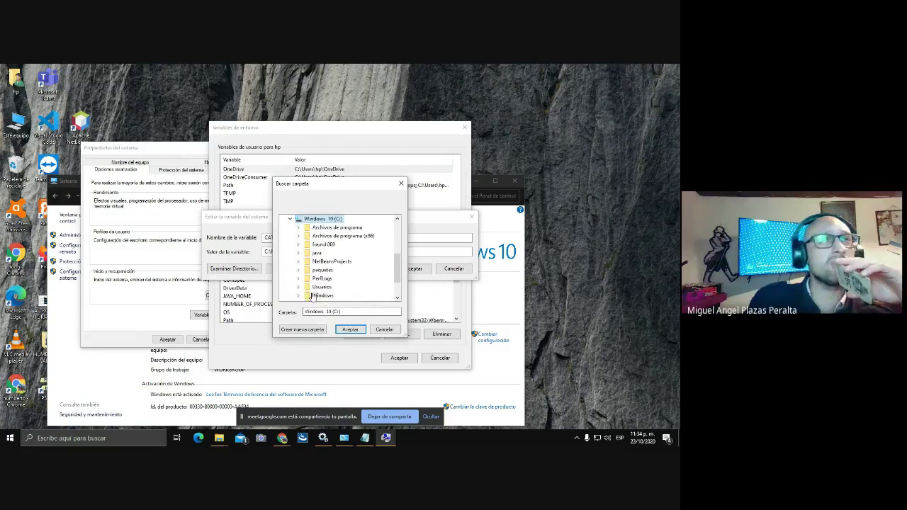
{"action": "left_click", "coordinate": [342, 228]}
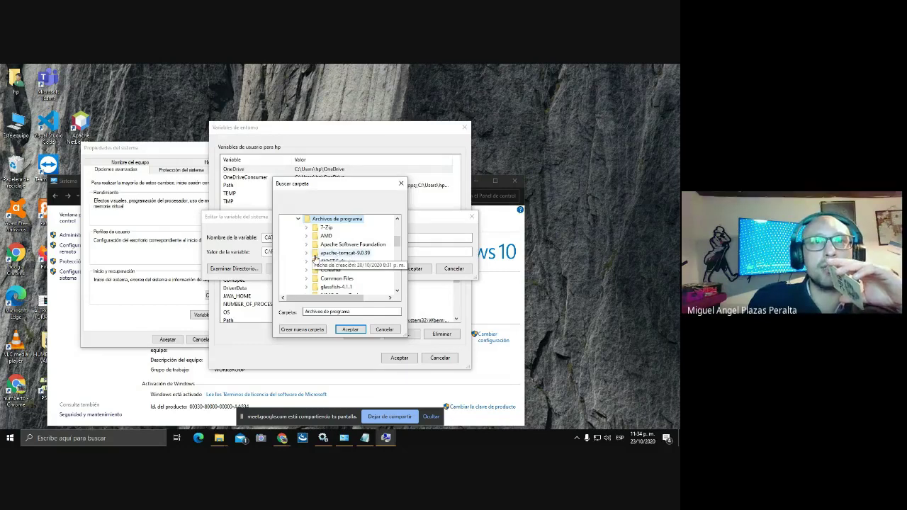
{"action": "left_click", "coordinate": [307, 244]}
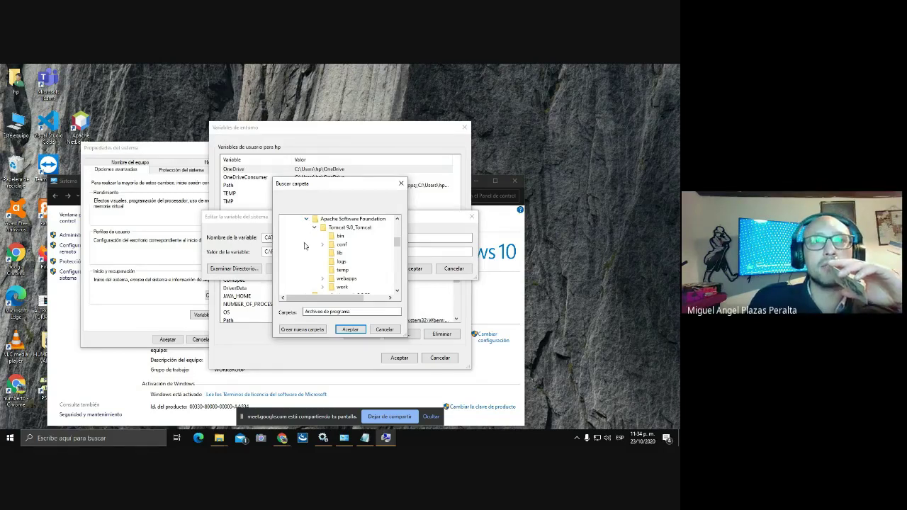
{"action": "left_click", "coordinate": [350, 228]}
{"action": "left_click", "coordinate": [350, 329]}
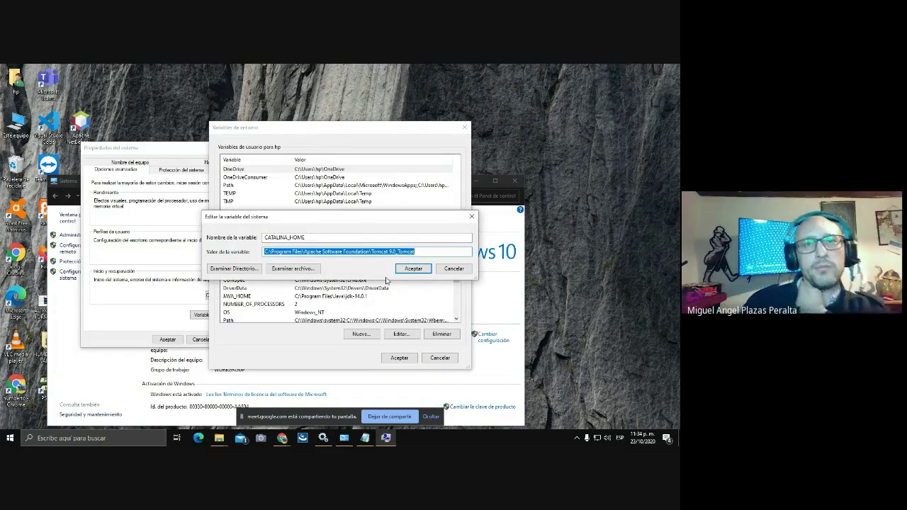
{"action": "left_click", "coordinate": [408, 269]}
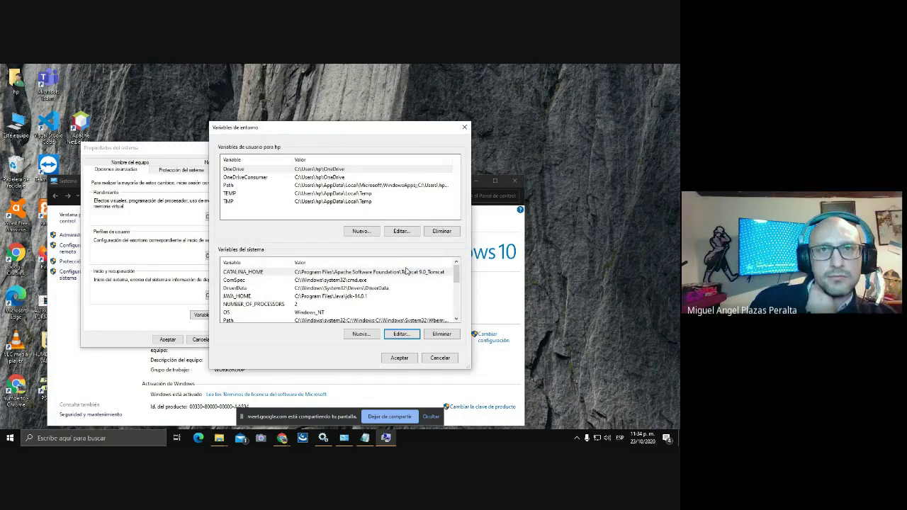
{"action": "left_click", "coordinate": [399, 358]}
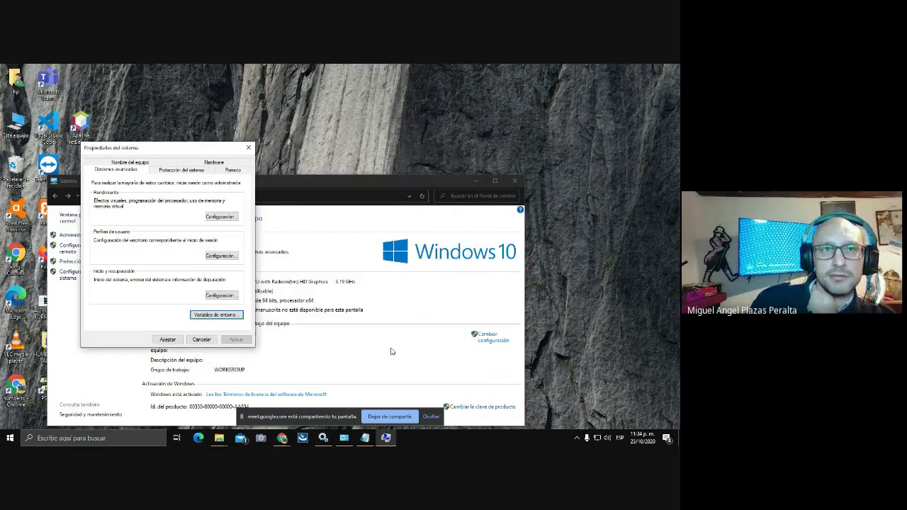
Close System Properties and the System window, and bring the Chrome Tomcat welcome page forward
{"action": "left_click", "coordinate": [168, 339]}
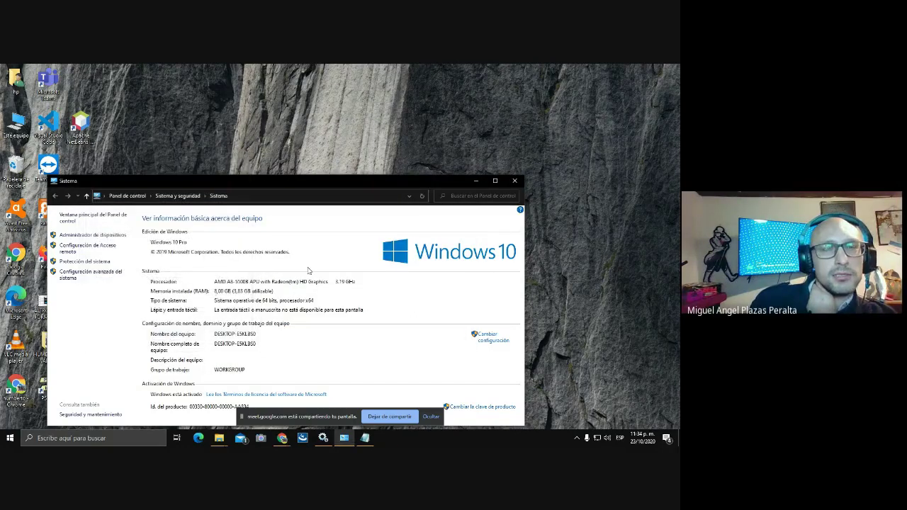
{"action": "left_click", "coordinate": [514, 182]}
{"action": "mouse_move", "coordinate": [282, 438]}
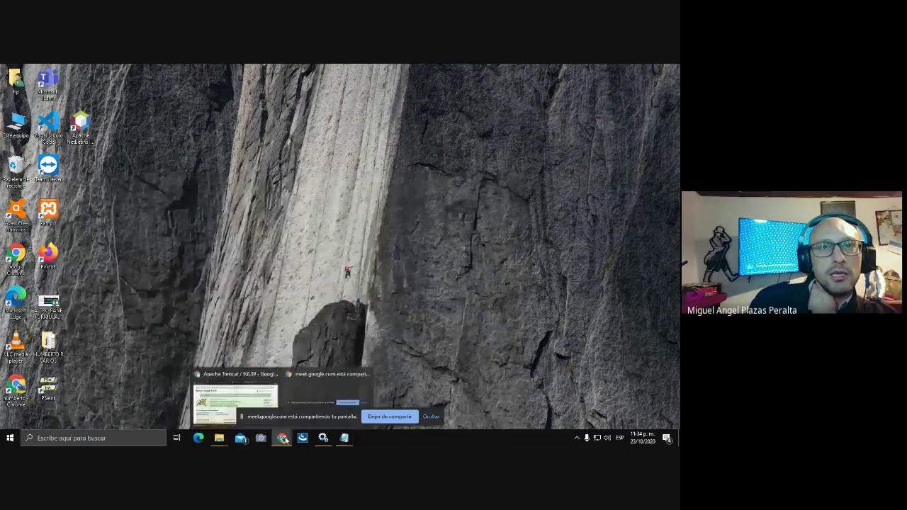
{"action": "left_click", "coordinate": [249, 414]}
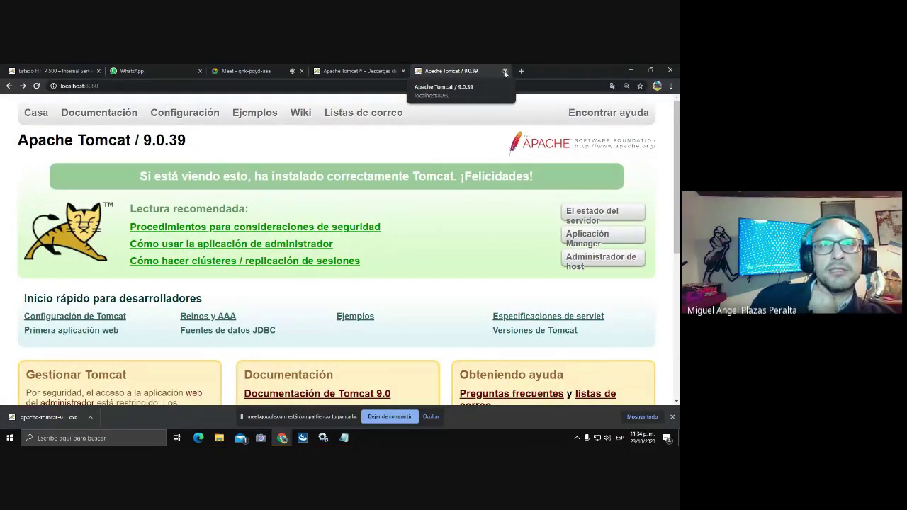
{"action": "left_click", "coordinate": [323, 438]}
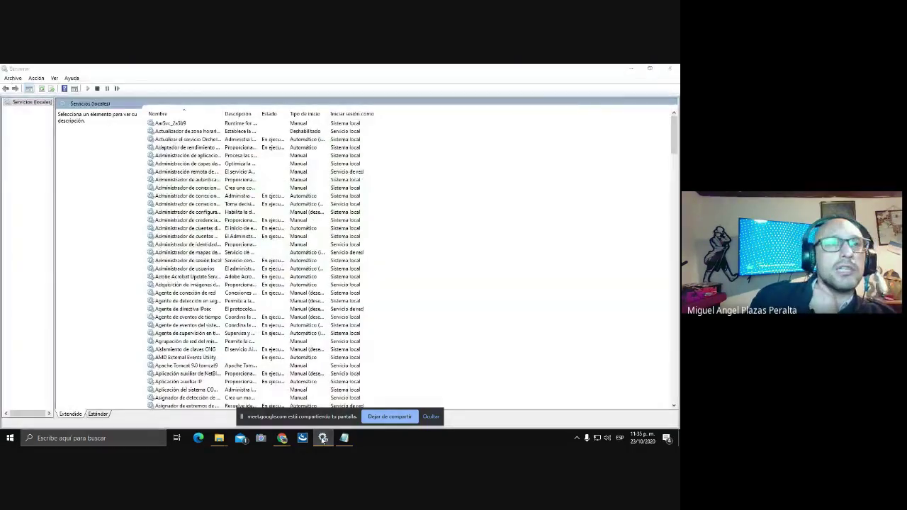
{"action": "left_click", "coordinate": [323, 438]}
{"action": "left_click", "coordinate": [323, 438]}
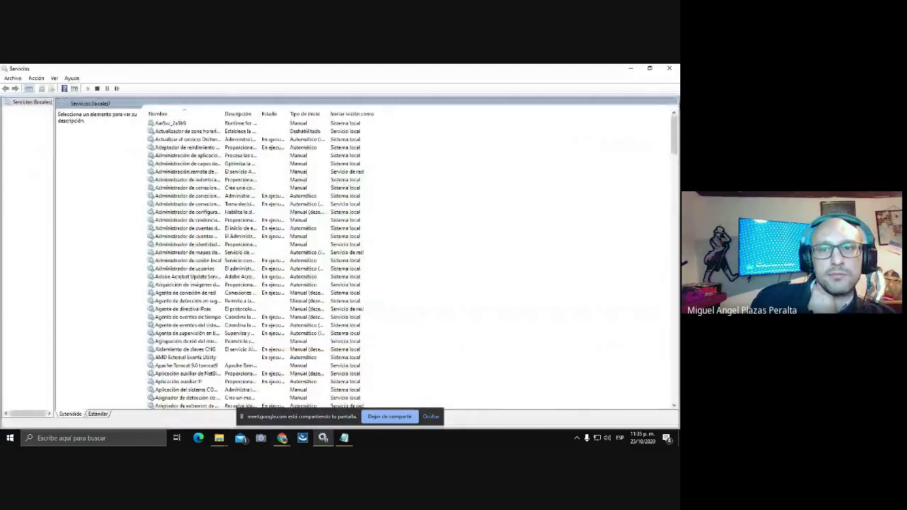
{"action": "left_click", "coordinate": [668, 68]}
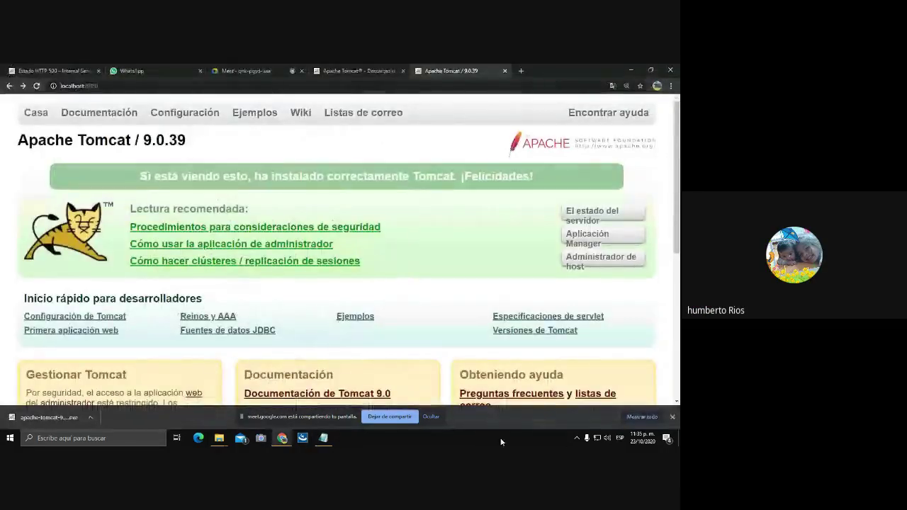
Start the Tomcat service from the tray monitor icon and confirm it is running
{"action": "left_click", "coordinate": [577, 438]}
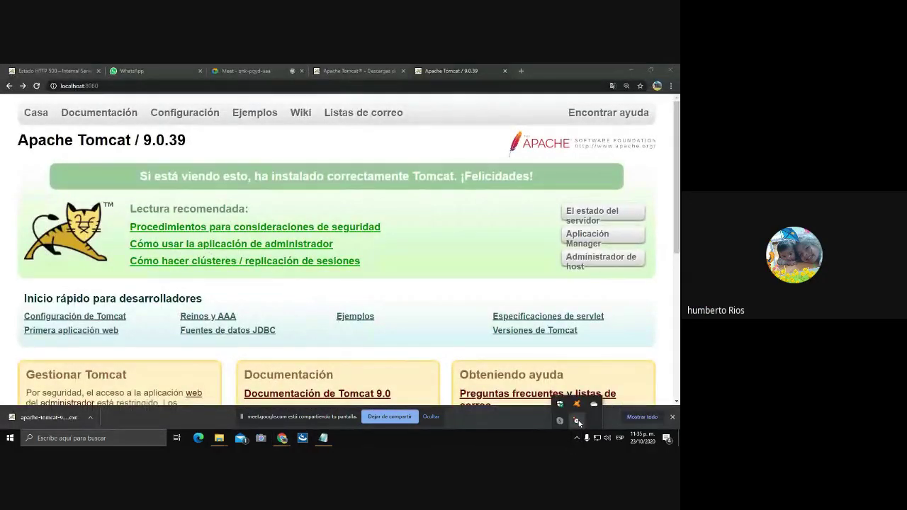
{"action": "right_click", "coordinate": [578, 421]}
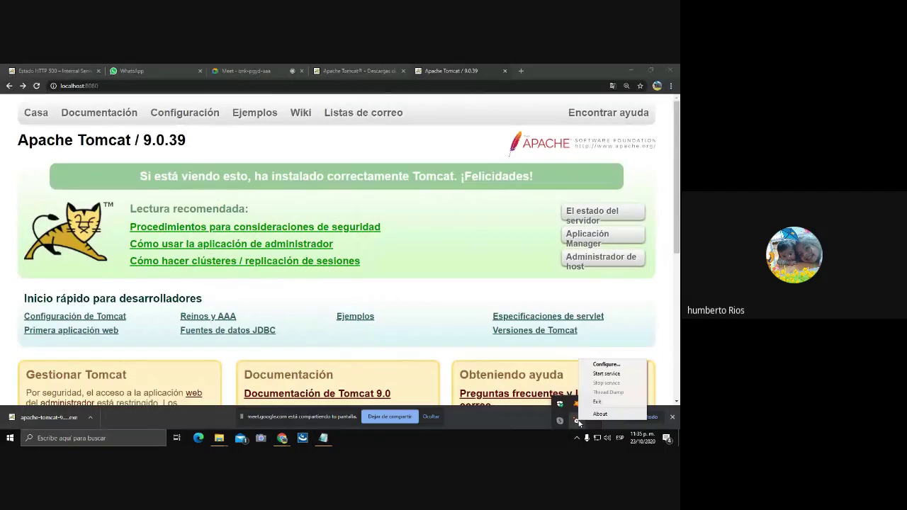
{"action": "left_click", "coordinate": [605, 373]}
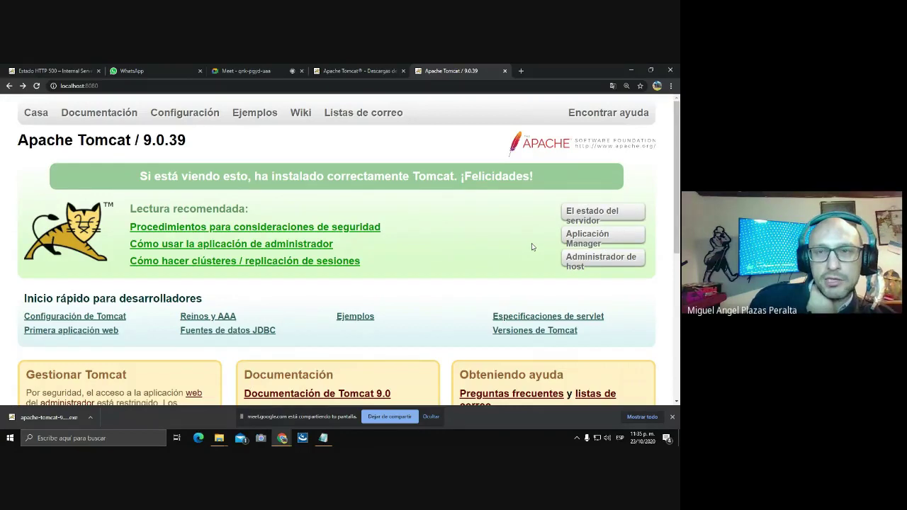
{"action": "left_click", "coordinate": [578, 439]}
{"action": "right_click", "coordinate": [576, 420]}
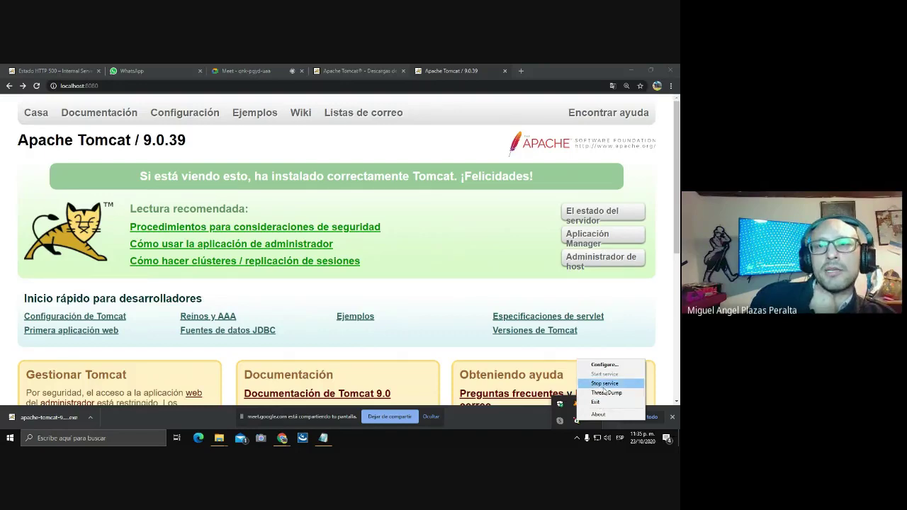
{"action": "left_click", "coordinate": [498, 294]}
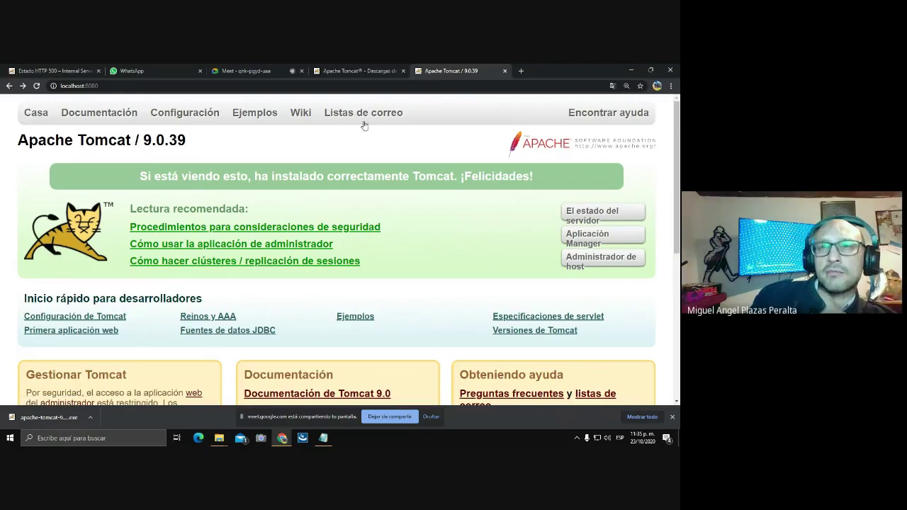
Close the Tomcat welcome and Tomcat downloads tabs in Chrome
{"action": "left_click", "coordinate": [505, 71]}
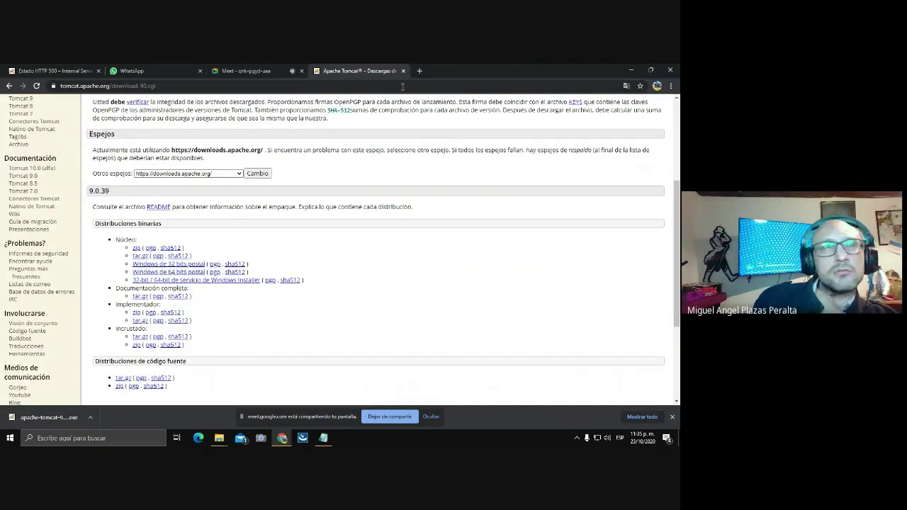
{"action": "left_click", "coordinate": [402, 71]}
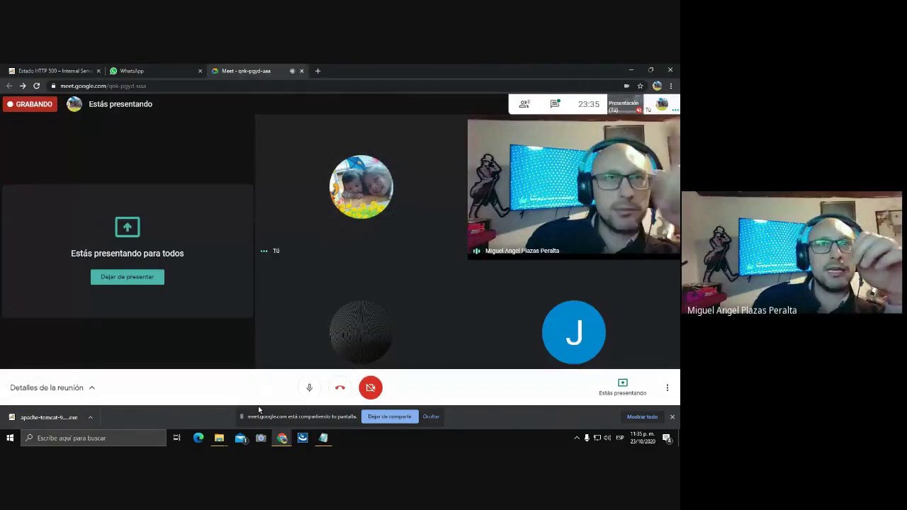
{"action": "left_click", "coordinate": [284, 439]}
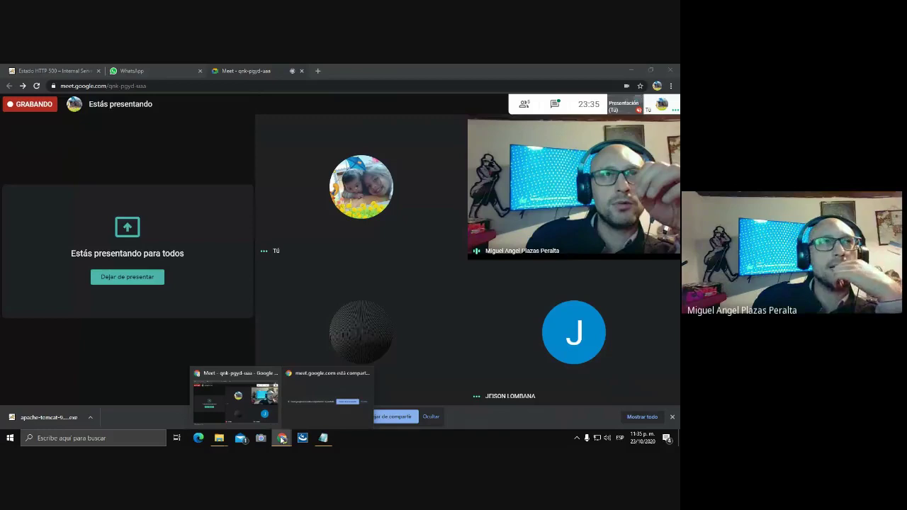
{"action": "left_click", "coordinate": [317, 71]}
{"action": "left_click", "coordinate": [134, 85]}
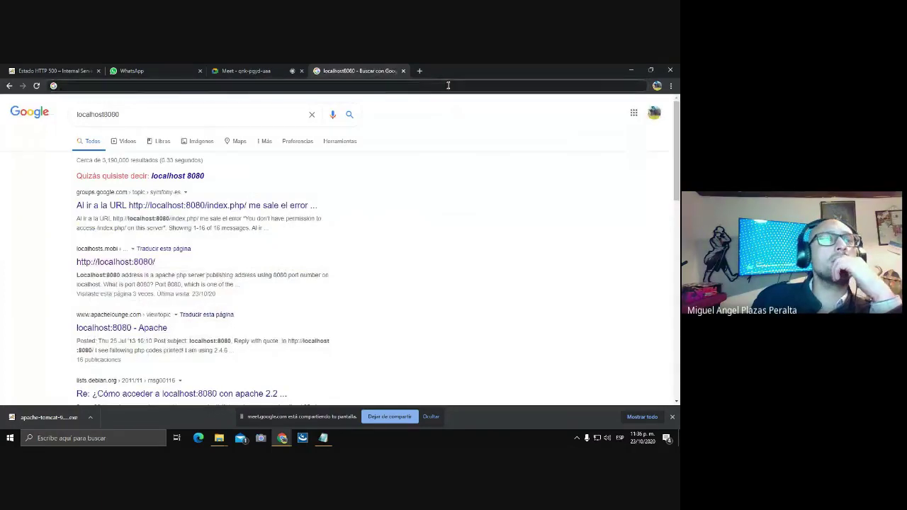
{"action": "left_click", "coordinate": [447, 85]}
{"action": "type", "text": "ht"}
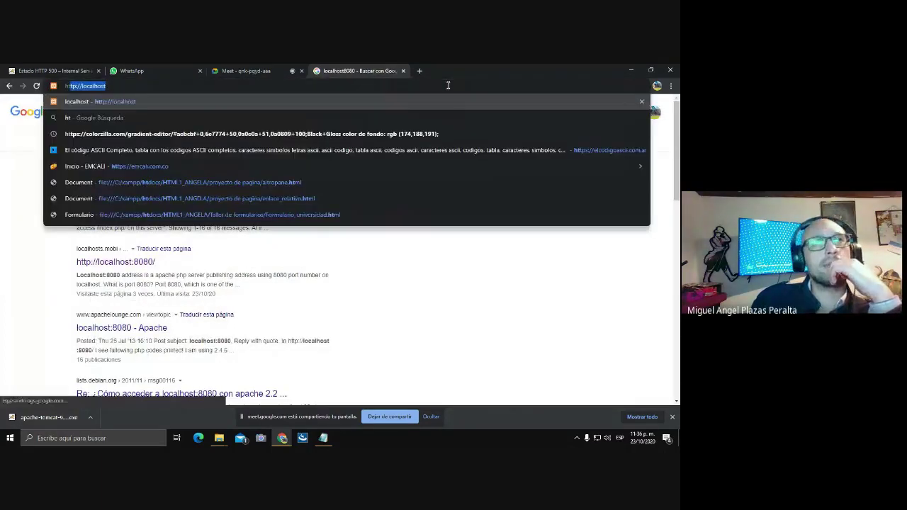
{"action": "key", "text": "BackSpace"}
{"action": "key", "text": "BackSpace"}
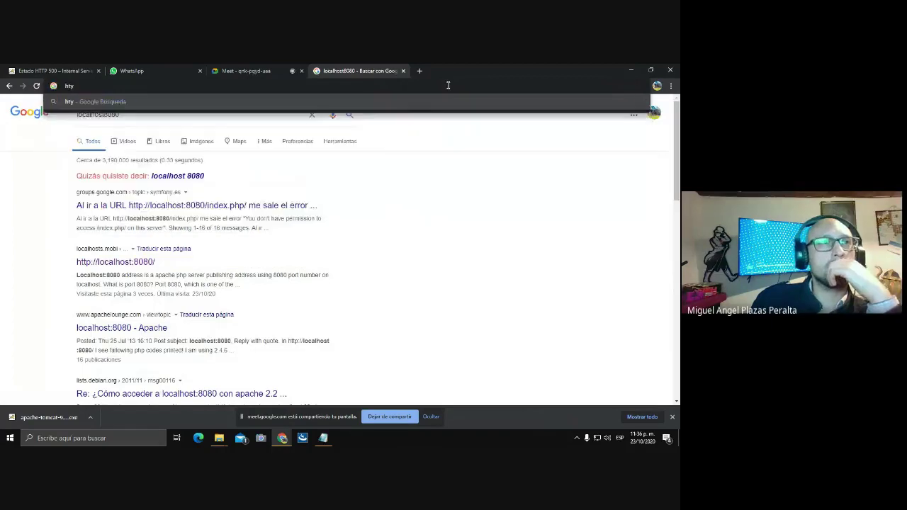
{"action": "type", "text": "http"}
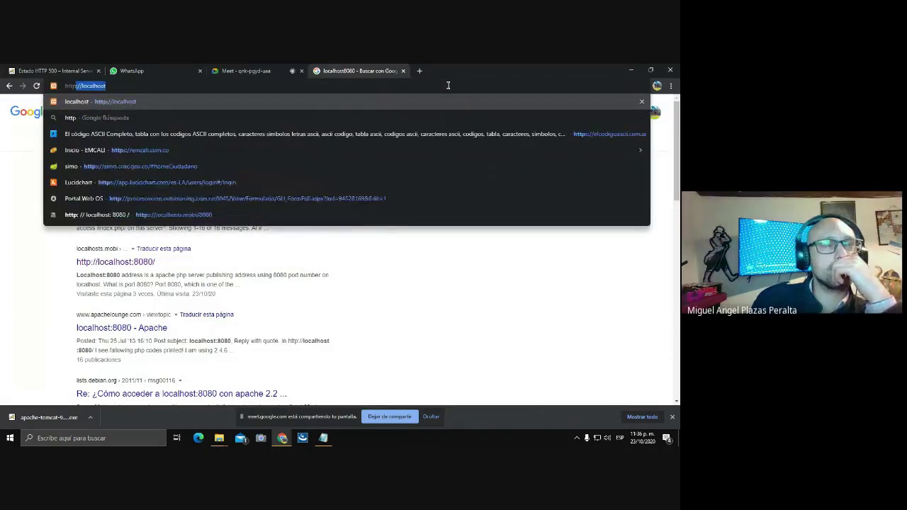
{"action": "type", "text": ":"}
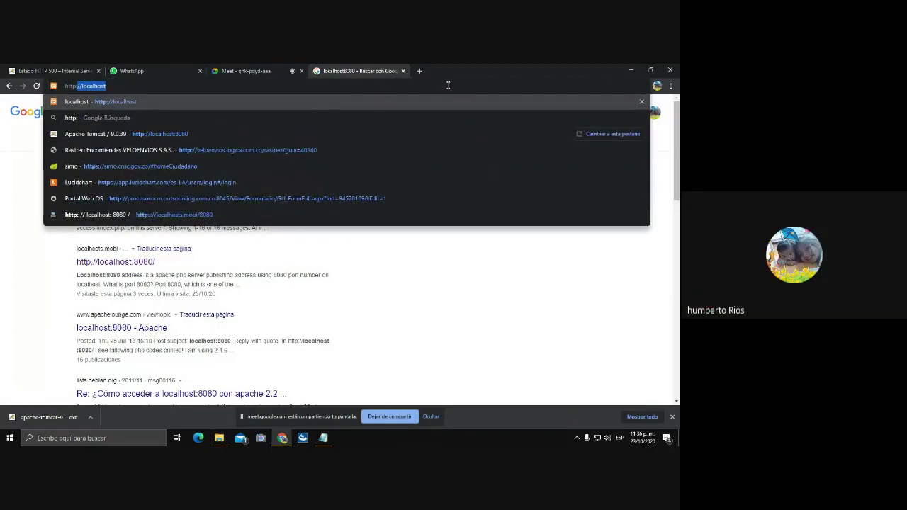
{"action": "type", "text": "//"}
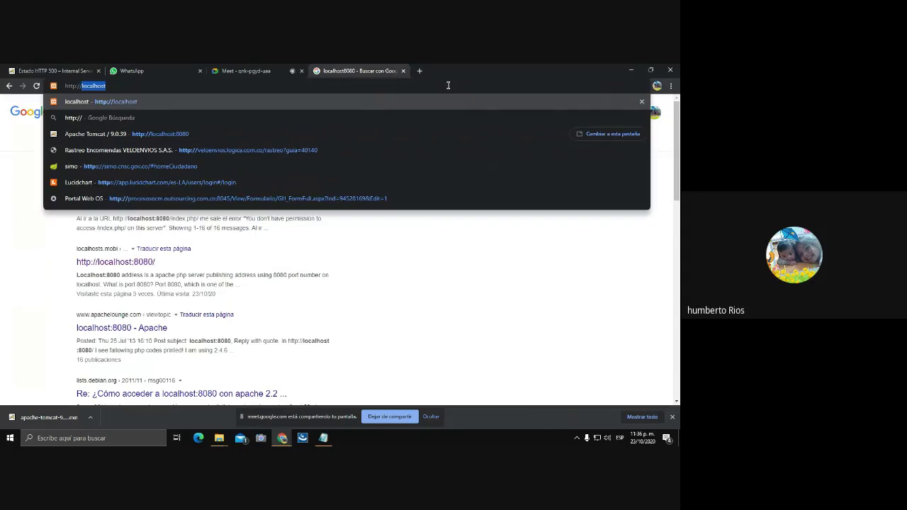